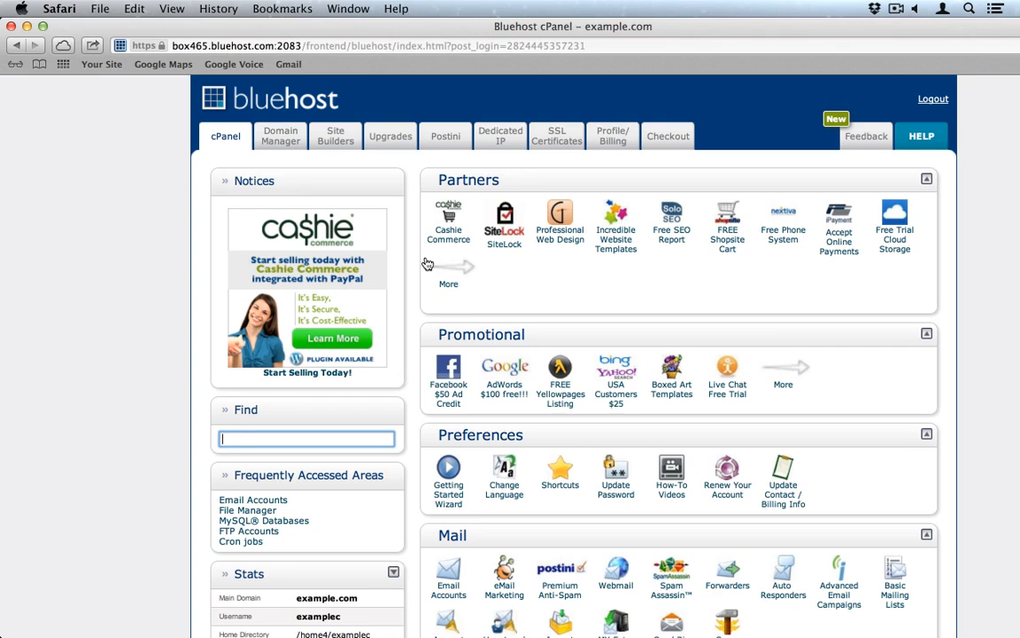
Step: Lower and mute the computer's sound and bring the browser to the front
key("XF86AudioLowerVolume")
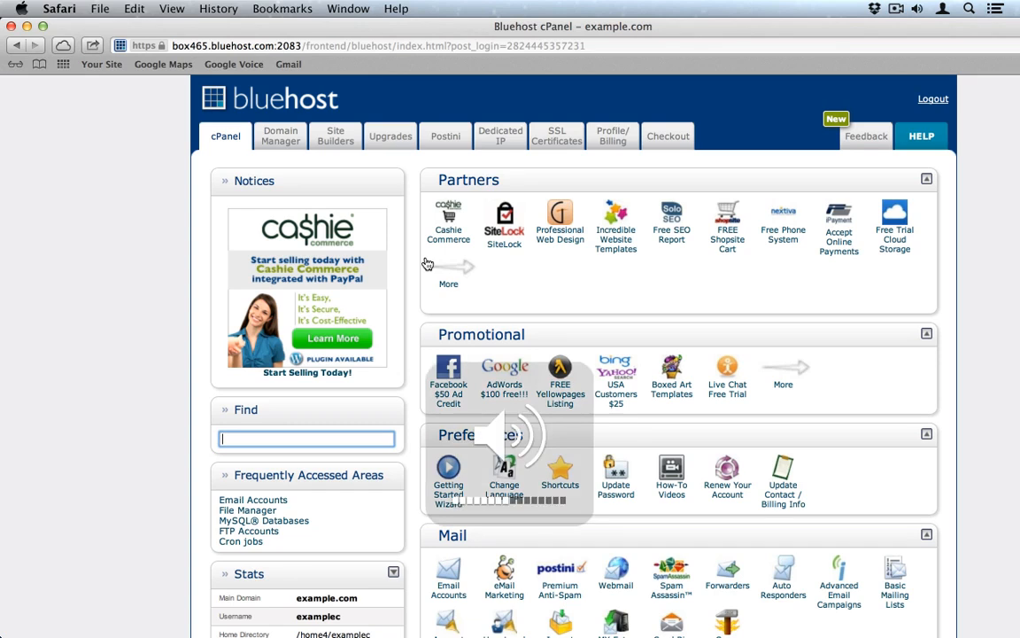
key("XF86AudioMute")
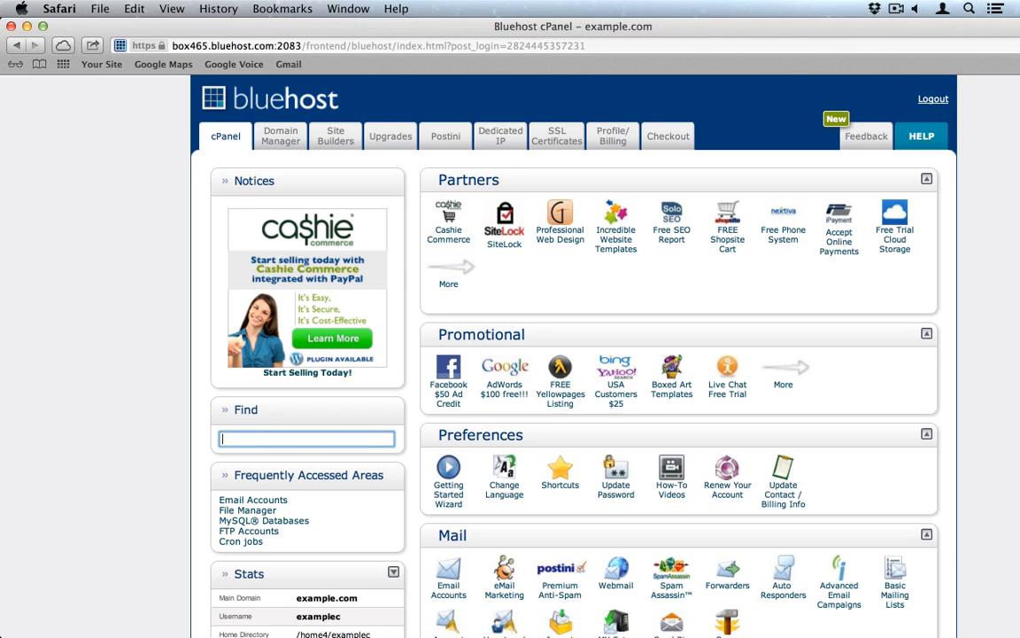
key("super+Tab")
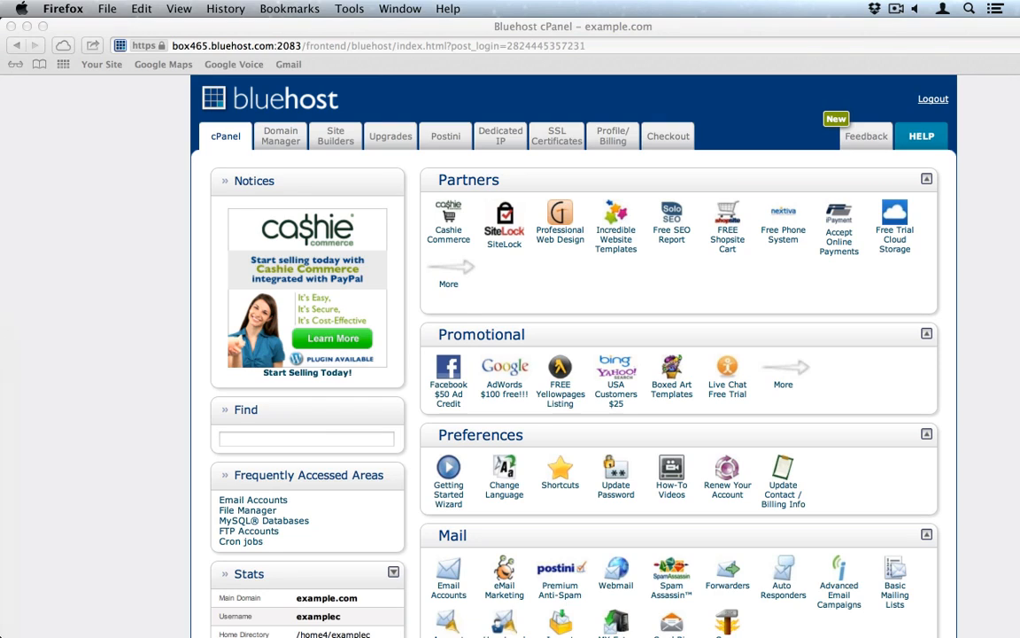
Step: Back on the Bluehost cPanel page, choose WordPress from the Site Builders options
left_click(139, 472)
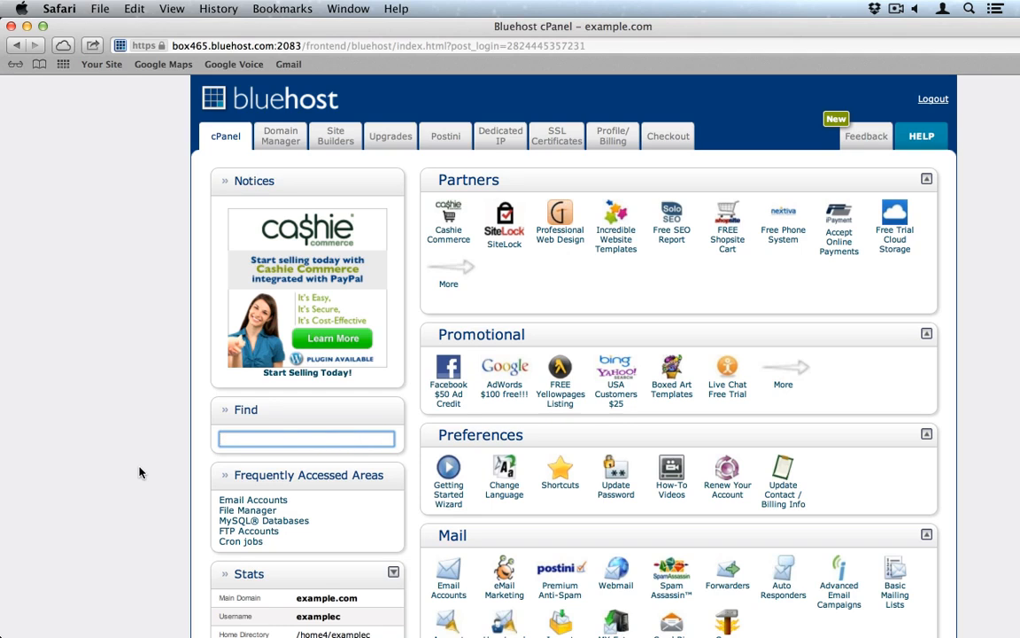
left_click(336, 139)
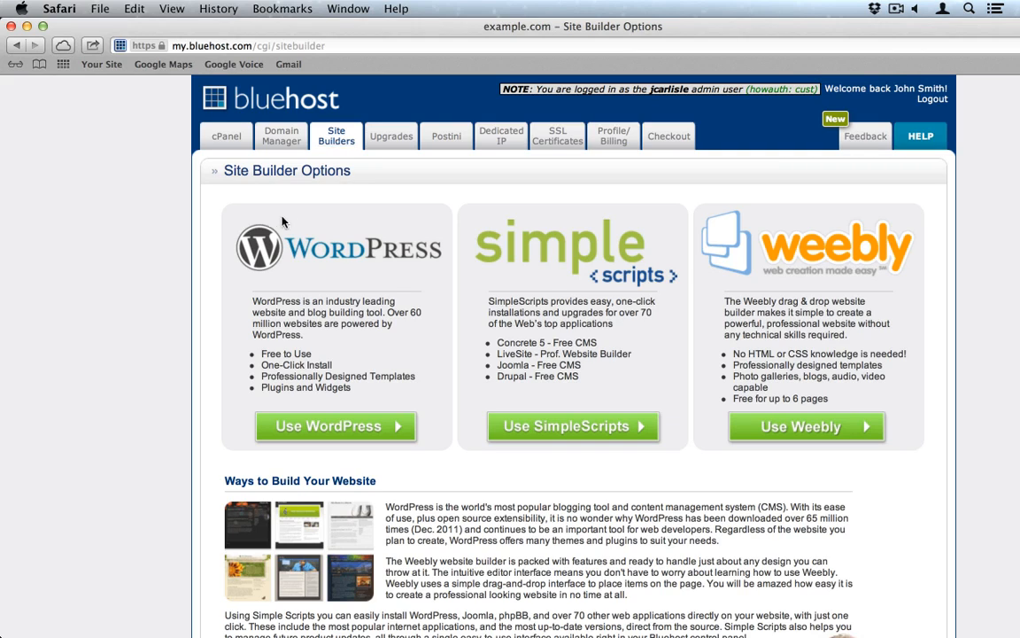
left_click(328, 426)
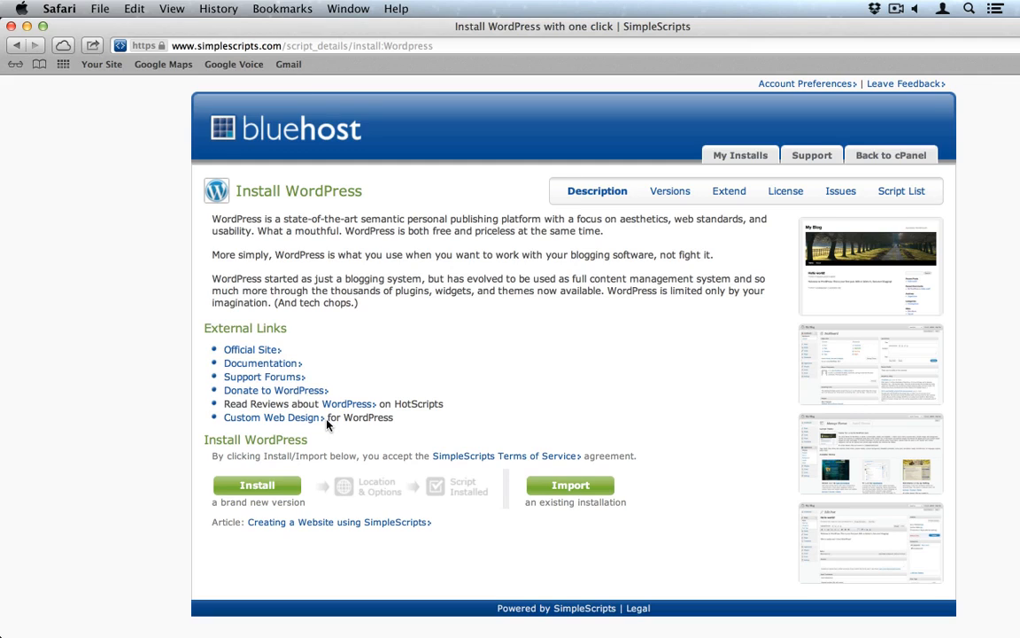
Step: Begin a brand new WordPress install from SimpleScripts' green Install button
left_click(258, 488)
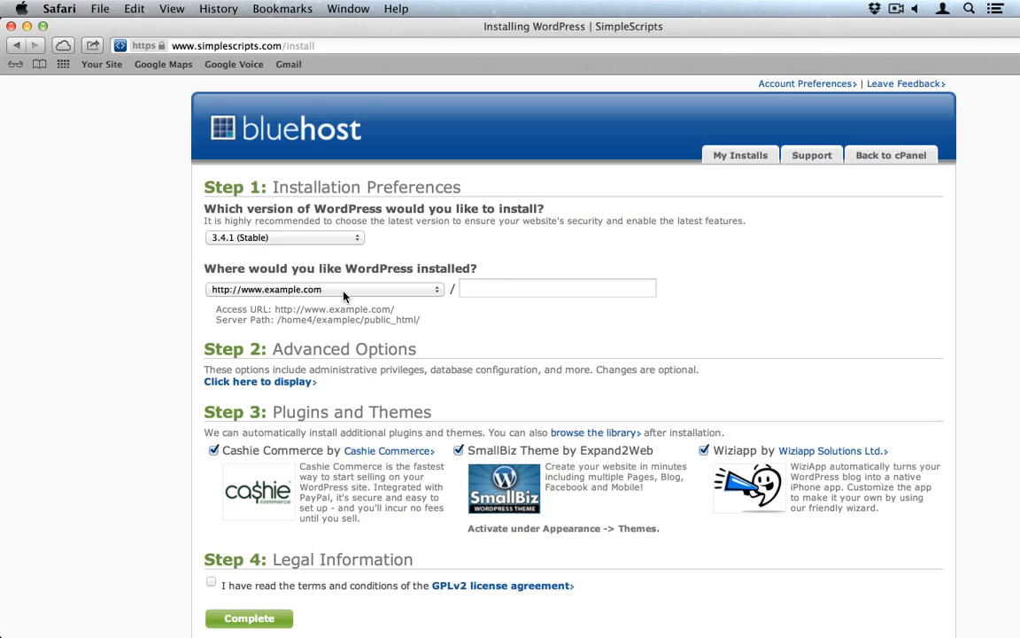
left_click(296, 237)
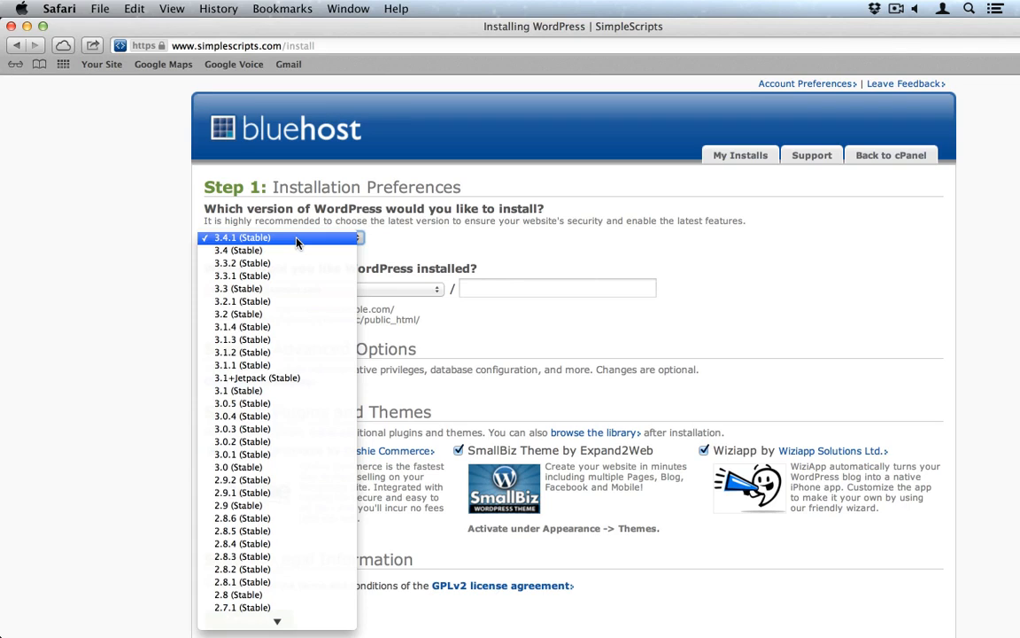
left_click(297, 240)
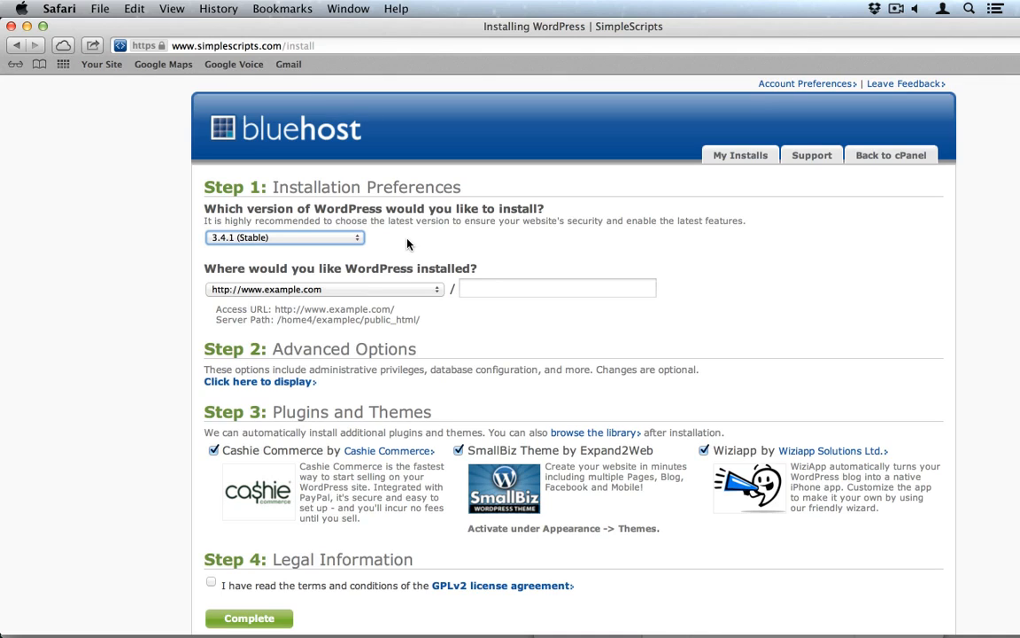
left_click(290, 288)
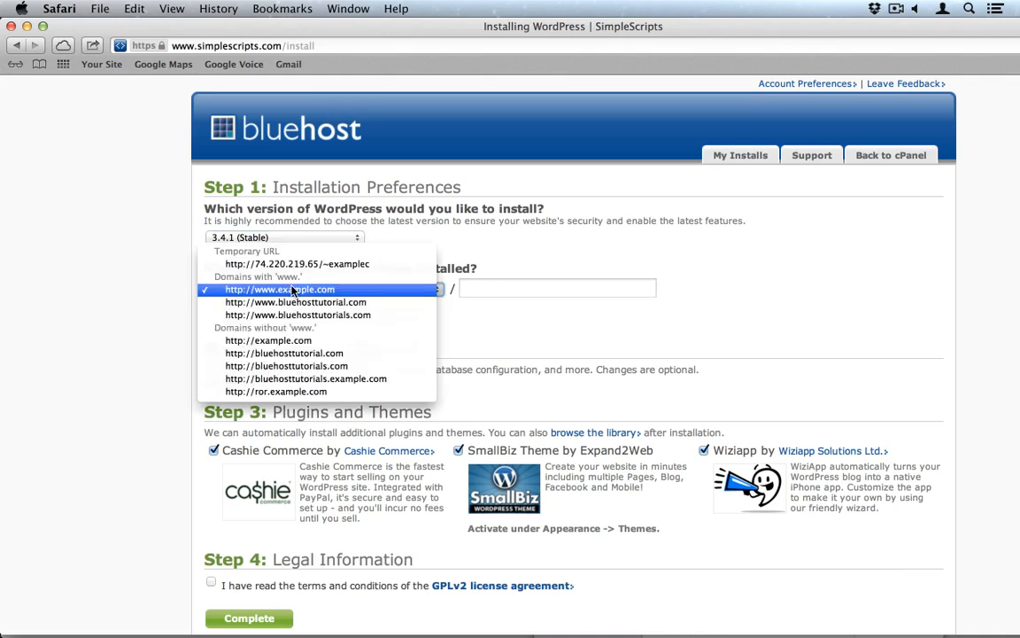
left_click(317, 315)
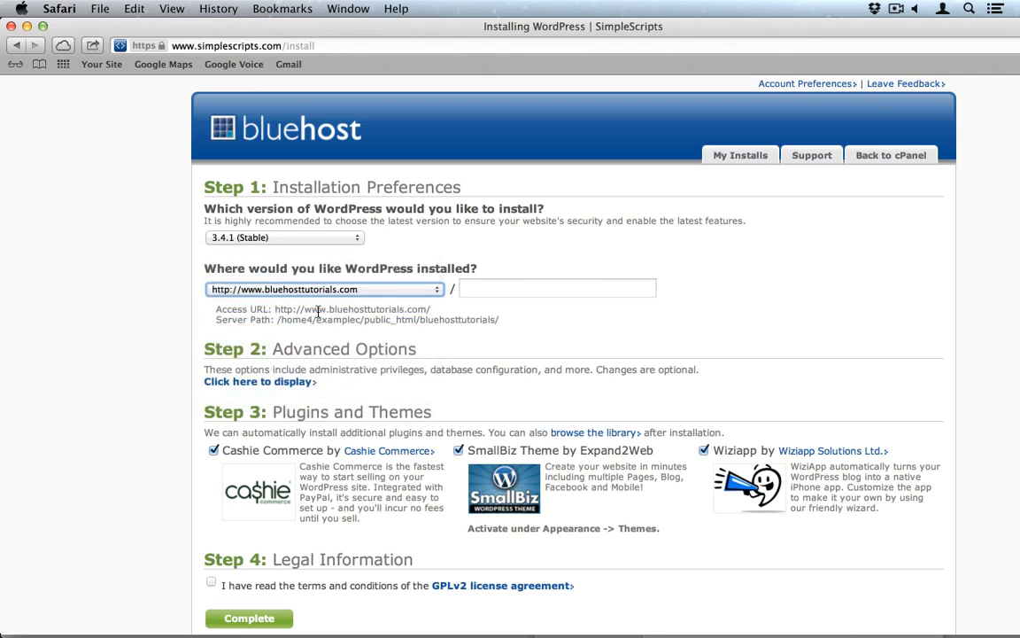
left_click(217, 381)
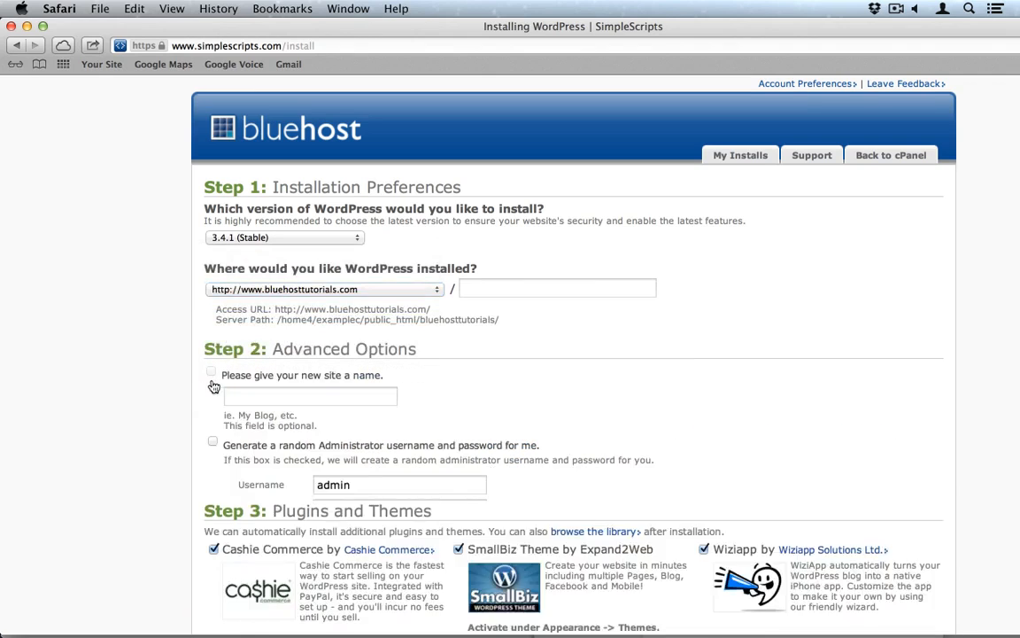
scroll(145, 387, "down", 4)
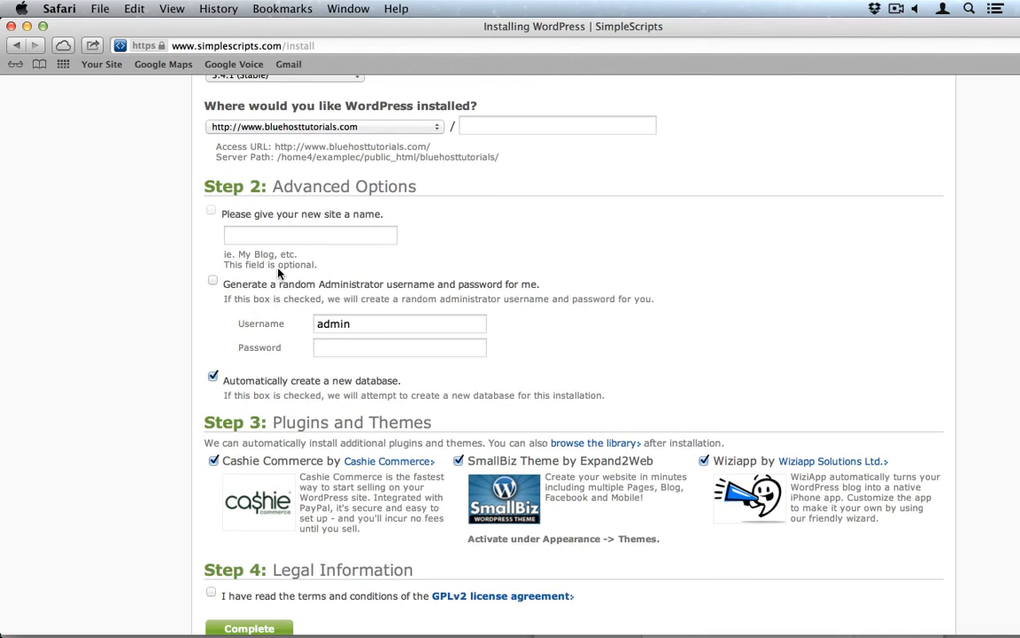
Step: Enter 'Take a Hike' as the site name and select the default admin username
left_click(279, 233)
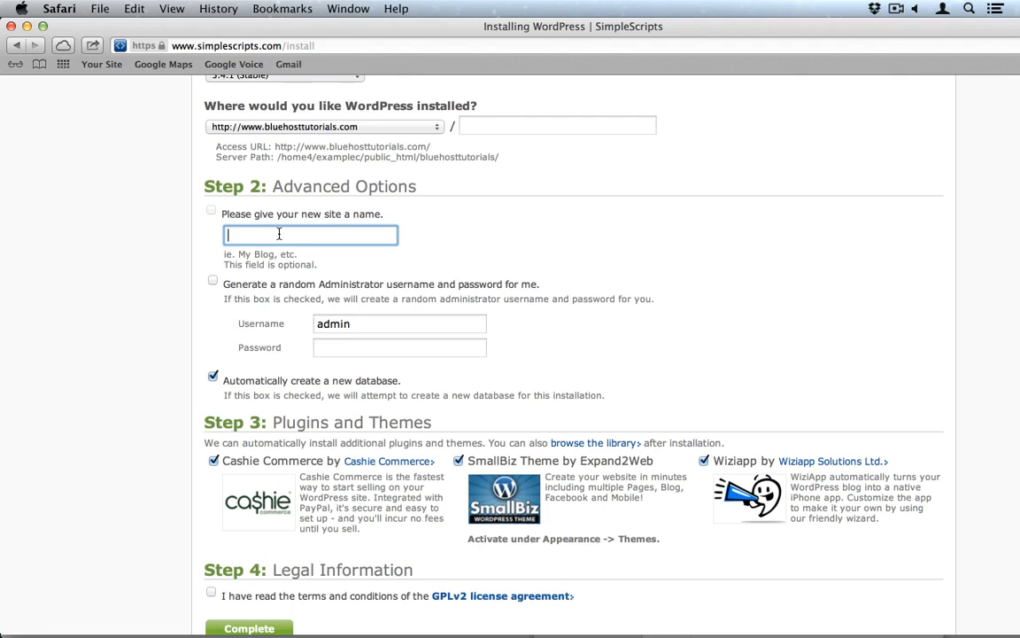
type("Take a Hike")
left_click(355, 324)
double_click(355, 325)
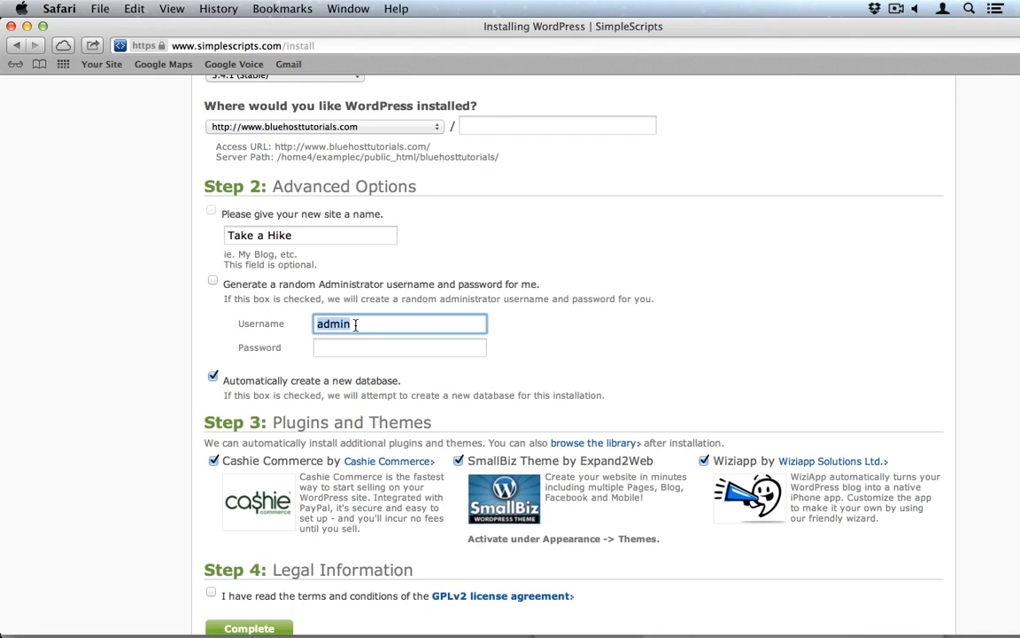
Step: Replace 'admin' with the new administrator username and enter the administrator password
type("Jaso")
key("BackSpace")
key("BackSpace")
type("cob")
key("Tab")
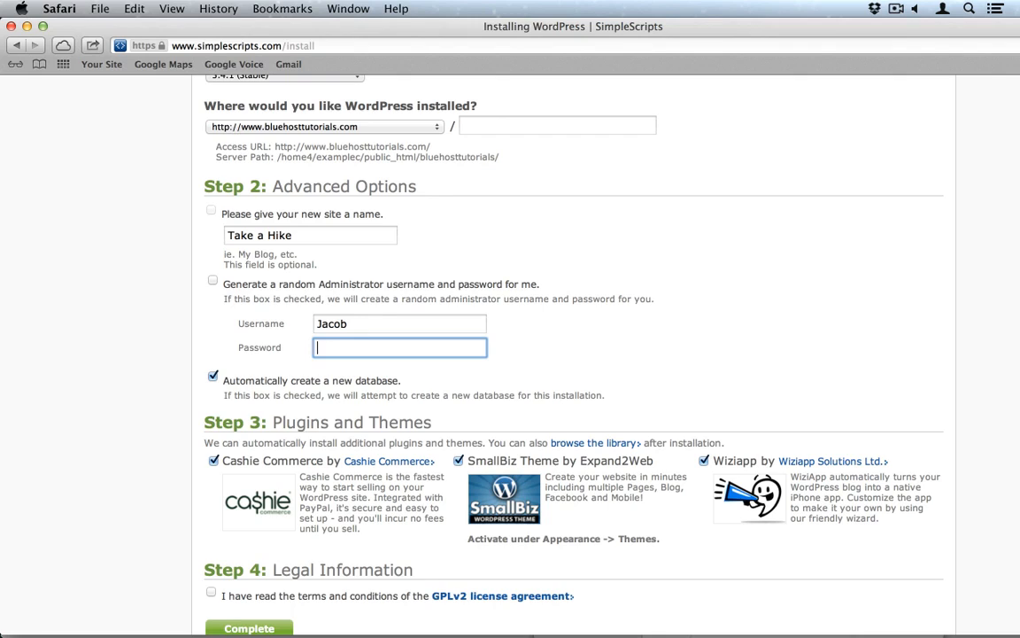
type("Ex@mpl31234")
scroll(160, 482, "down", 2)
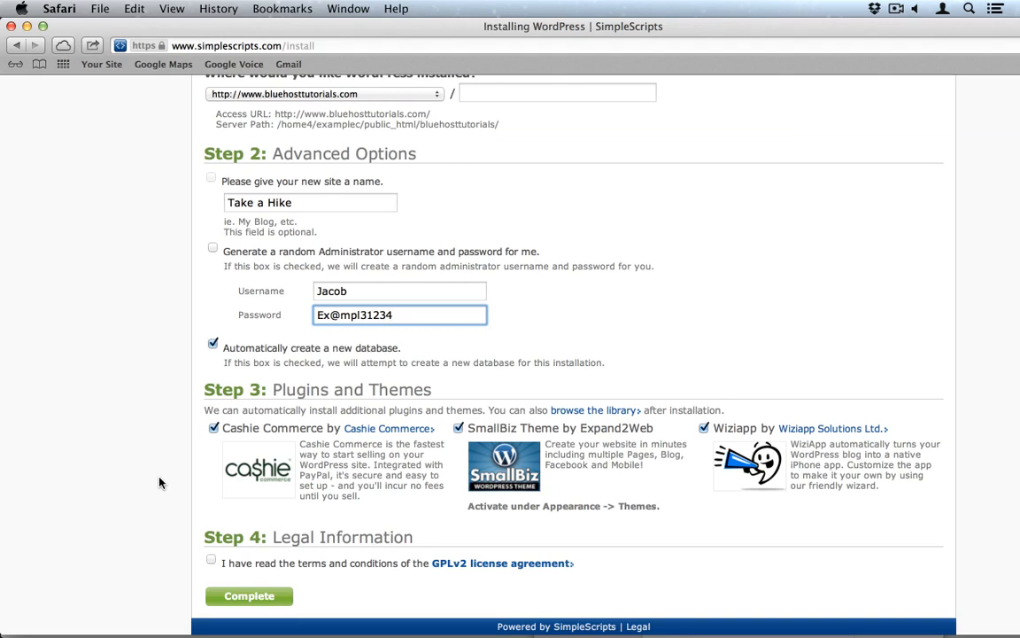
Step: Accept the GPLv2 terms and complete the WordPress 3.4.1 installation
left_click(212, 559)
left_click(258, 604)
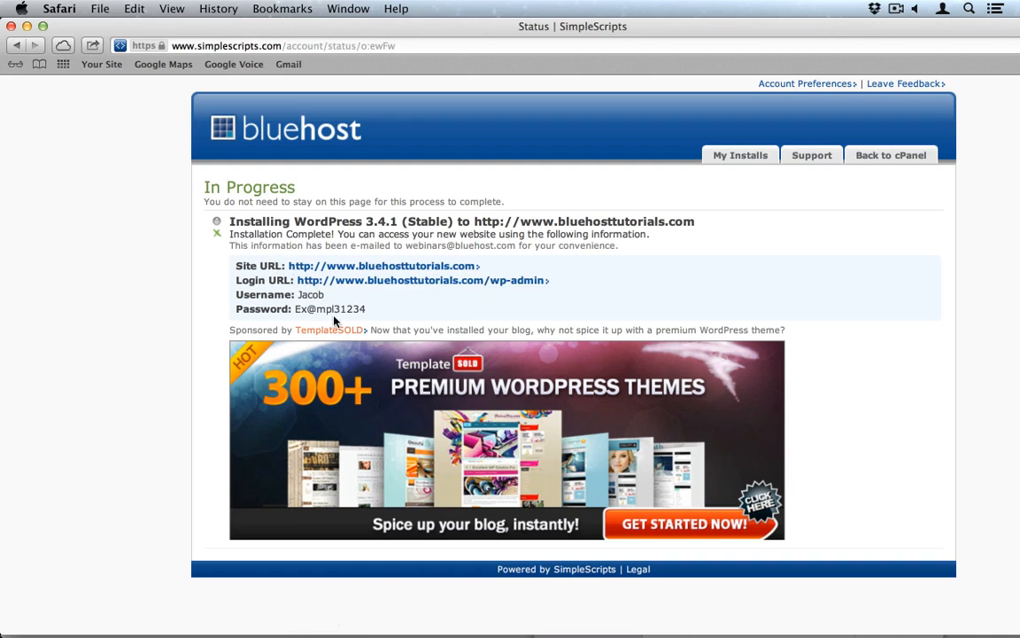
Step: Open the Take a Hike site and its login page in new tabs, then enter the admin username
left_click(373, 267, "super")
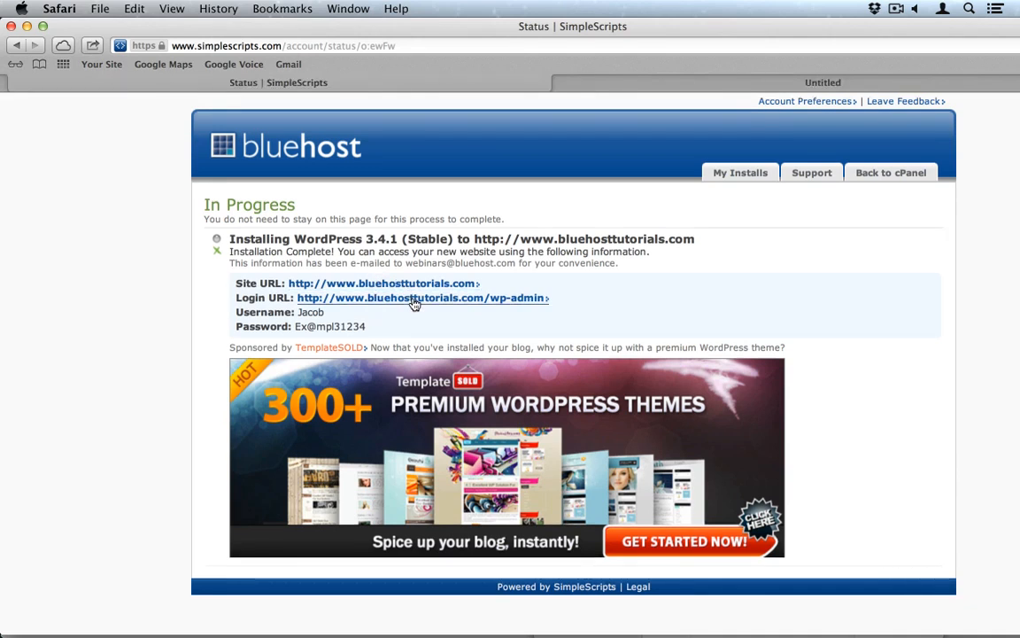
left_click(414, 303, "super")
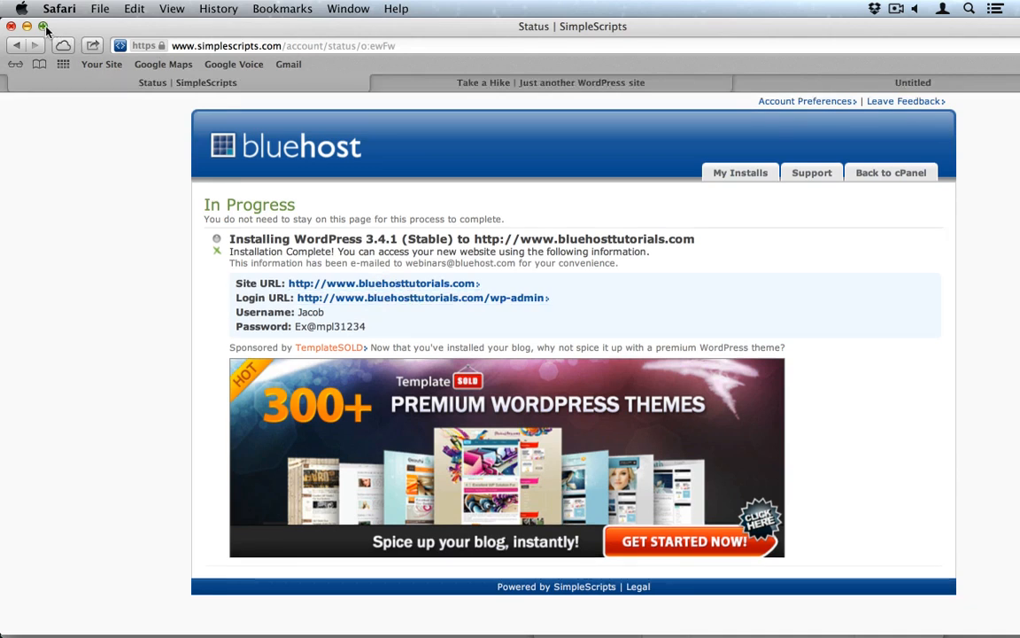
left_click(42, 24)
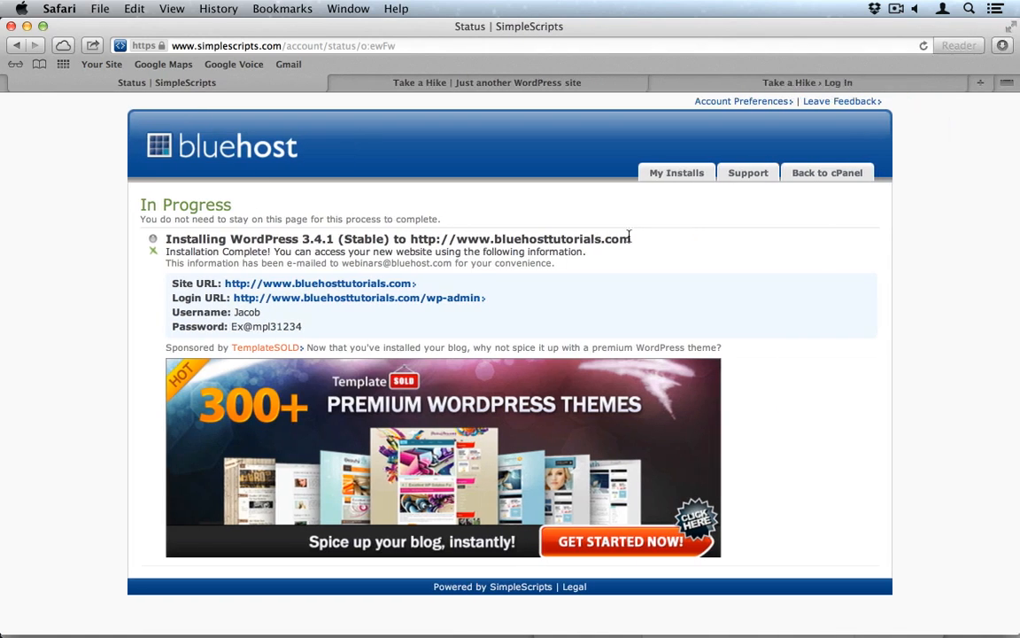
left_click(555, 84)
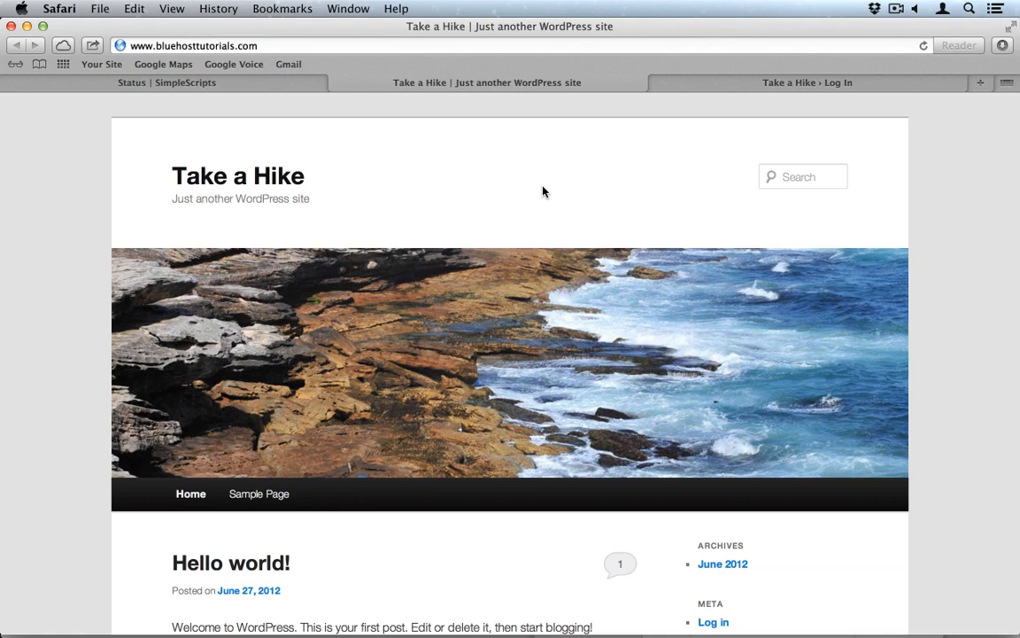
left_click(763, 81)
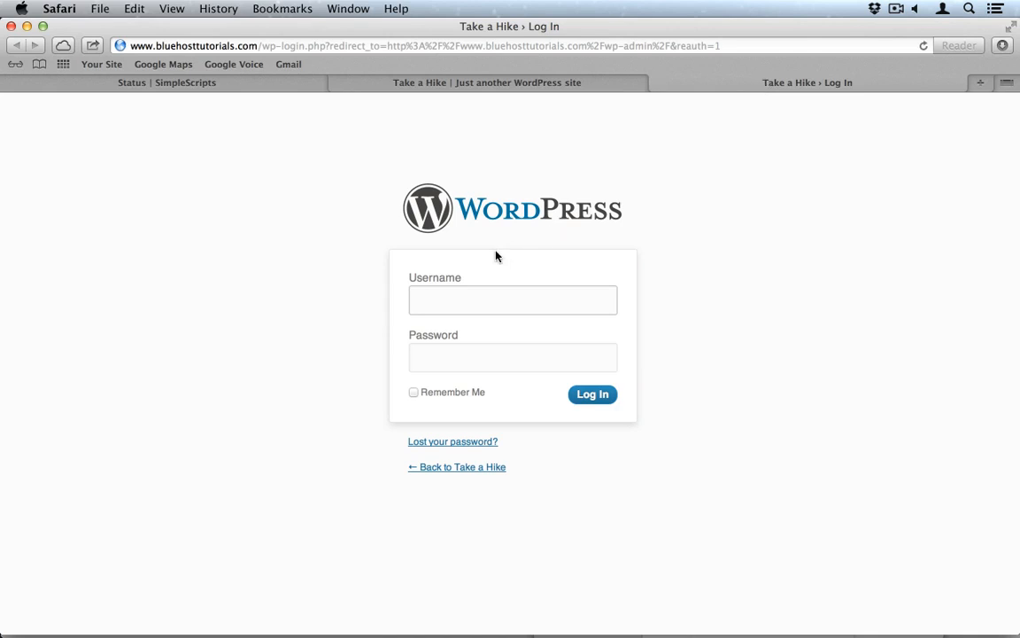
type("Jacob")
Step: Enter the password, log in to the Dashboard, and let Safari save the password
key("Tab")
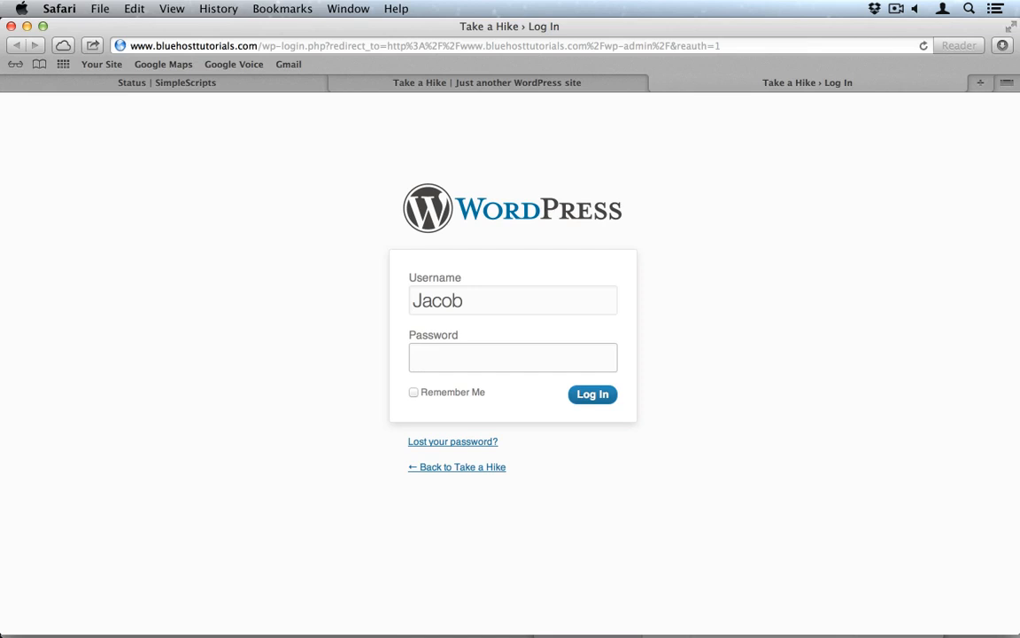
type("••••••••••••")
key("Return")
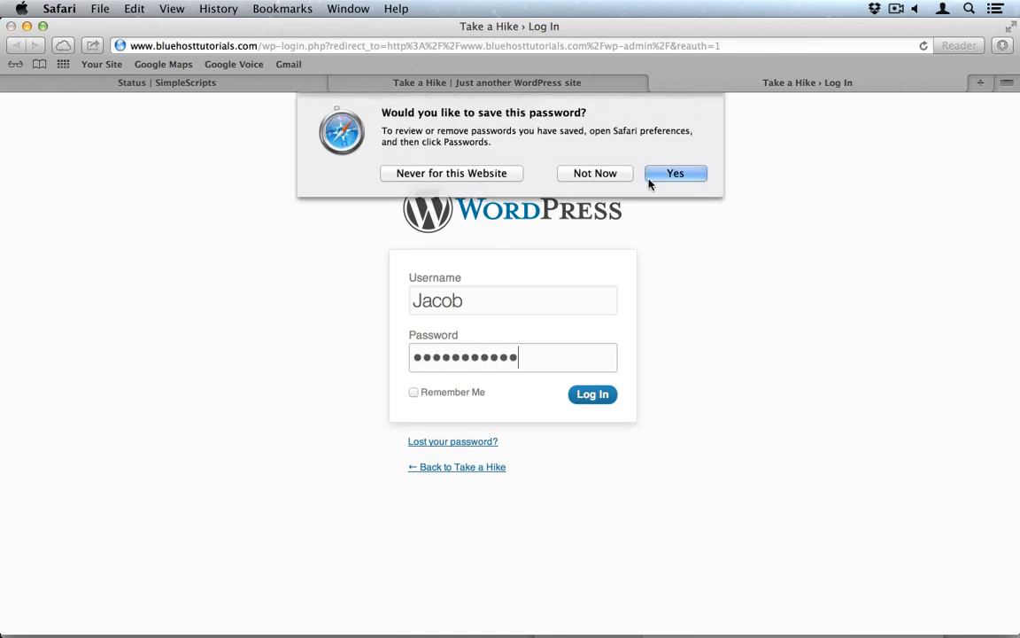
left_click(675, 175)
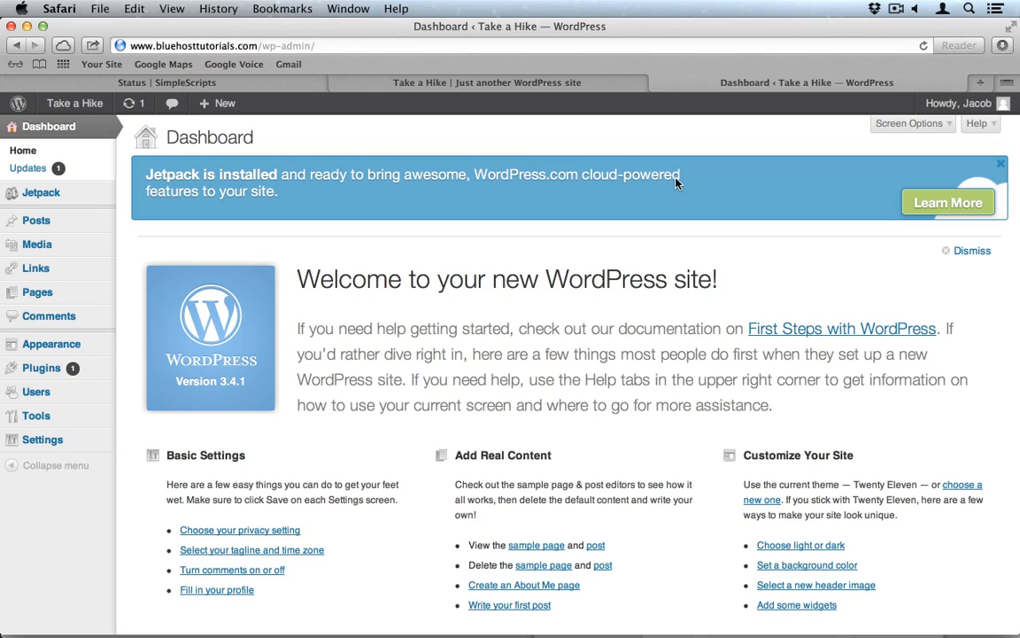
scroll(684, 252, "down", 3)
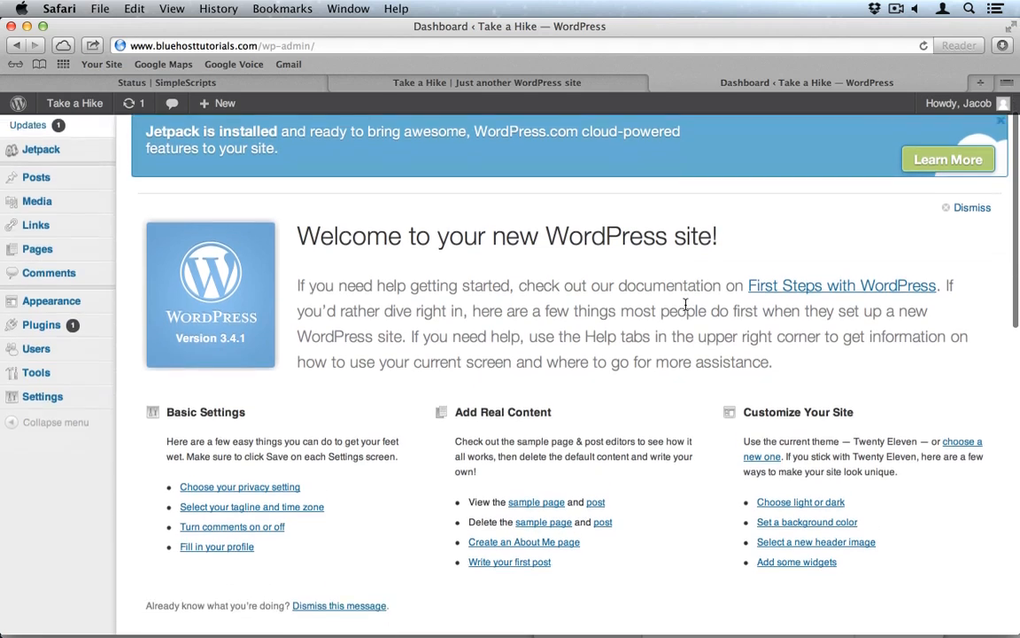
scroll(685, 309, "down", 1)
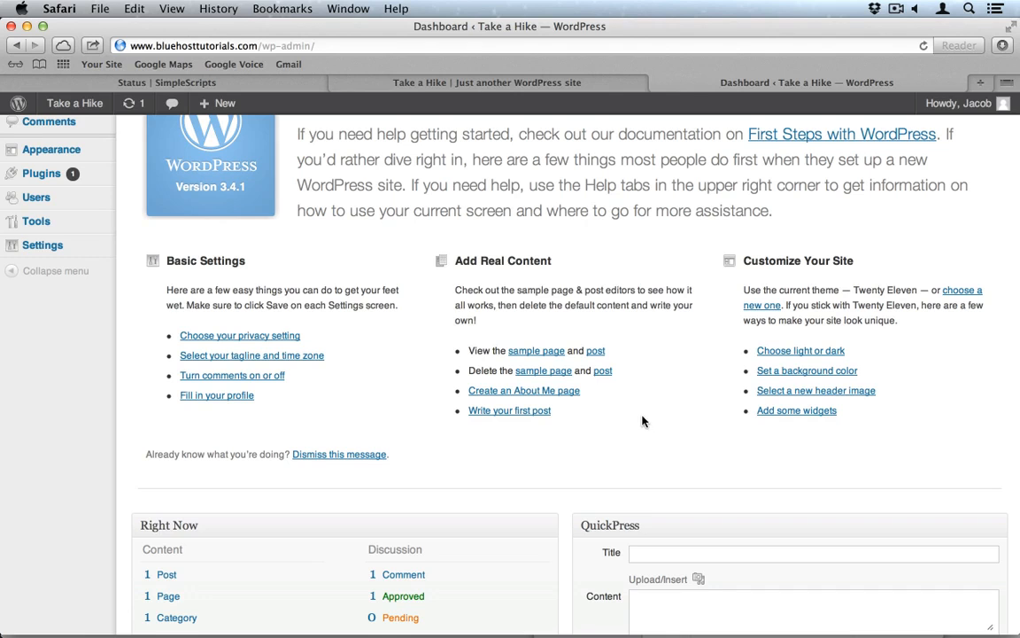
scroll(643, 422, "down", 6)
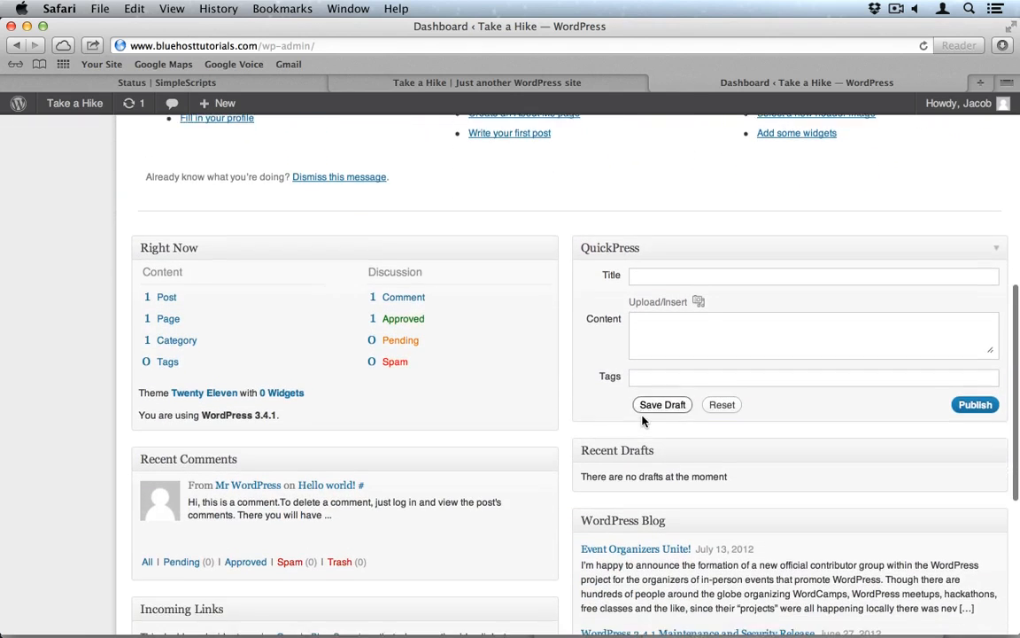
scroll(557, 481, "down", 1)
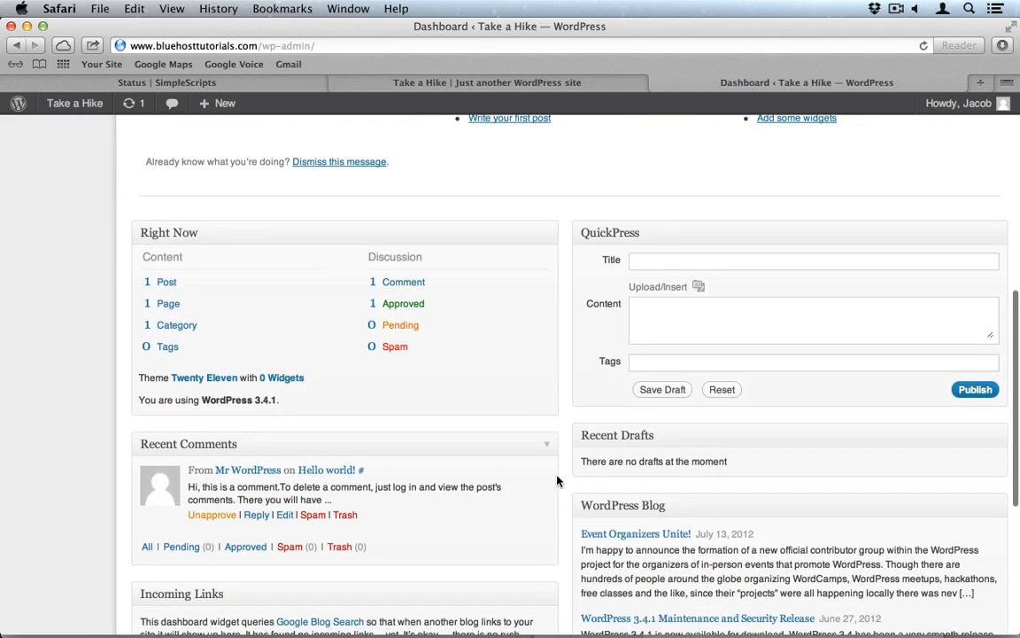
scroll(573, 426, "down", 1)
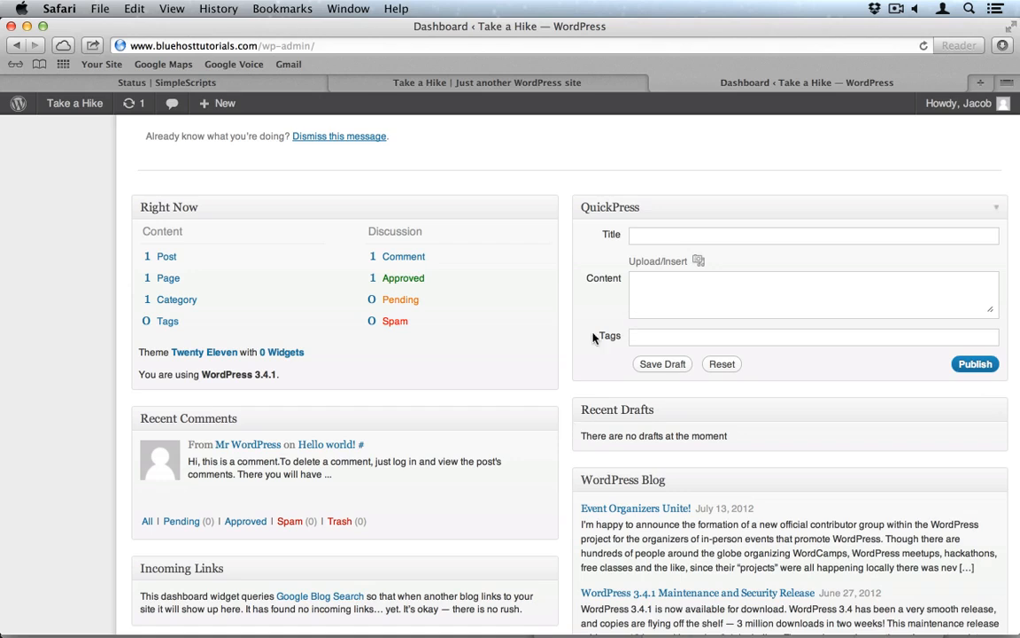
scroll(534, 475, "down", 4)
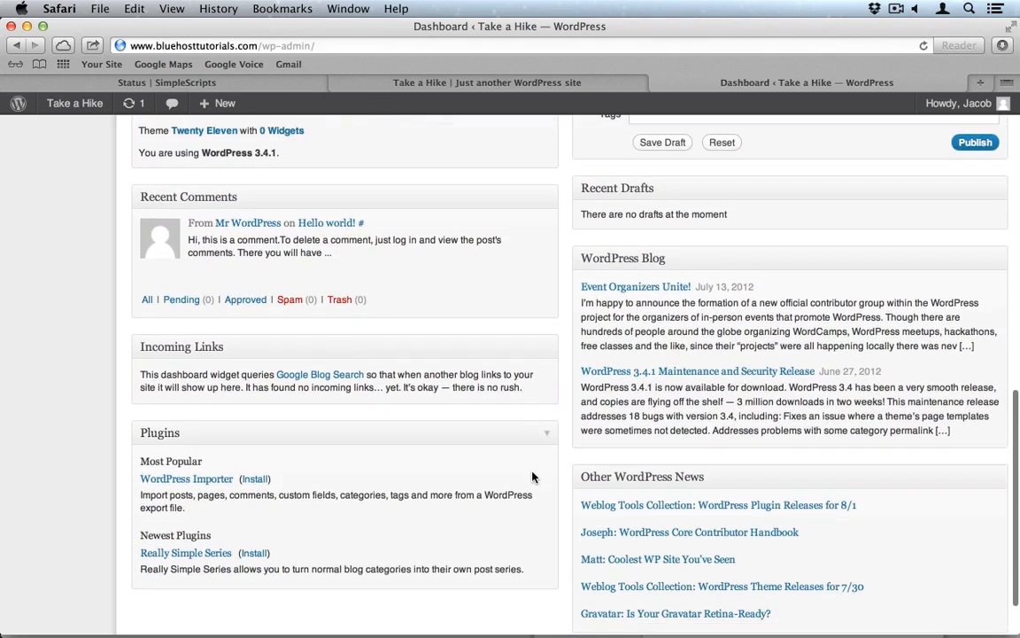
scroll(532, 477, "down", 4)
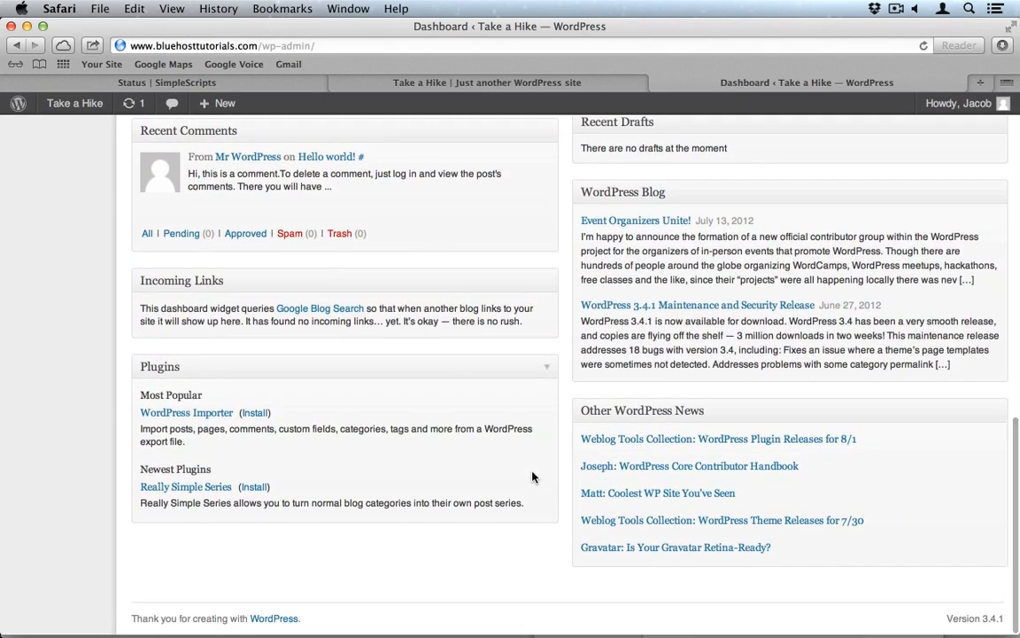
scroll(532, 477, "up", 5)
scroll(532, 472, "up", 10)
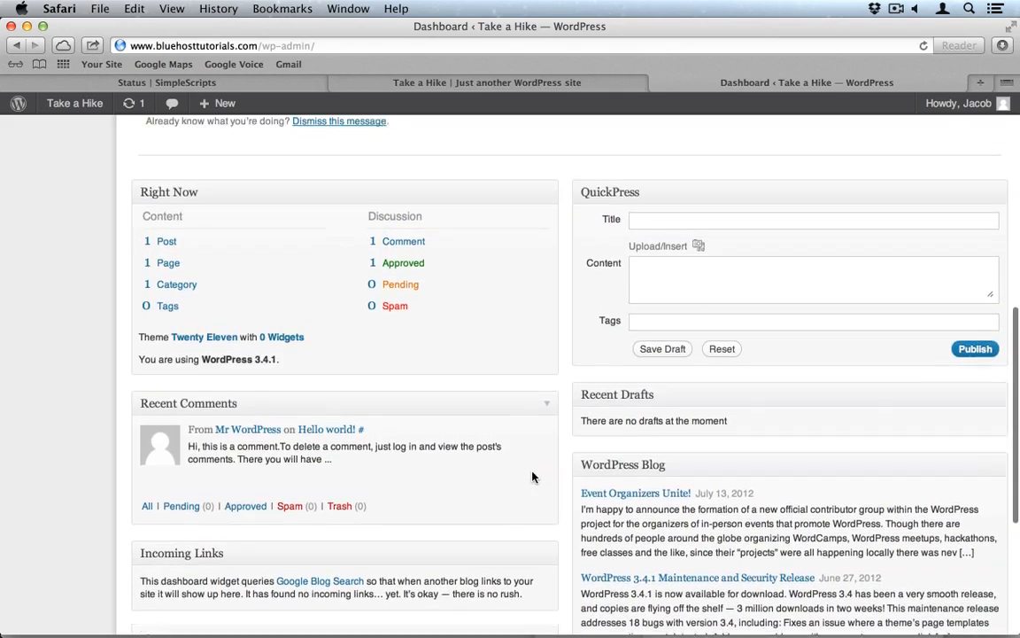
scroll(533, 472, "up", 7)
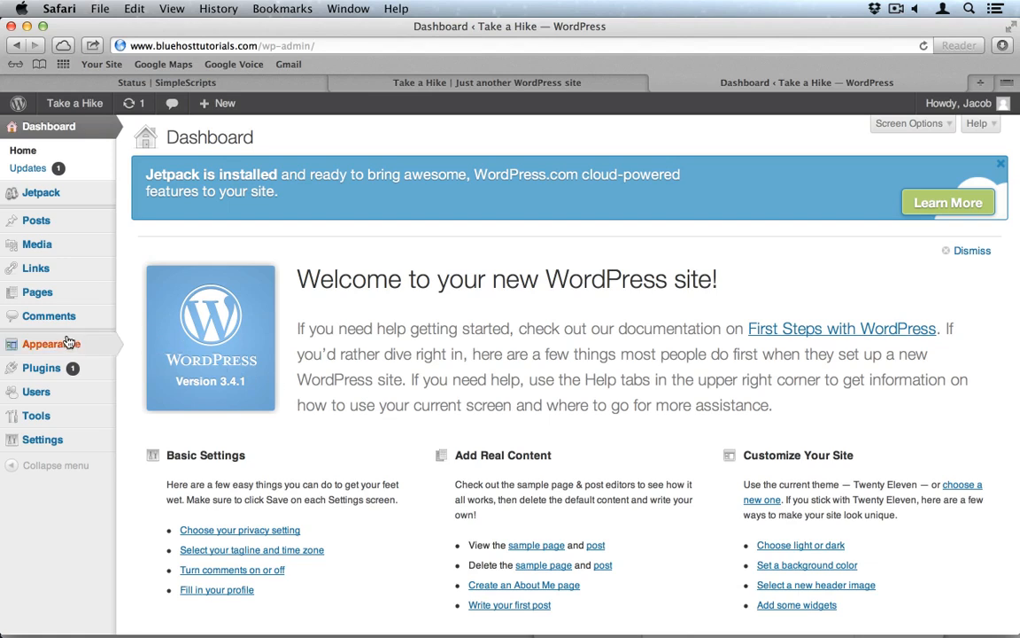
Step: Go to Appearance > Themes > Install Themes and search themes for 'blue'
left_click(50, 344)
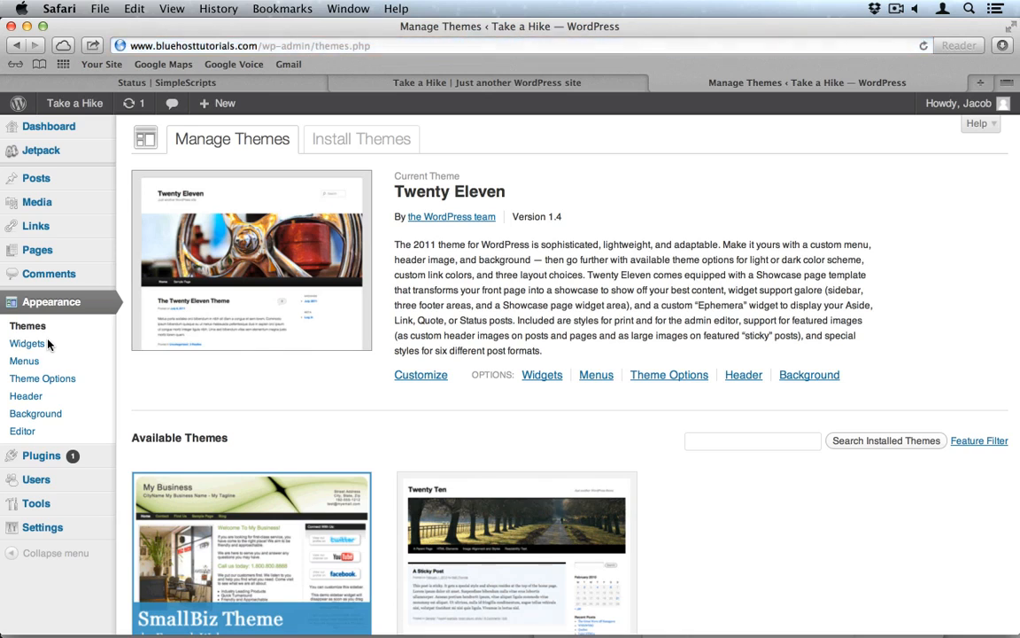
left_click(387, 152)
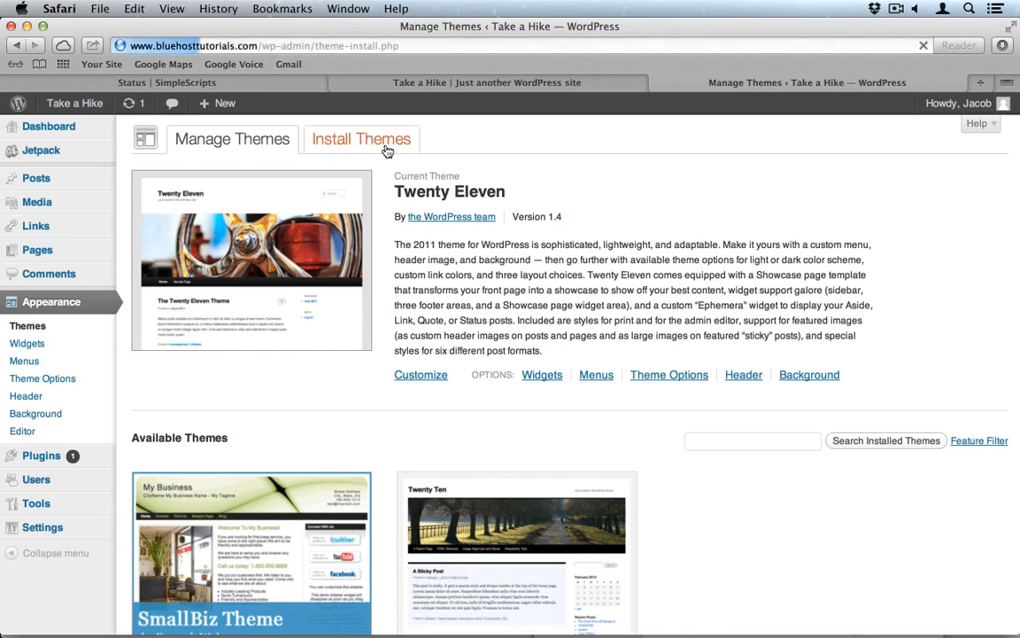
left_click(172, 215)
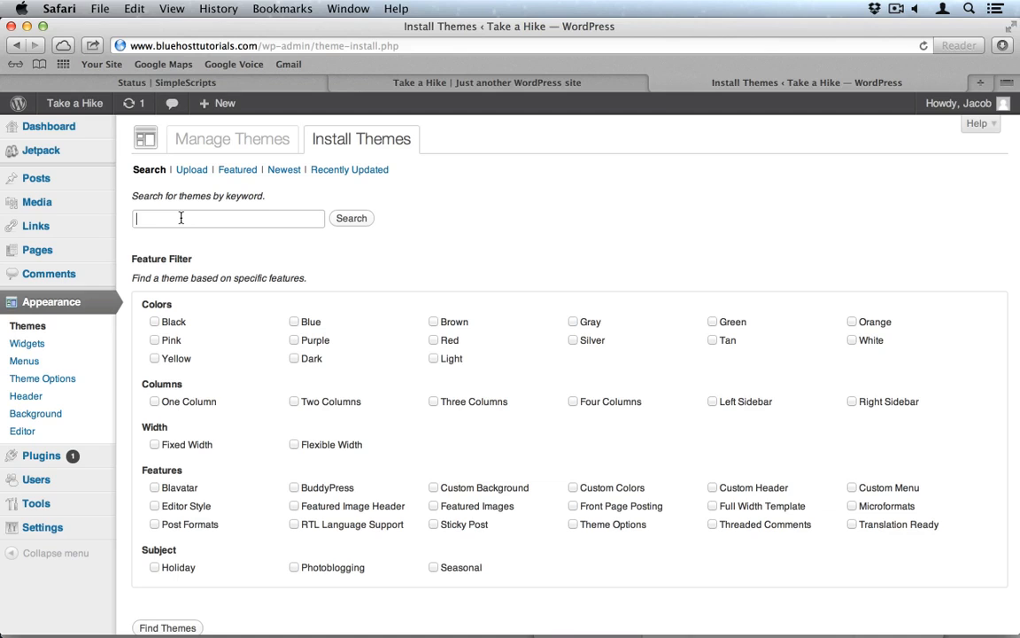
type("blue")
key("Return")
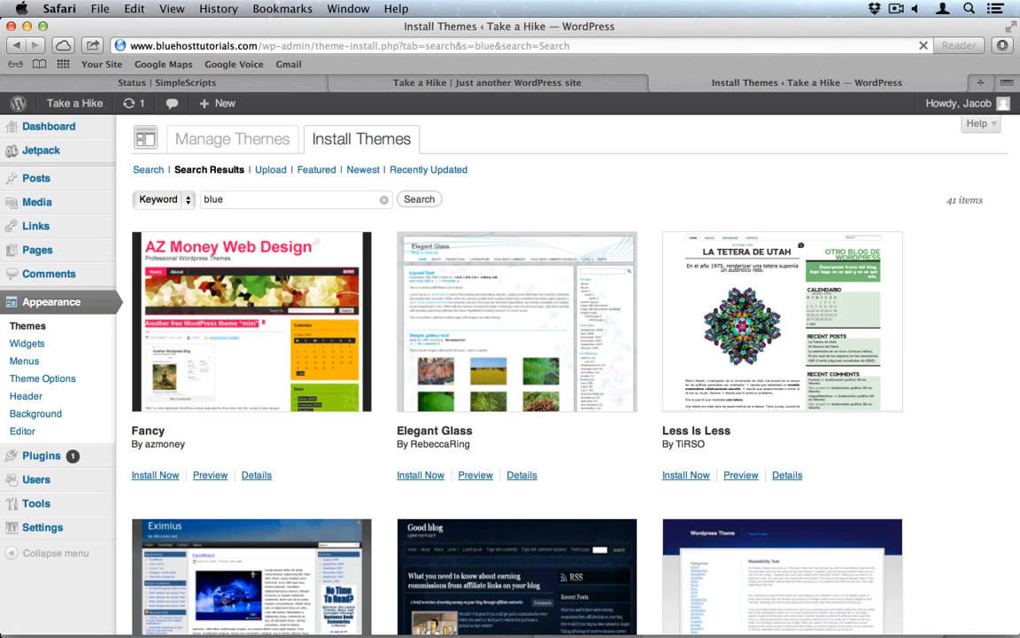
Step: Search themes for 'mountains' instead, which returns no matches
double_click(237, 197)
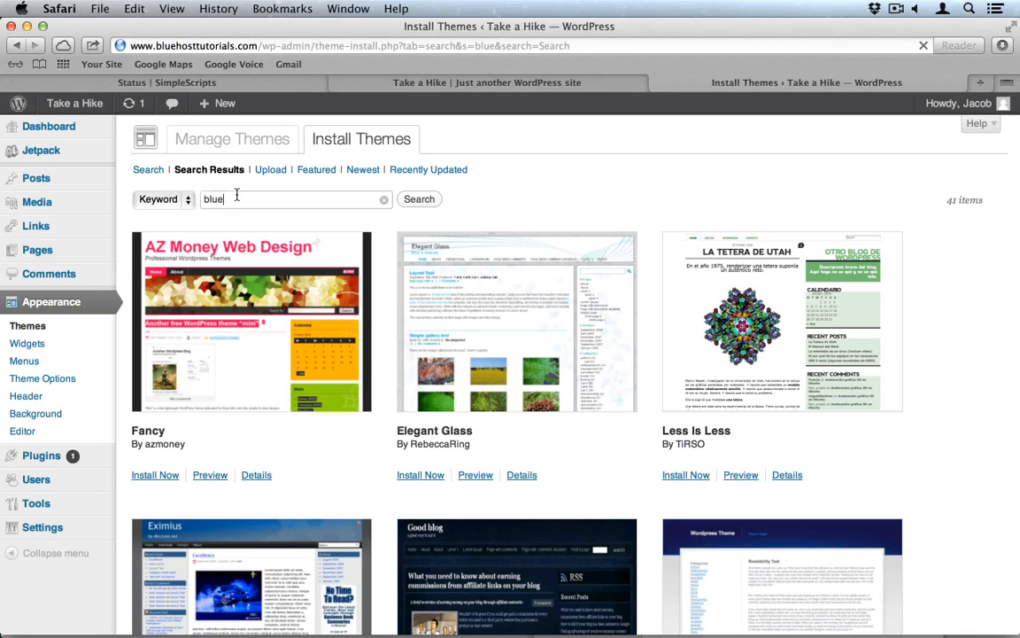
type("mountas")
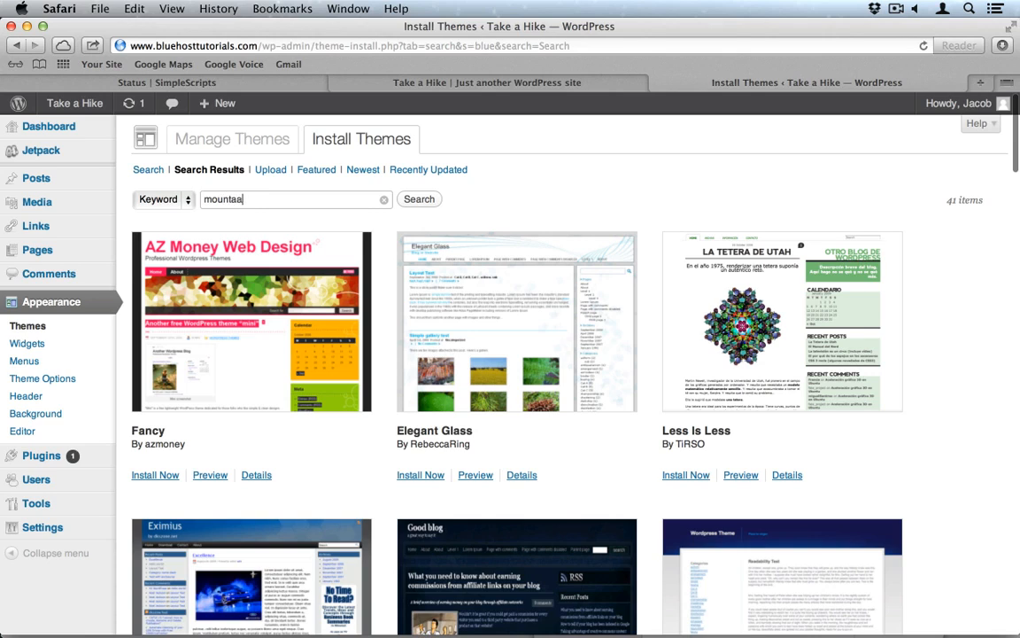
key("BackSpace")
type("ins")
key("Return")
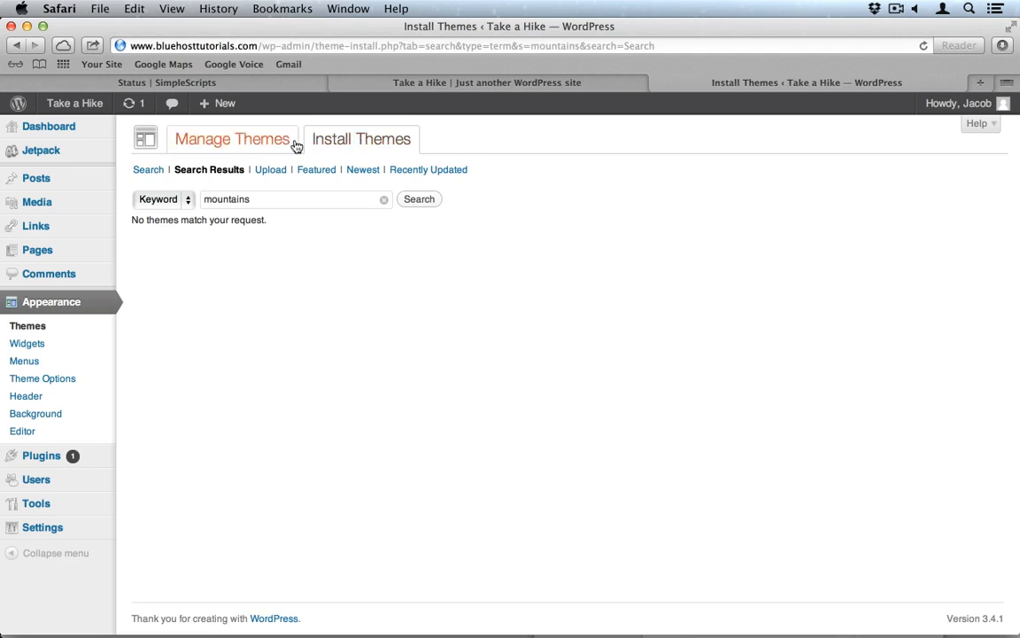
Step: Upload and install Dropbox/WordPress/Rhea.zip as a theme, then activate Rhea
left_click(266, 176)
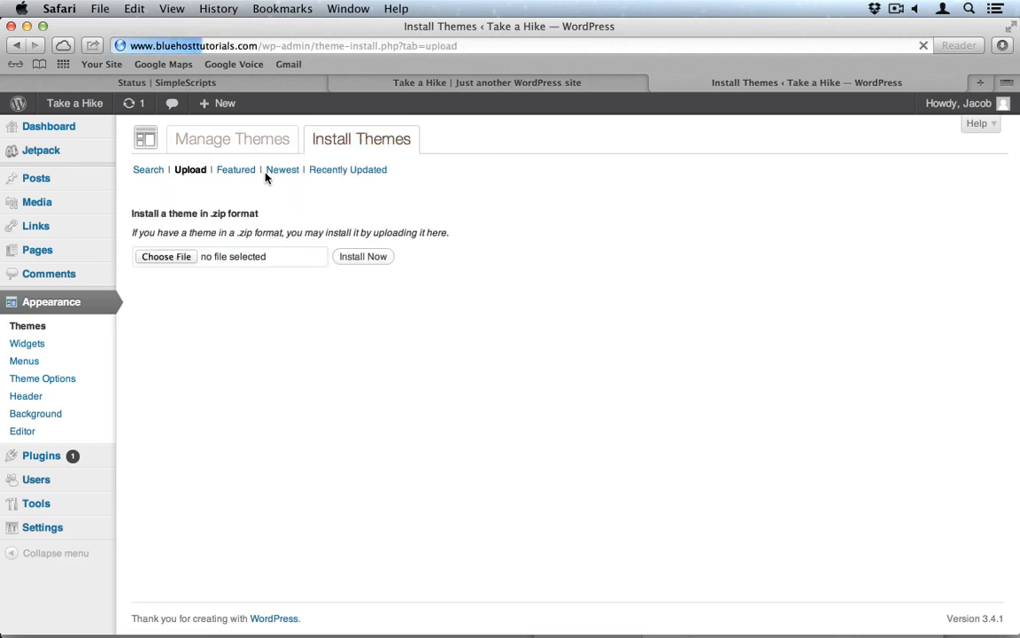
left_click(166, 256)
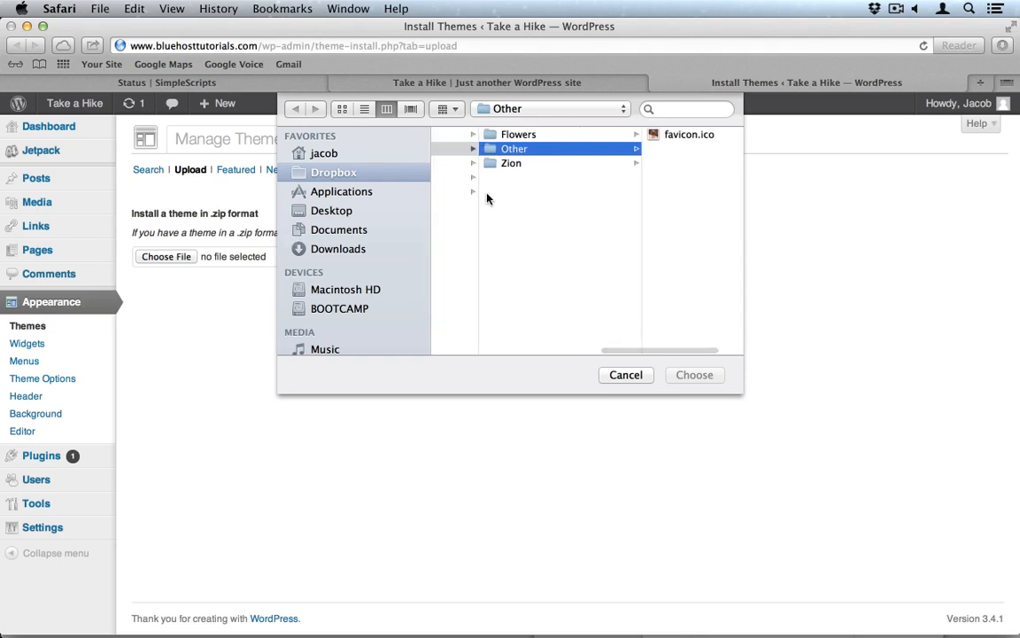
scroll(488, 199, "left", 3)
scroll(487, 198, "left", 2)
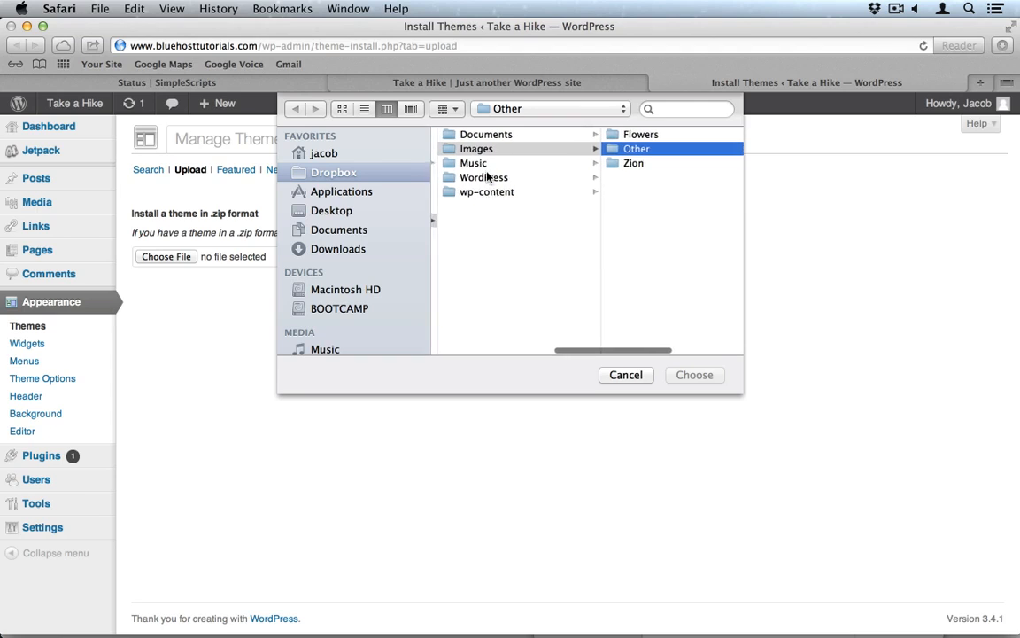
left_click(493, 177)
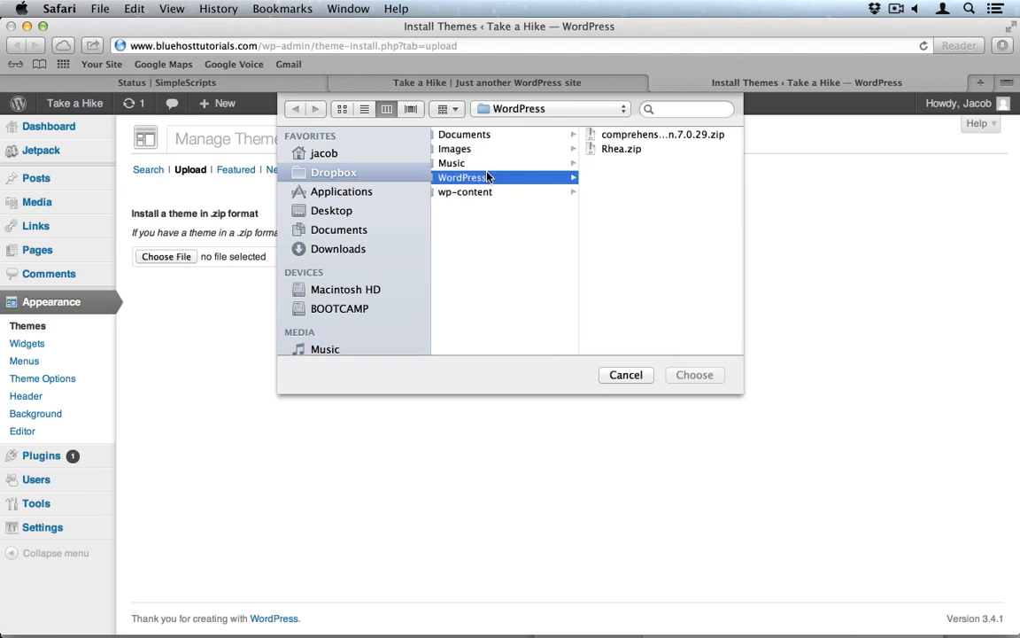
left_click(620, 149)
left_click(694, 376)
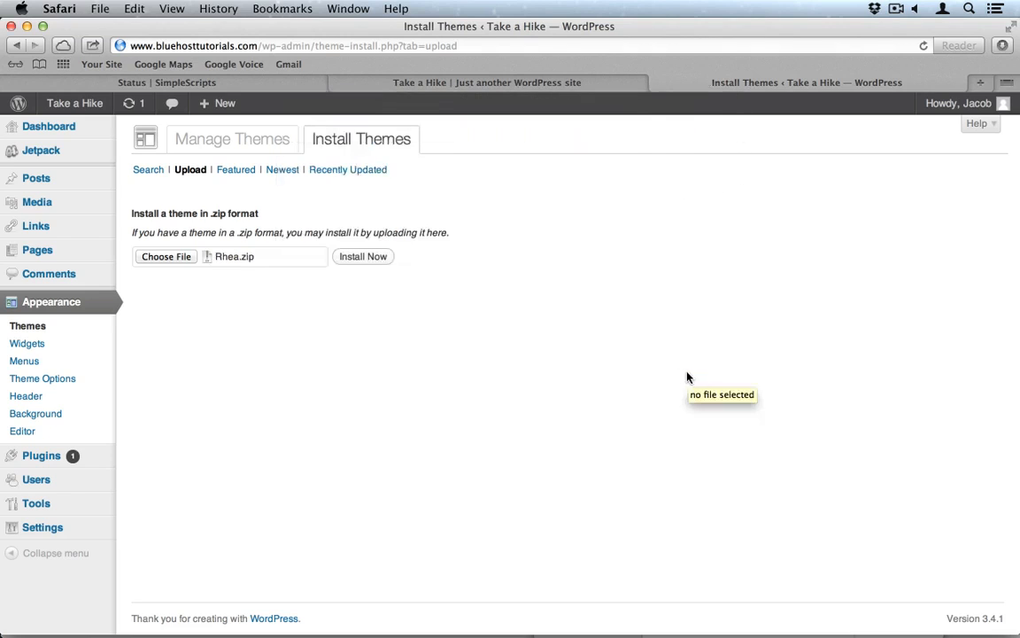
left_click(364, 257)
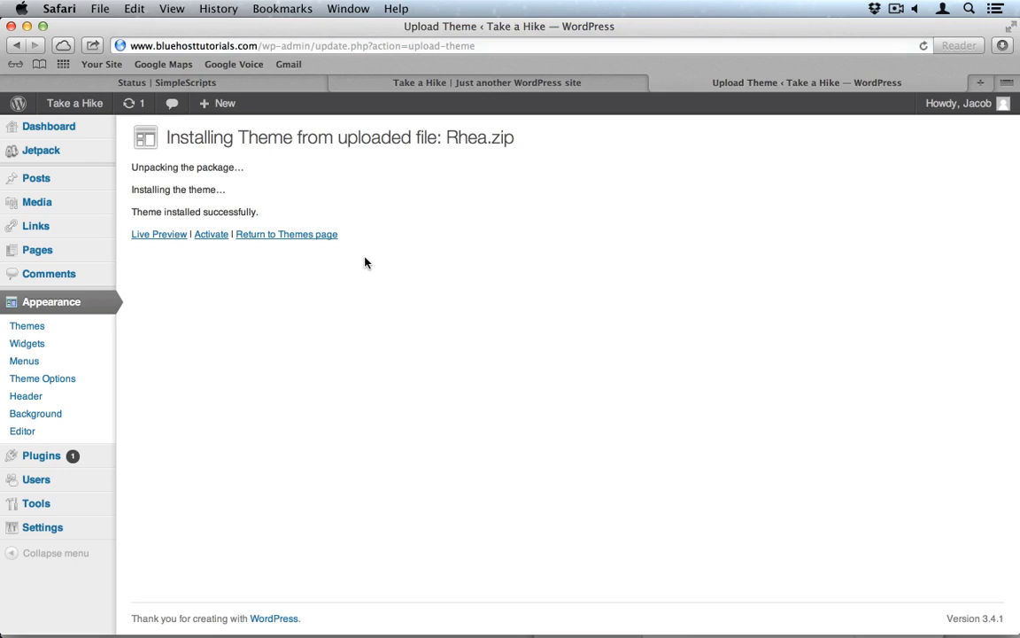
left_click(210, 234)
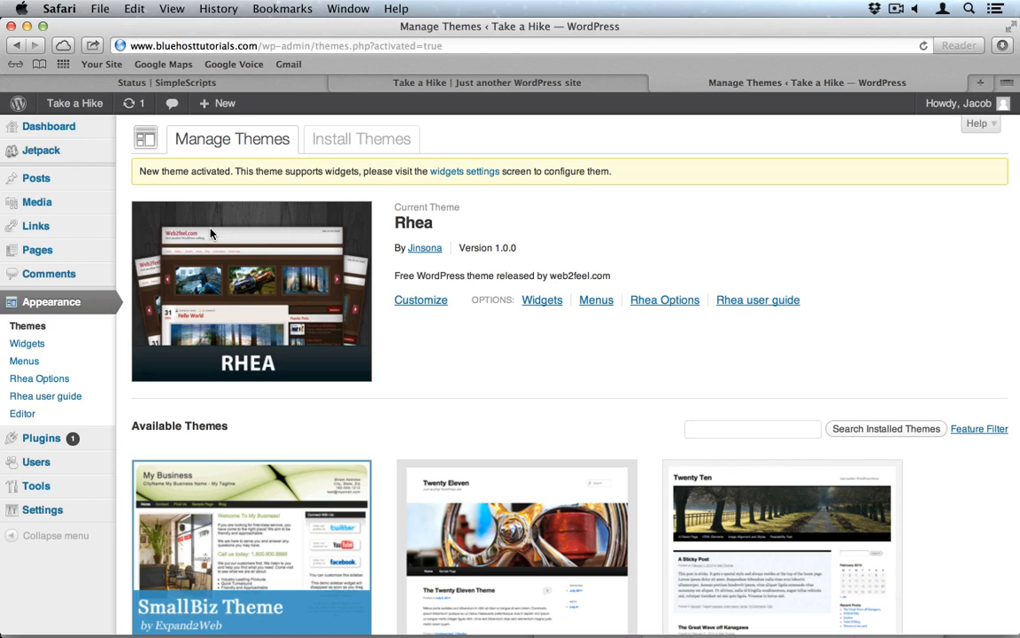
Step: Create a menu named 'Pages' and assign it to Primary Navigation
left_click(596, 302)
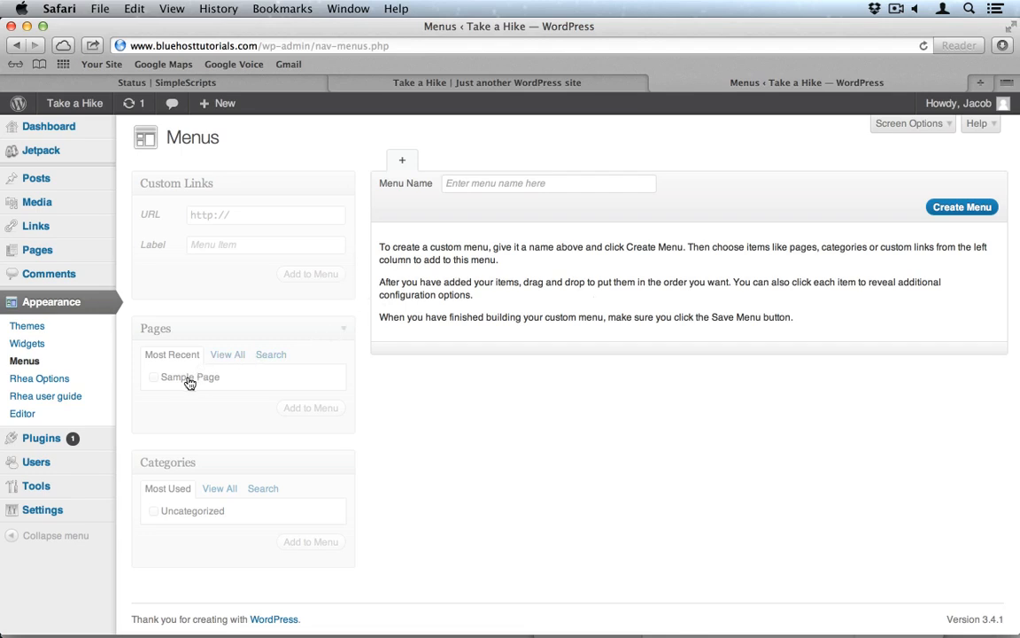
left_click(485, 178)
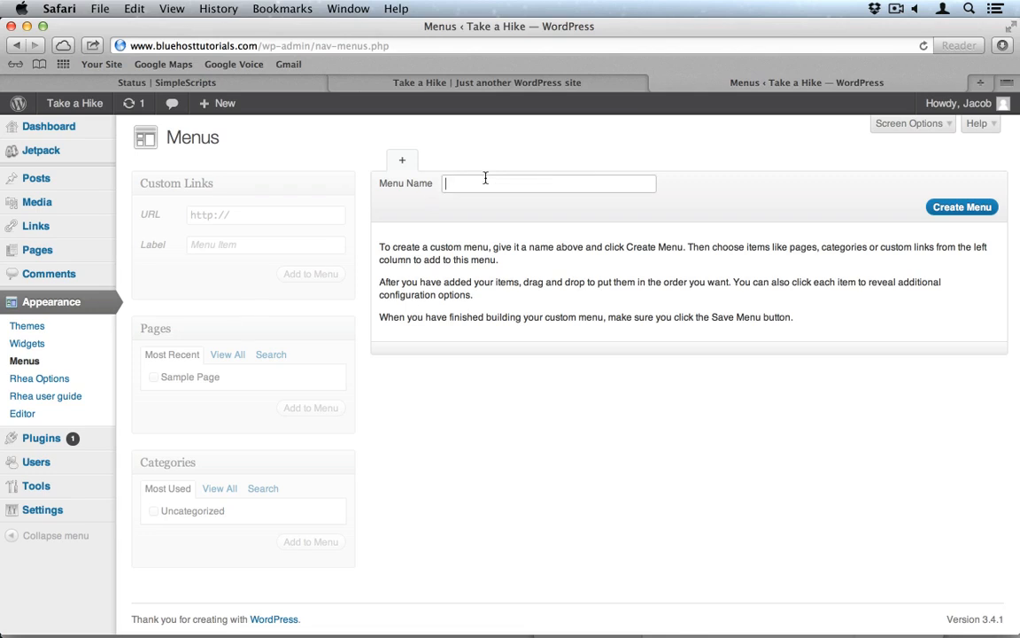
type("pages")
key("super+a")
type("Pages")
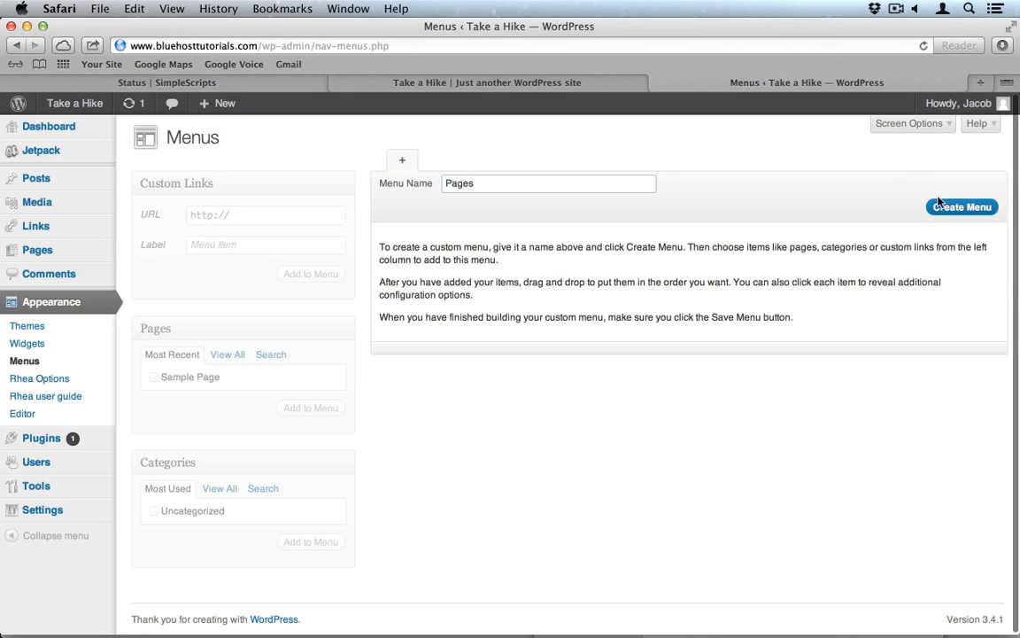
left_click(941, 203)
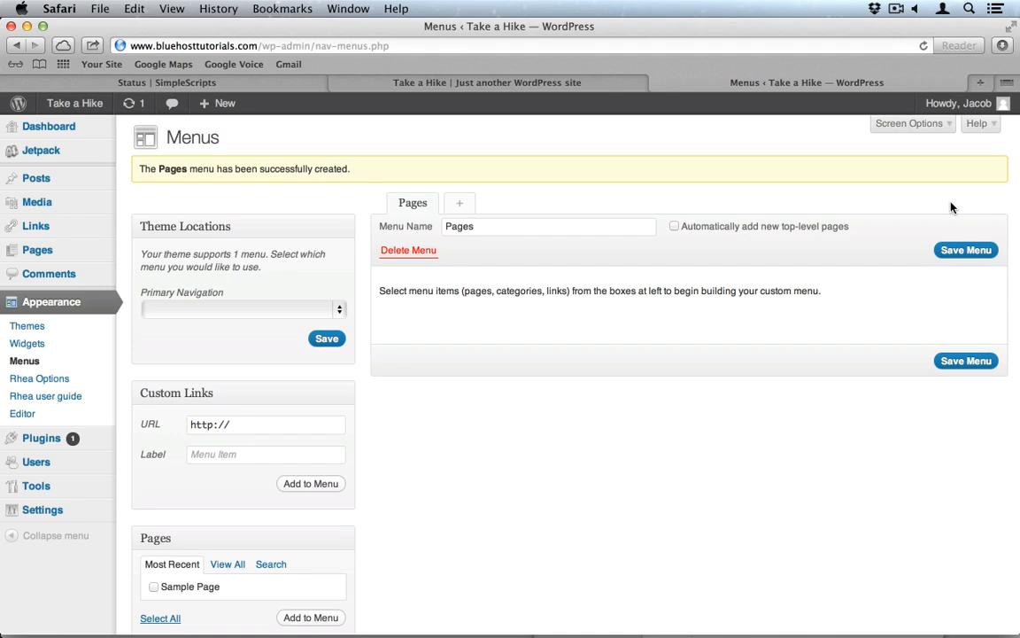
left_click(291, 309)
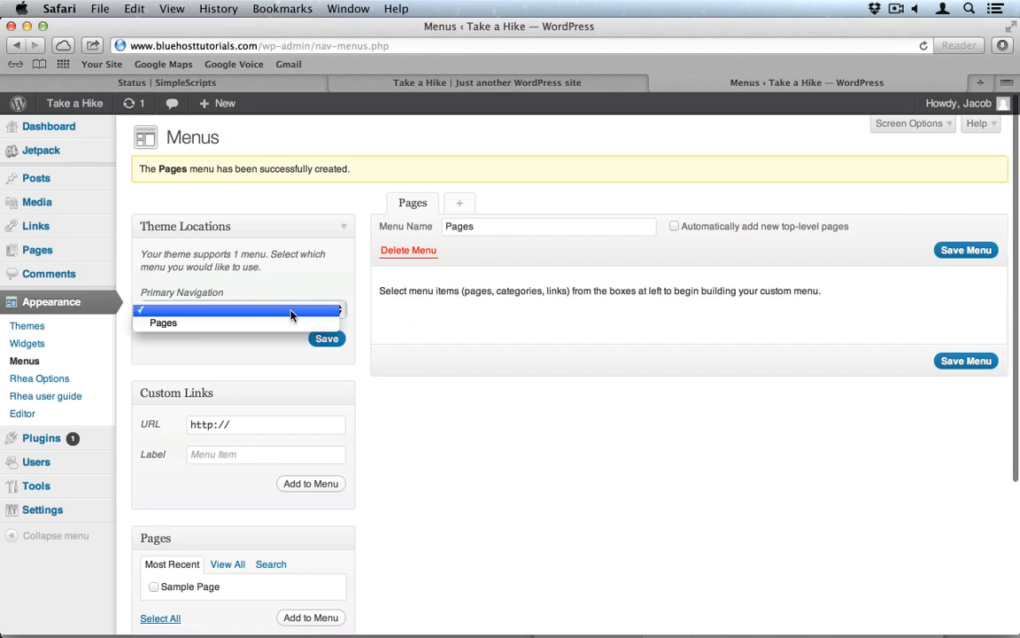
left_click(200, 324)
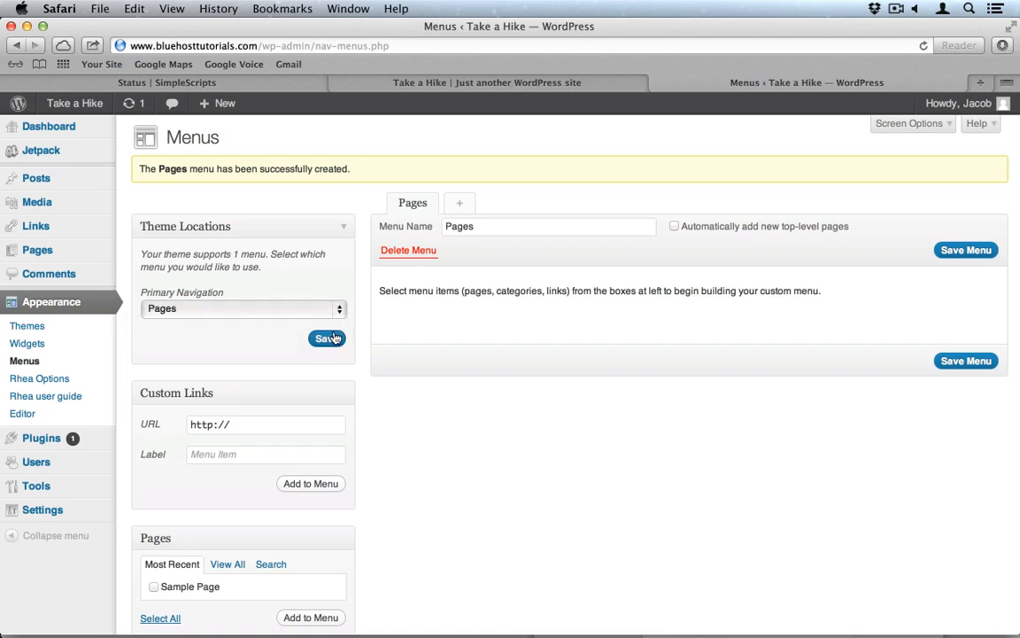
left_click(327, 338)
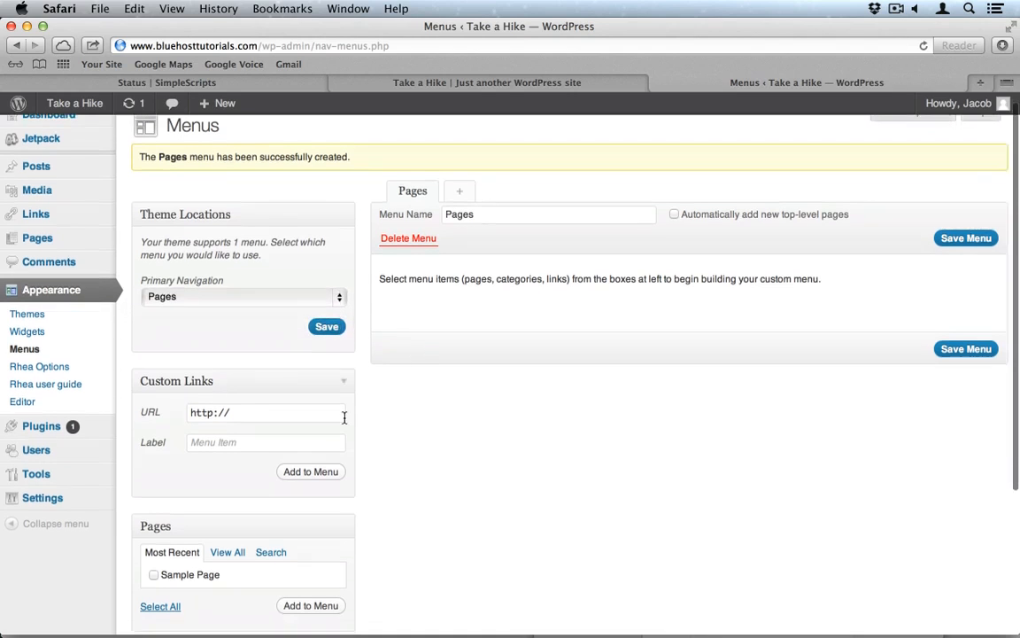
Step: Add a 'Home' custom link to bluehosttutorials.com, save the menu, and view the live site
left_click(264, 415)
type("bluehosttutorials.com")
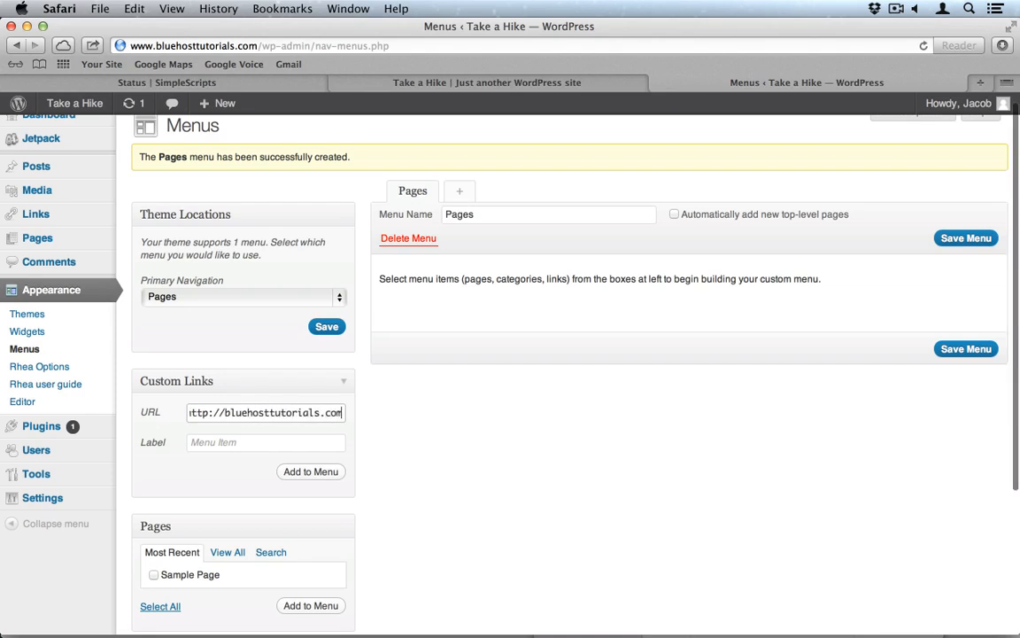
left_click(248, 442)
type("Hlm")
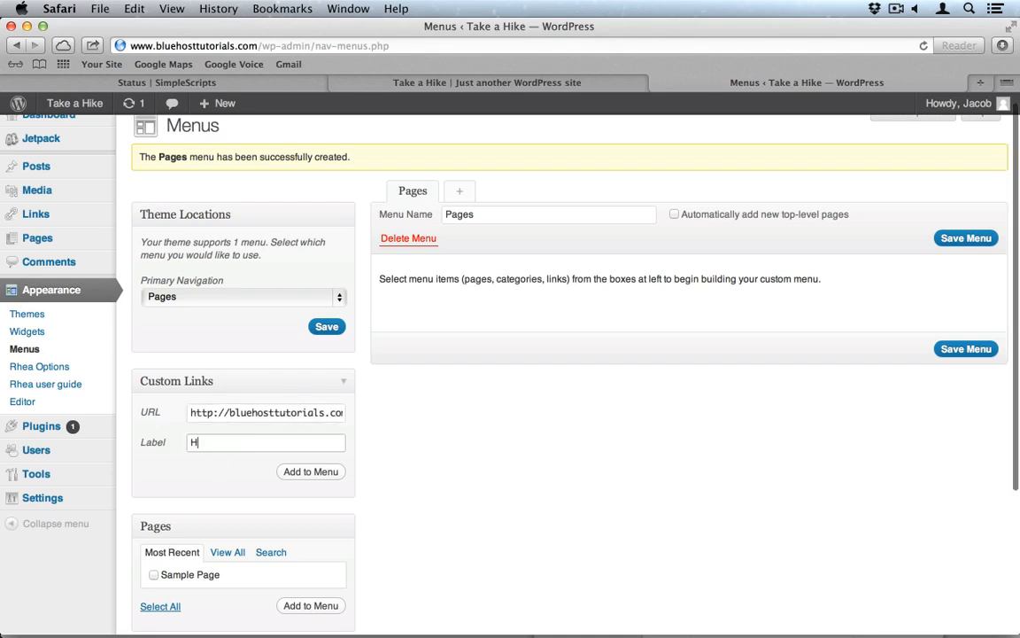
key("BackSpace")
key("BackSpace")
type("ome")
left_click(312, 472)
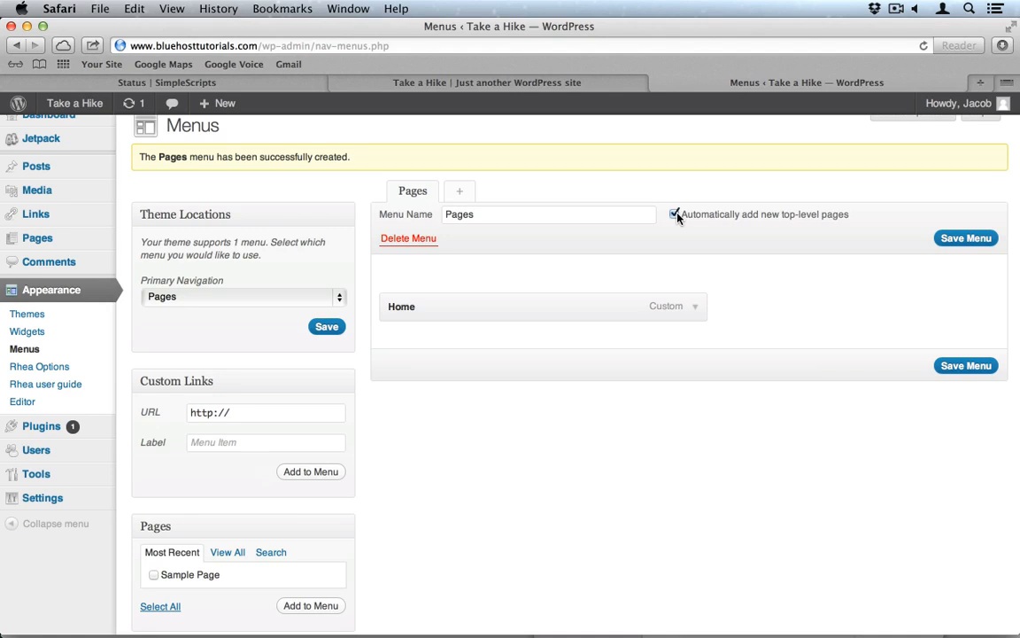
left_click(972, 239)
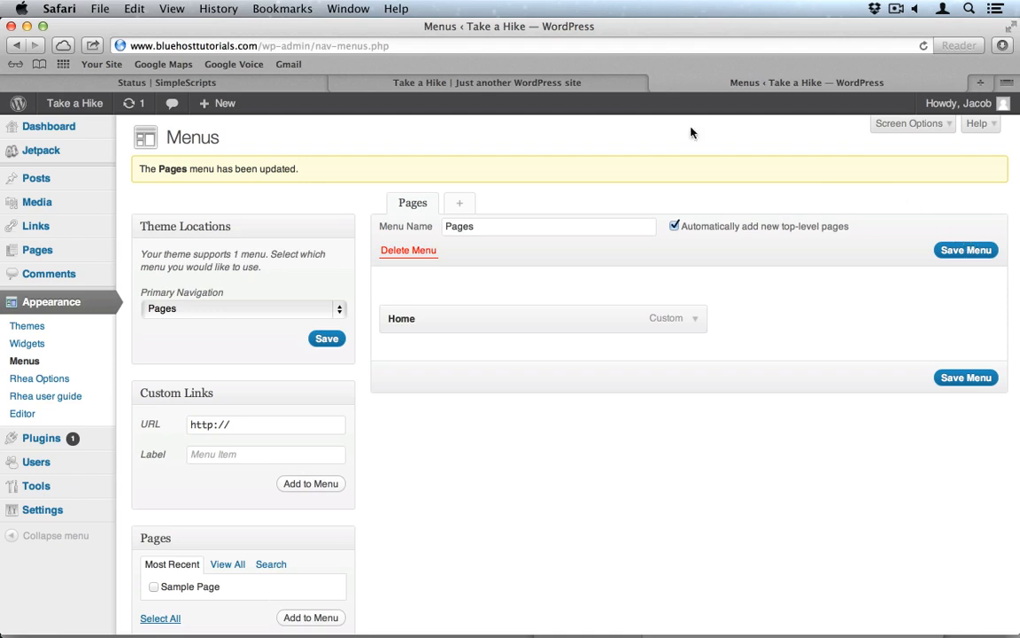
left_click(517, 91)
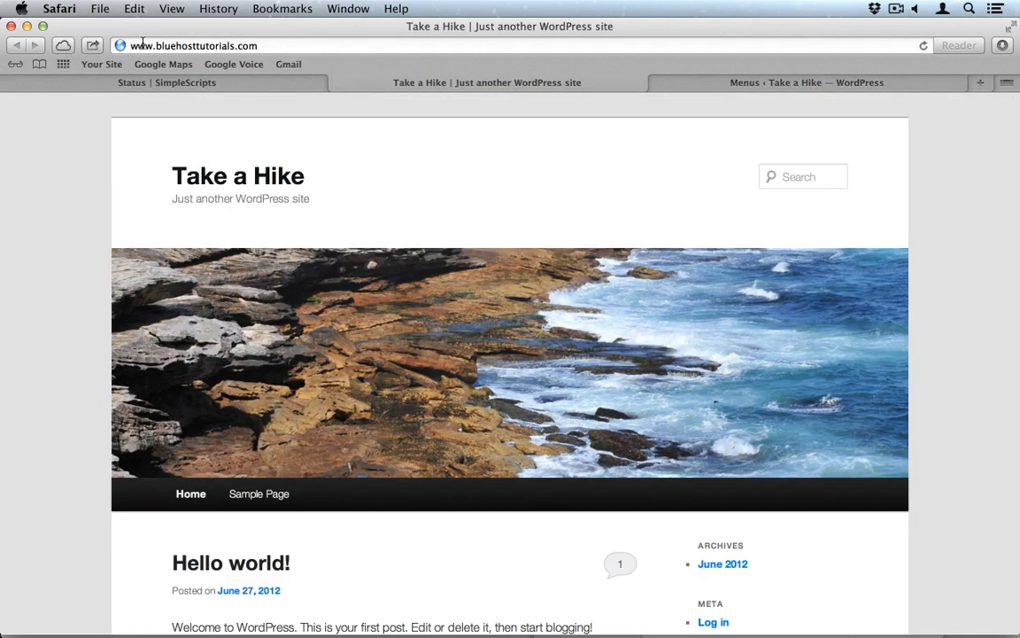
Step: Reload the live site to see the new menu, then return to the Menus admin page
left_click(923, 46)
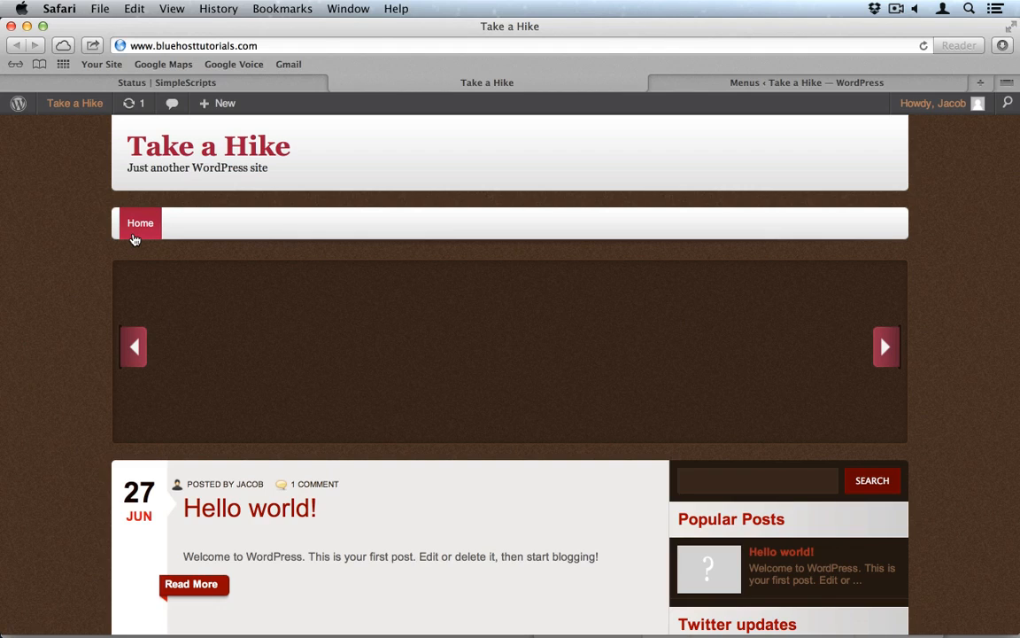
left_click(741, 84)
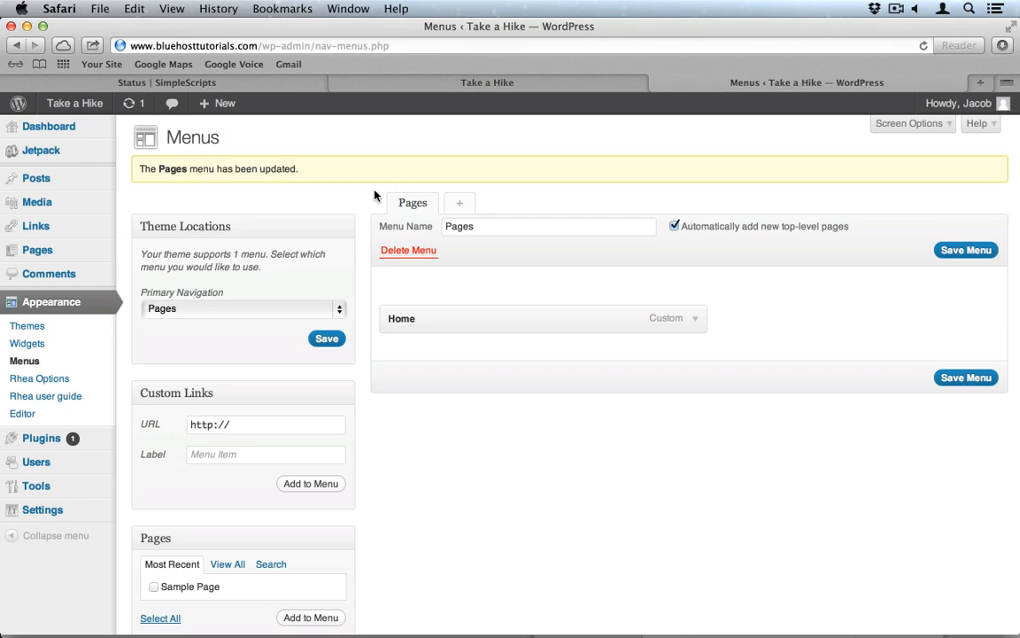
Step: Delete the Hello Dolly plugin and its files from the installed plugins list
left_click(40, 439)
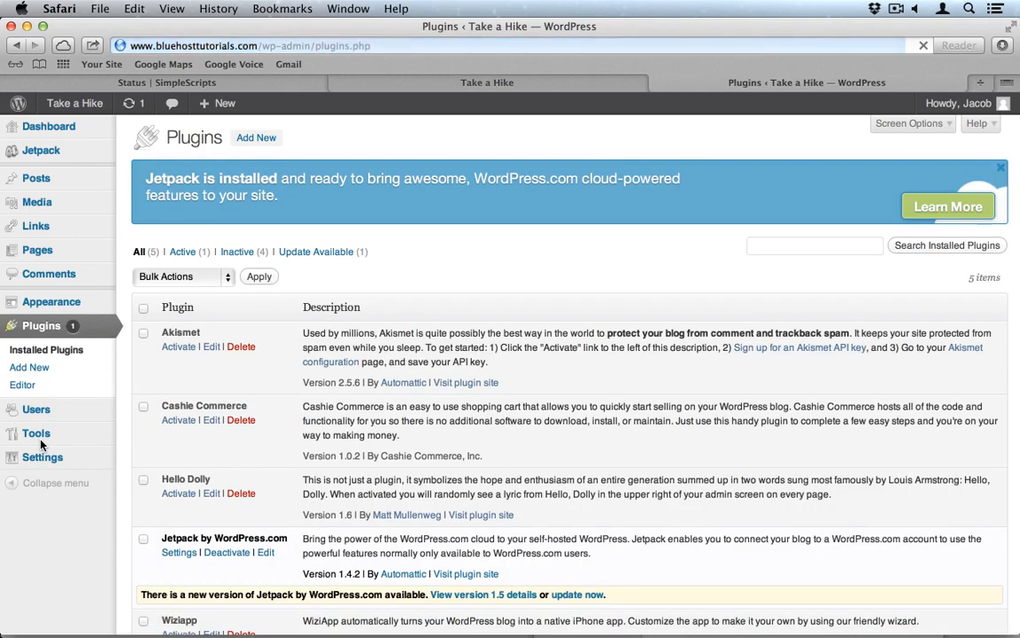
scroll(310, 392, "down", 2)
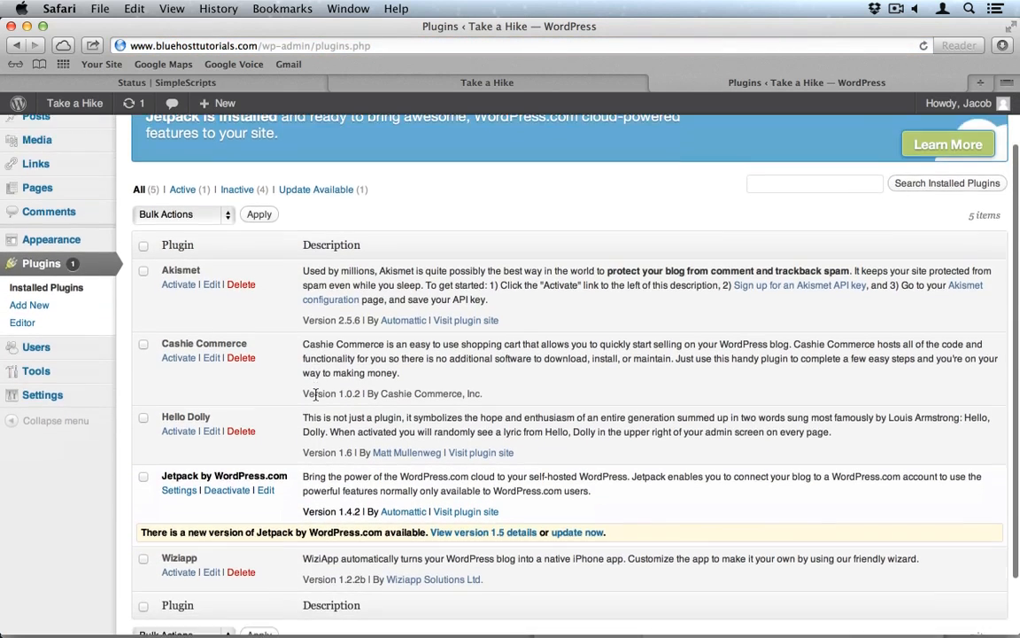
scroll(315, 395, "down", 2)
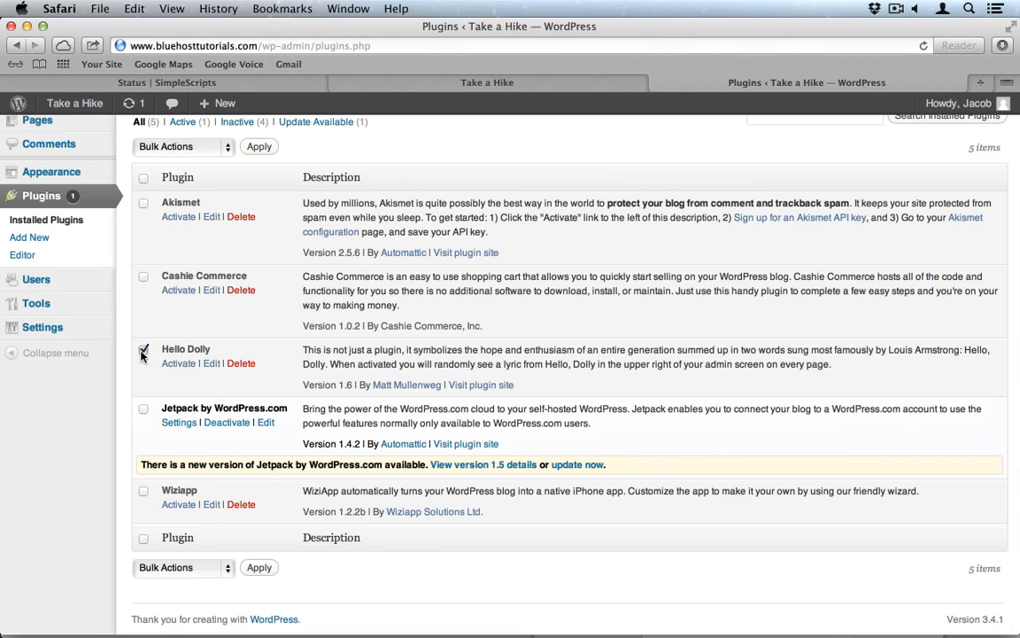
left_click(243, 364)
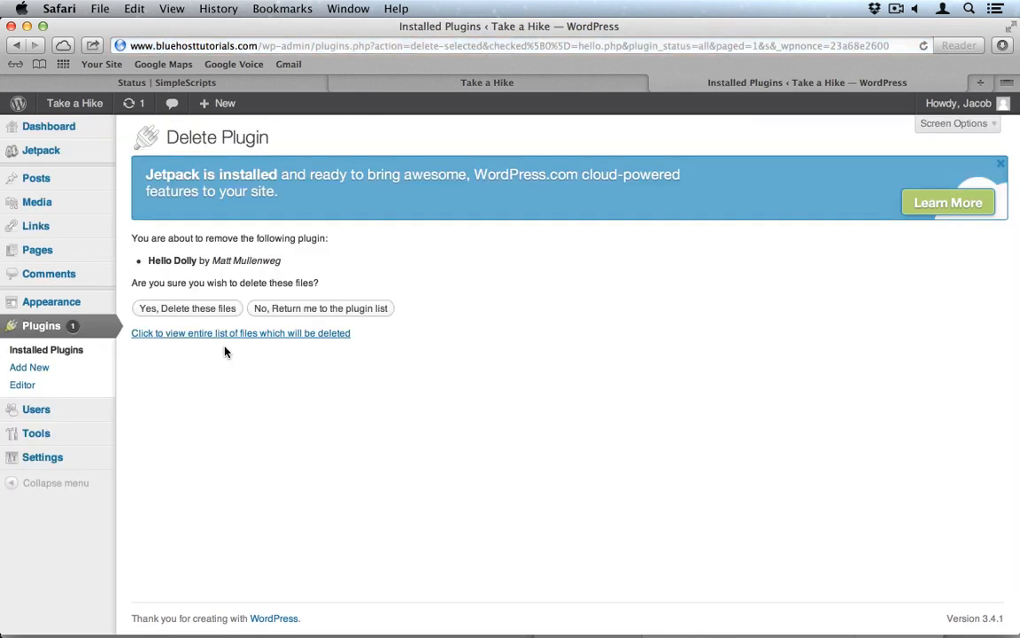
left_click(187, 314)
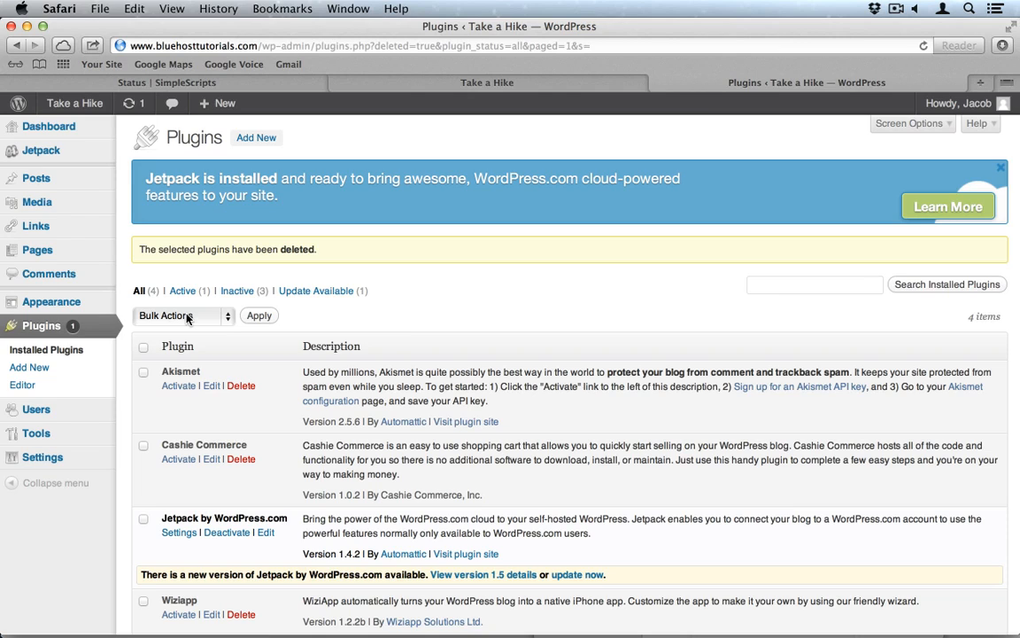
Step: Activate Akismet and search the plugin directory for 'nextgen'
left_click(174, 387)
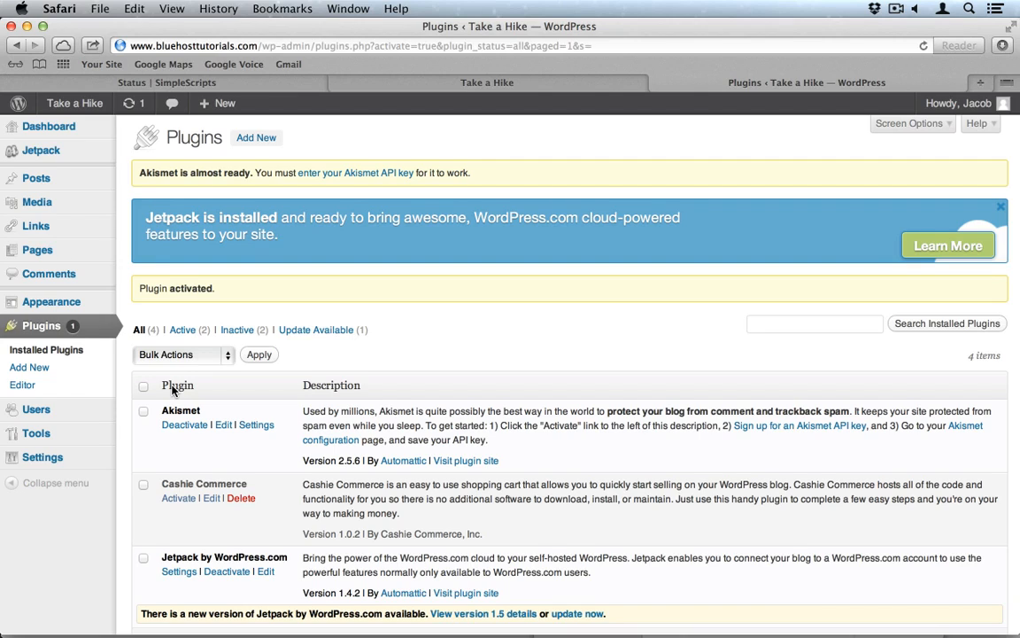
left_click(256, 137)
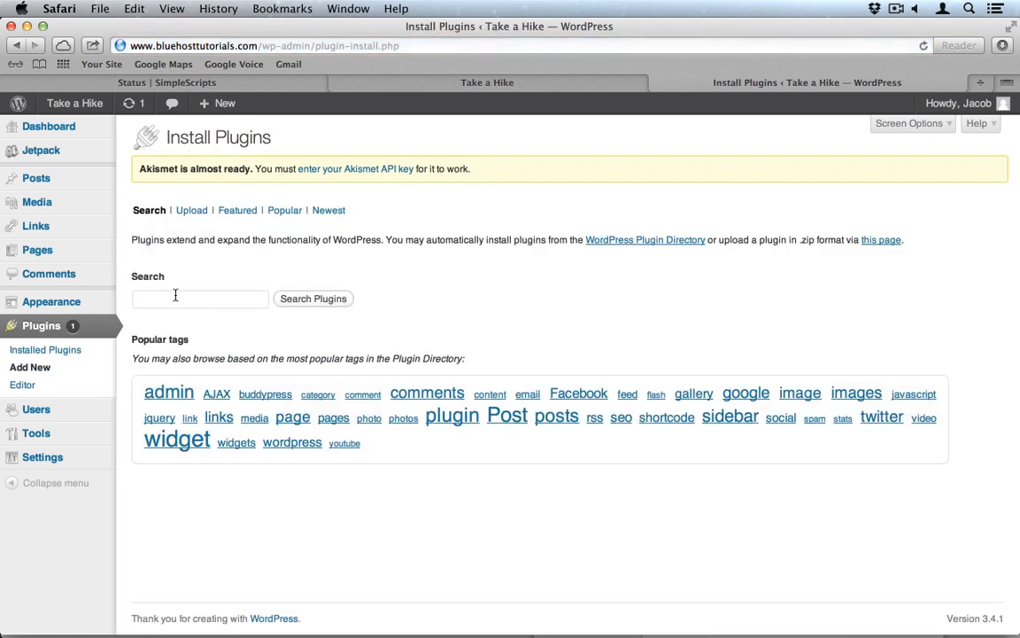
left_click(175, 297)
type("nextgen")
key("Return")
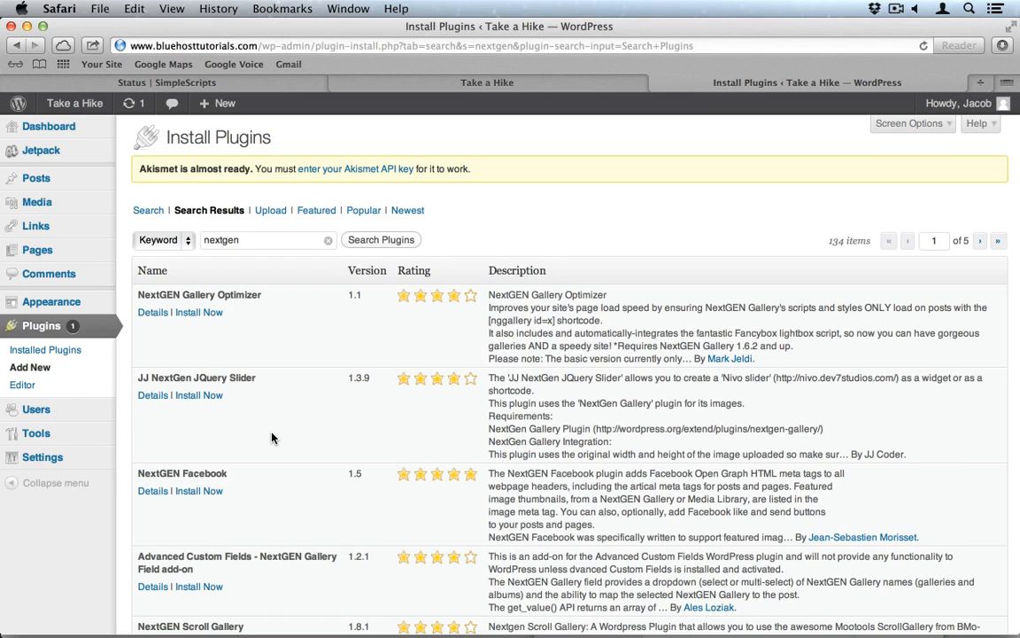
Step: Install and activate NextGEN Gallery, then dismiss its announcement
scroll(272, 438, "down", 5)
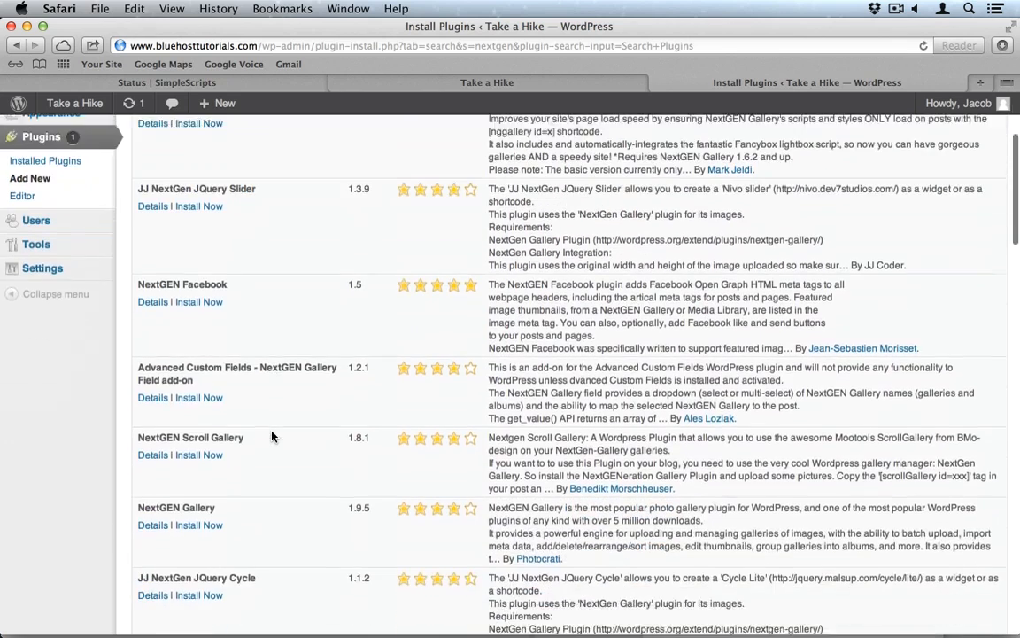
left_click(201, 492)
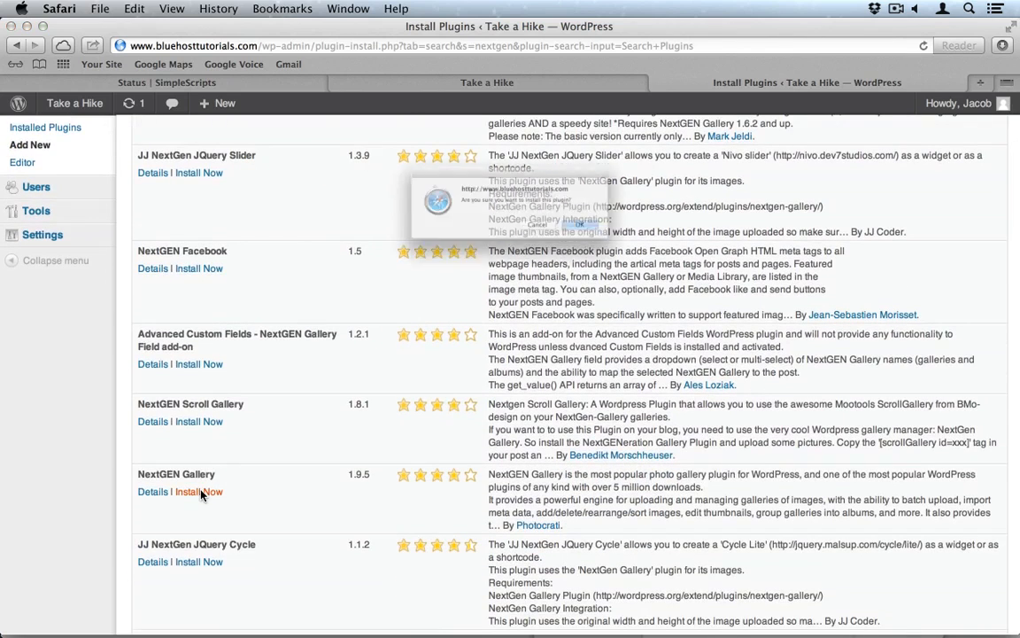
left_click(612, 241)
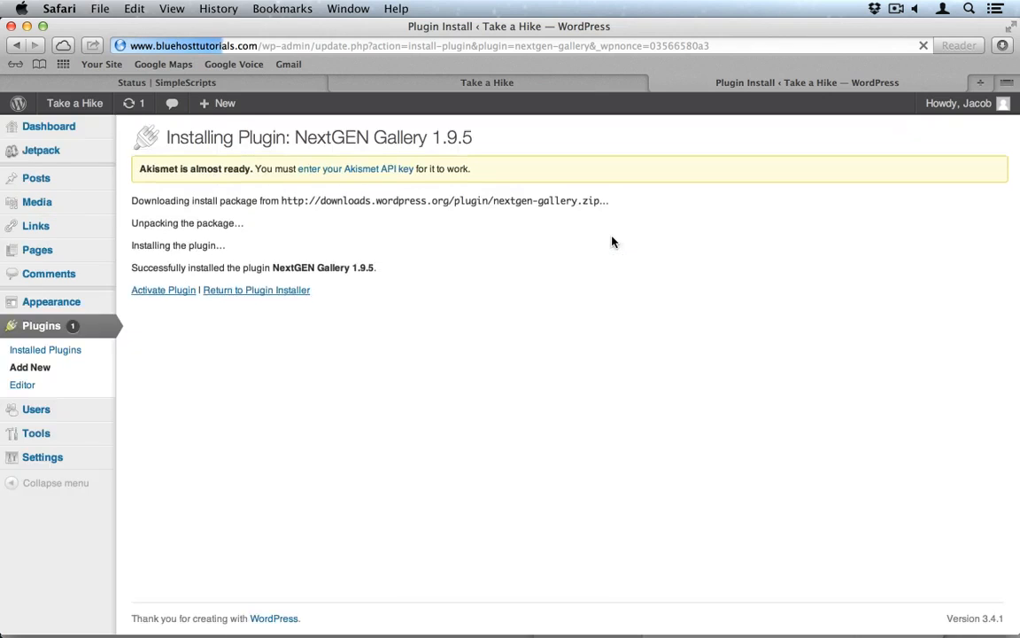
left_click(175, 291)
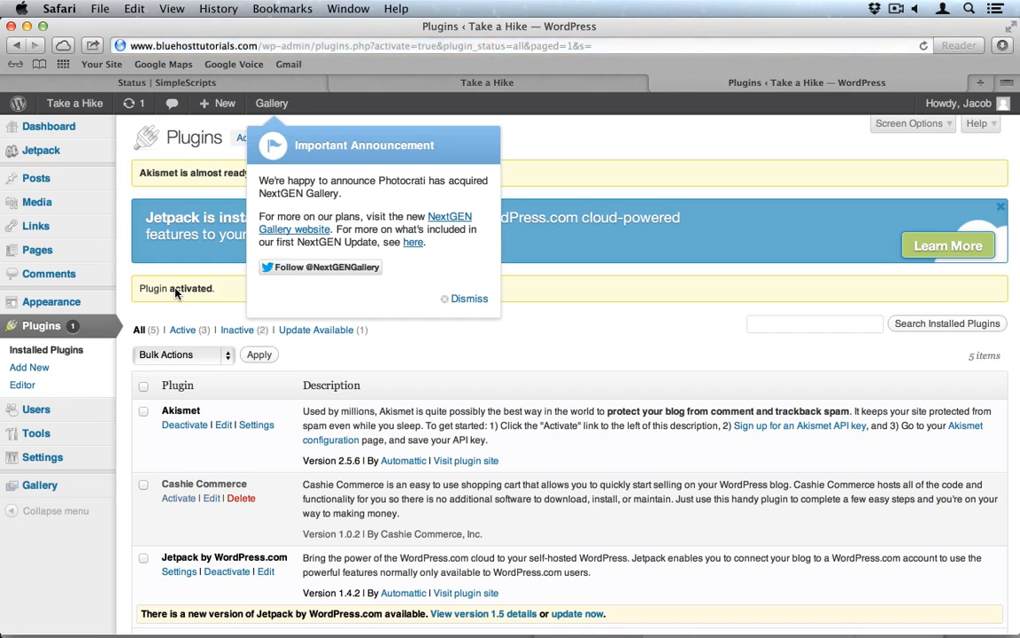
left_click(471, 299)
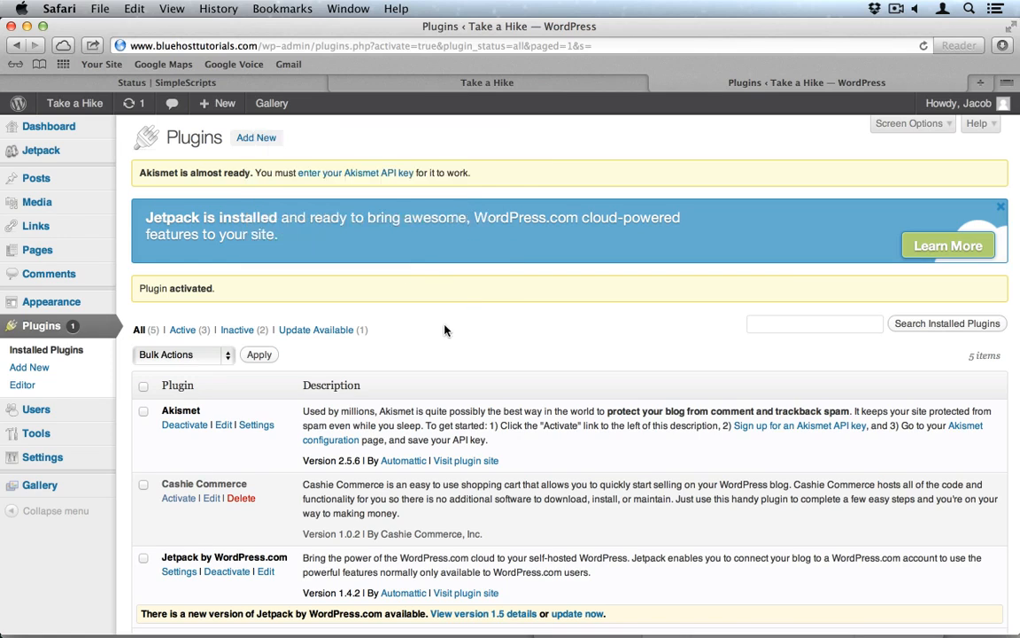
Step: Search for 'shadowbox', then install and activate the Shadowbox JS plugin
left_click(252, 137)
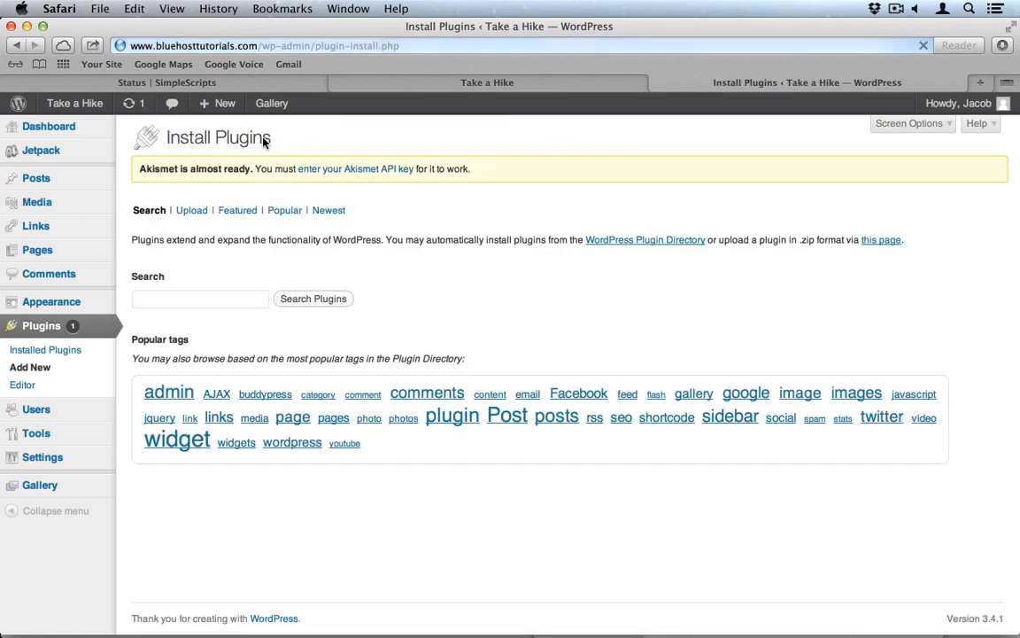
left_click(152, 300)
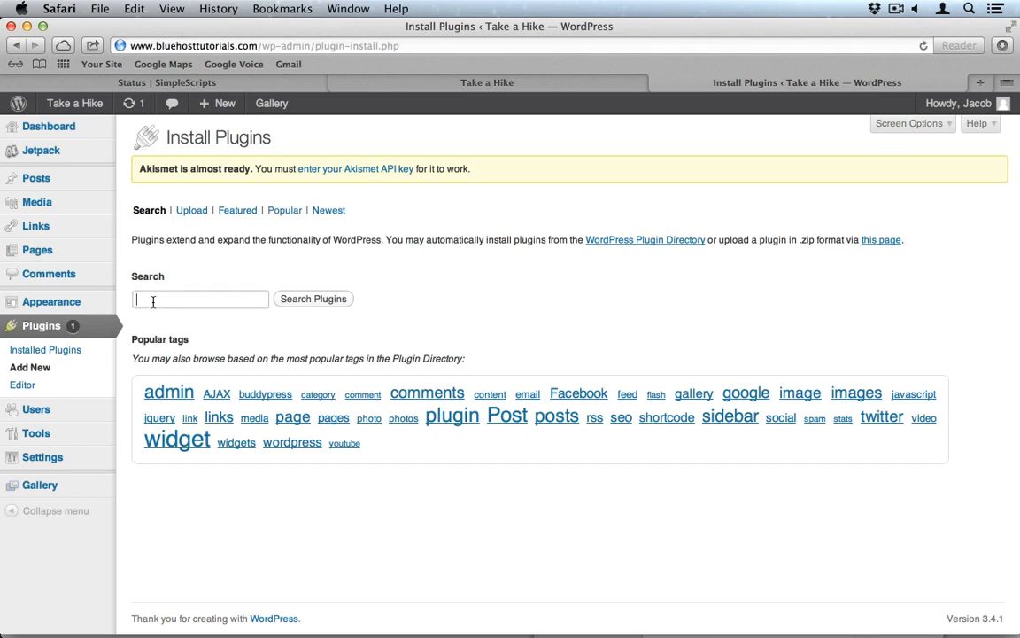
type("shadowbox")
key("Return")
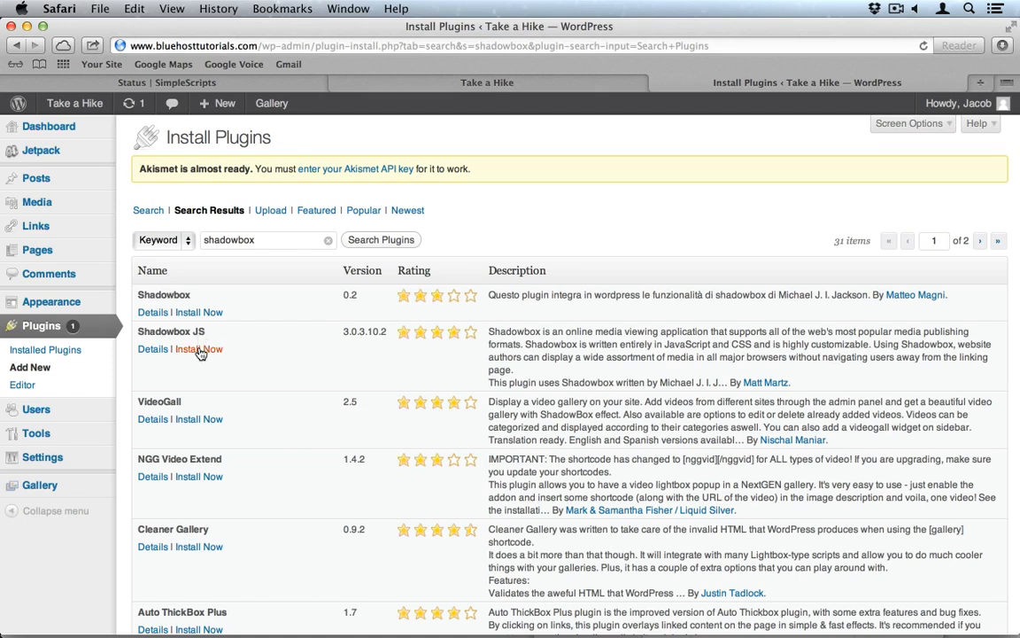
left_click(199, 351)
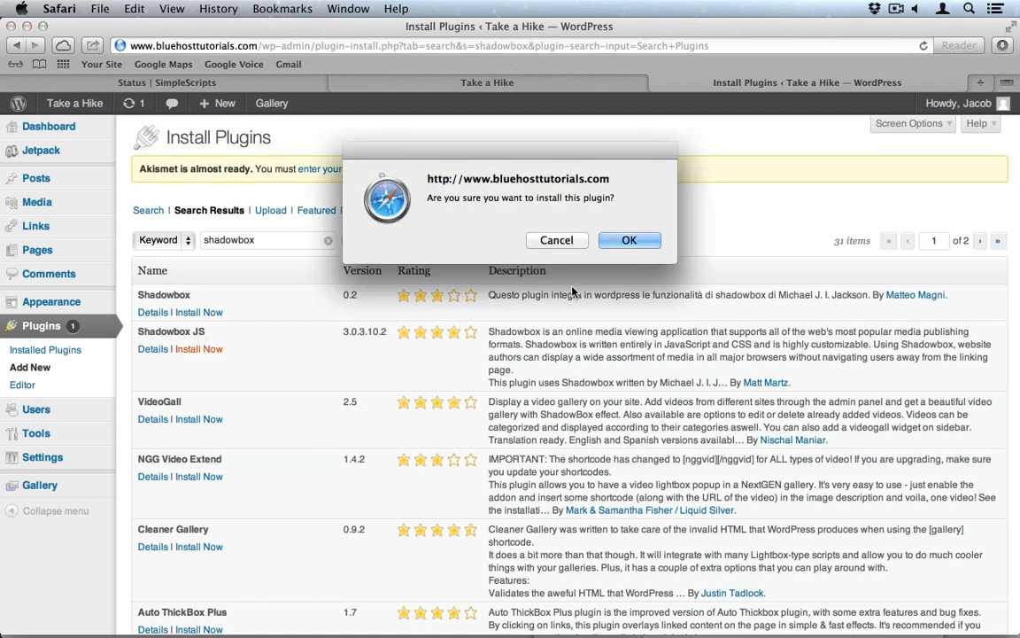
left_click(636, 242)
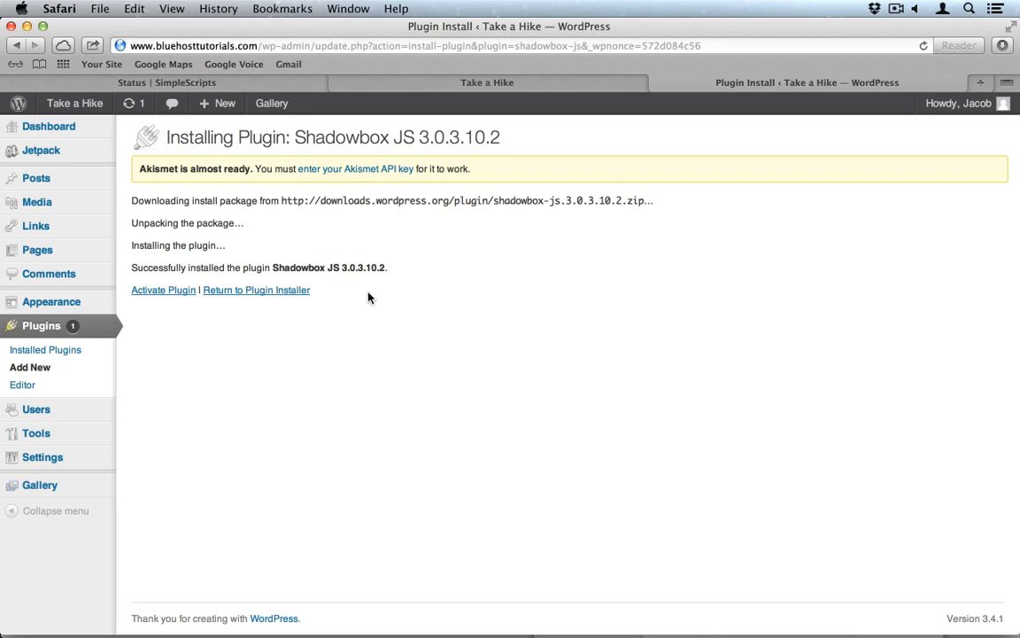
left_click(163, 293)
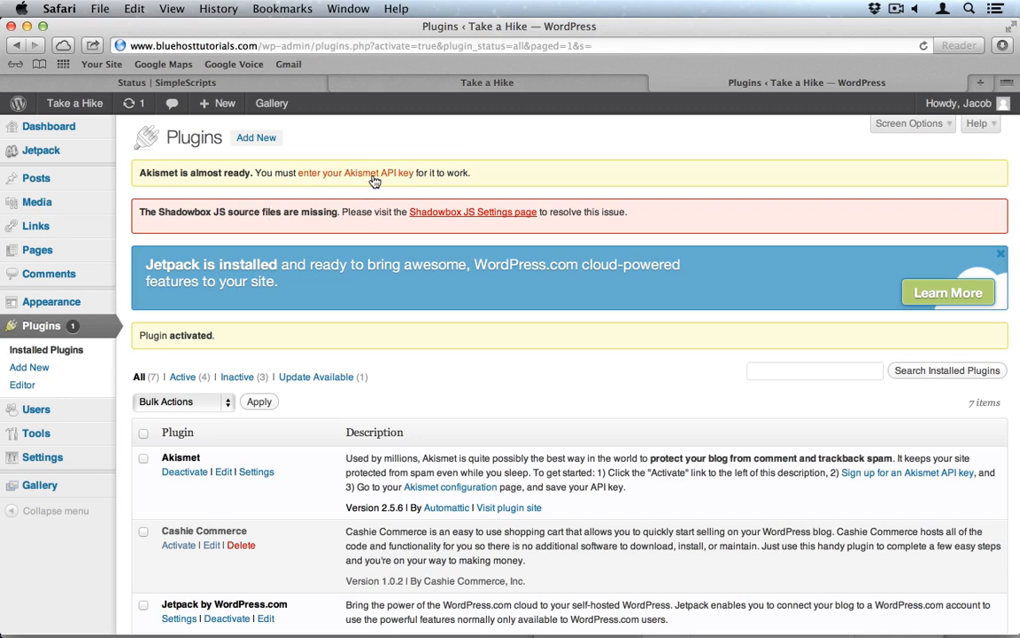
Step: Get the Shadowbox source files on its settings page, save the settings, and return to Plugins
left_click(505, 216)
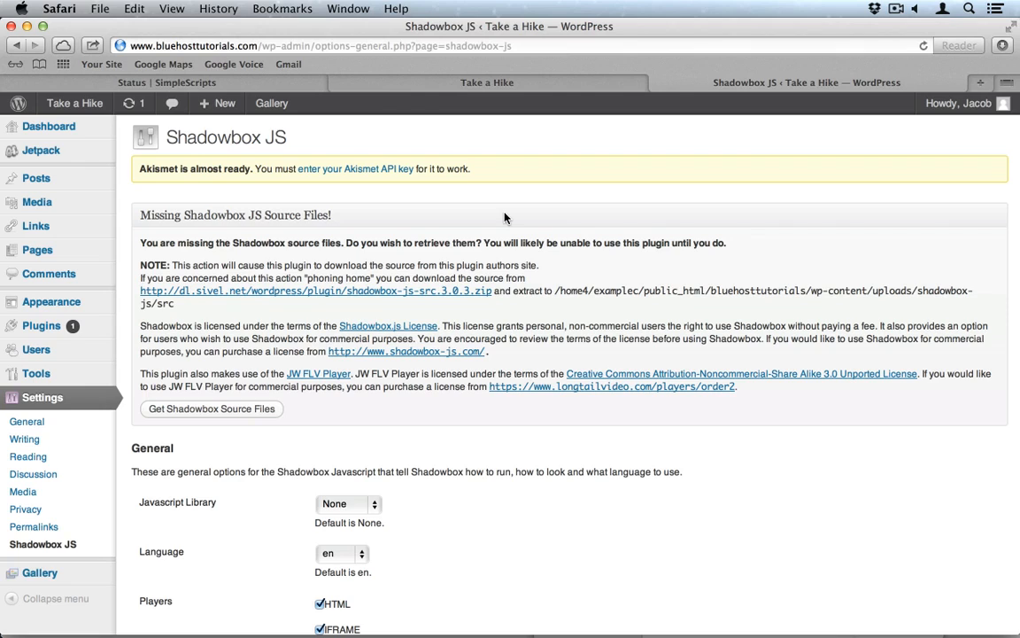
left_click(175, 409)
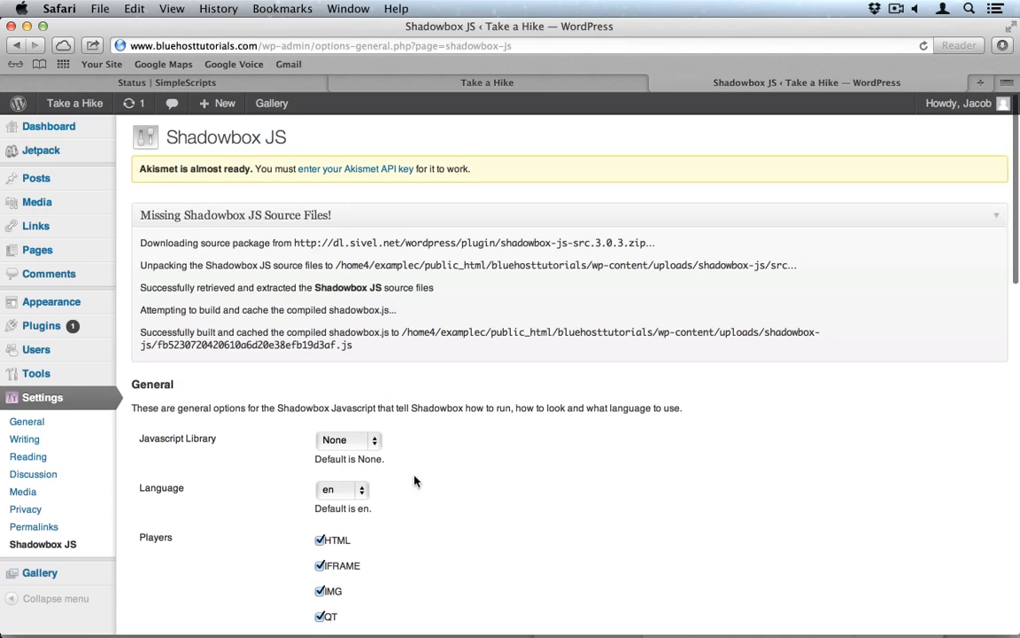
scroll(415, 480, "down", 10)
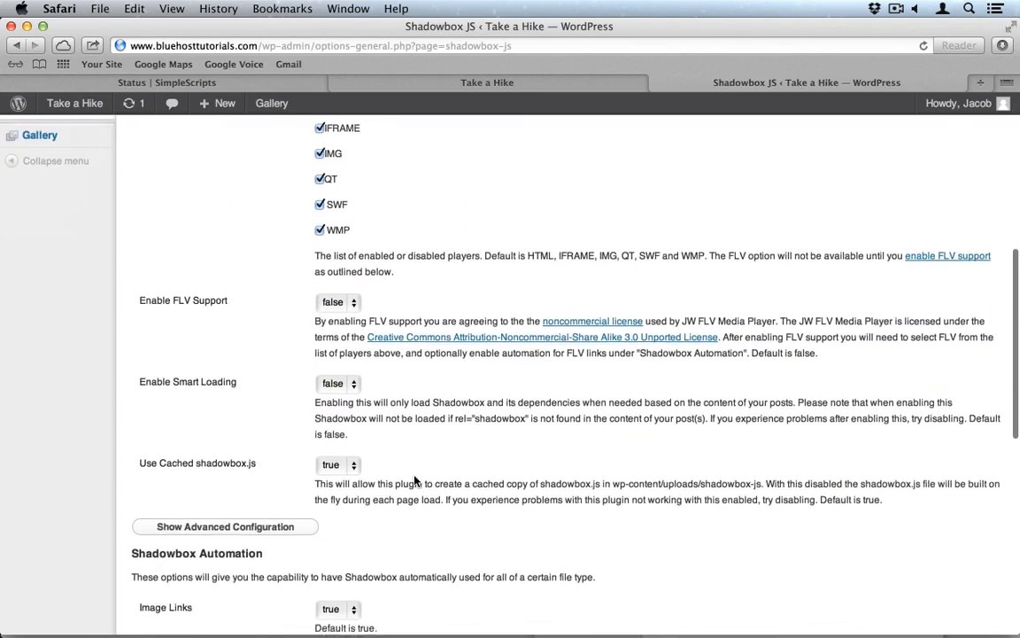
scroll(415, 481, "down", 8)
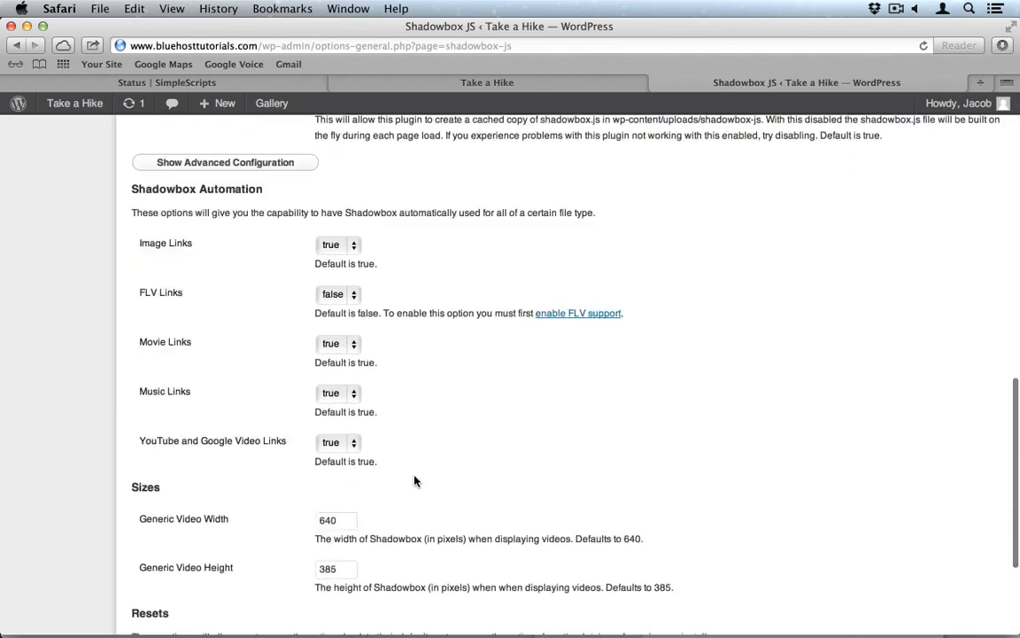
scroll(415, 481, "down", 5)
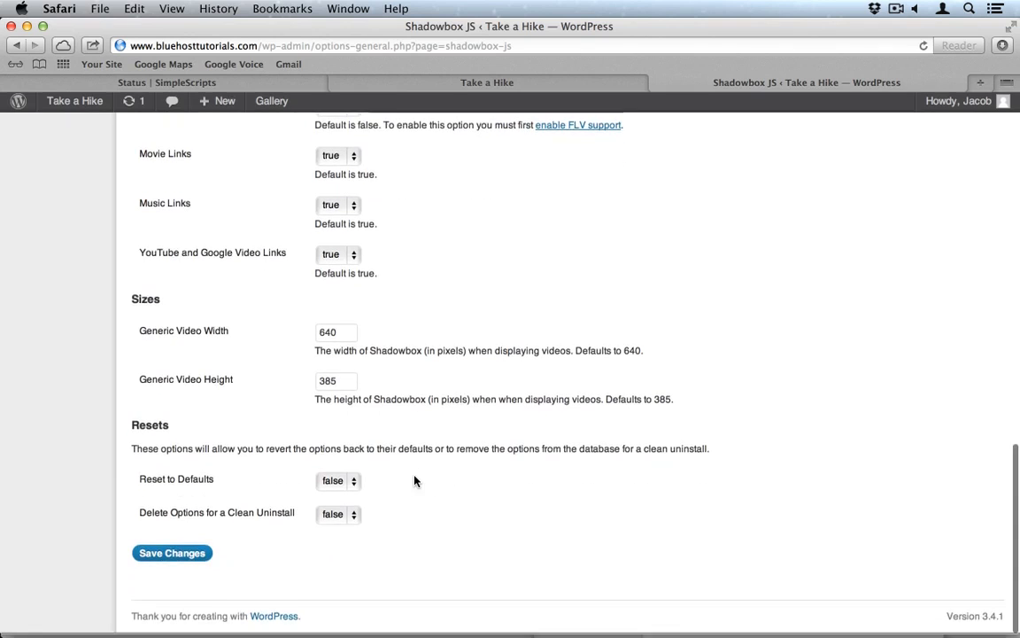
left_click(174, 553)
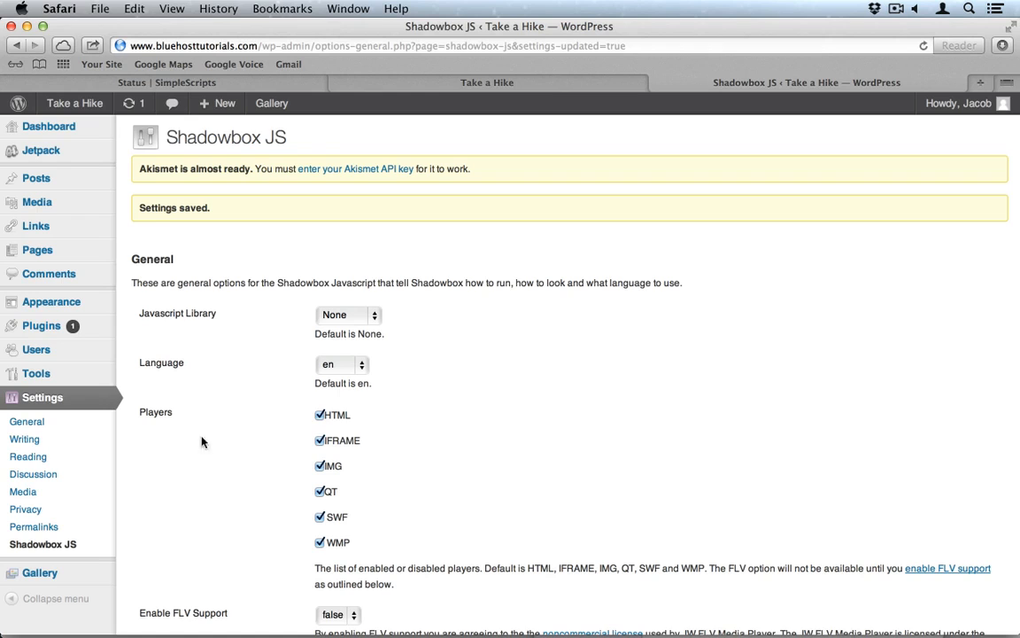
left_click(41, 325)
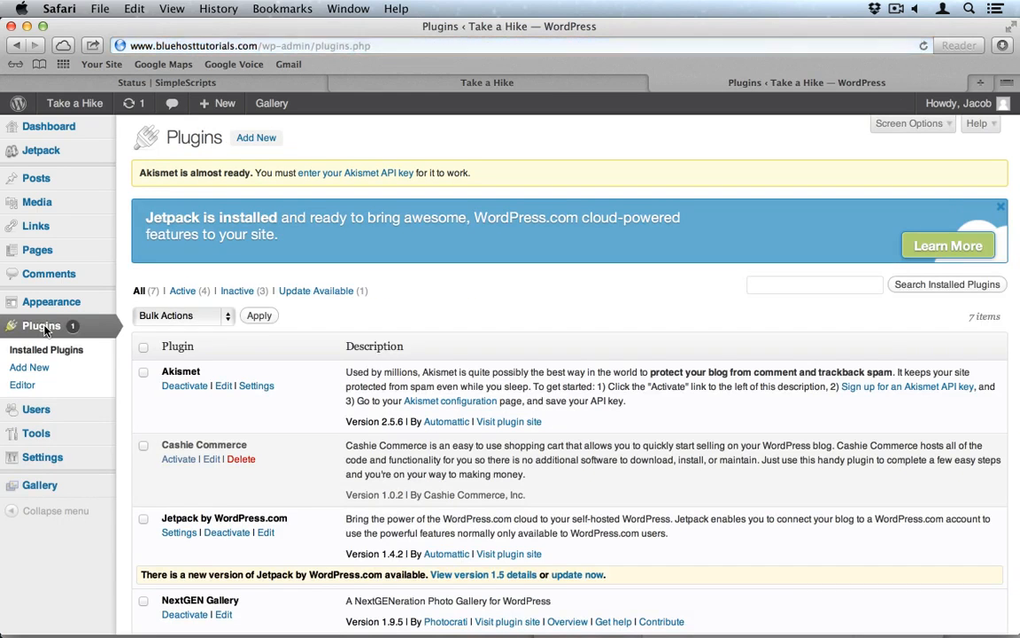
Step: Search for 'contact form 7', then install and activate Contact Form 7
left_click(256, 140)
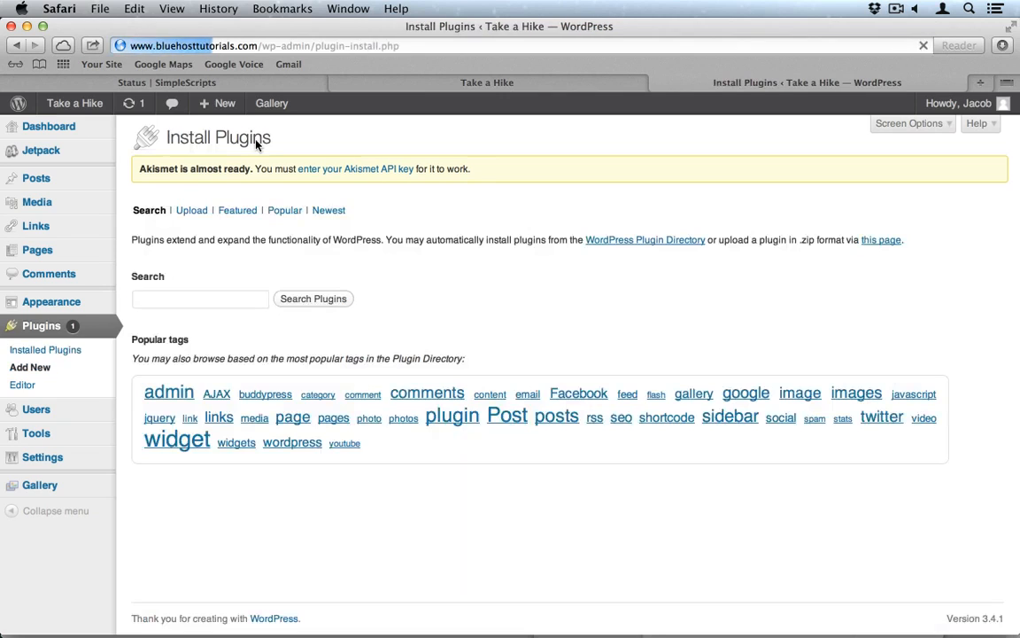
left_click(166, 298)
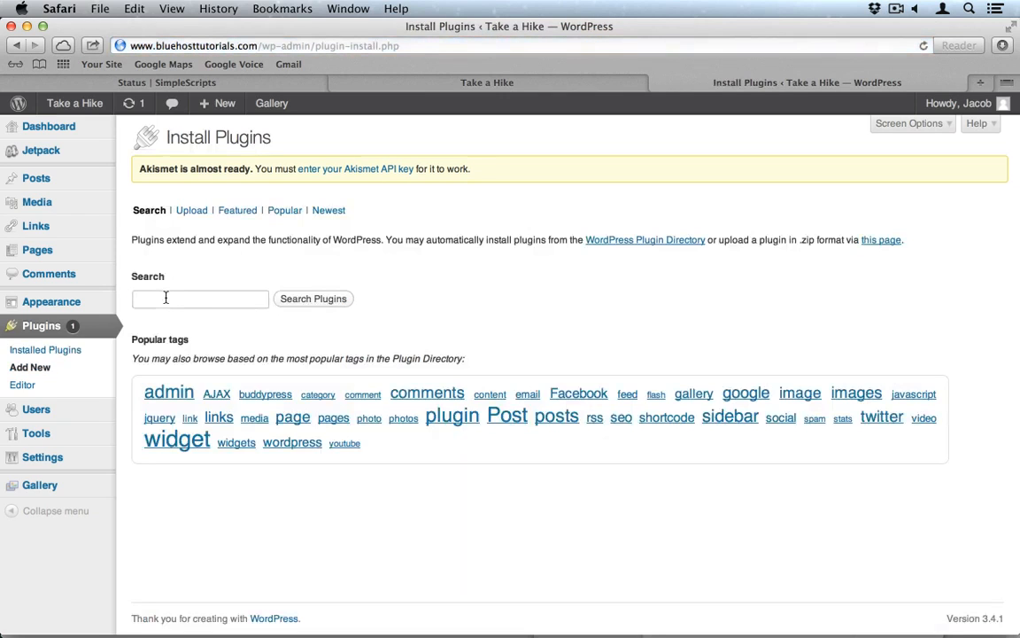
type("contact form 7")
key("Return")
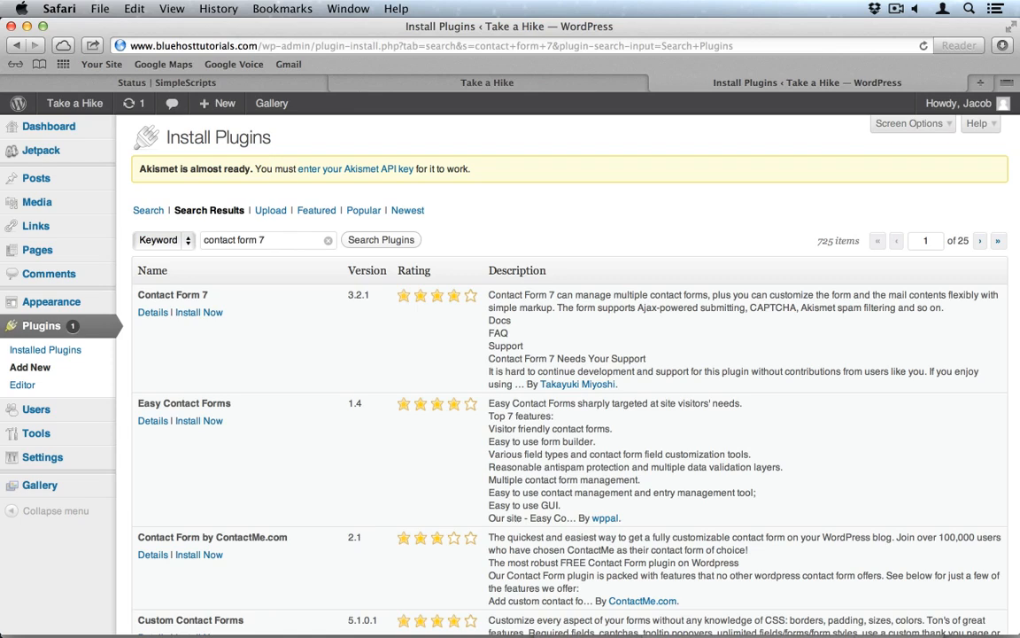
left_click(200, 314)
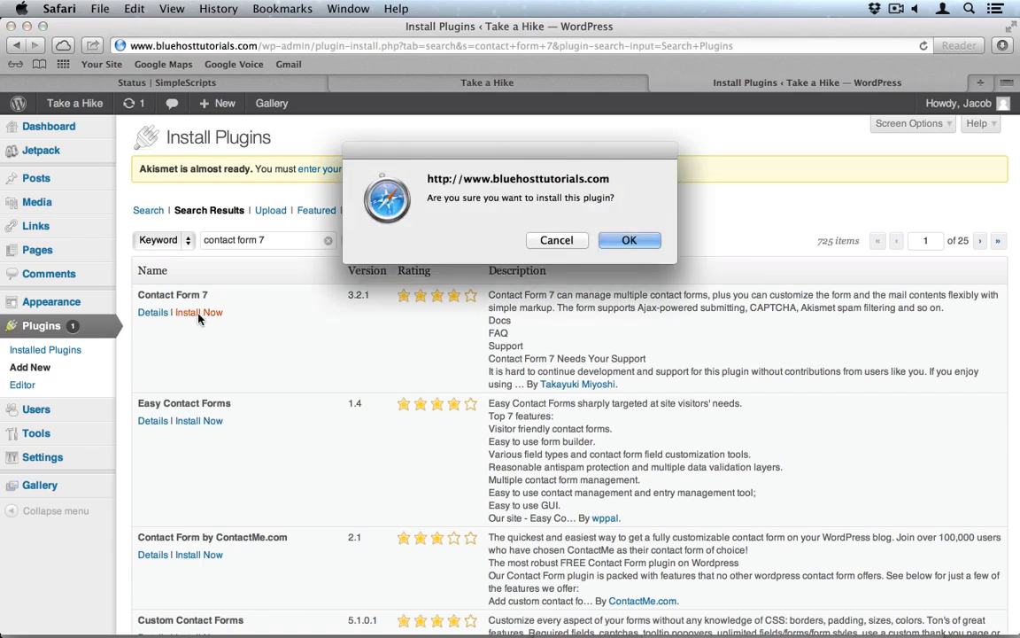
left_click(629, 241)
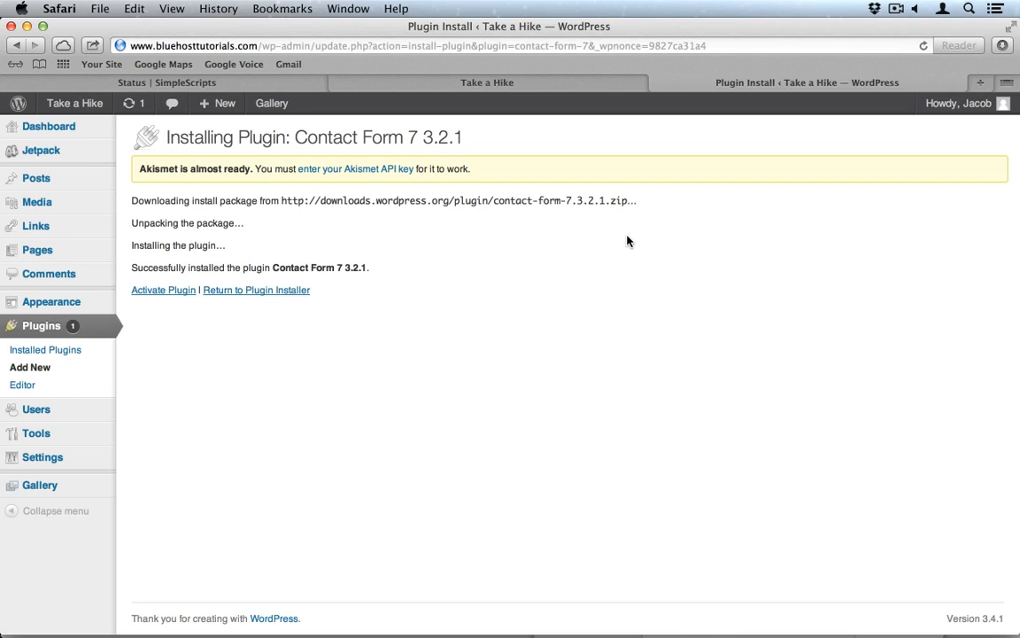
left_click(177, 291)
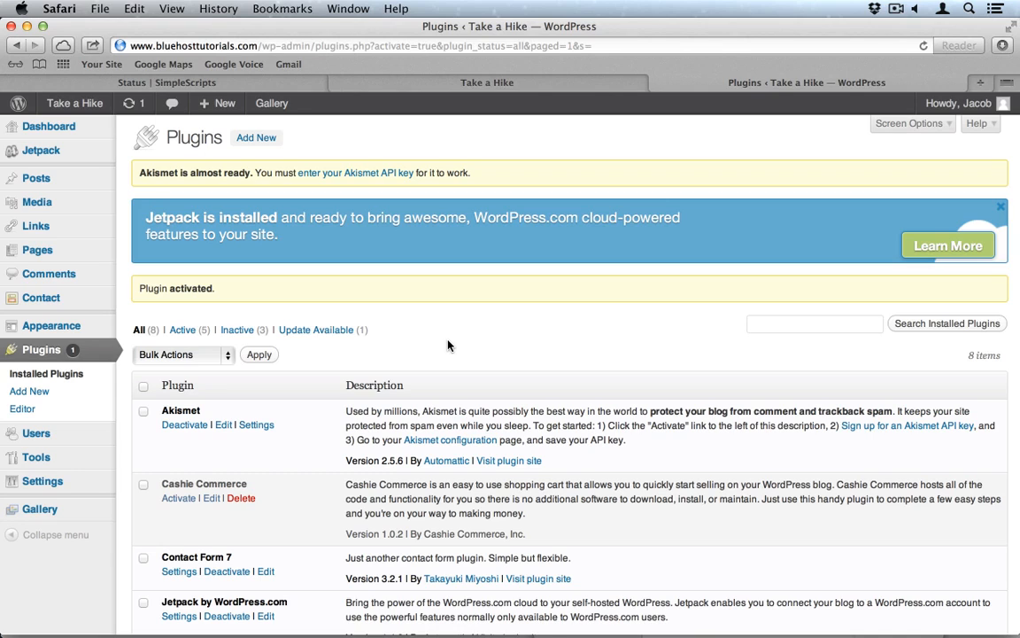
Step: Upload comprehensive-google-map-plugin.7.0.29.zip, install it, and activate the Google map plugin
left_click(243, 141)
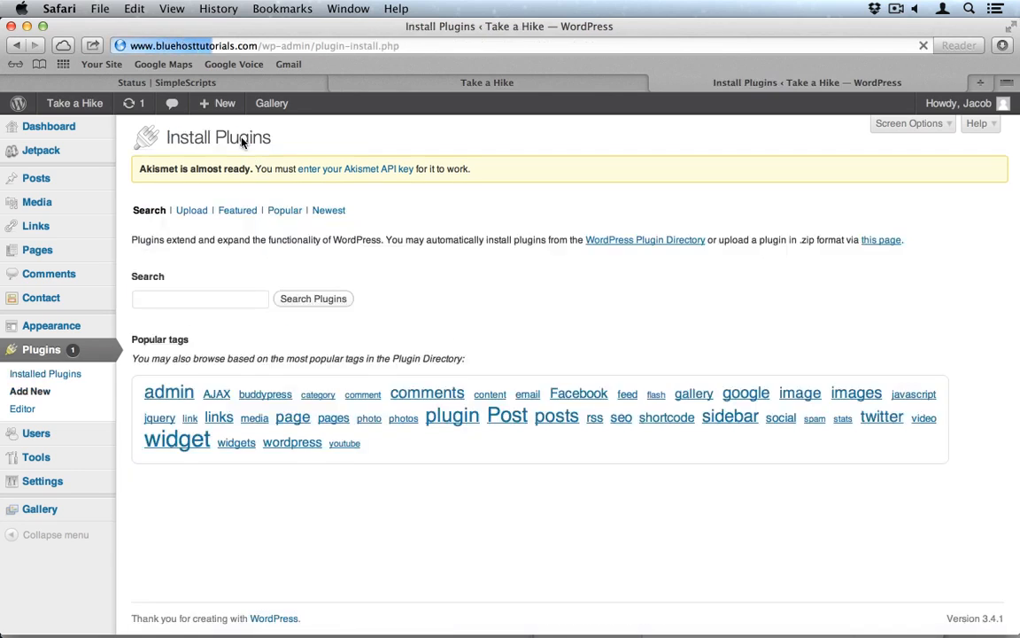
left_click(188, 213)
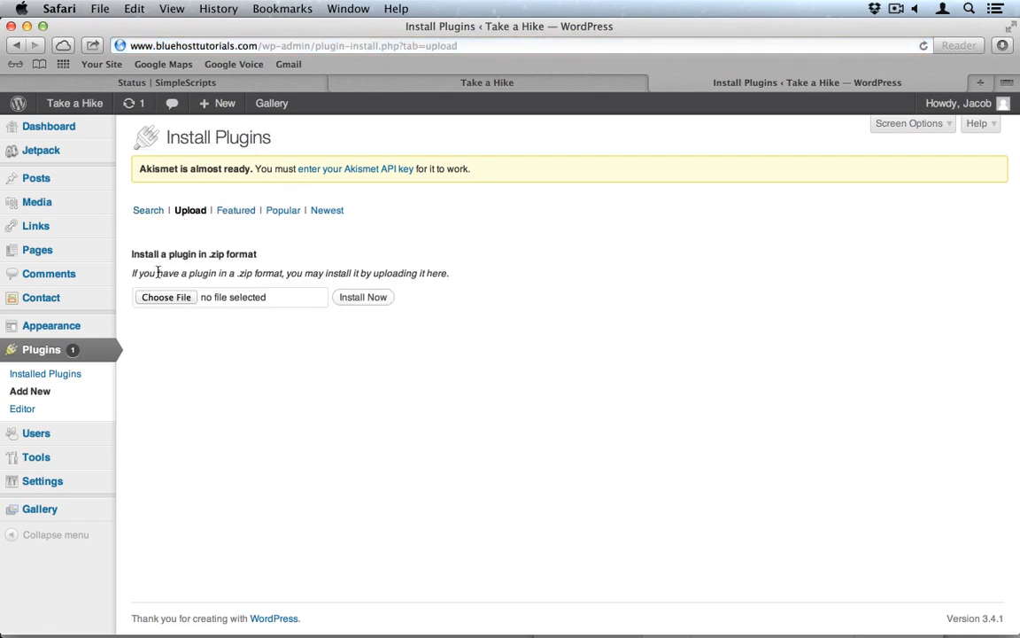
left_click(175, 299)
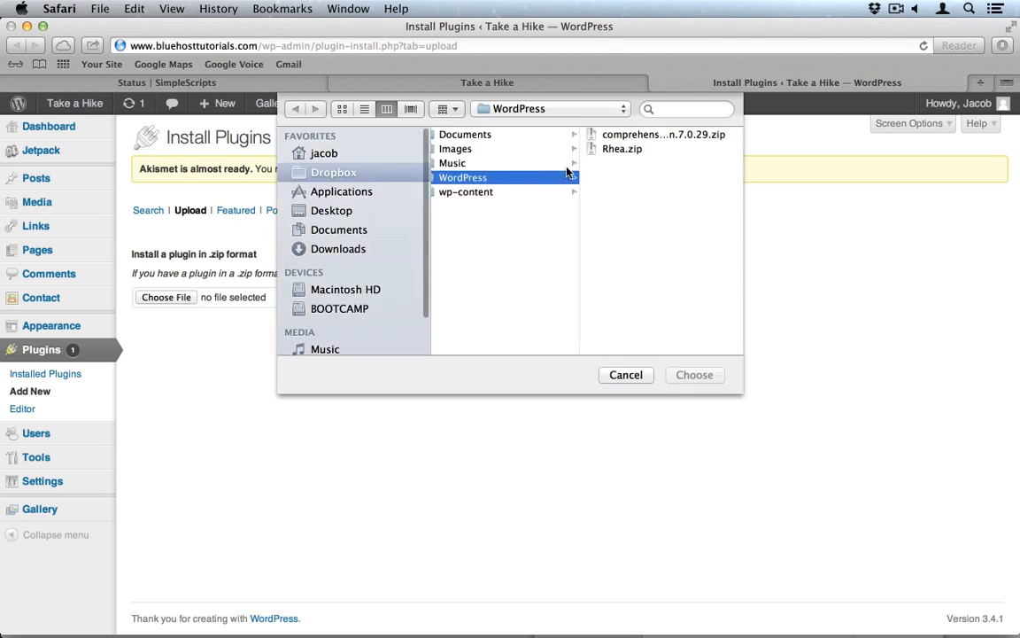
left_click(638, 137)
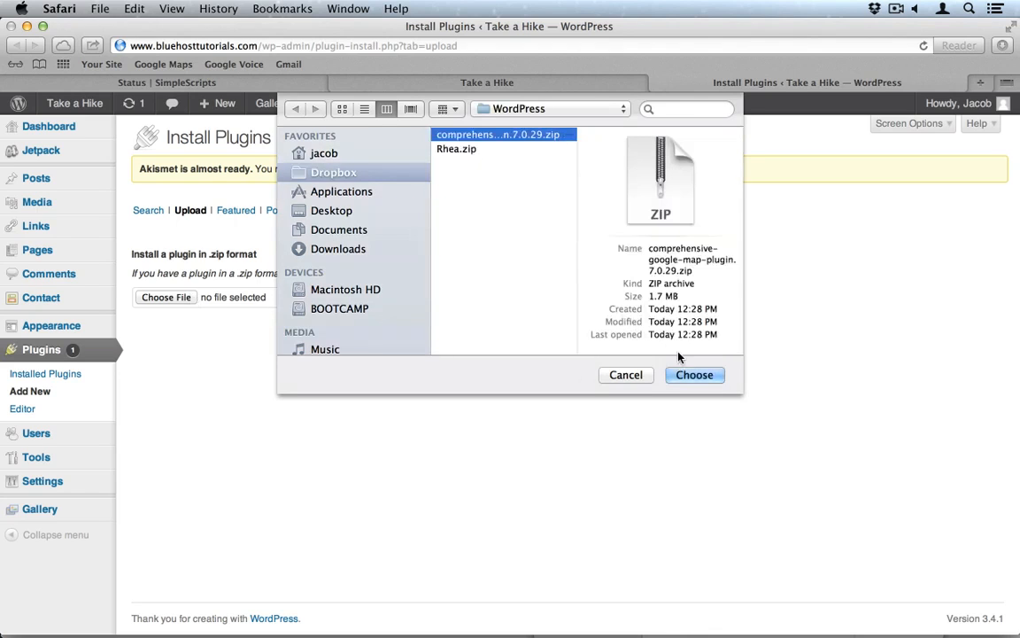
left_click(693, 373)
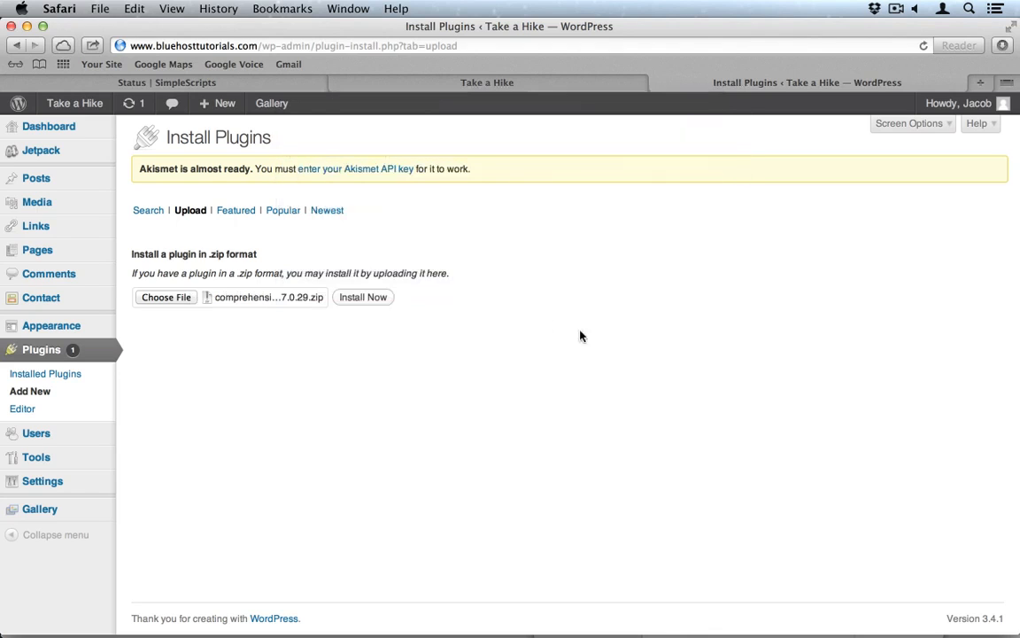
left_click(368, 299)
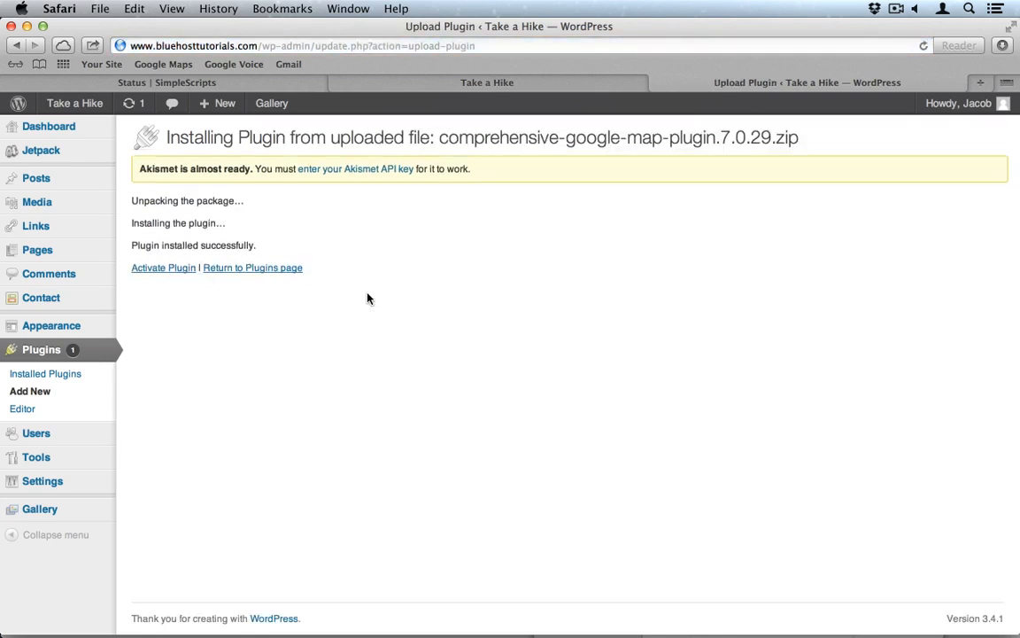
left_click(174, 271)
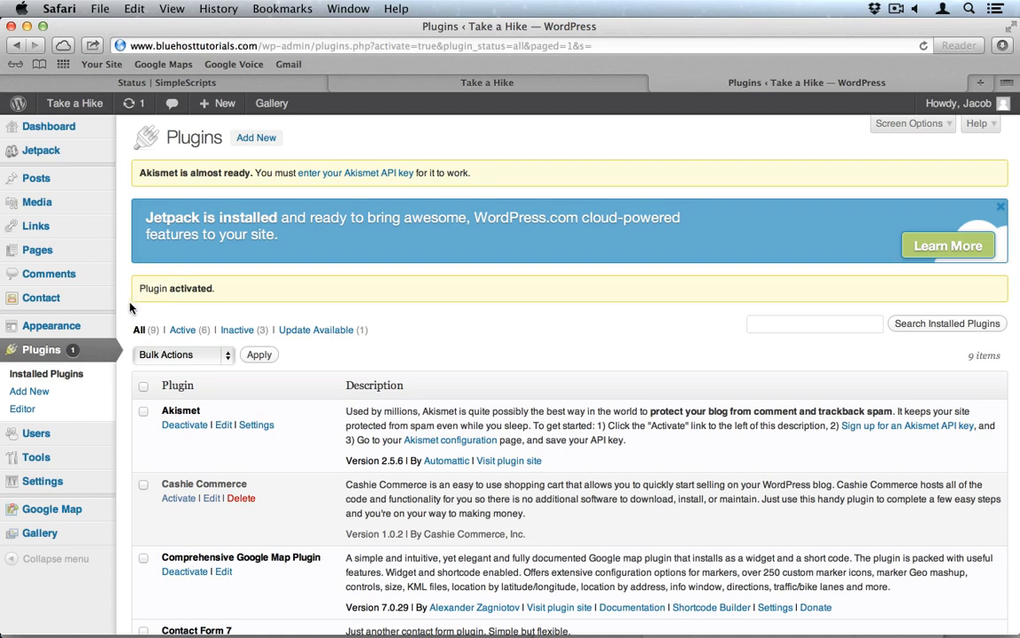
Step: Open the Akismet Configuration page from the API key notice and follow the Akismet.com link in a new tab
mouse_move(88, 528)
left_click(362, 176)
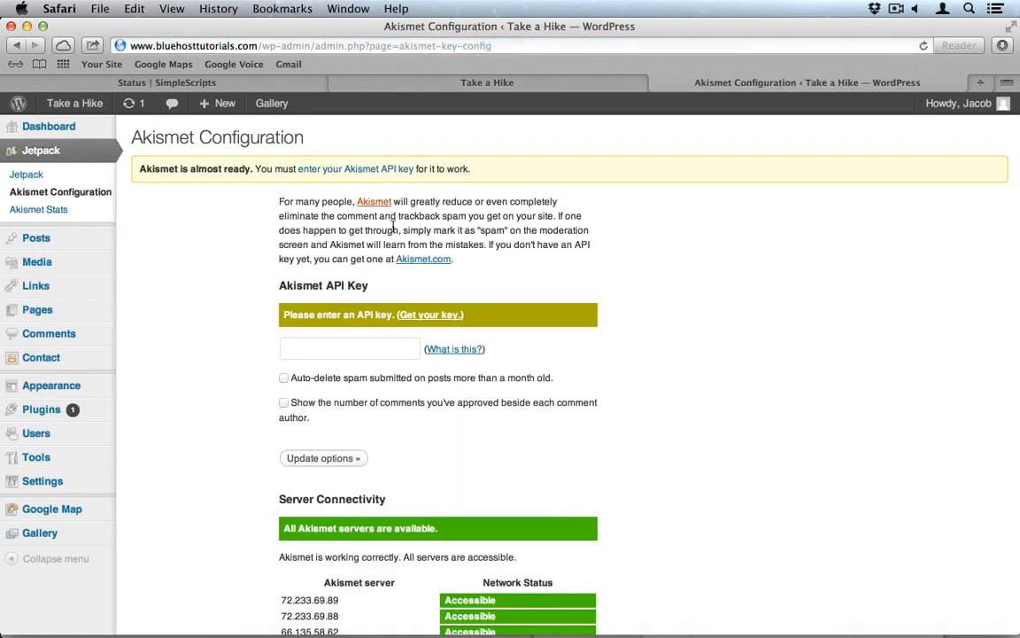
scroll(474, 373, "down", 1)
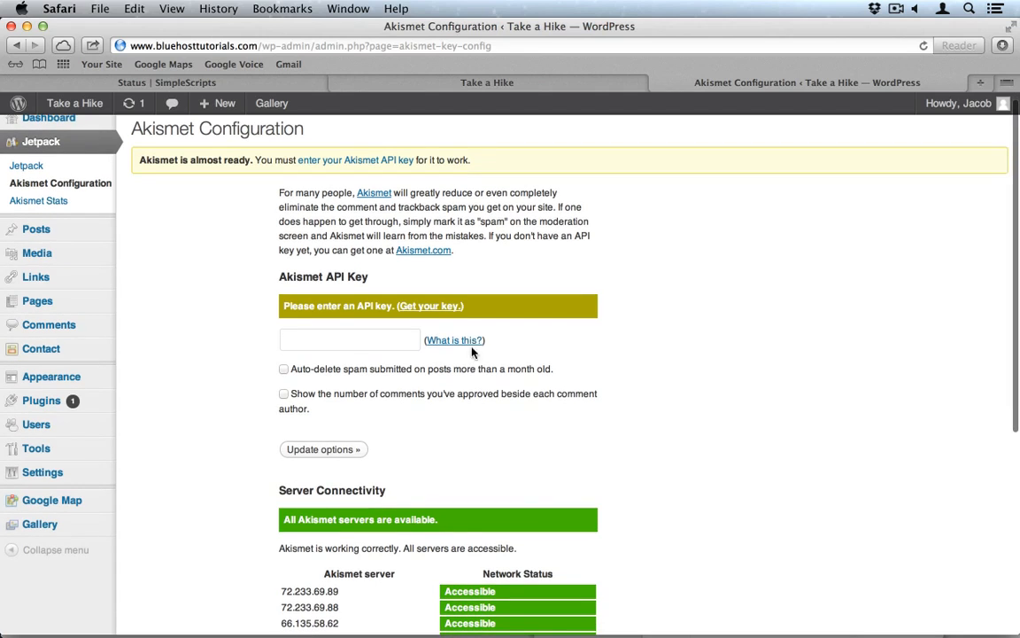
left_click(424, 252)
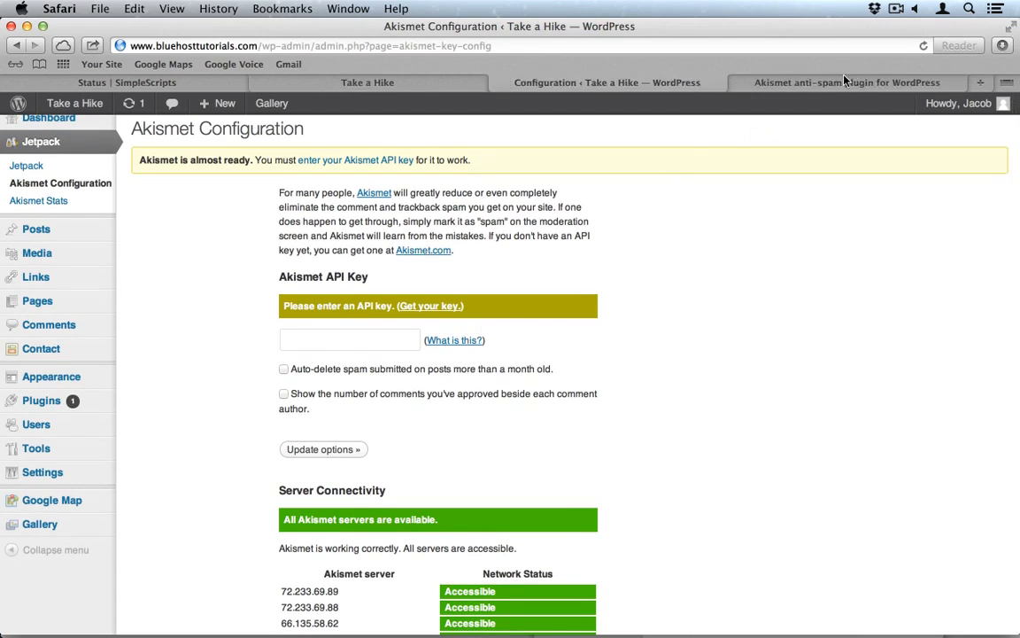
left_click(832, 82)
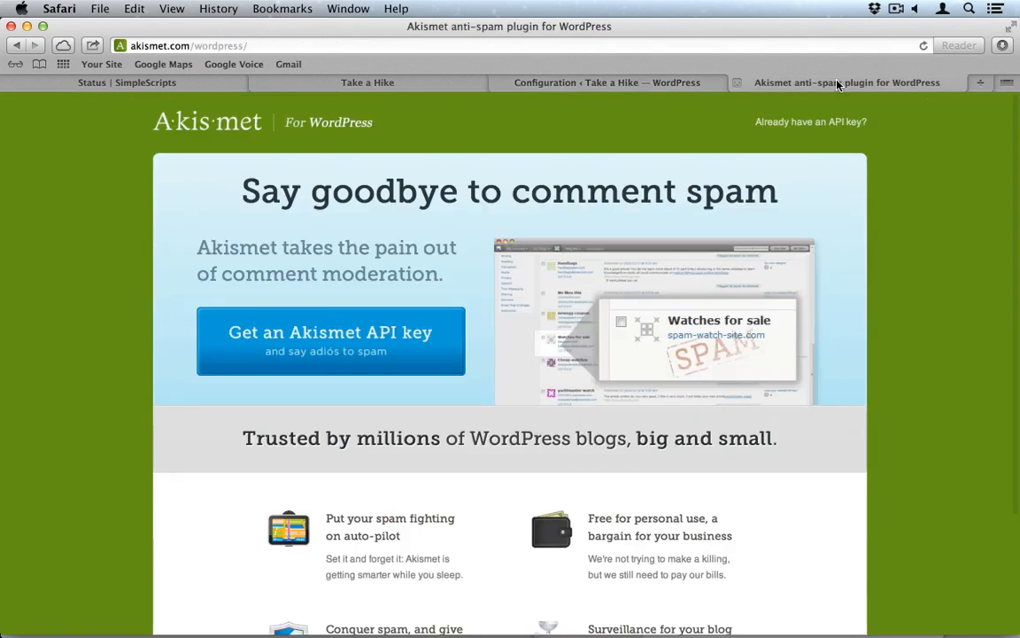
Step: Start the Akismet API key signup and choose the Personal plan
left_click(349, 350)
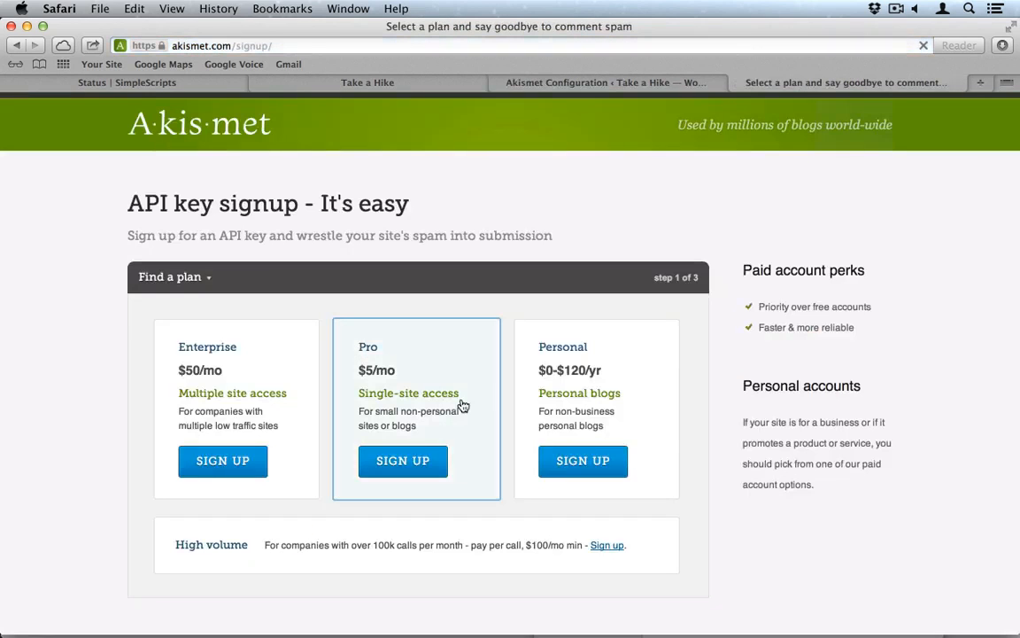
scroll(449, 514, "down", 2)
scroll(449, 513, "down", 3)
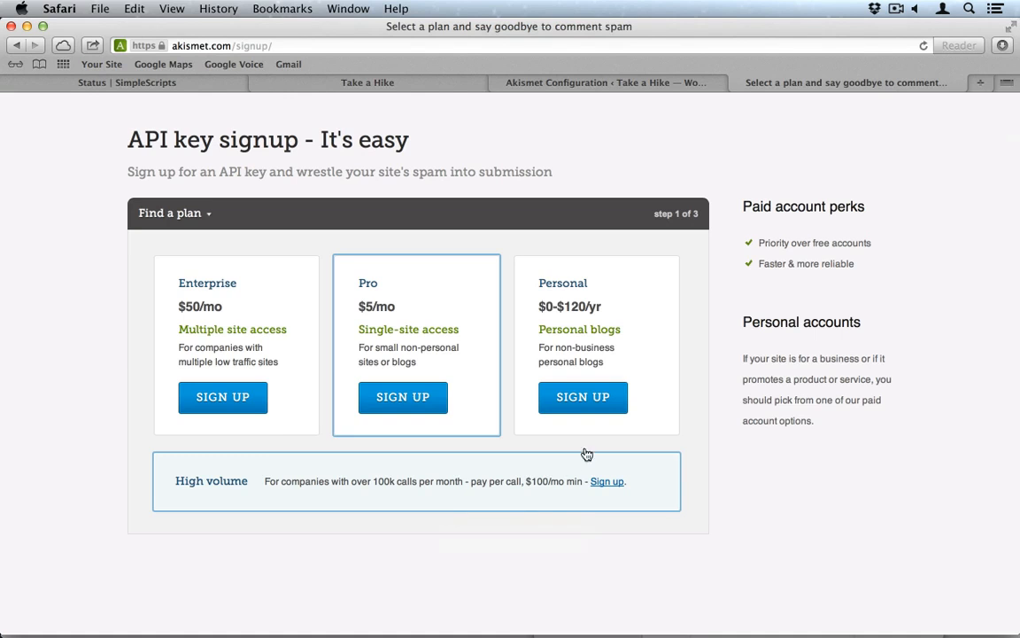
left_click(602, 403)
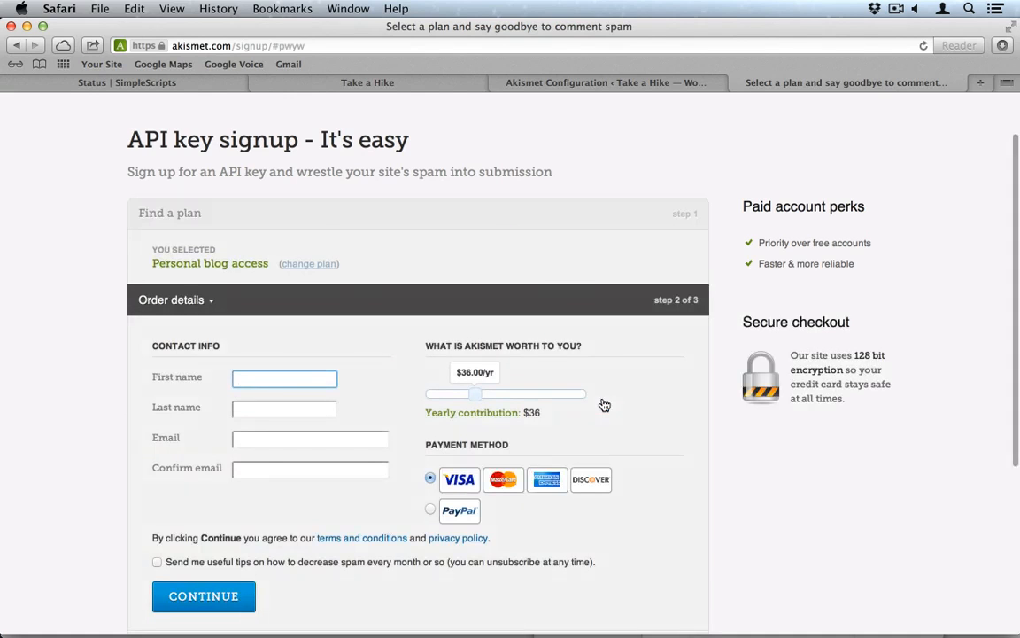
scroll(591, 440, "down", 1)
scroll(591, 440, "down", 1)
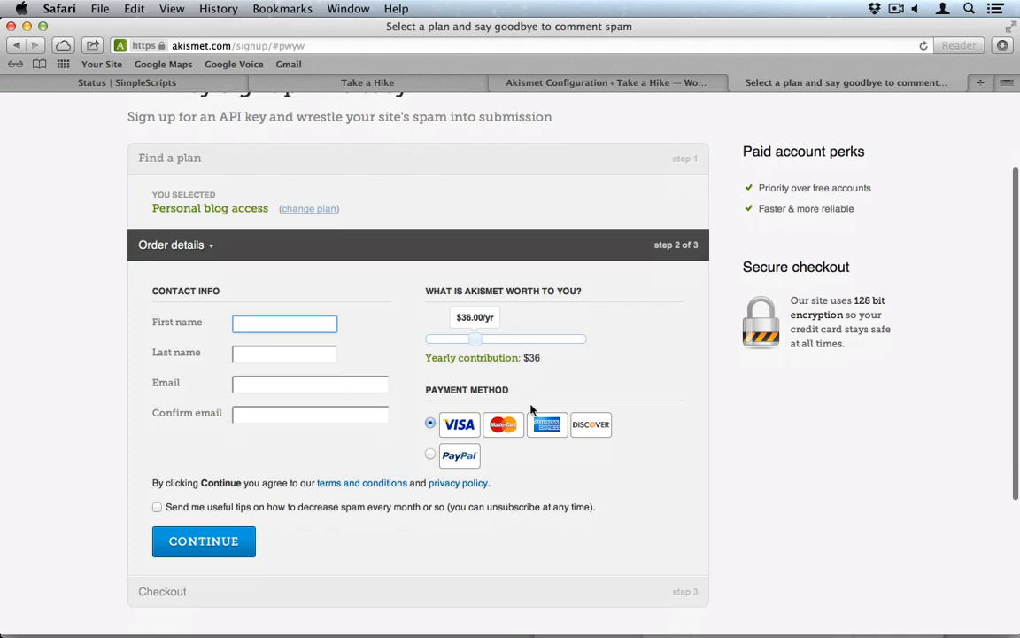
Step: Enter first and last name and the e-mail address twice, set the contribution to $0, and continue
key("Tab")
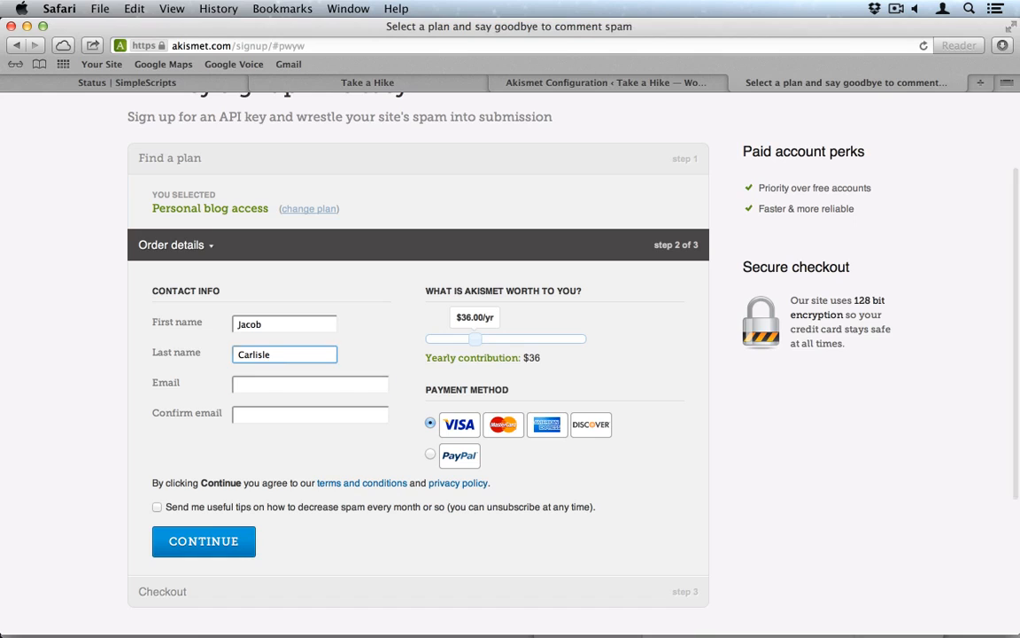
key("Tab")
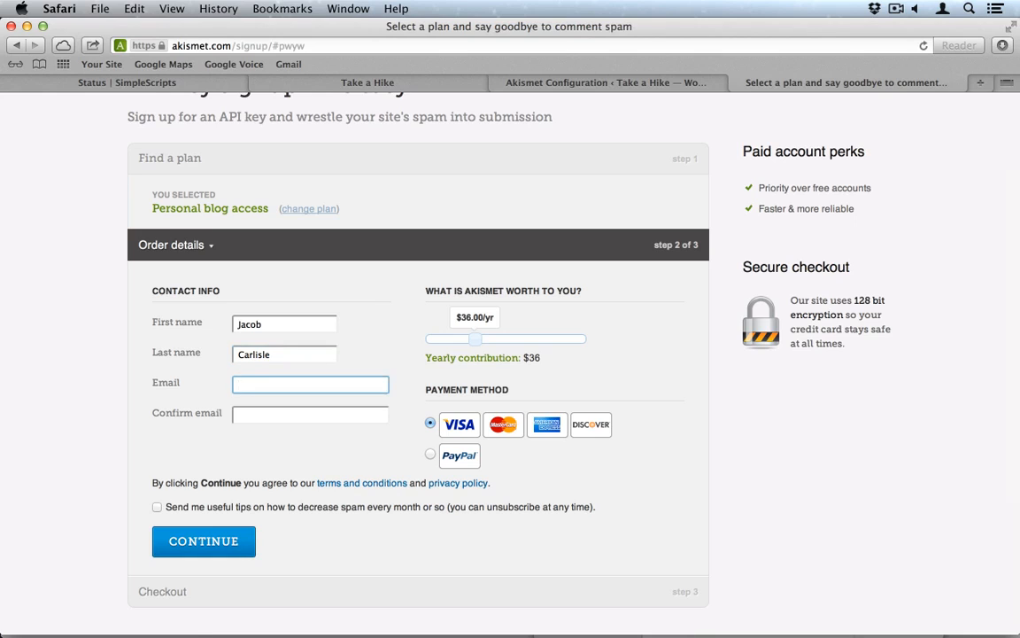
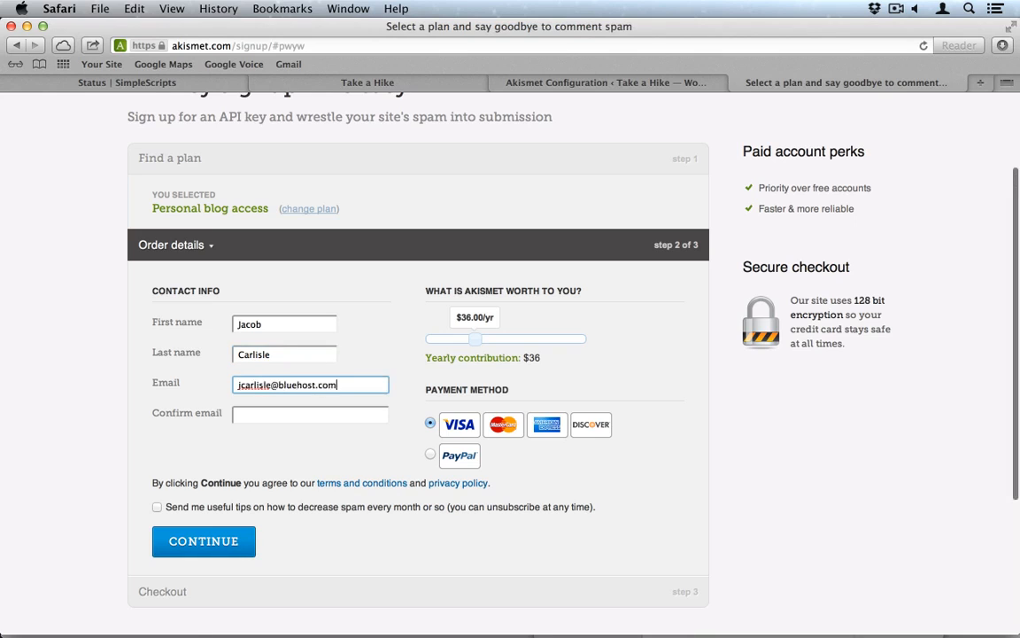
key("Tab")
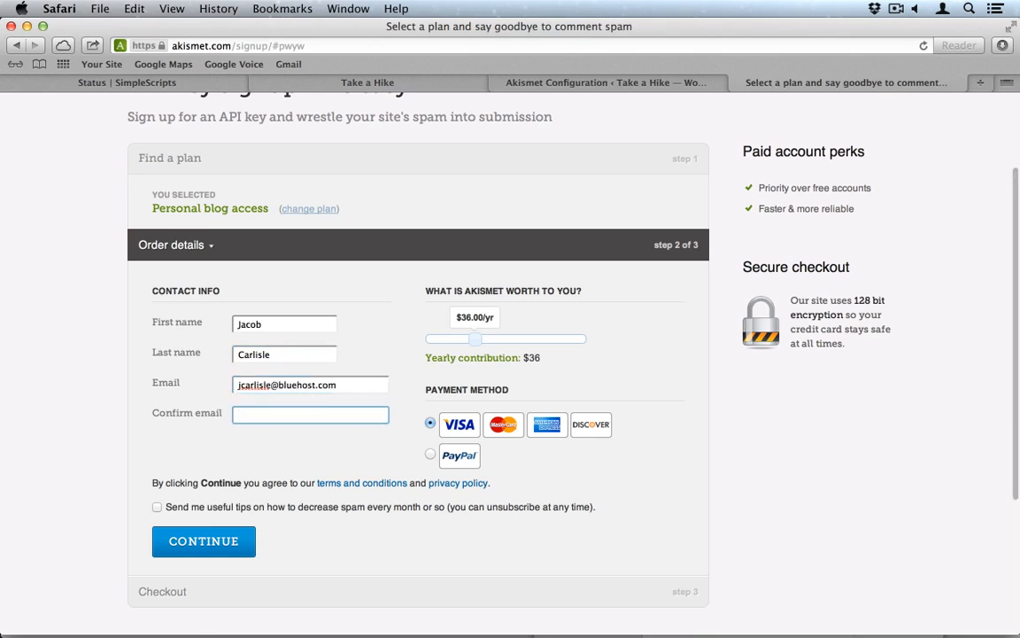
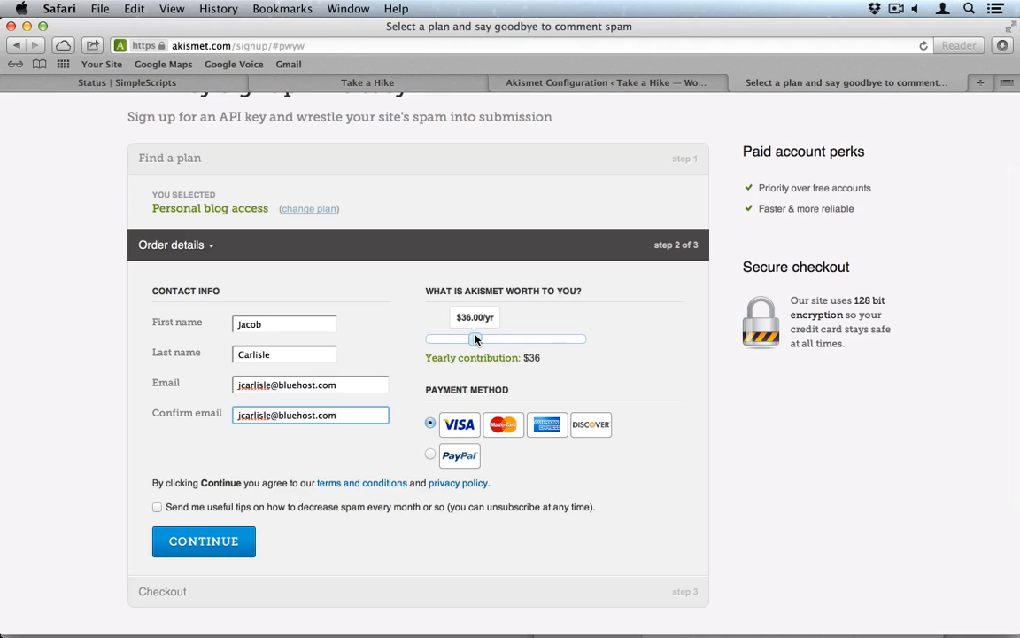
left_click_drag(475, 340, 425, 339)
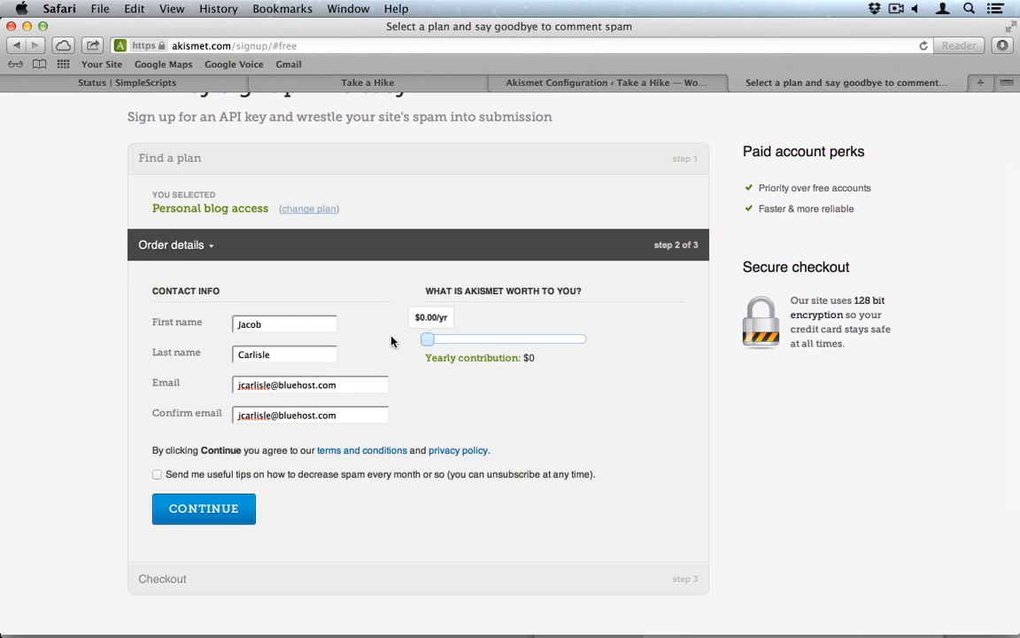
left_click(201, 516)
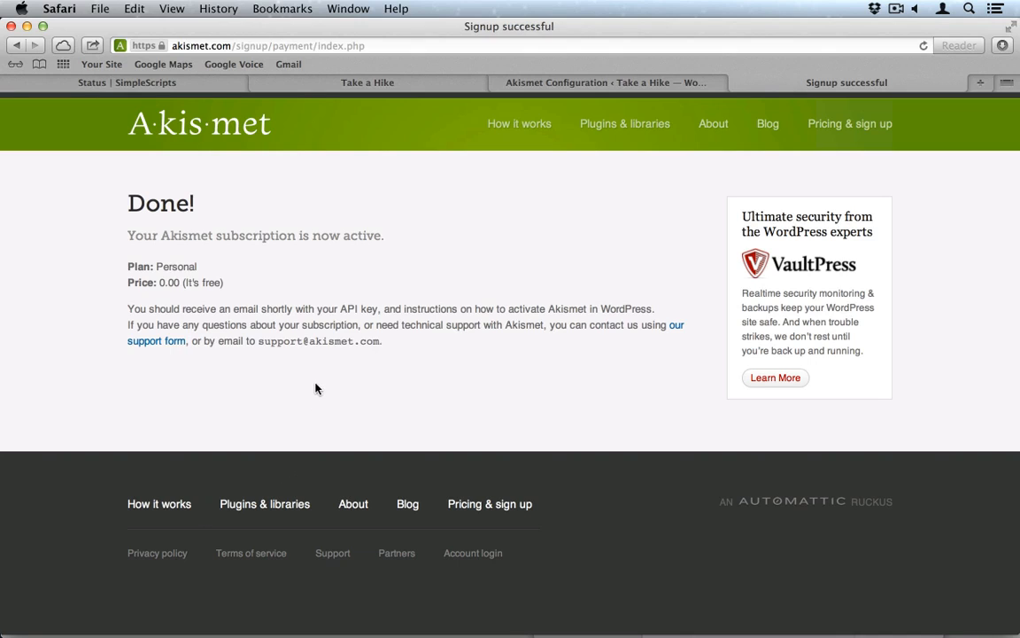
Step: Close the 'Signup successful' tab and scroll down the Akismet Configuration page again
left_click(738, 84)
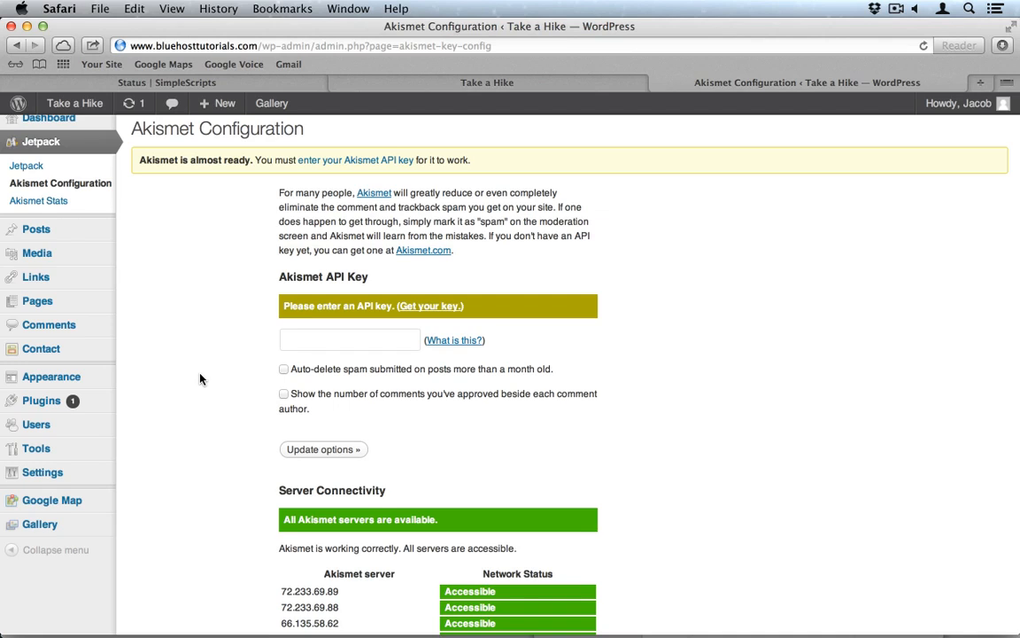
scroll(200, 433, "down", 1)
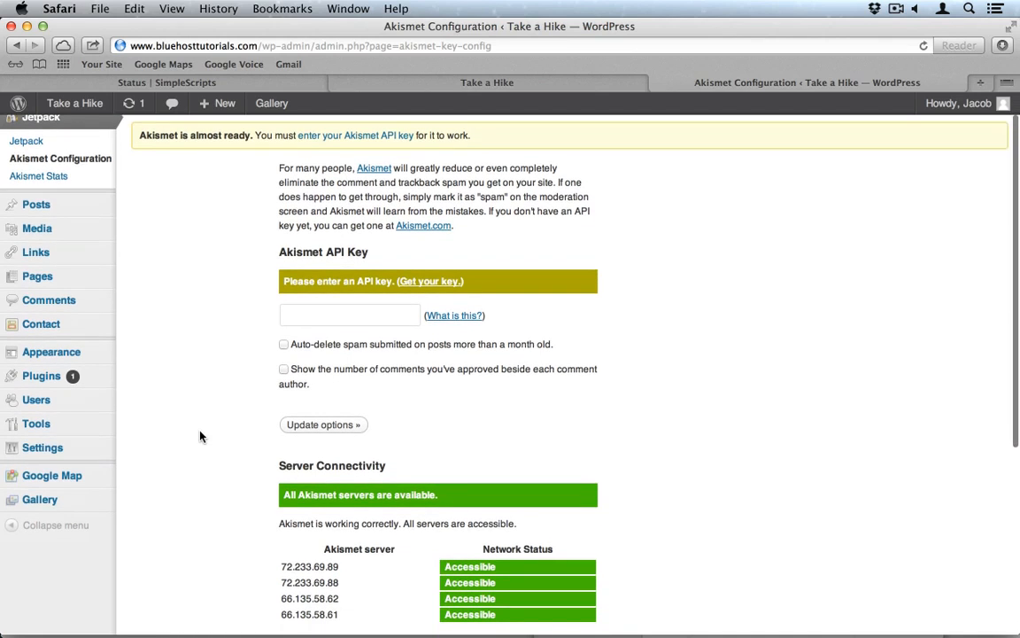
Step: Add a new NextGEN gallery named 'Gallery' from the Add Gallery / Images page
left_click(59, 500)
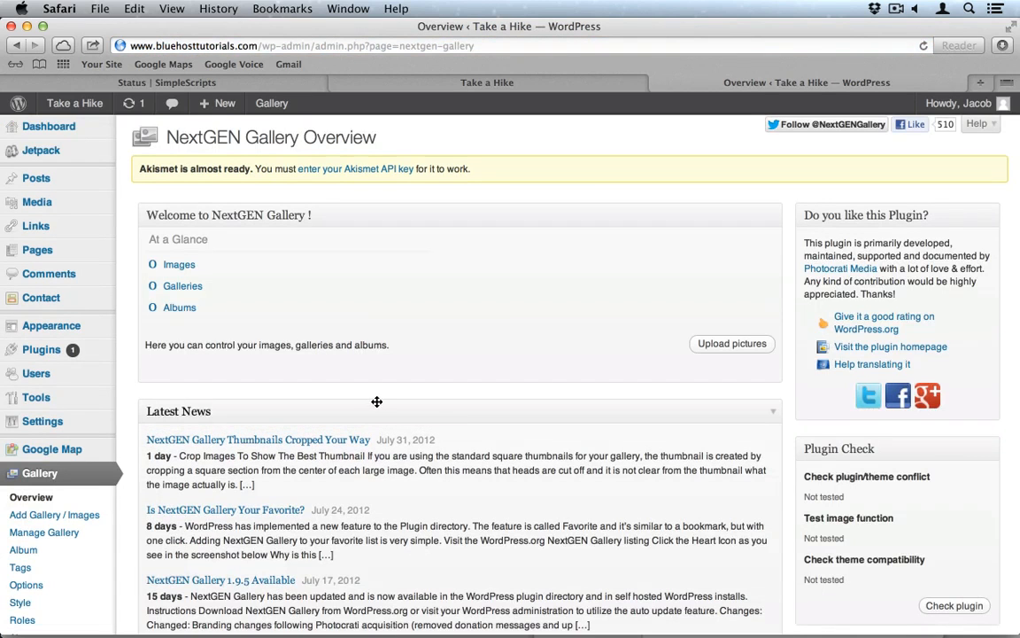
scroll(331, 412, "down", 3)
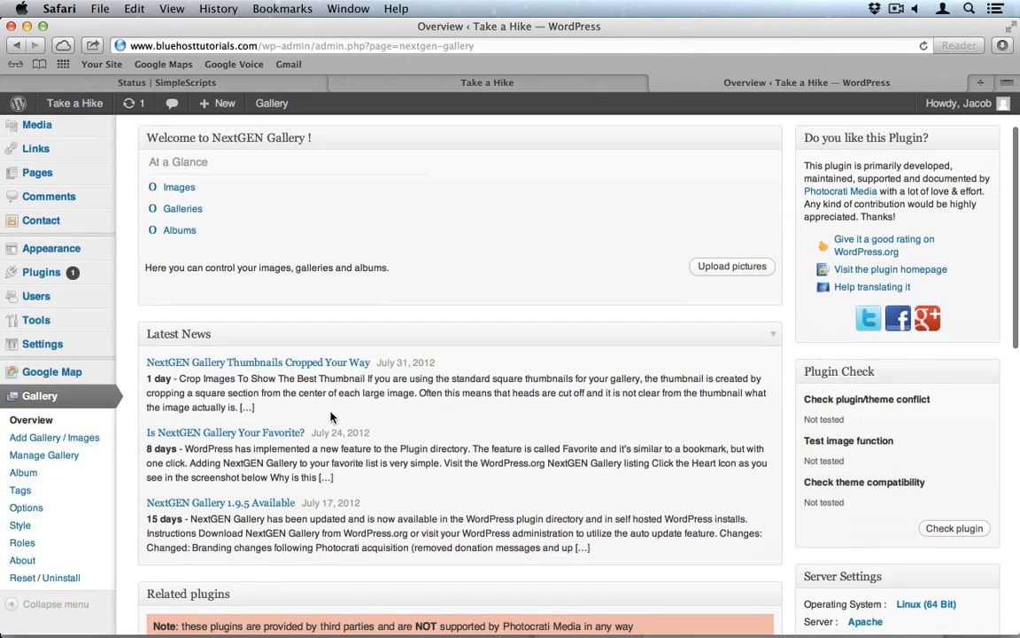
left_click(51, 437)
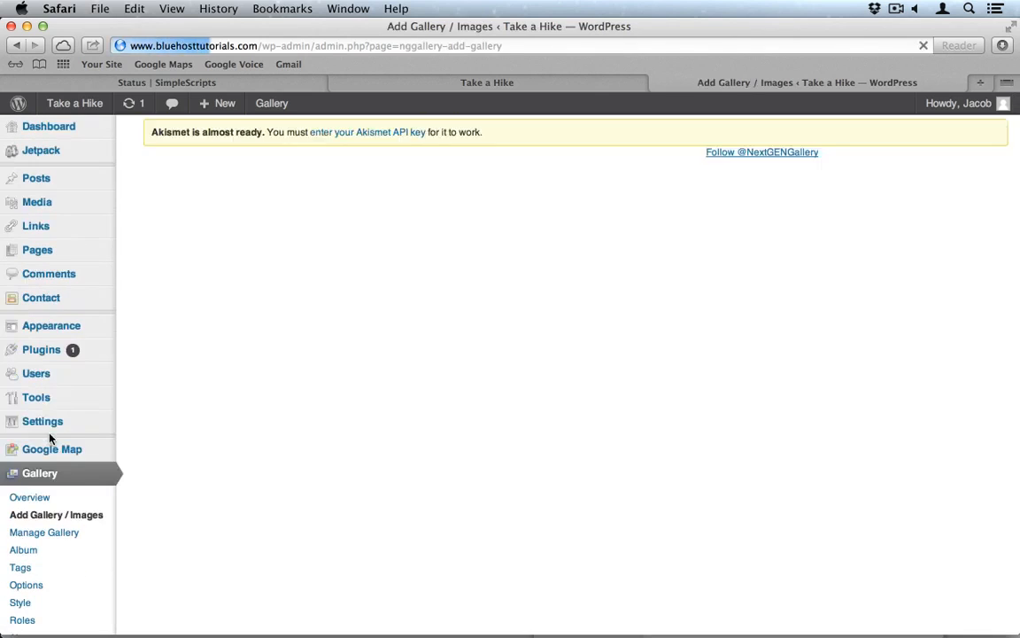
left_click(360, 263)
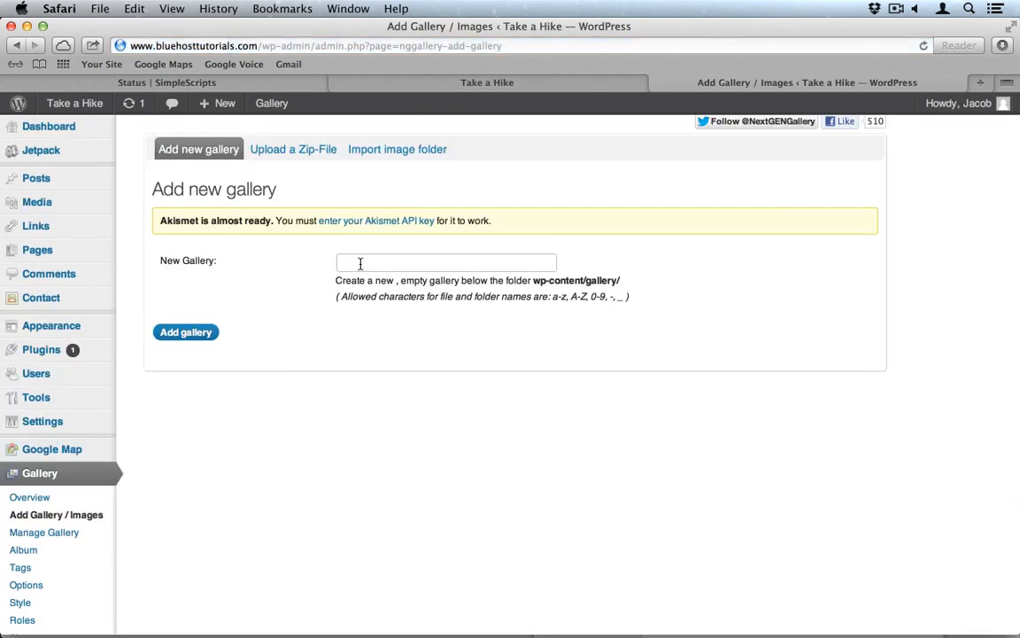
type("Gall")
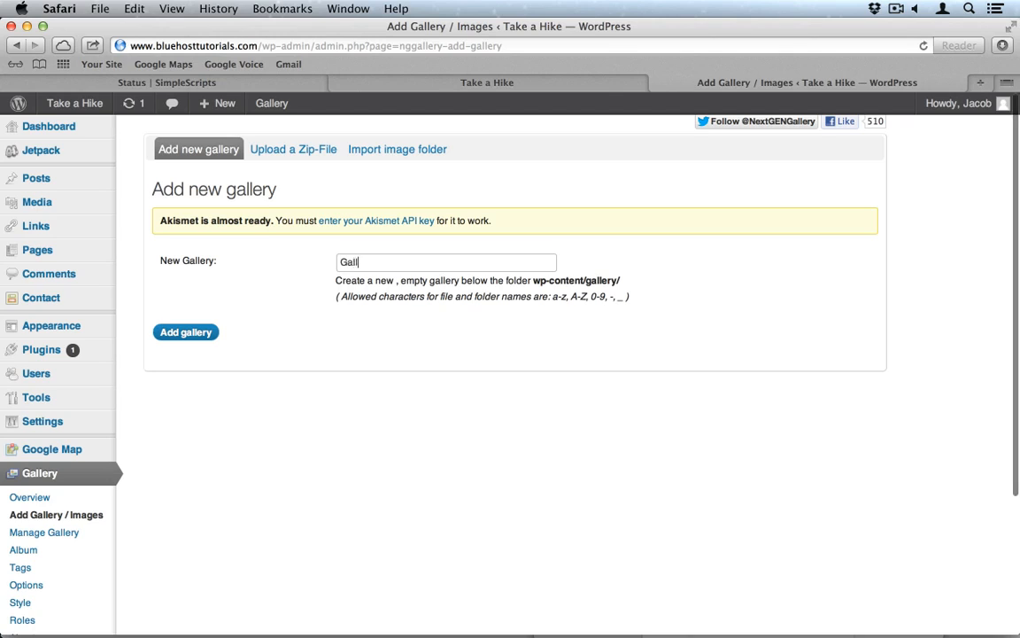
type("ery")
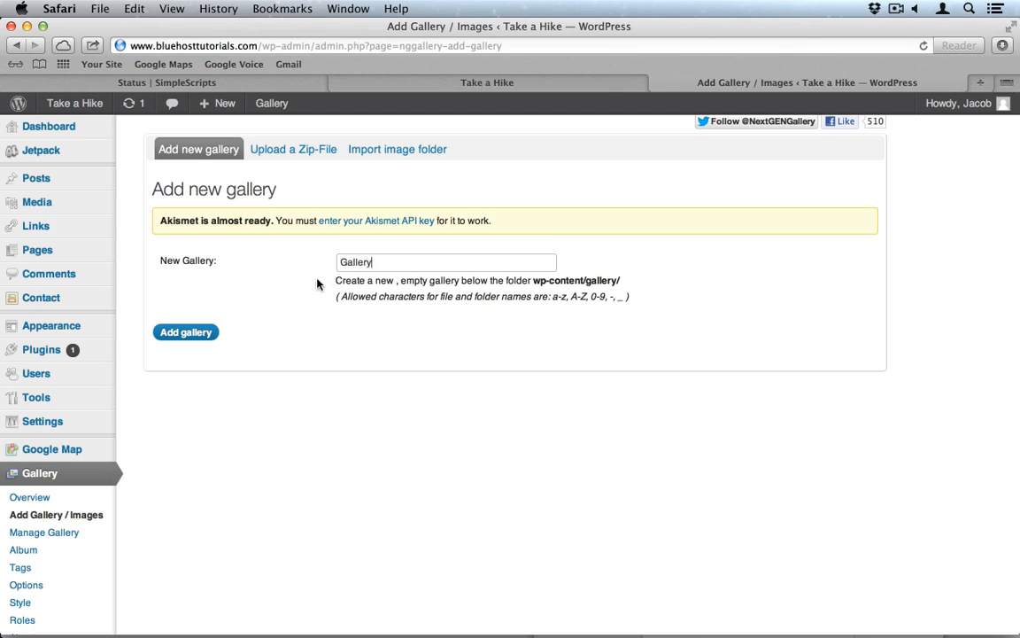
left_click(194, 336)
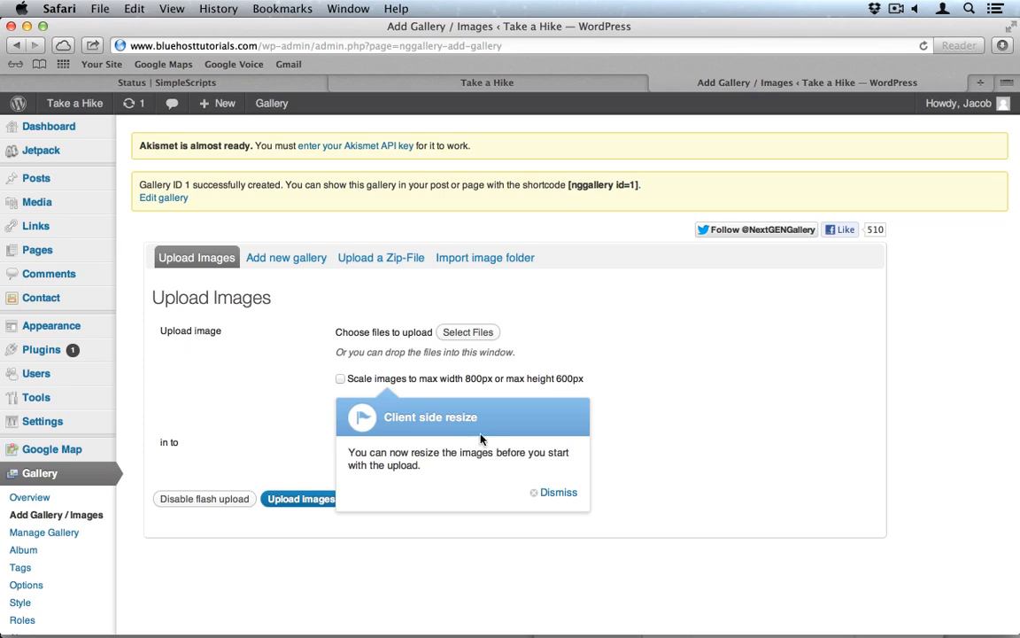
Step: Select all twelve photos in Images > Zion and upload them into '1 - Gallery'
left_click(477, 333)
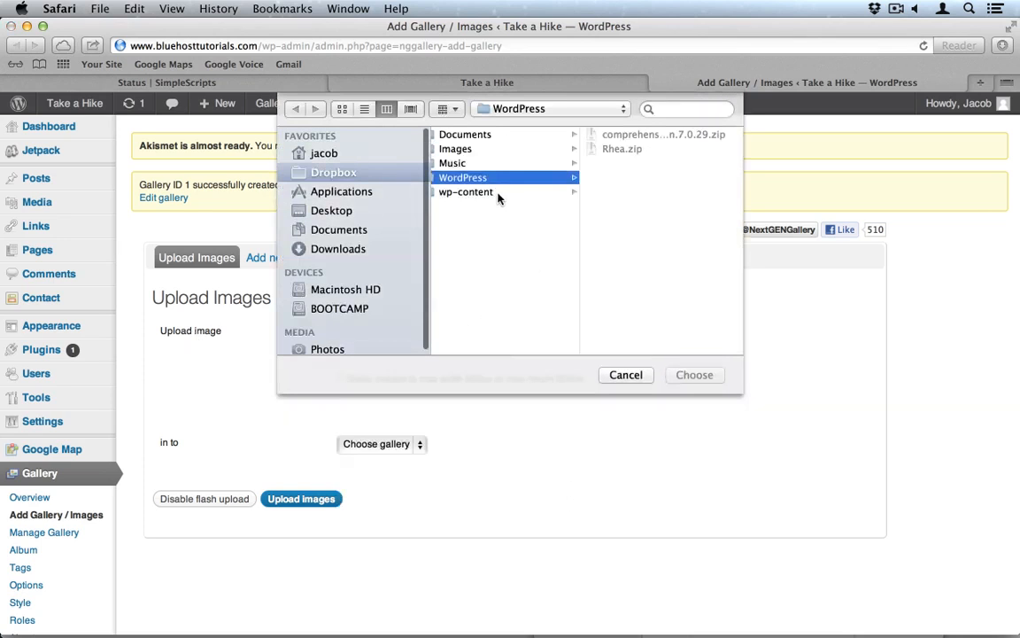
left_click(463, 162)
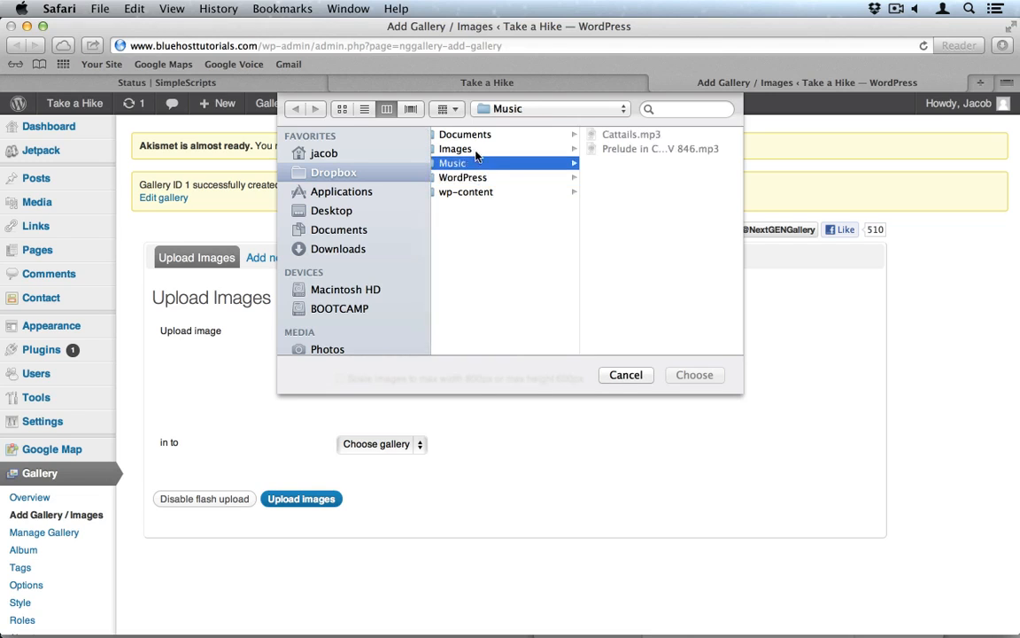
left_click(475, 151)
left_click(616, 167)
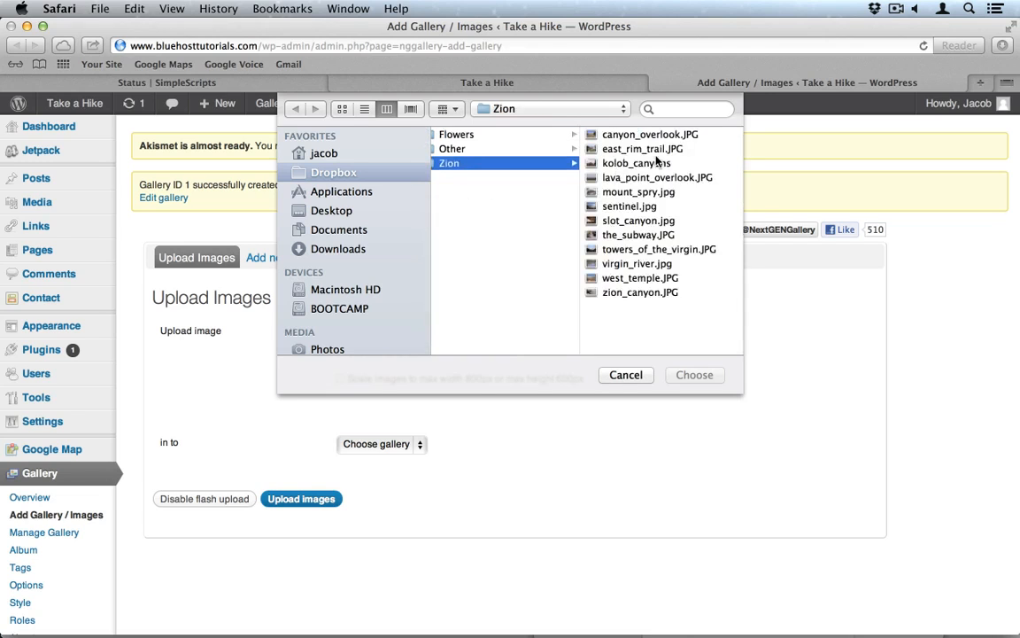
key("super+a")
left_click(682, 375)
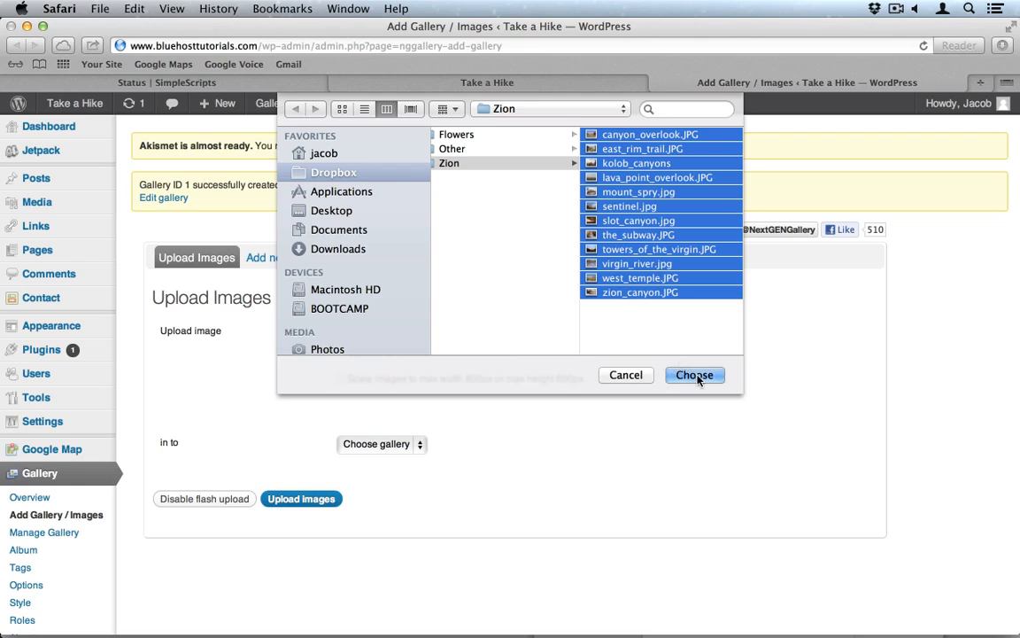
scroll(574, 386, "down", 5)
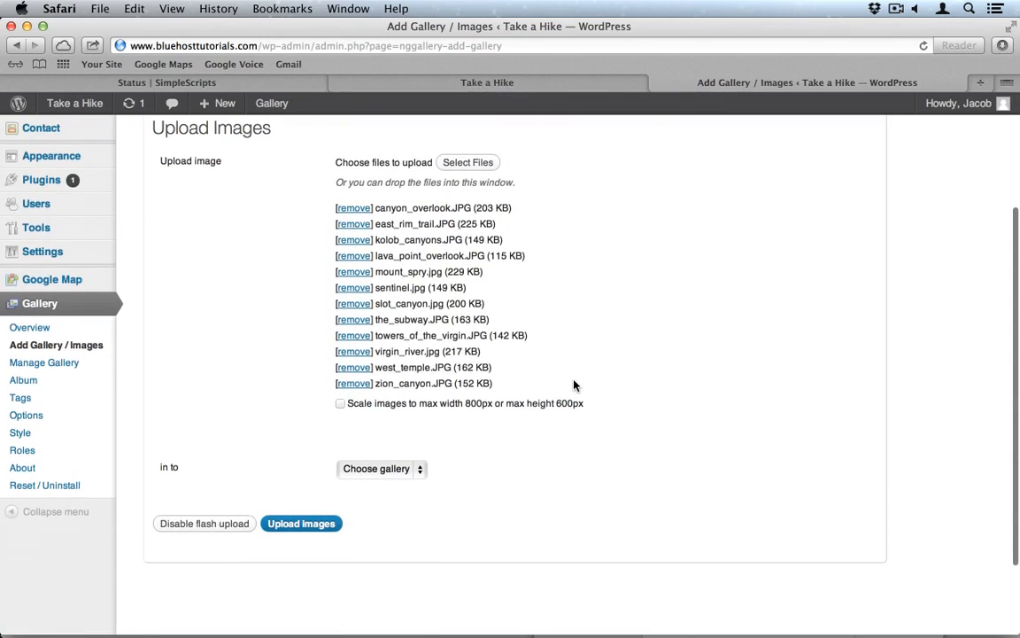
left_click(393, 472)
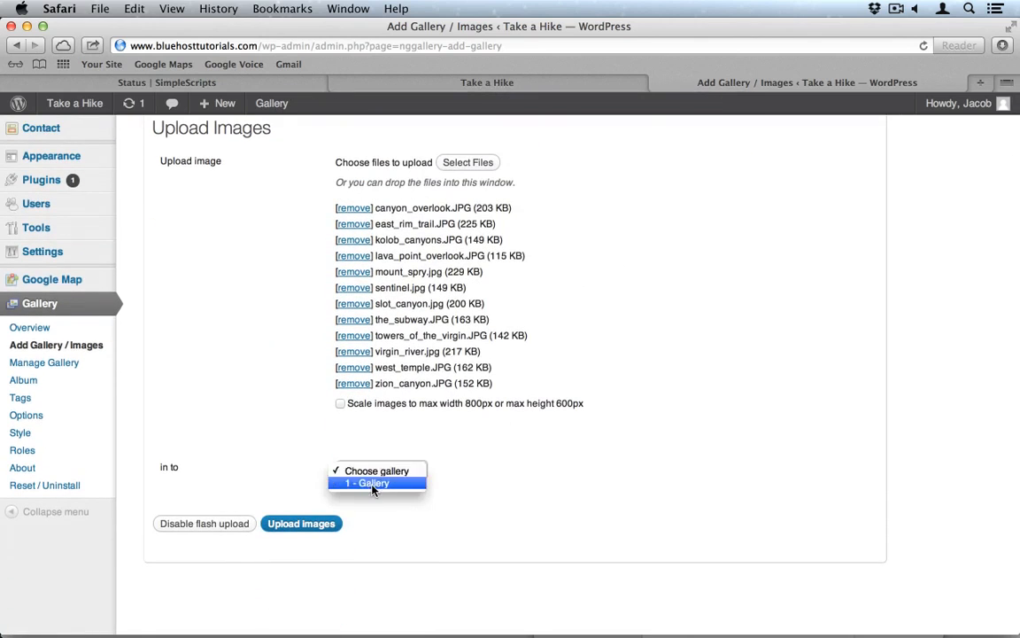
left_click(374, 483)
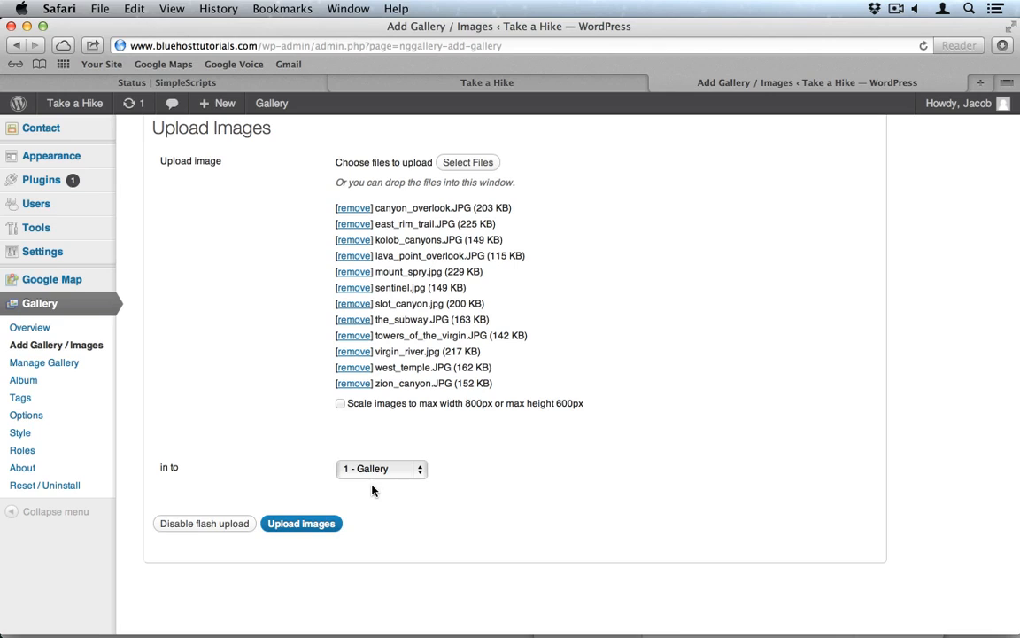
left_click(317, 523)
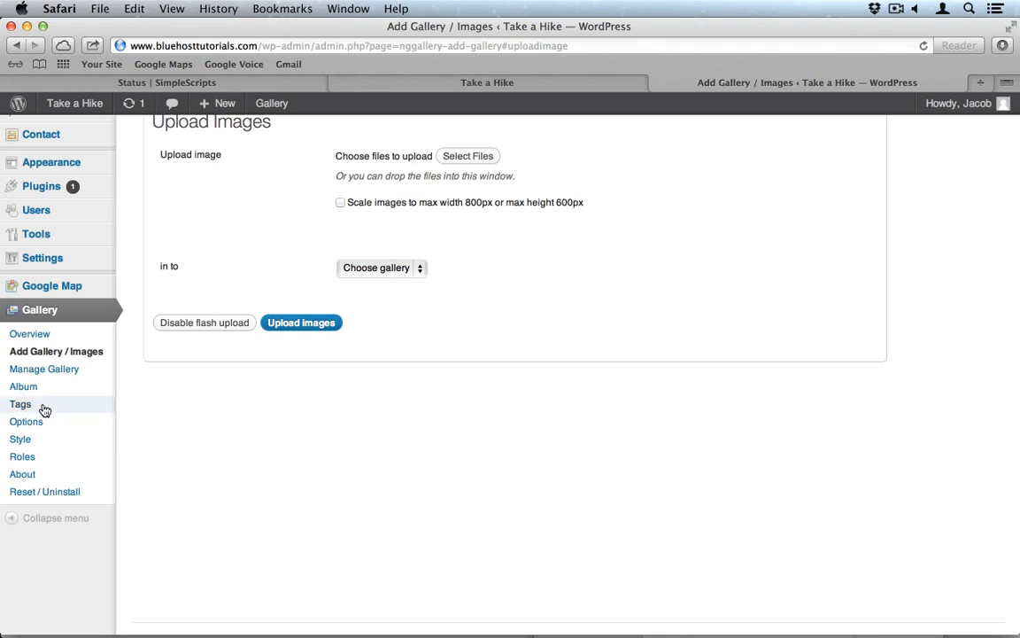
Step: In Manage Gallery, keep zion_canyon.jpg as preview and add a page linked to 'Gallery'
left_click(44, 369)
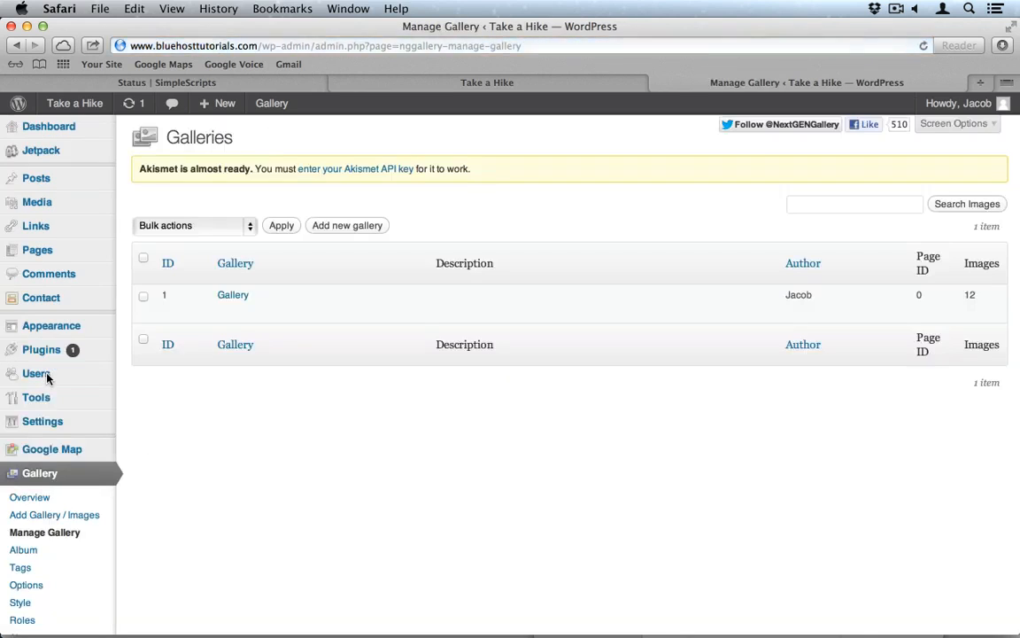
left_click(231, 301)
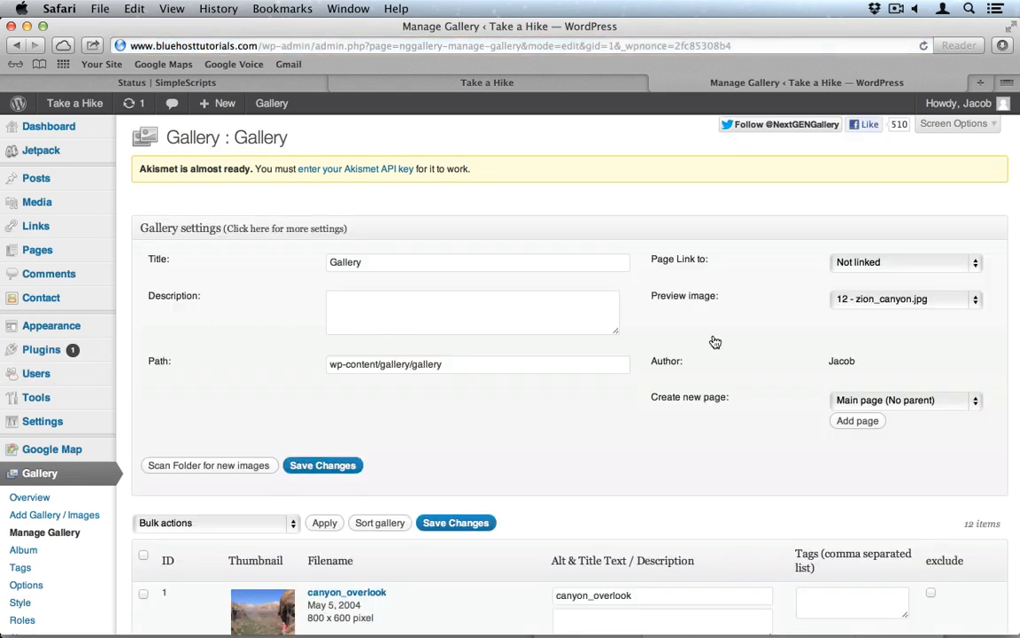
scroll(714, 341, "down", 2)
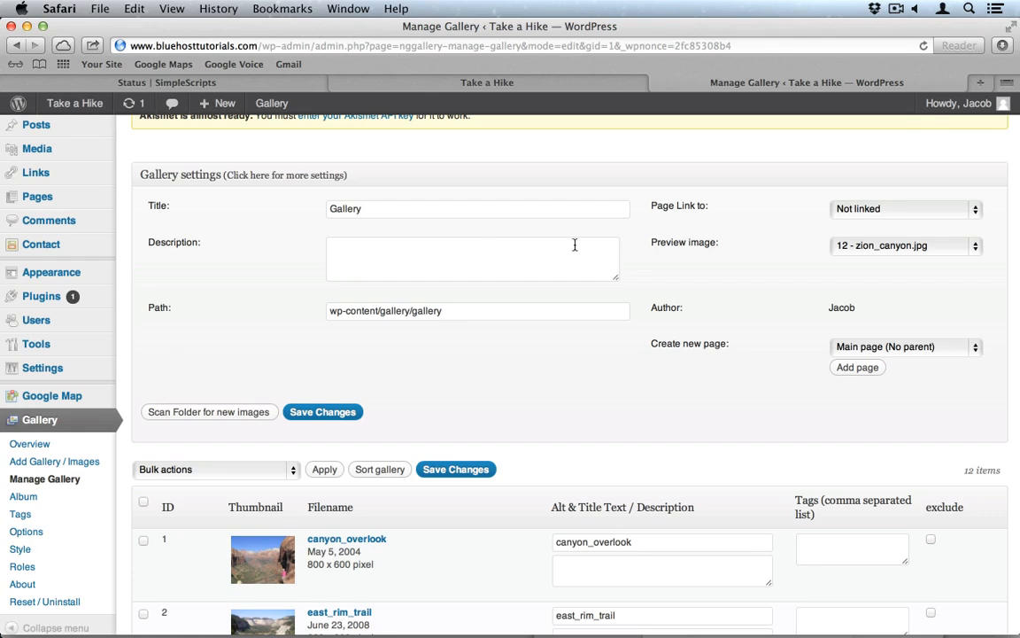
left_click(837, 209)
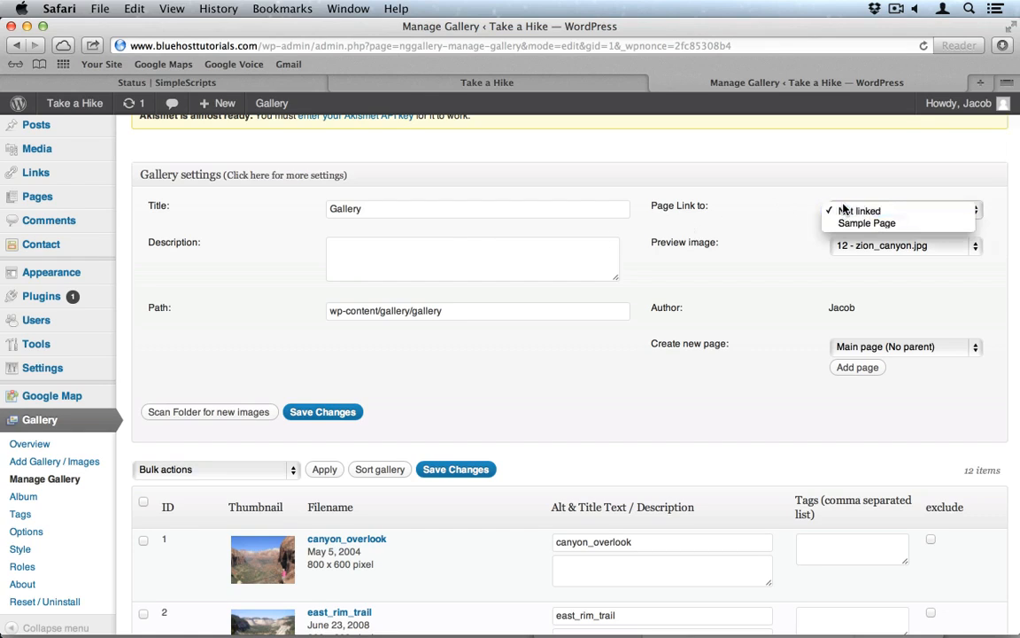
left_click(788, 206)
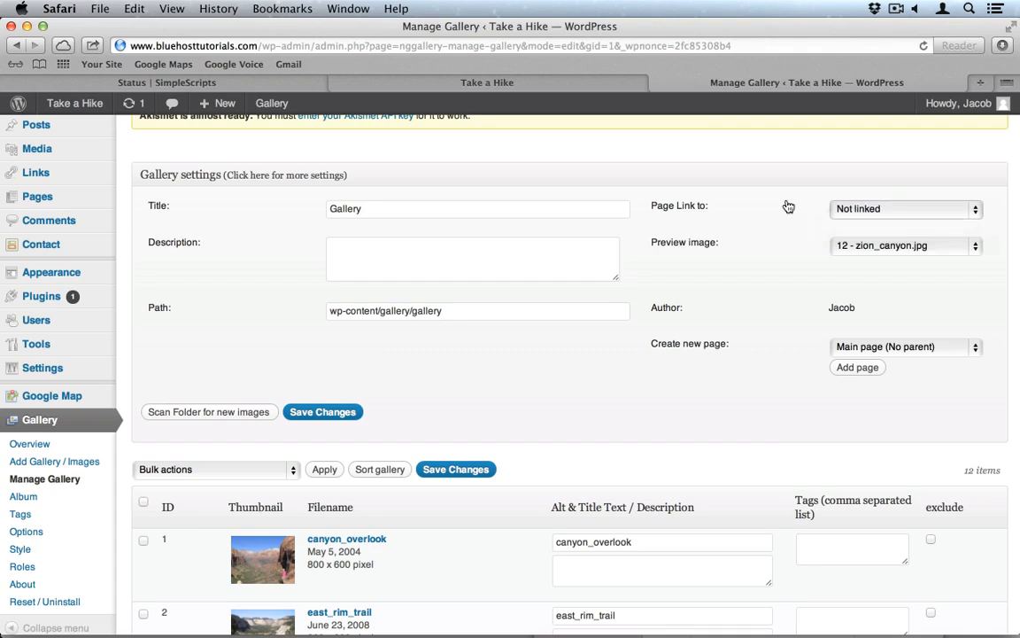
left_click(876, 243)
left_click(716, 253)
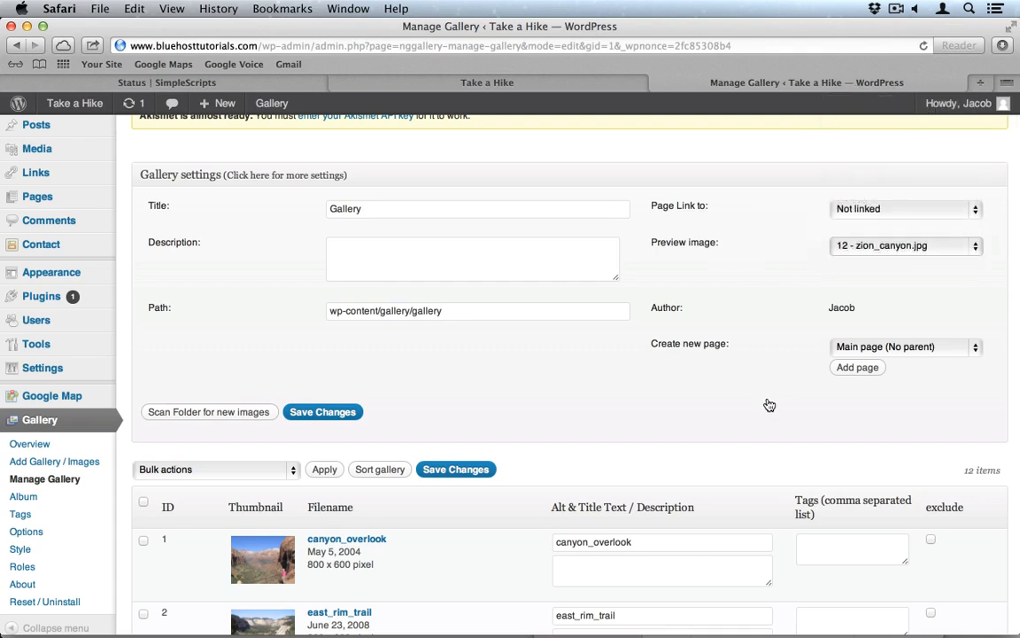
left_click(858, 368)
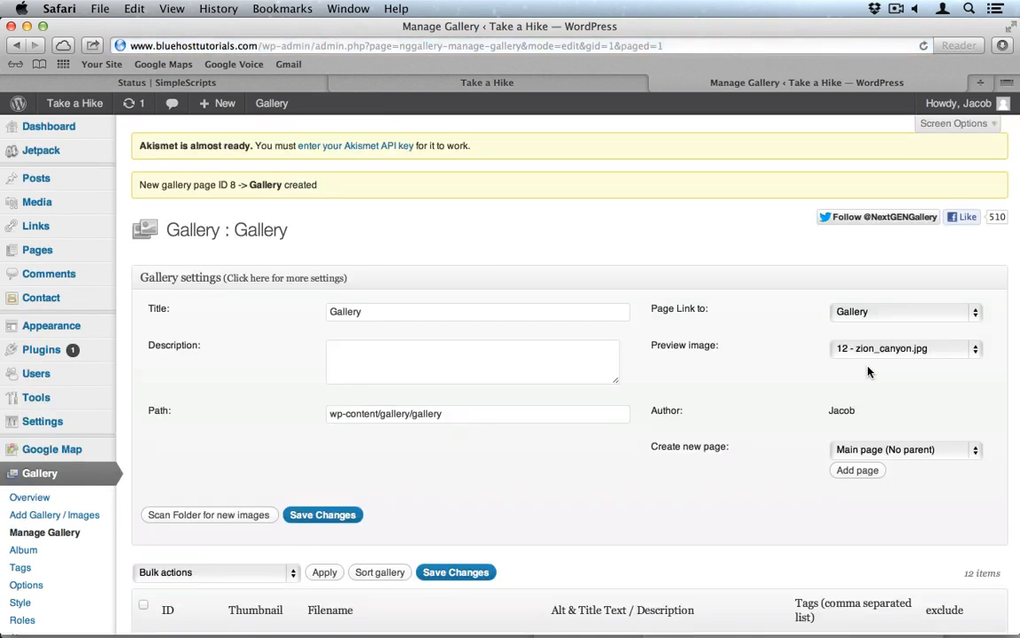
left_click(546, 85)
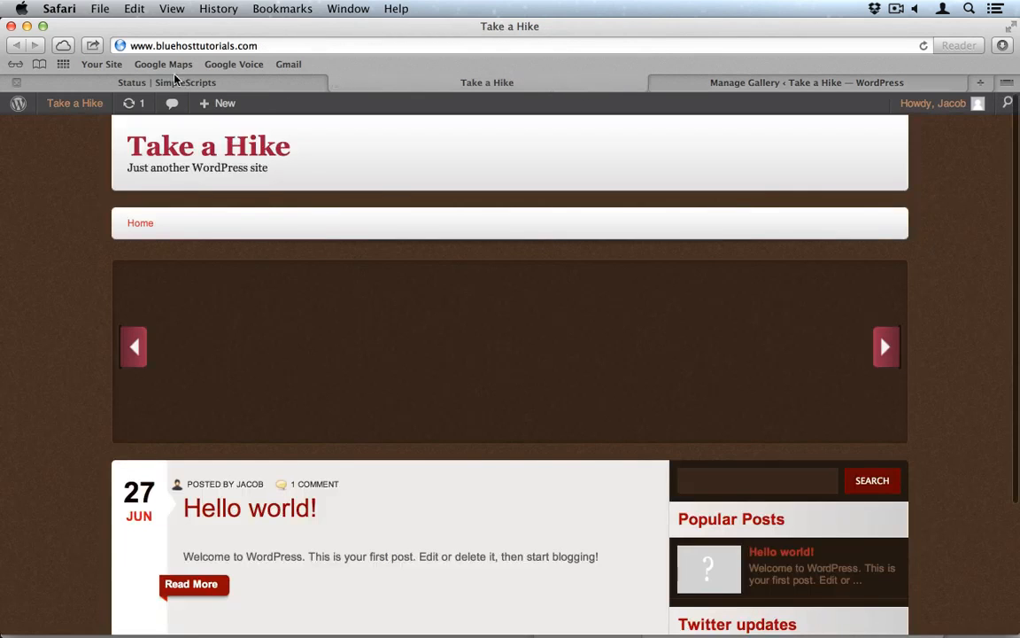
left_click(927, 48)
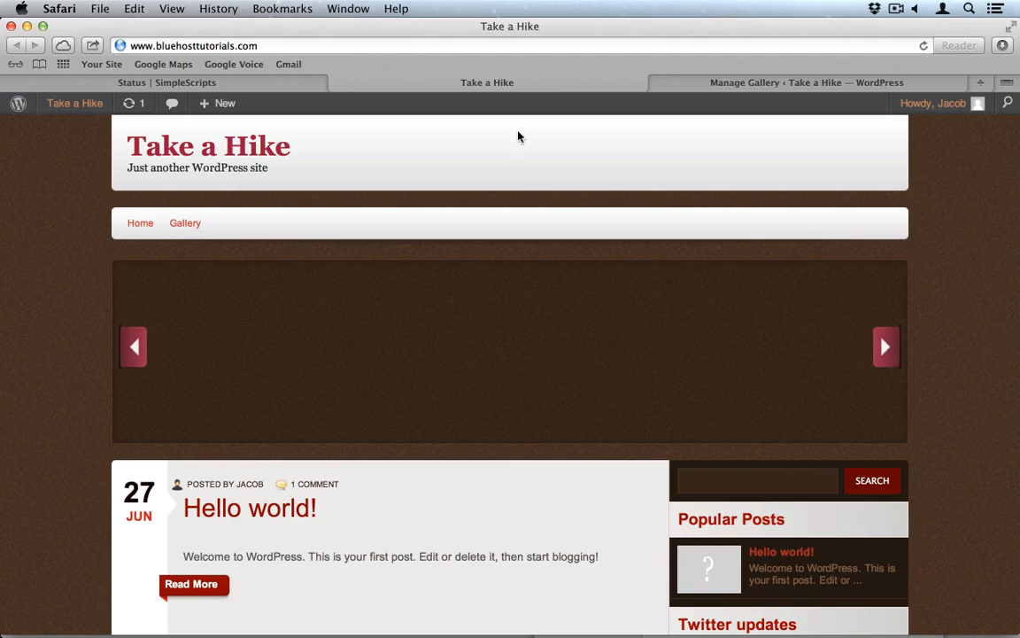
left_click(179, 226)
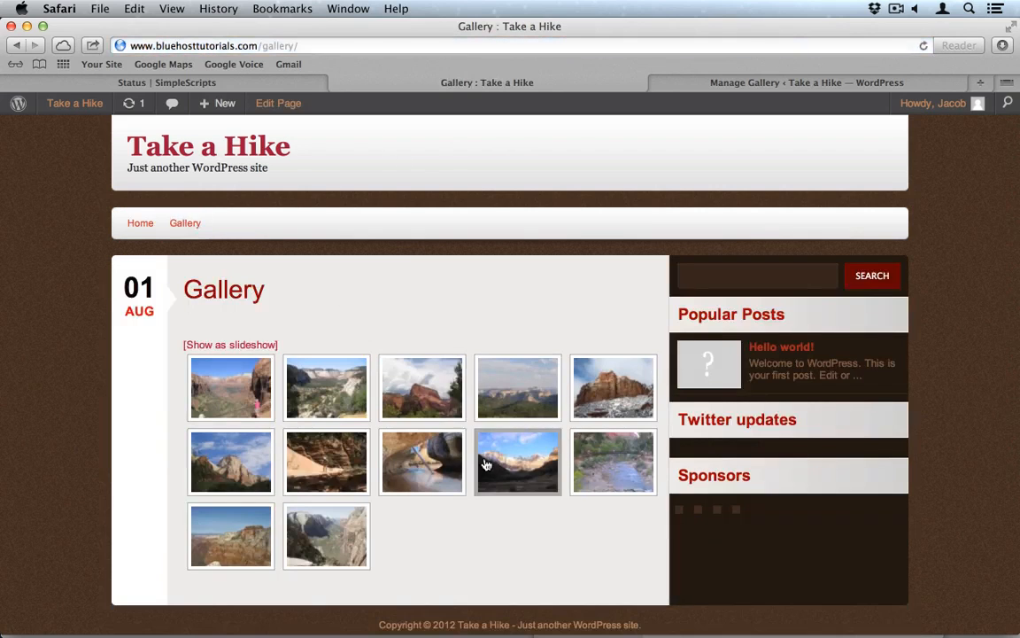
left_click(526, 438)
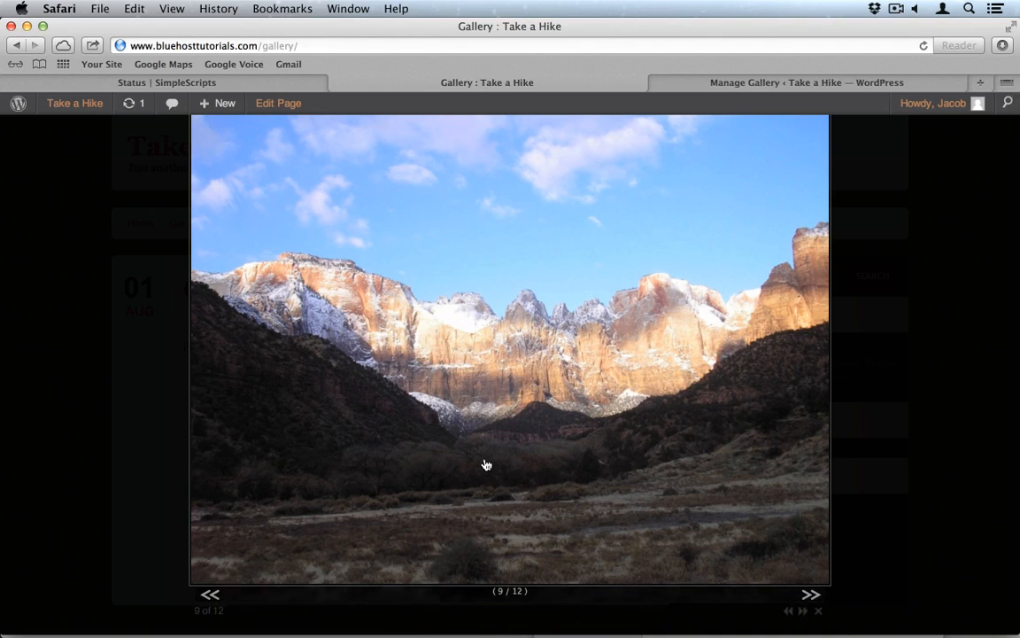
left_click(209, 595)
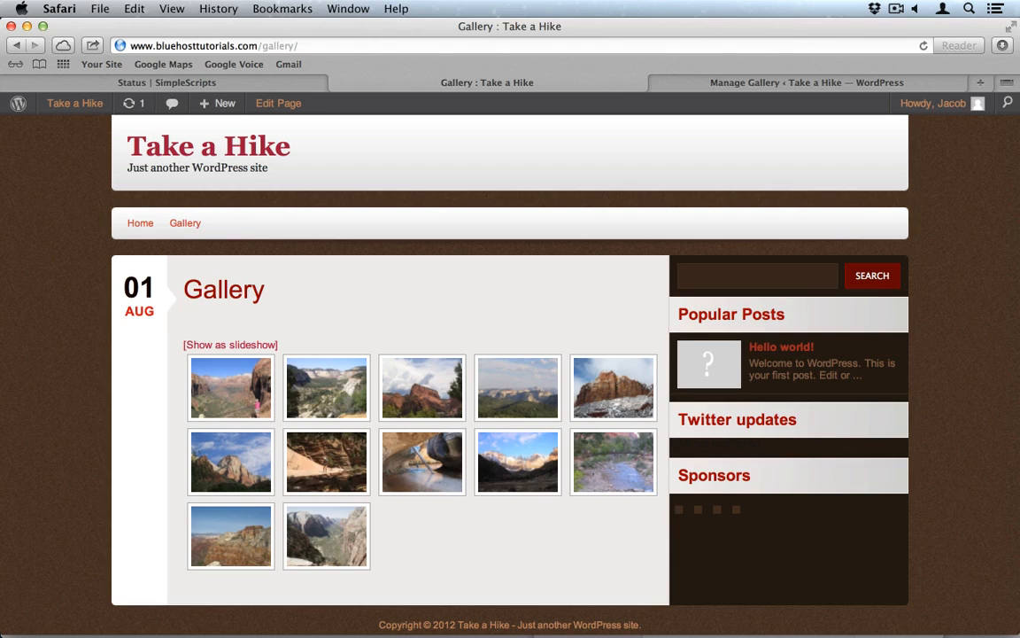
left_click(754, 82)
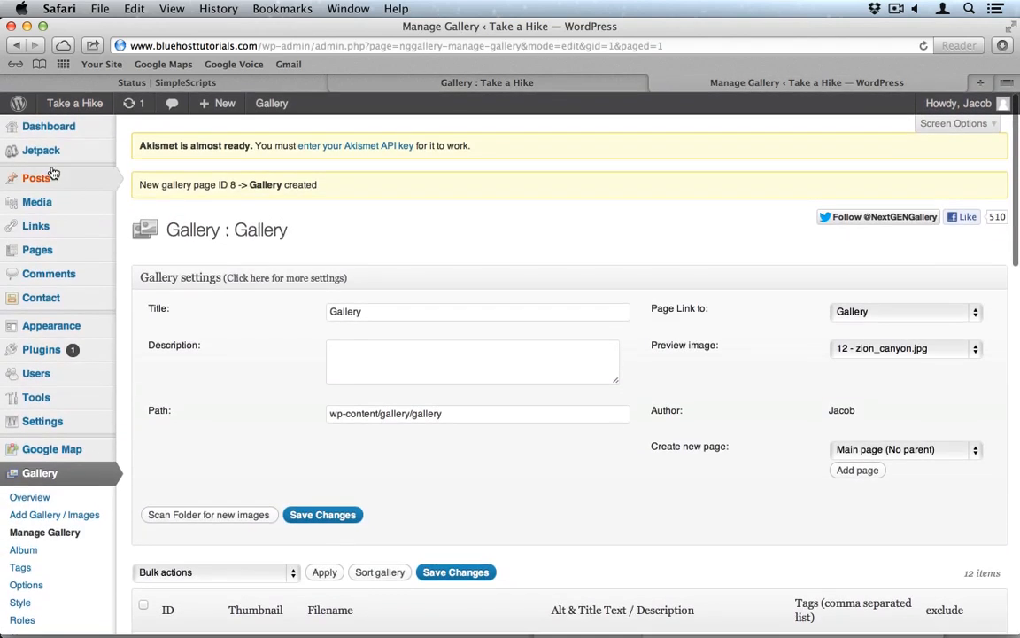
Step: Move the sample 'Hello world!' post to the Trash and begin a new post
left_click(41, 178)
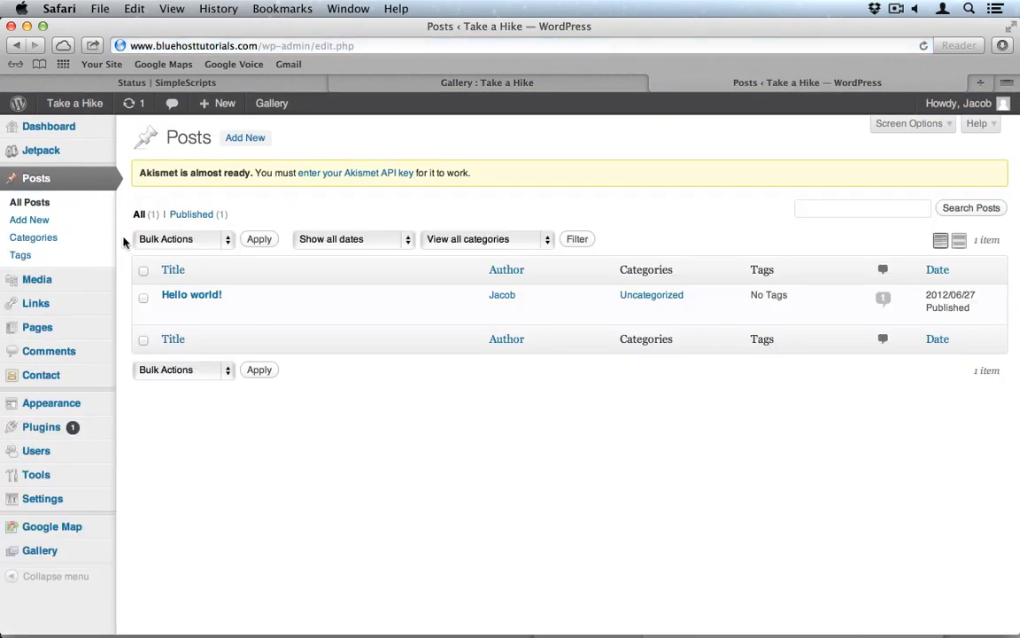
mouse_move(186, 299)
left_click(249, 311)
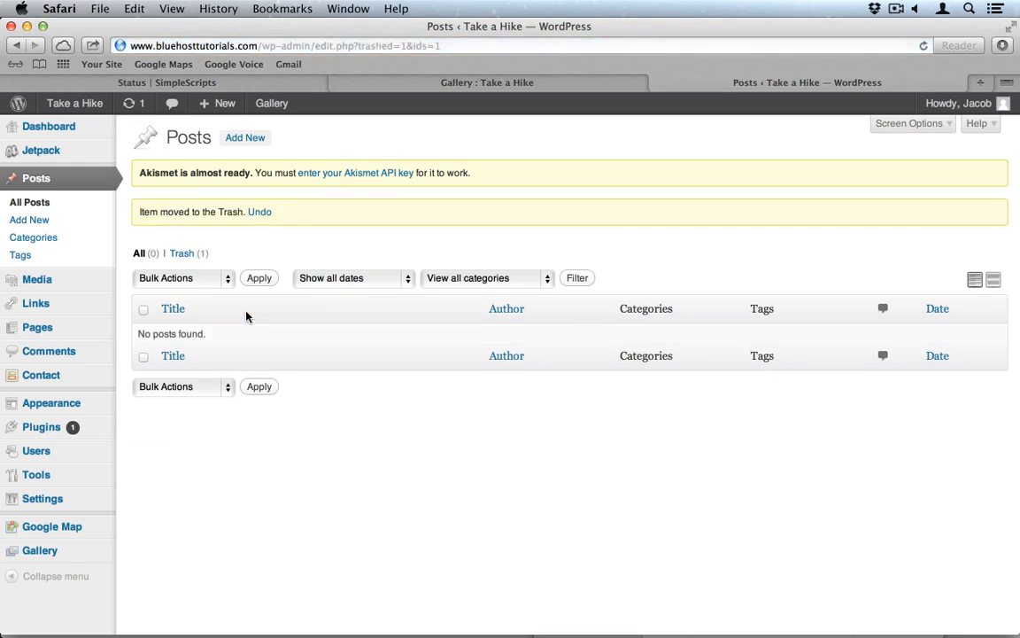
left_click(36, 227)
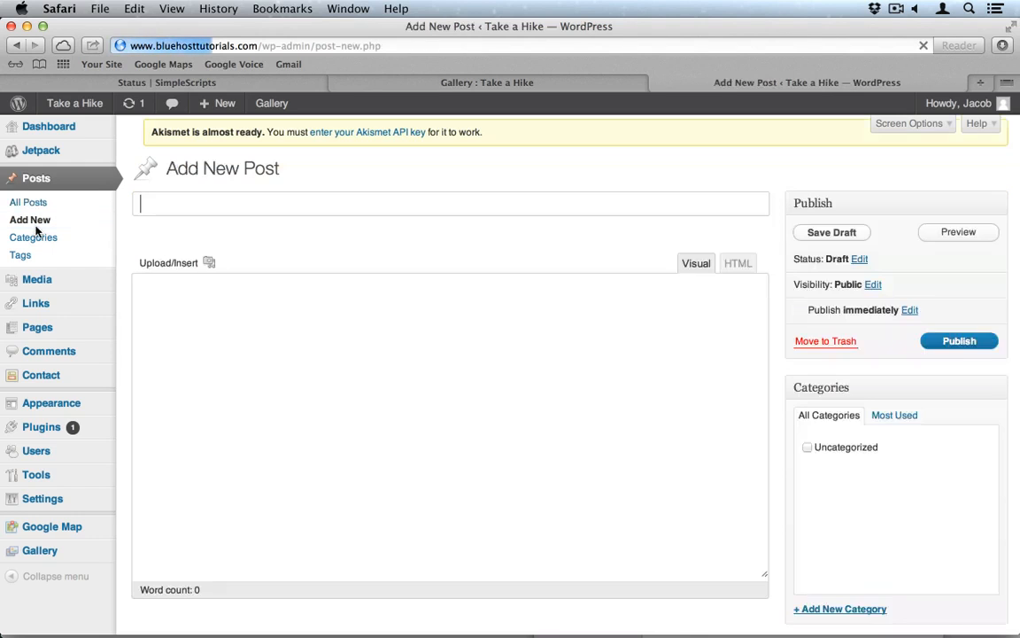
Step: Title the post 'Canyon Overlook' and paste the lorem ipsum paragraph into its body
type("Ca")
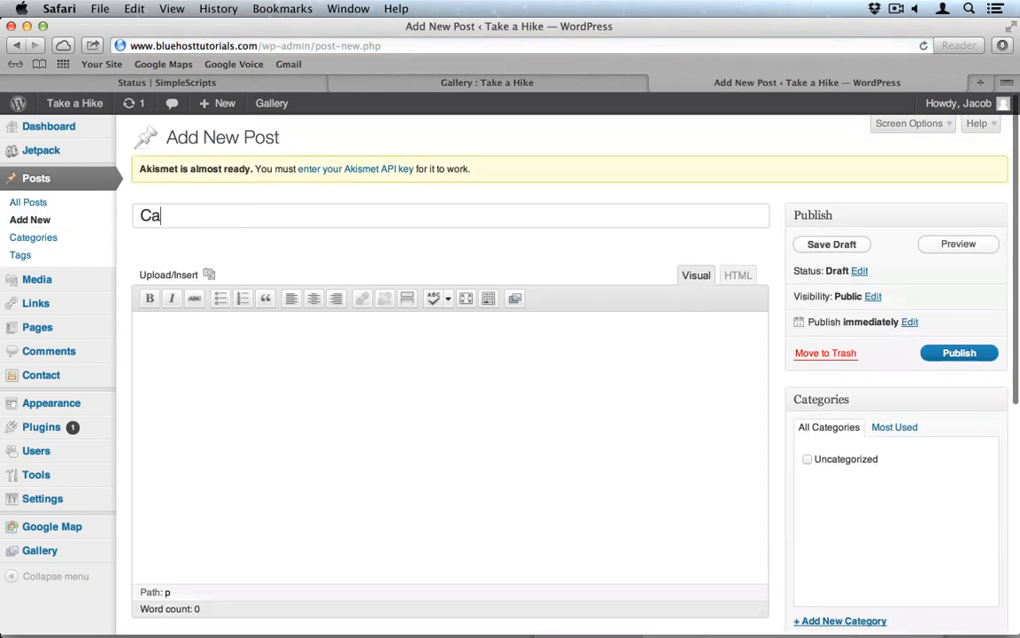
type("nyon Overlook")
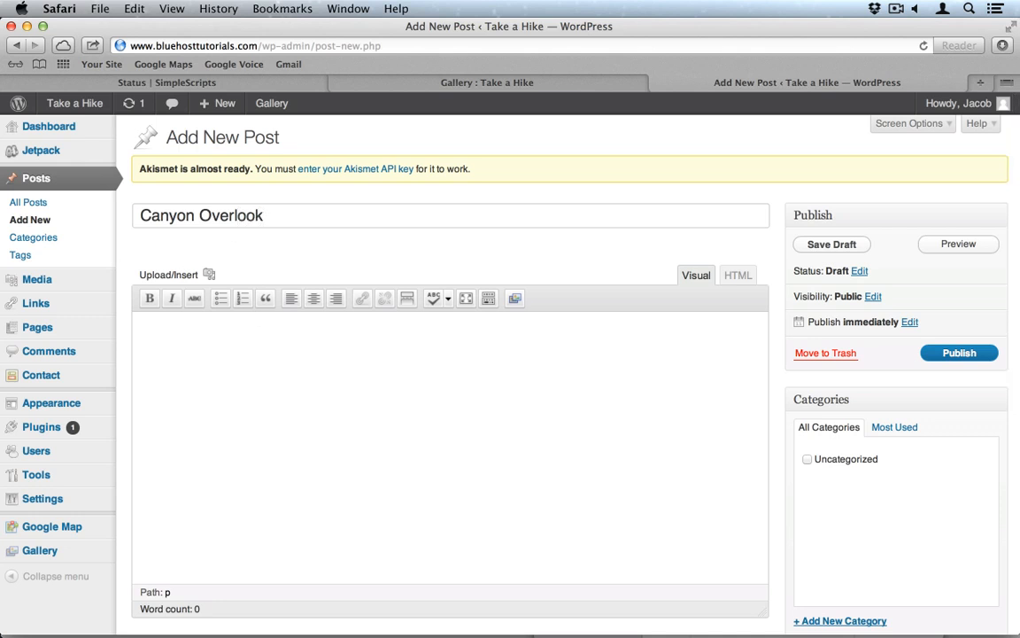
key("super+Tab")
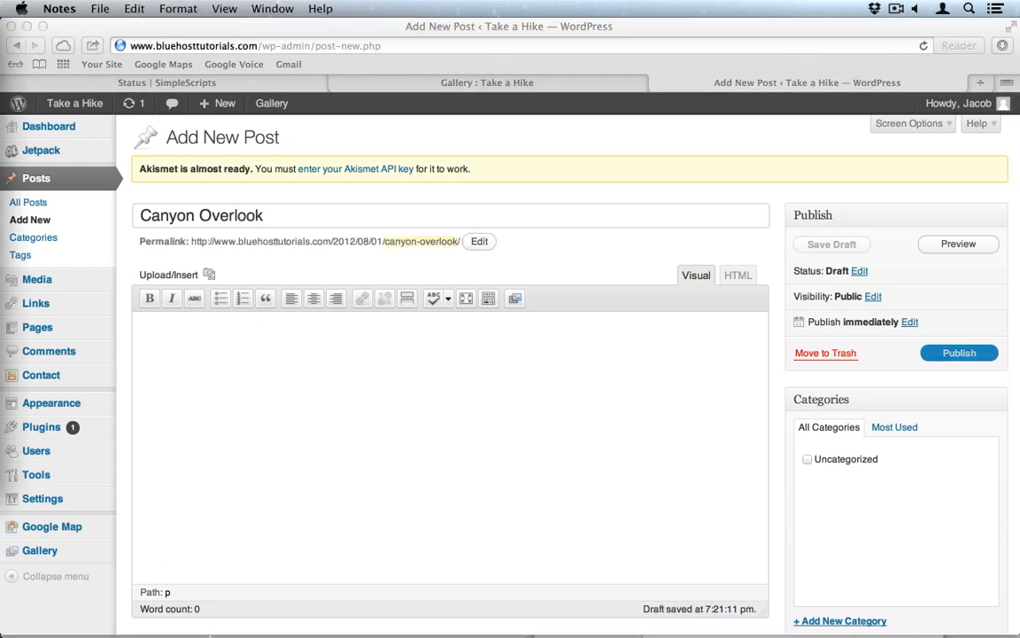
key("super+Tab")
left_click(312, 529)
type("Lorem ipsum dolor sit amet, consectetur adipiscing elit. Nulla turpis orci, tincidunt quis gravida sed, laoreet sed leo. Nunc scelerisque tempus erat, vitae hendrerit dolor consequat eget. Donec volutpat dictum ante. Morbi pulvinar nisl ut ligula viverra faucibus. Suspendisse laoreet, arcu suscipit facilisis ultrices, ante nisi ullamcorper quam, quis facilisis turpis velit ut nisl. Donec sed orci id magna gravida porta. Proin iaculis accumsan ipsum, dignissim semper sem laoreet id. Aliquam elit est, mattis nec feugiat sit amet, viverra nec odio.")
scroll(597, 512, "down", 3)
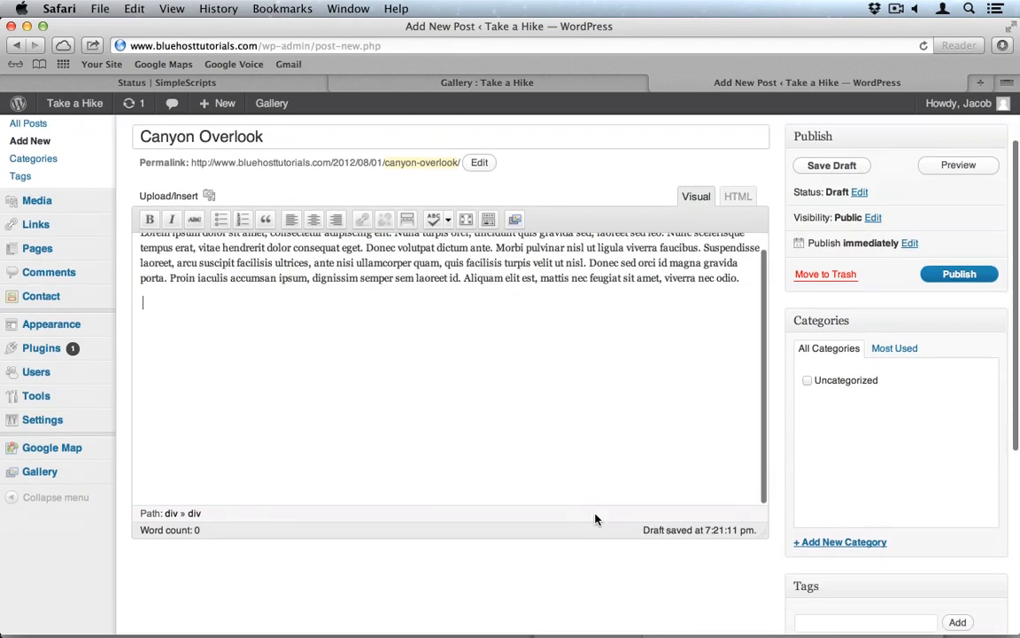
Step: Create a new 'Tours' category for the post and scroll down to Featured Image
left_click(838, 542)
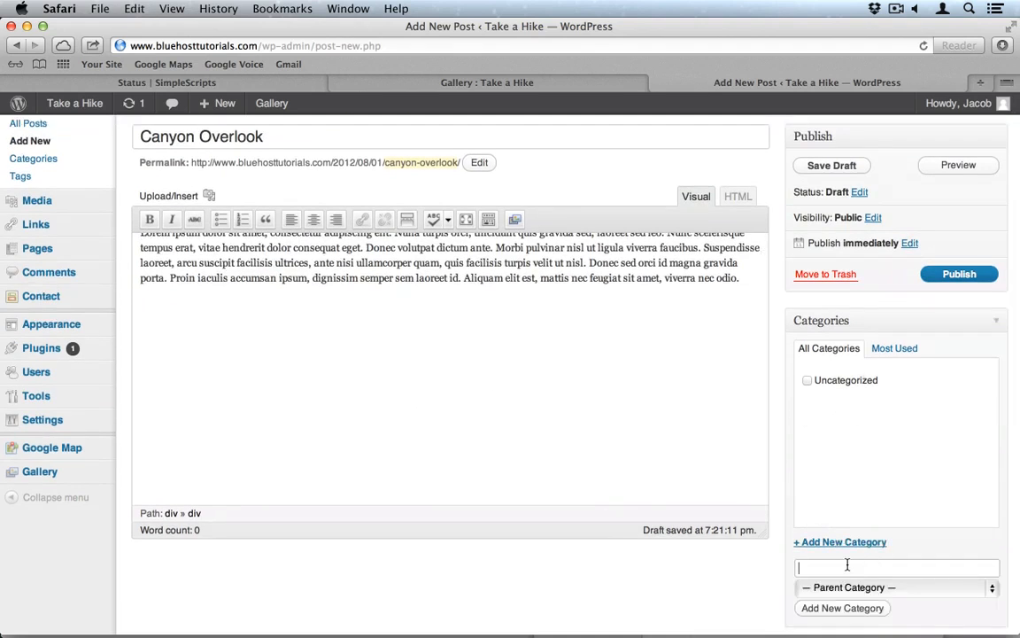
type("Tours")
left_click(855, 609)
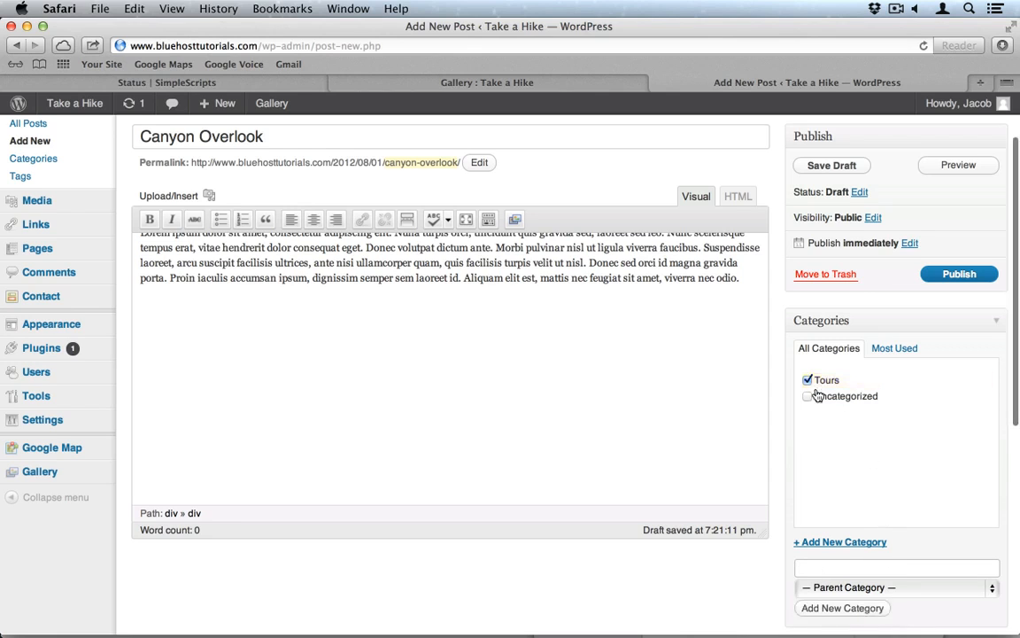
scroll(828, 465, "down", 4)
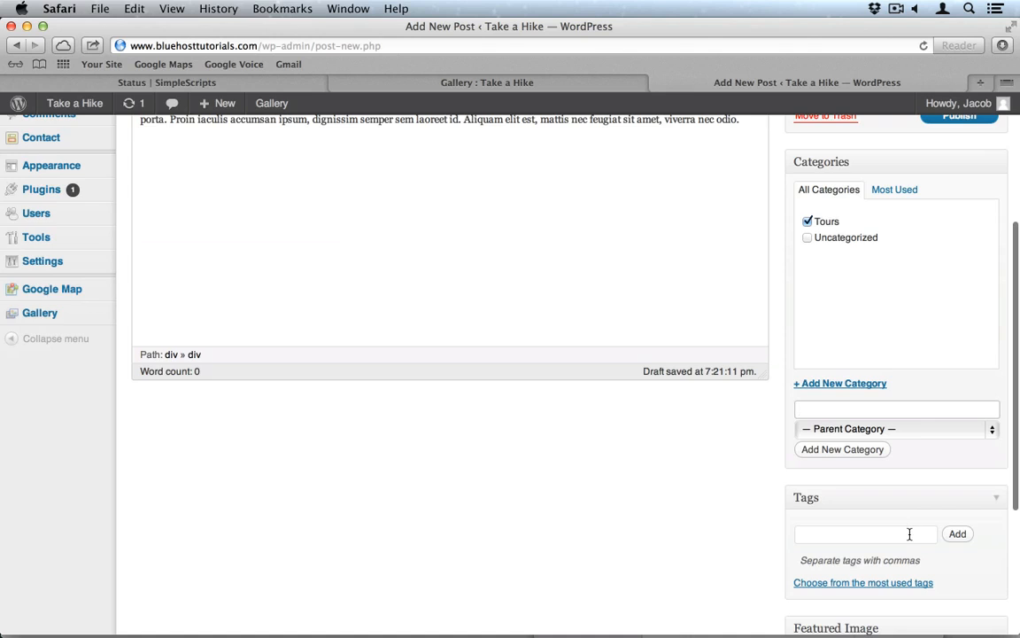
scroll(909, 535, "down", 4)
scroll(910, 539, "up", 5)
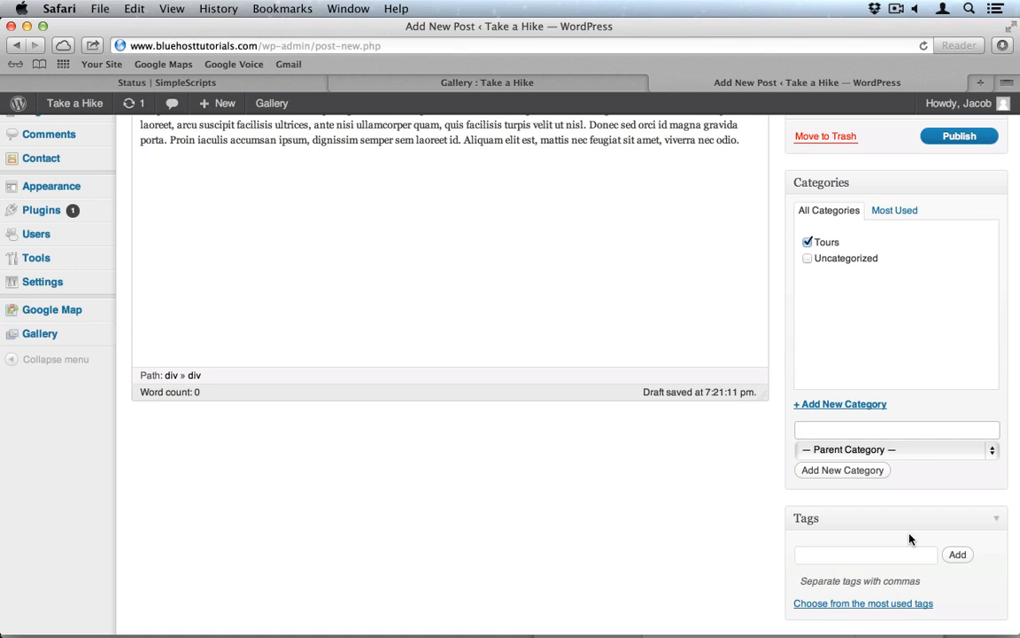
scroll(909, 537, "down", 3)
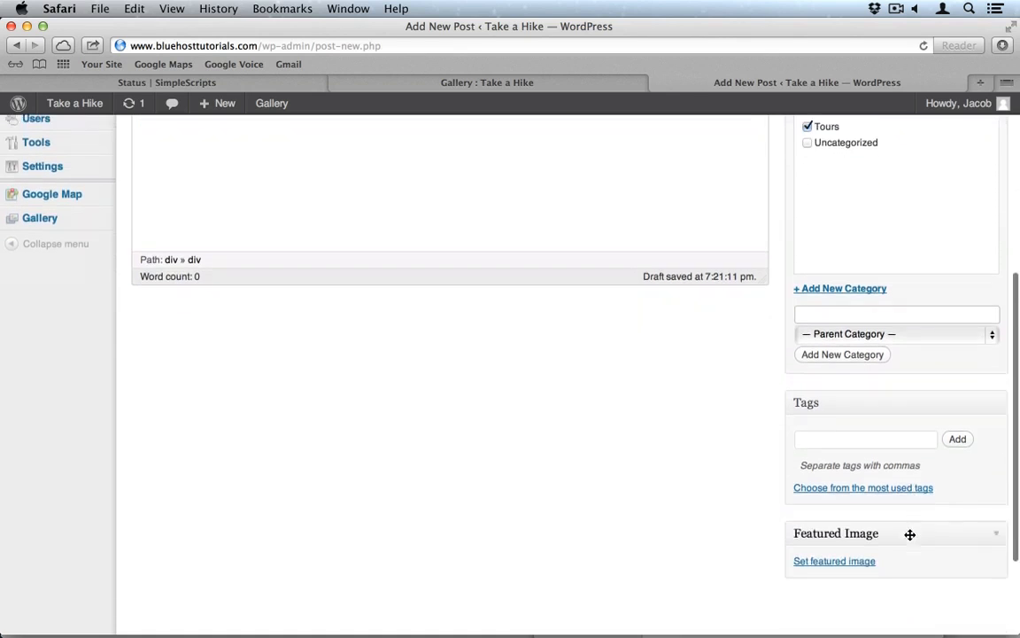
scroll(910, 536, "down", 2)
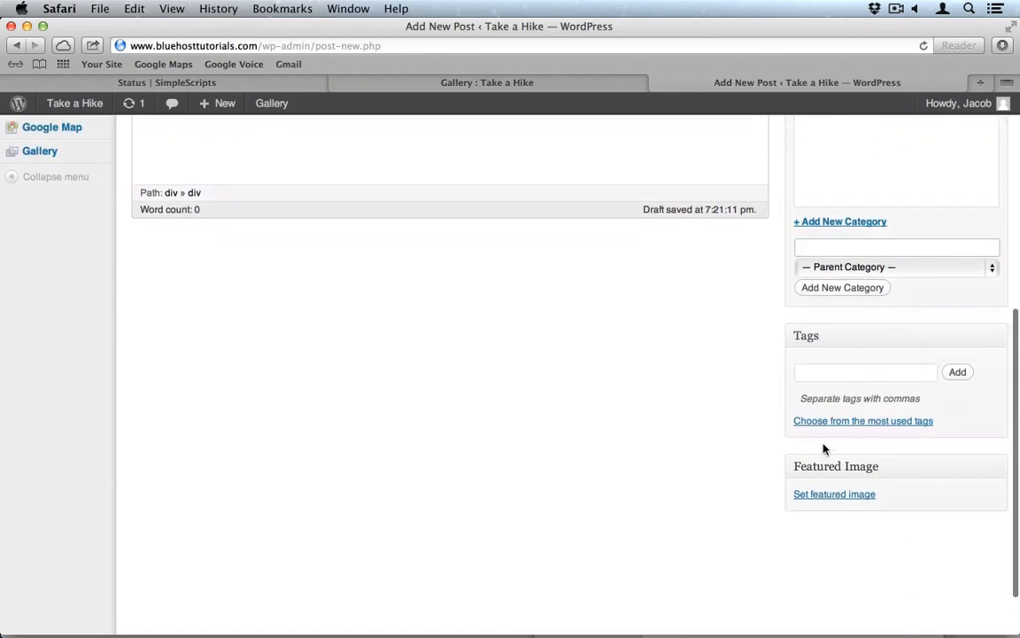
Step: Open the featured-image chooser, browse the NextGEN 'Gallery', then switch to From Computer
left_click(830, 496)
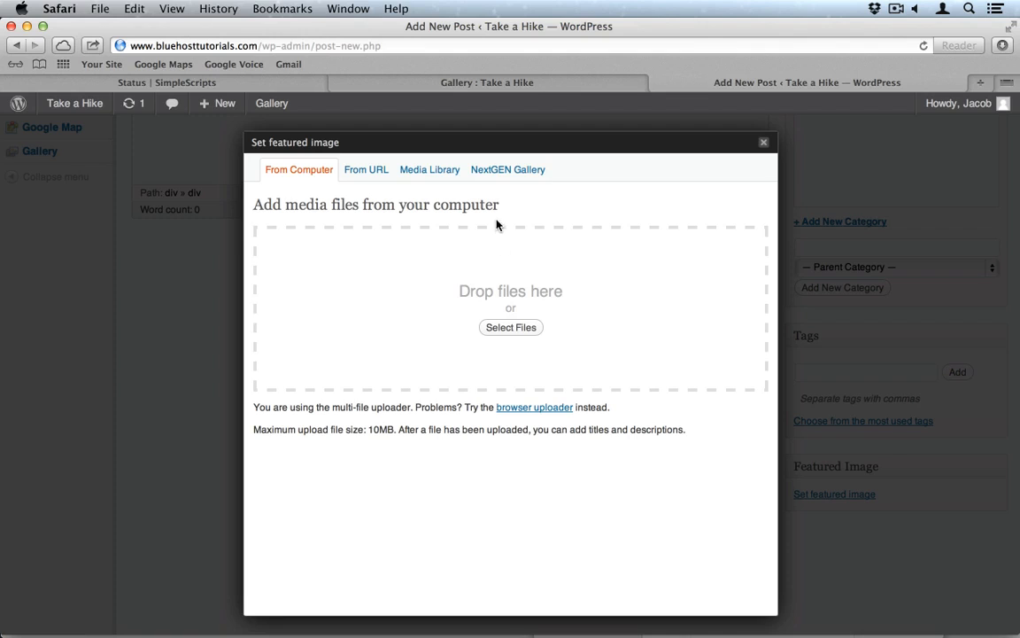
left_click(506, 175)
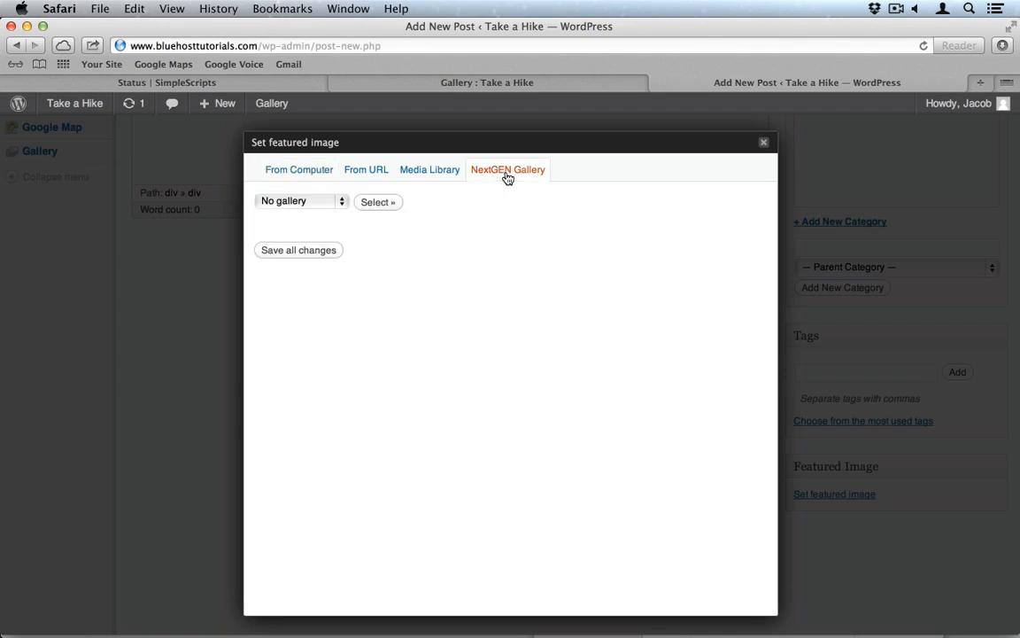
left_click(324, 202)
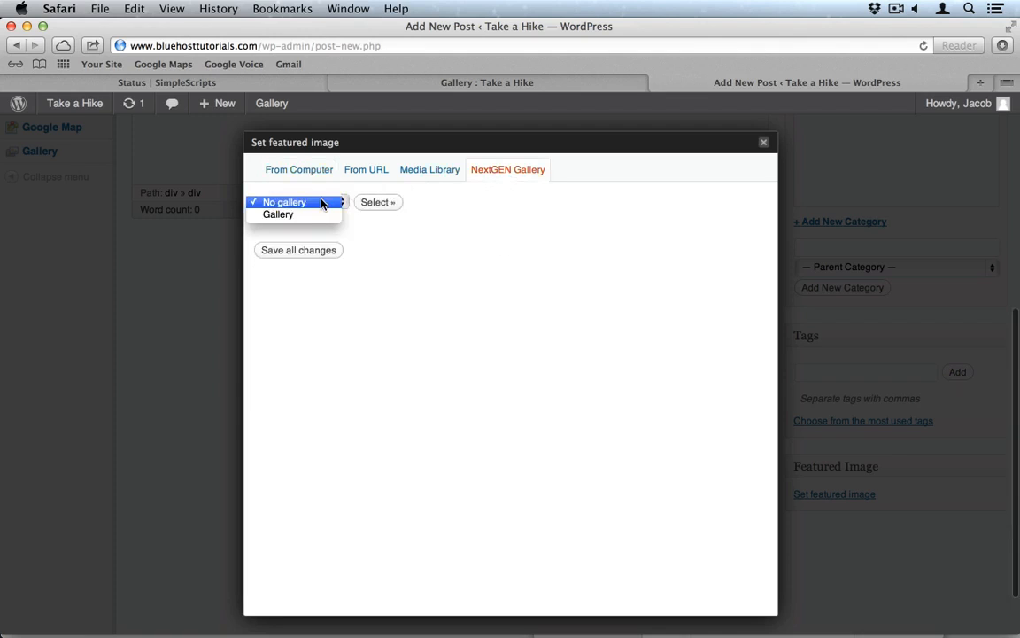
left_click(300, 215)
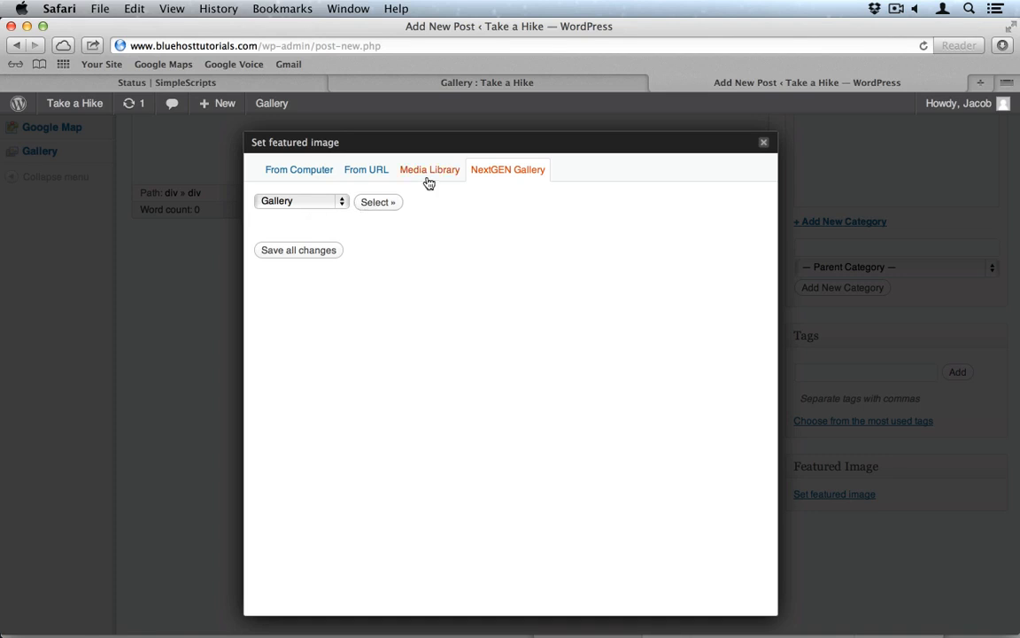
left_click(305, 172)
Step: Upload all twelve Zion photos from the computer into the media library
left_click(506, 327)
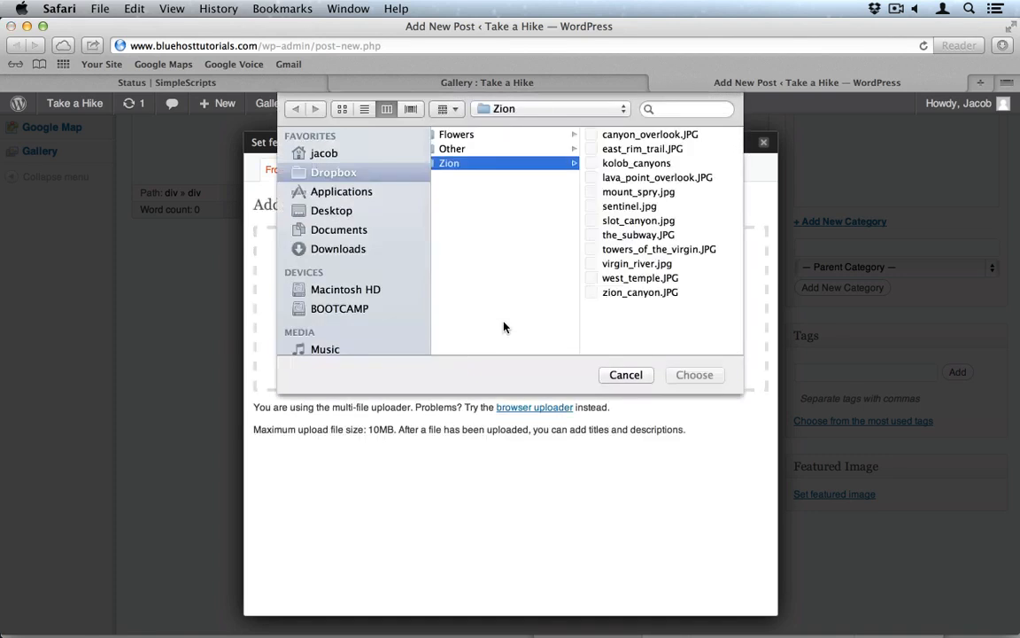
left_click(631, 149)
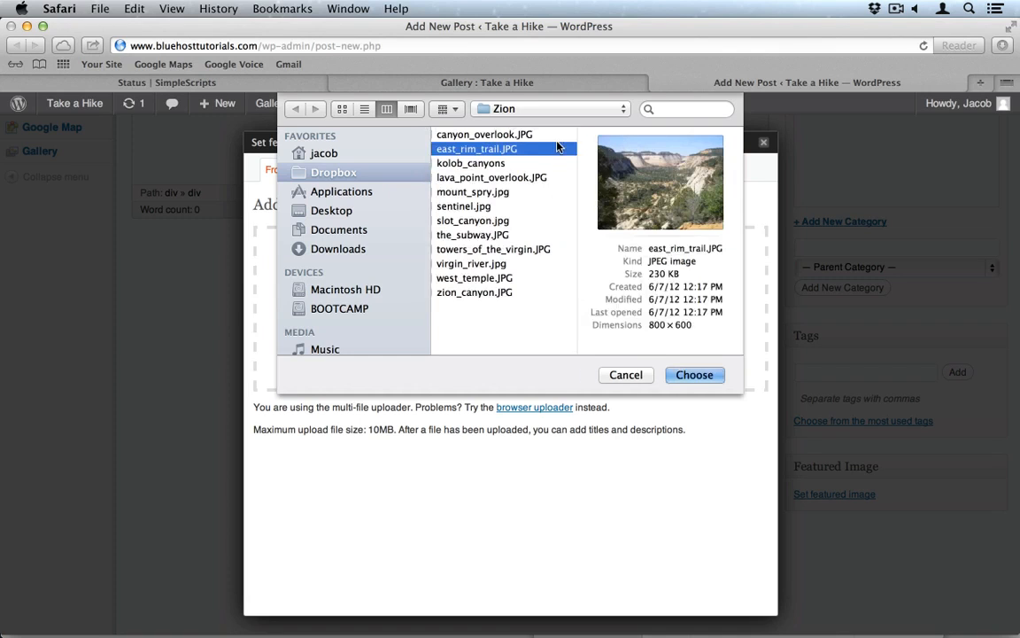
key("Up")
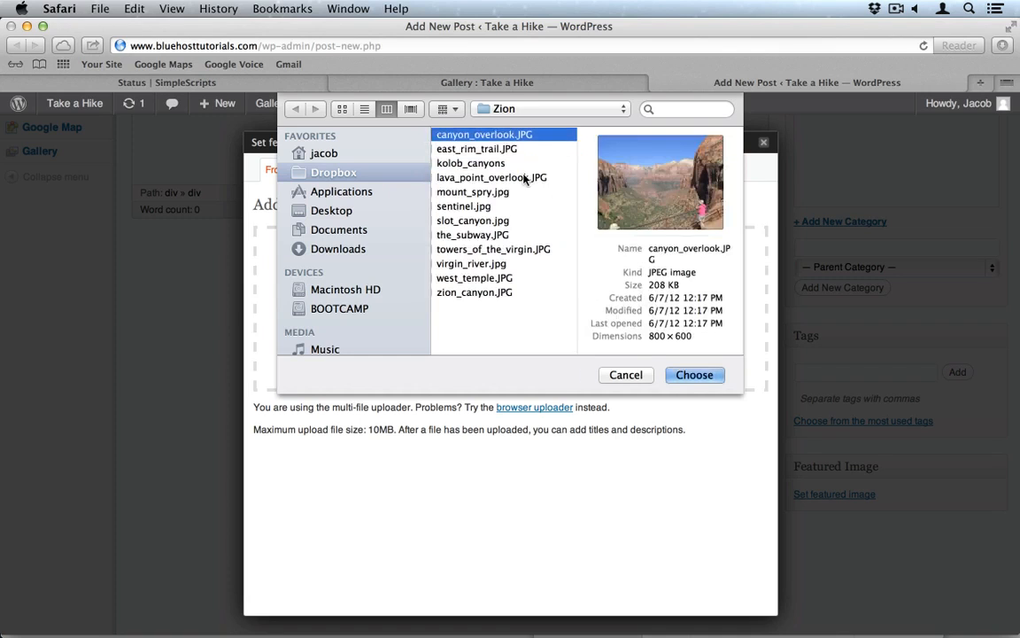
key("super+a")
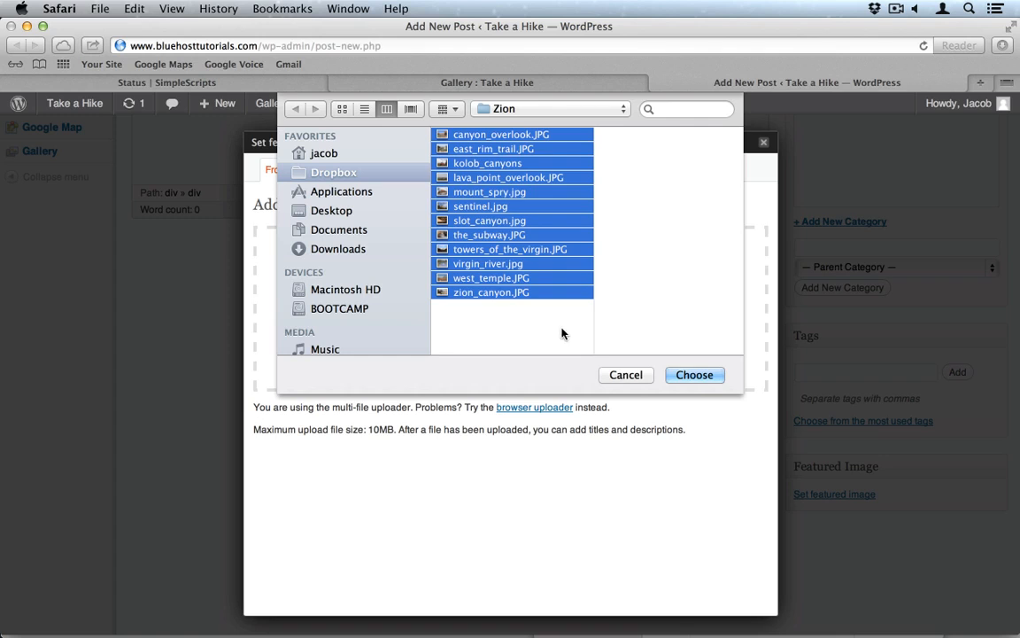
left_click(694, 376)
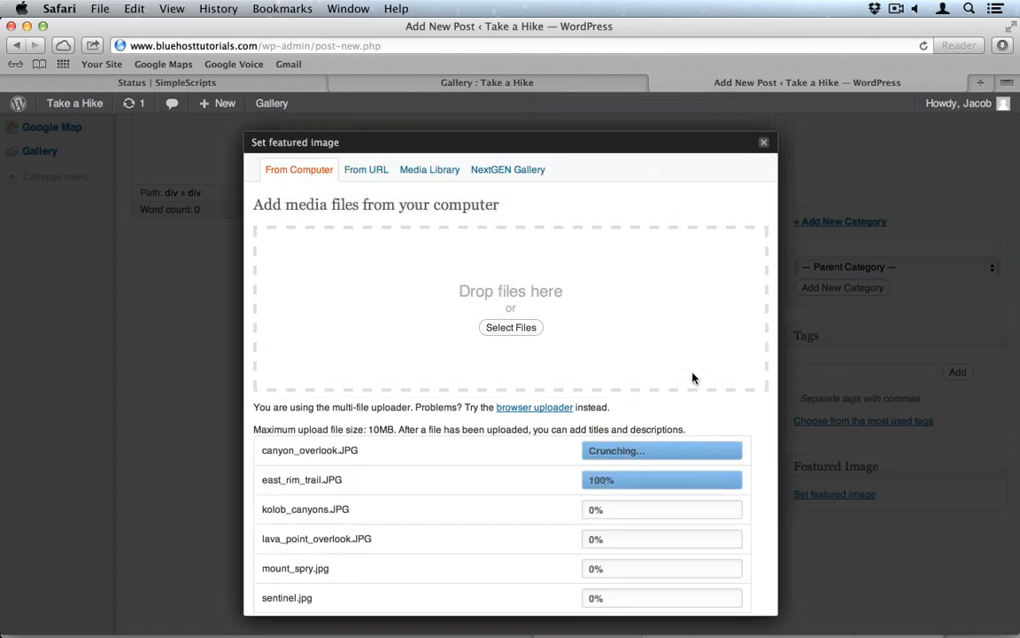
scroll(521, 431, "down", 5)
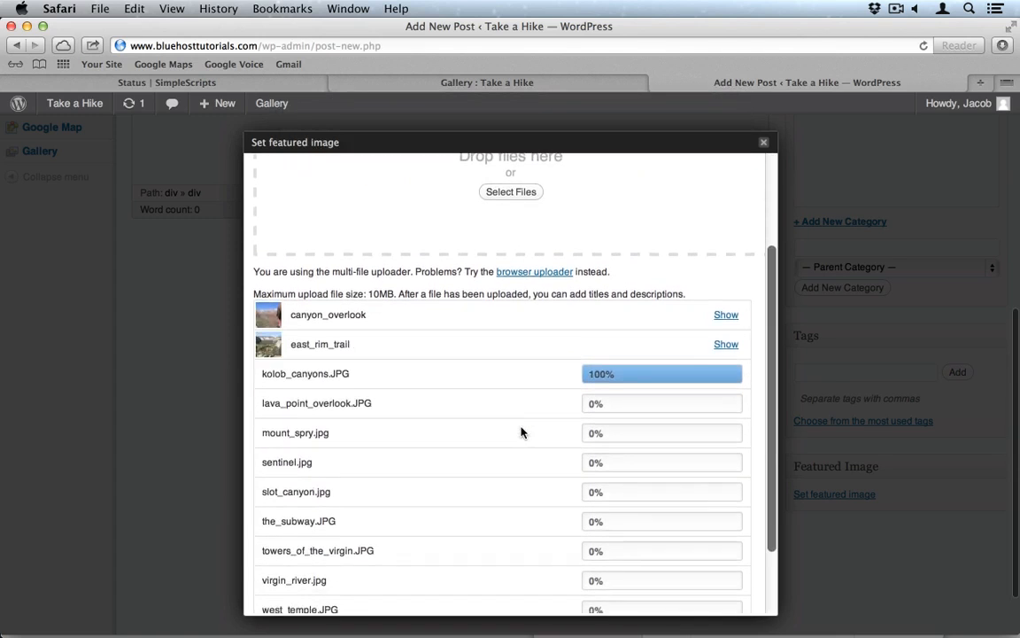
scroll(521, 431, "down", 3)
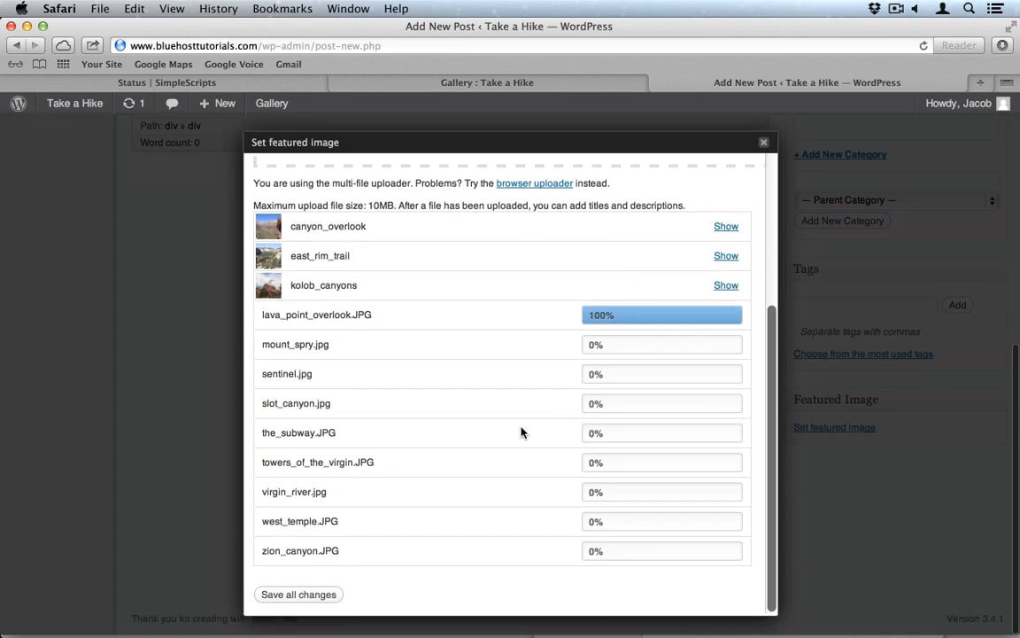
scroll(520, 431, "up", 5)
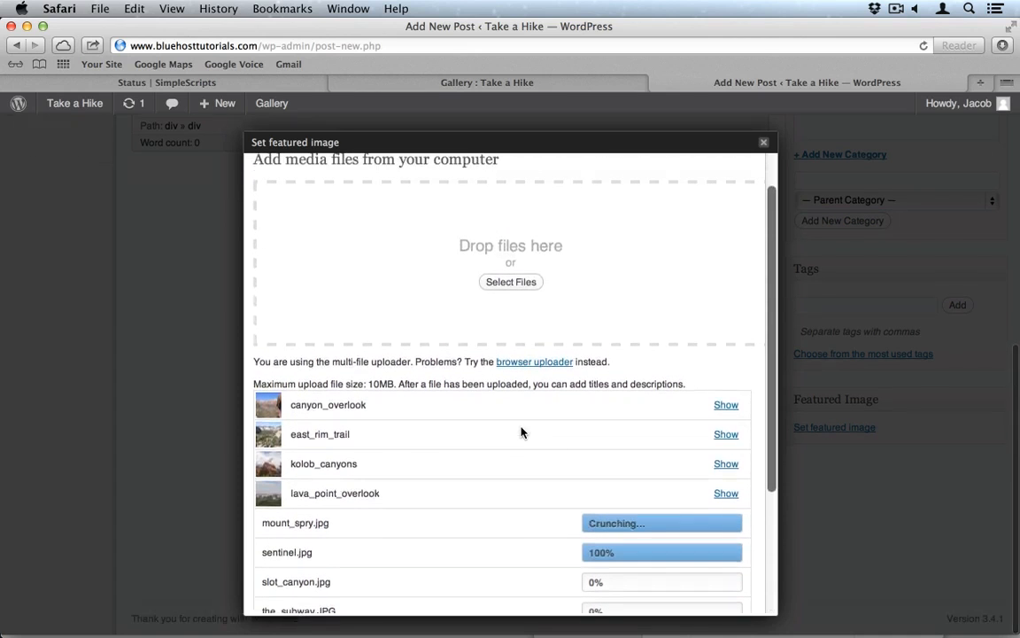
Step: Set canyon_overlook as the post's featured image and close the dialog
left_click(726, 405)
scroll(584, 423, "down", 5)
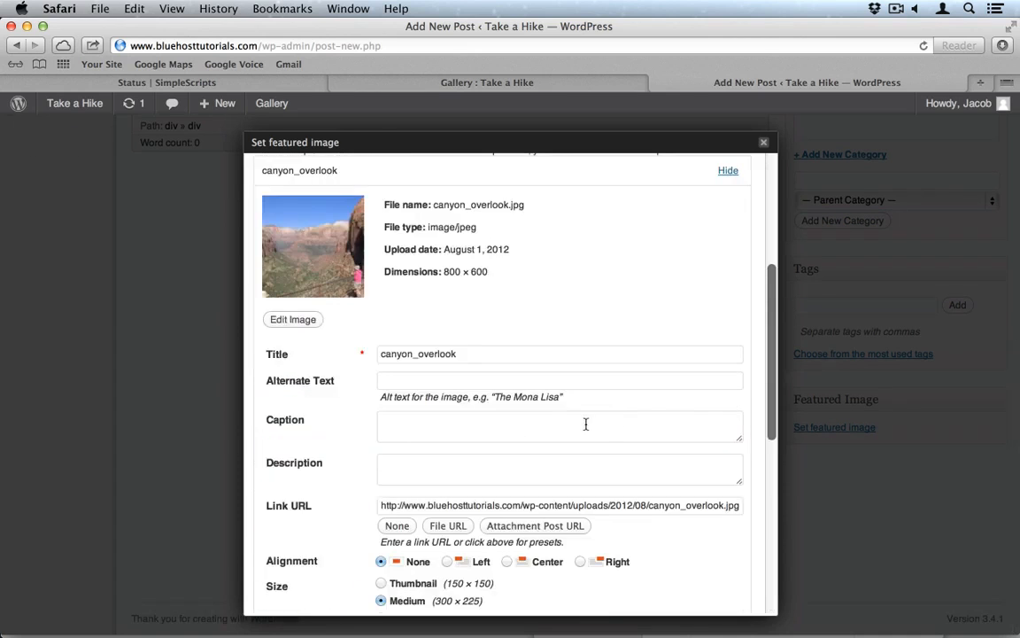
scroll(358, 402, "down", 5)
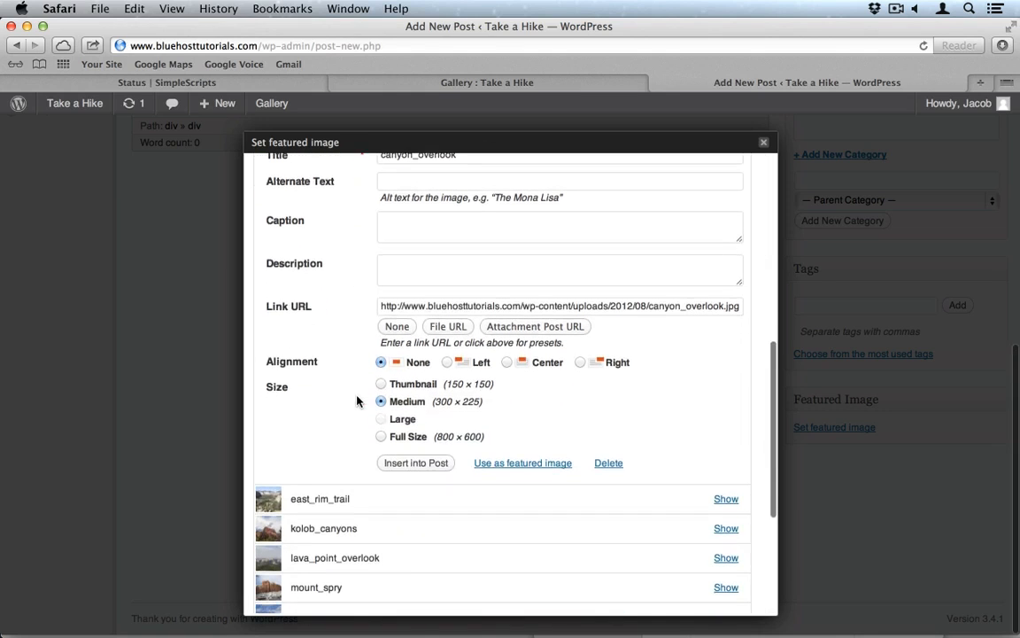
left_click(498, 462)
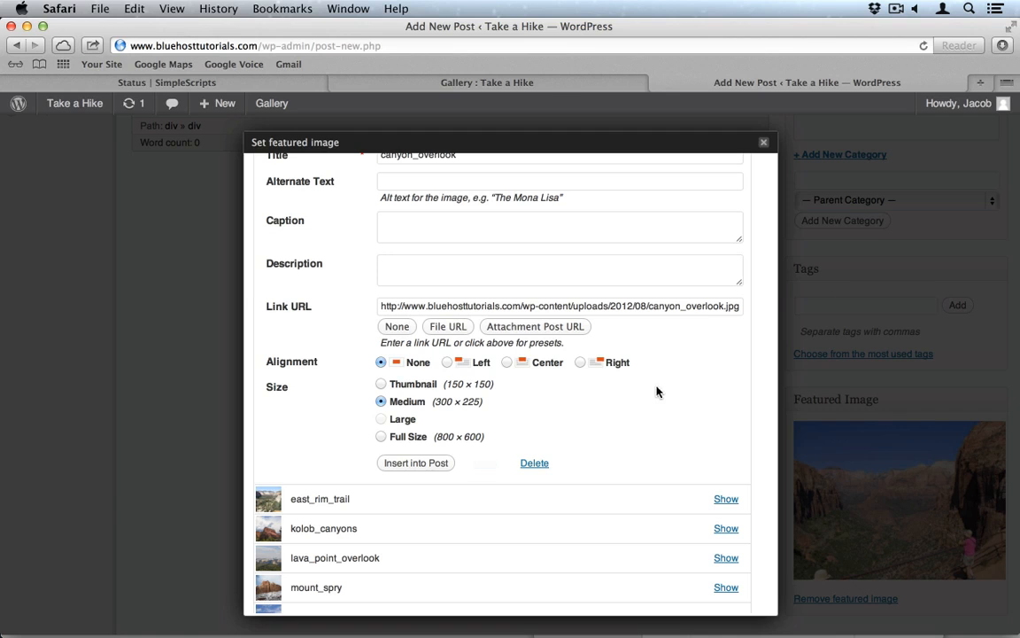
scroll(700, 368, "down", 5)
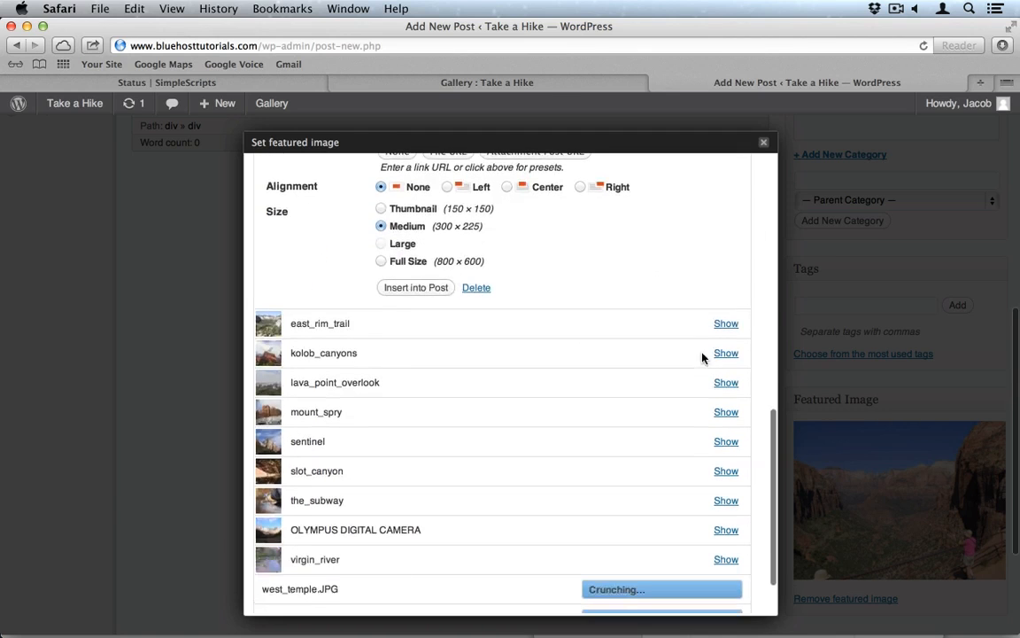
scroll(706, 346, "down", 2)
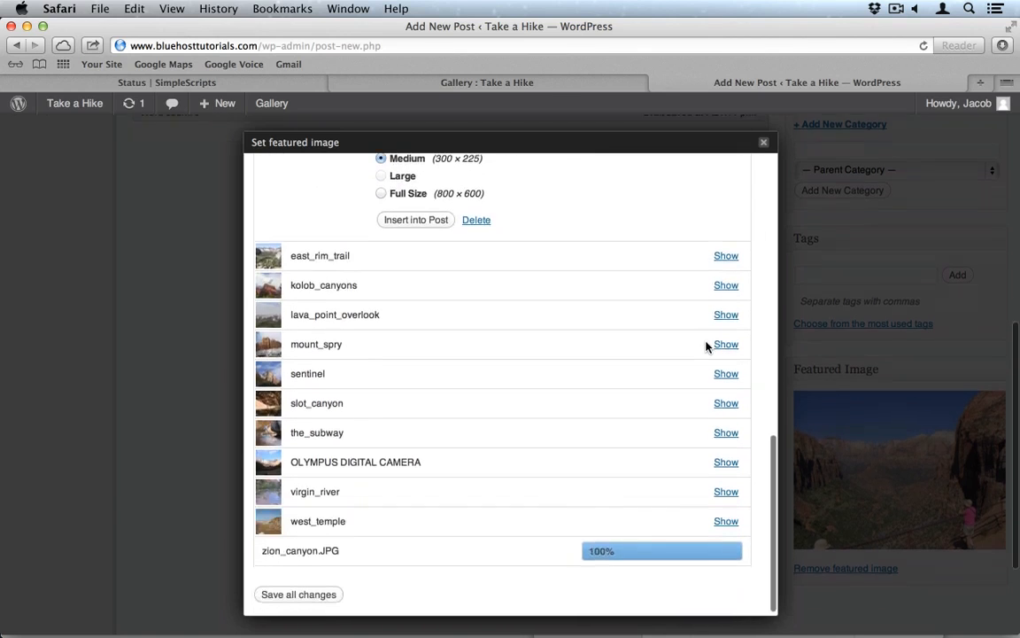
left_click(764, 142)
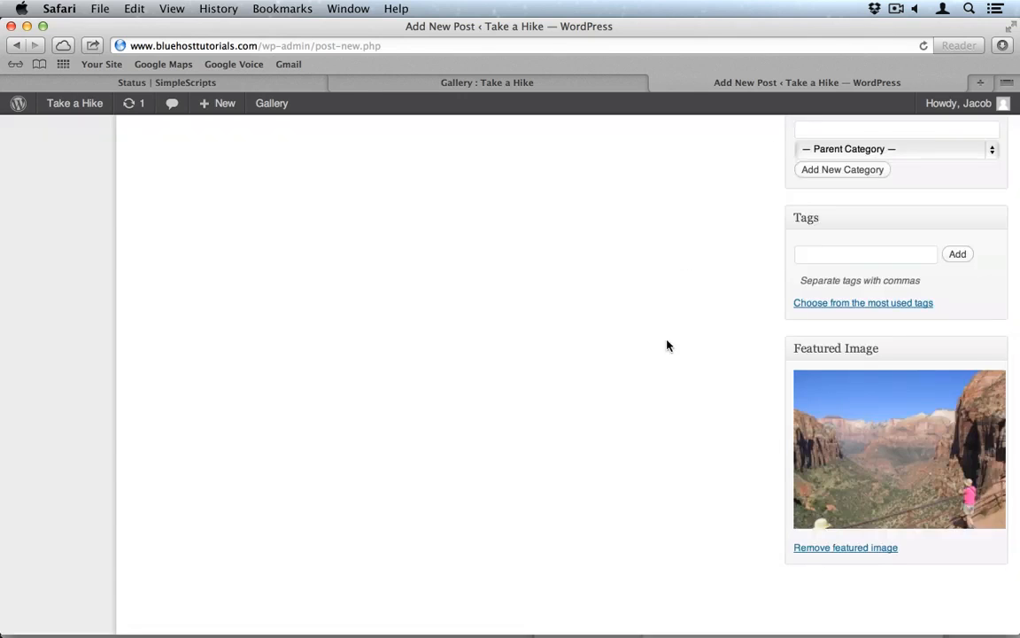
Step: Publish the Canyon Overlook post and start a new post
scroll(667, 347, "up", 10)
left_click(959, 246)
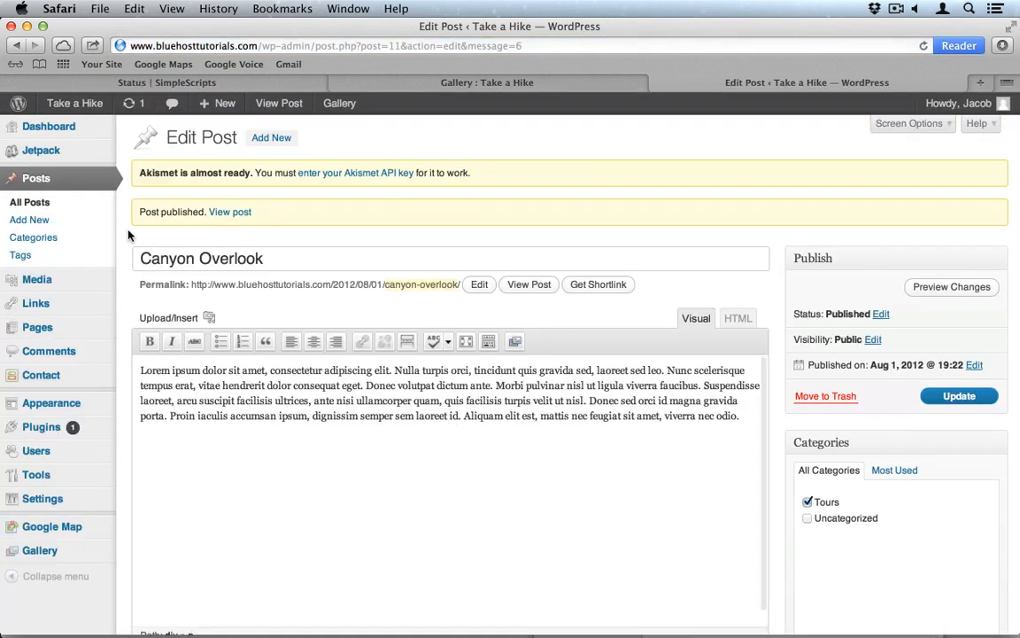
left_click(75, 226)
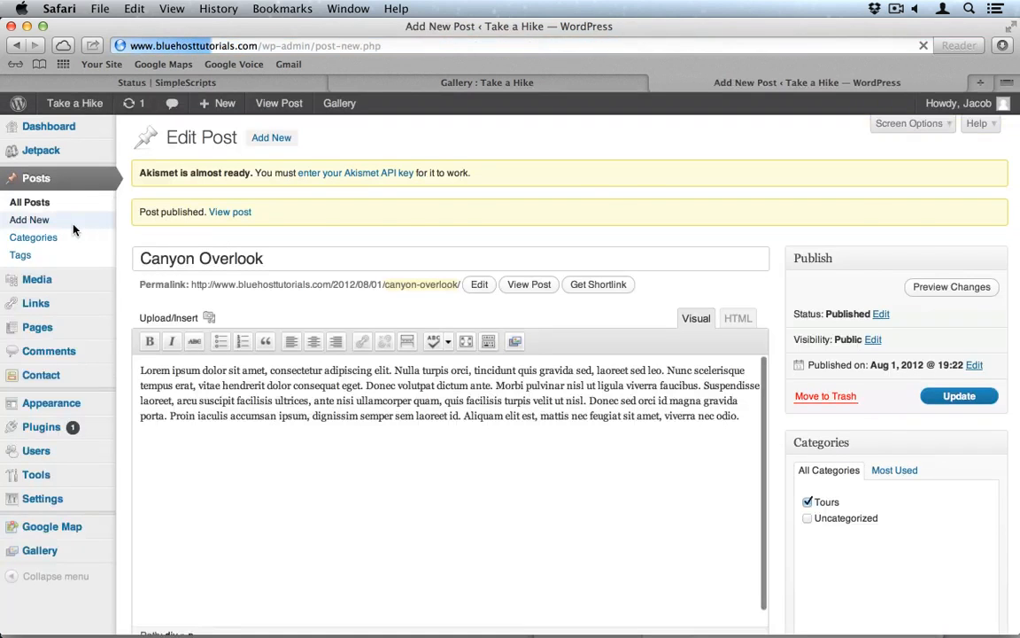
Step: Title the post 'Zion Canyon', paste the lorem ipsum body, and check the Tours category
left_click(265, 216)
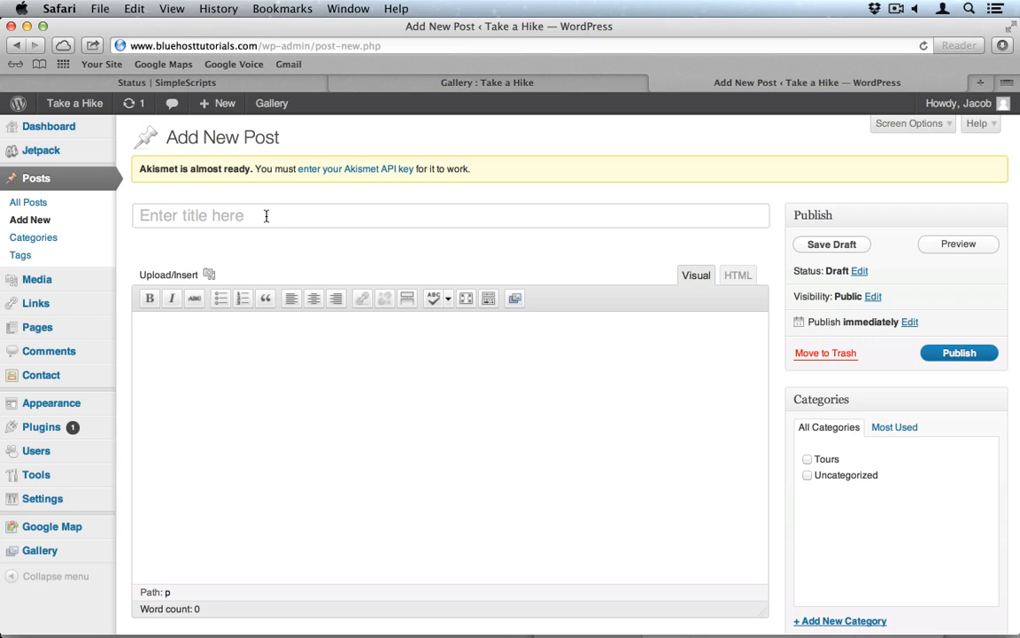
type("Zion Ca")
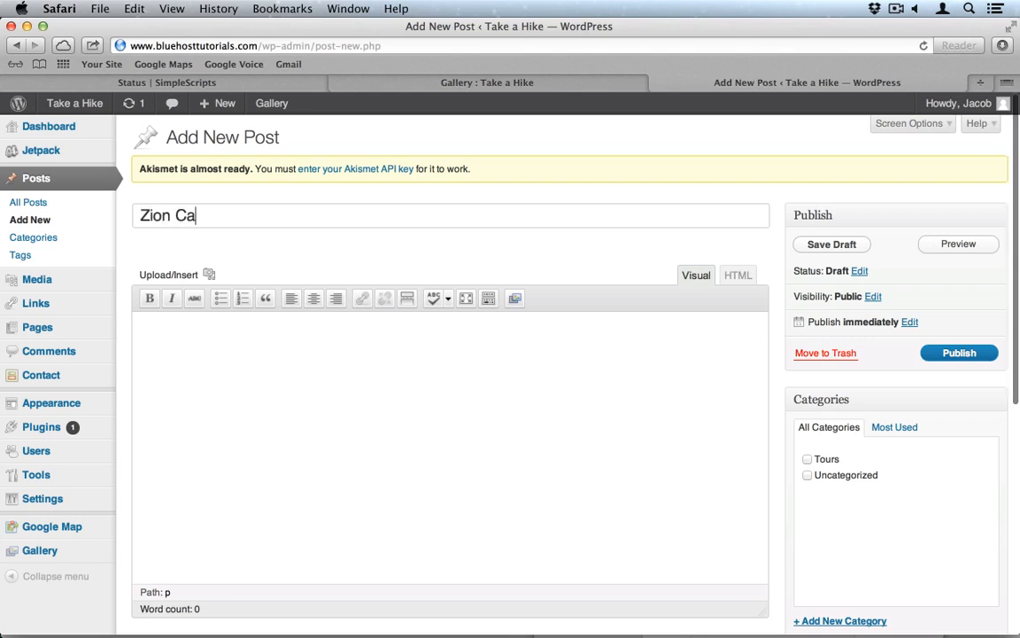
type("nyon")
left_click(302, 321)
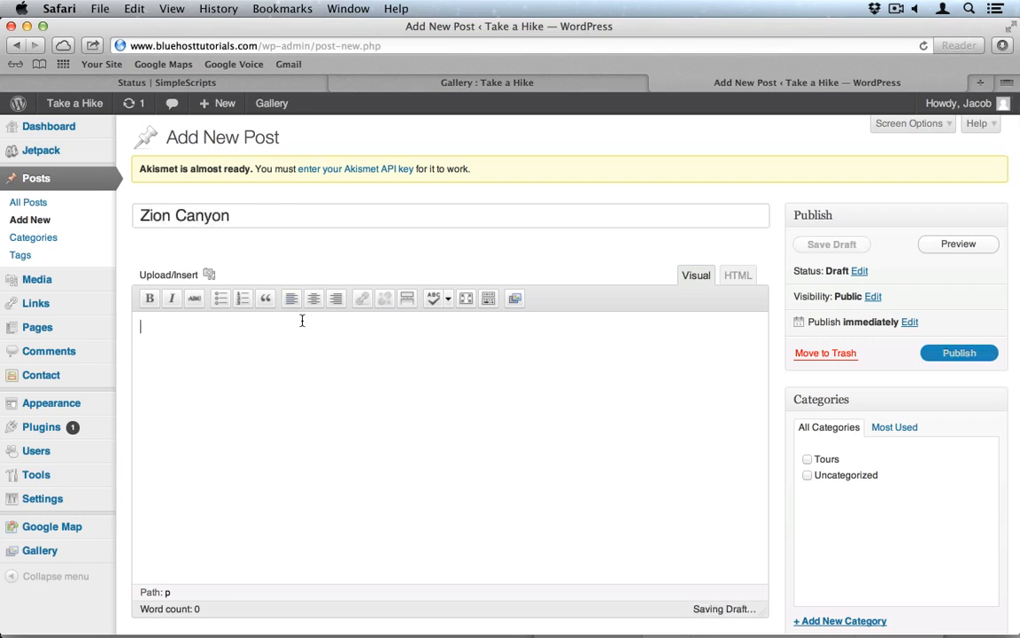
type("Lorem ipsum dolor sit amet, consectetur adipiscing elit. Nulla turpis orci, tincidunt quis gravida sed, laoreet sed leo. Nunc scelerisque tempus erat, vitae hendrerit dolor consequat eget. Donec volutpat dictum ante. Morbi pulvinar nisl ut ligula viverra faucibus. Suspendisse laoreet, arcu suscipit facilisis ultrices, ante nisi ullamcorper quam, quis facilisis turpis velit ut nisl. Donec sed orci id magna gravida porta. Proin iaculis accumsan ipsum, dignissim semper sem laoreet id. Aliquam elit est, mattis nec feugiat sit amet, viverra nec odio.")
scroll(780, 372, "down", 4)
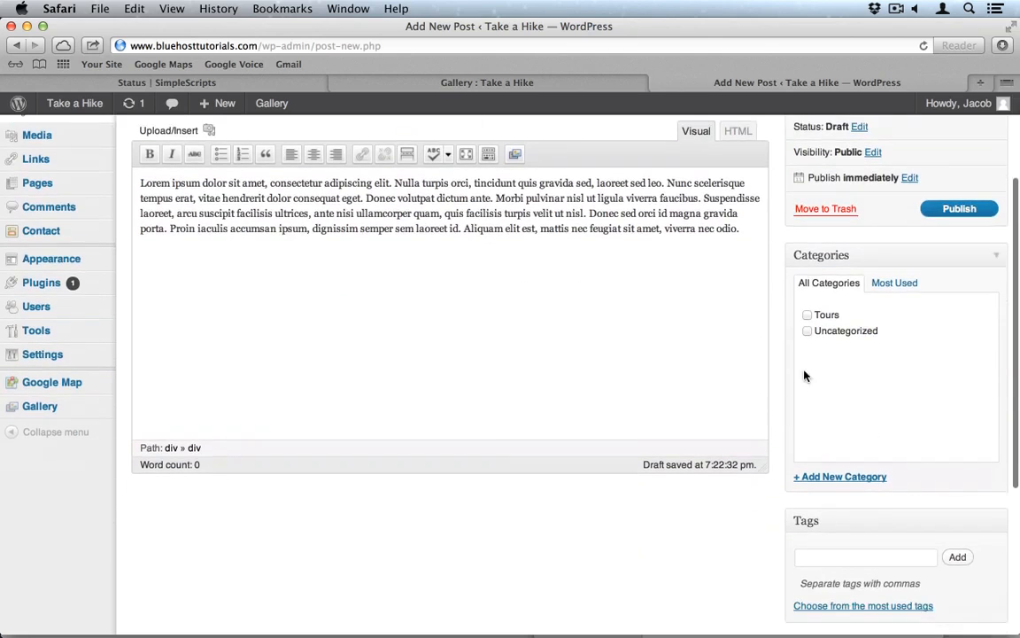
left_click(806, 315)
scroll(789, 350, "down", 4)
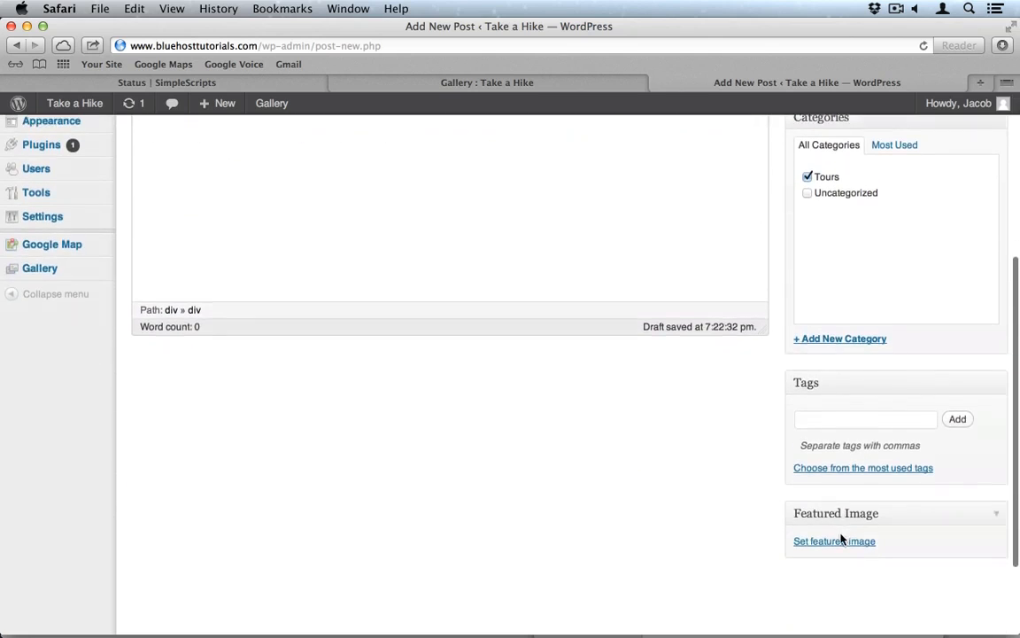
Step: Choose zion_canyon from the Media Library as the post's featured image
left_click(818, 541)
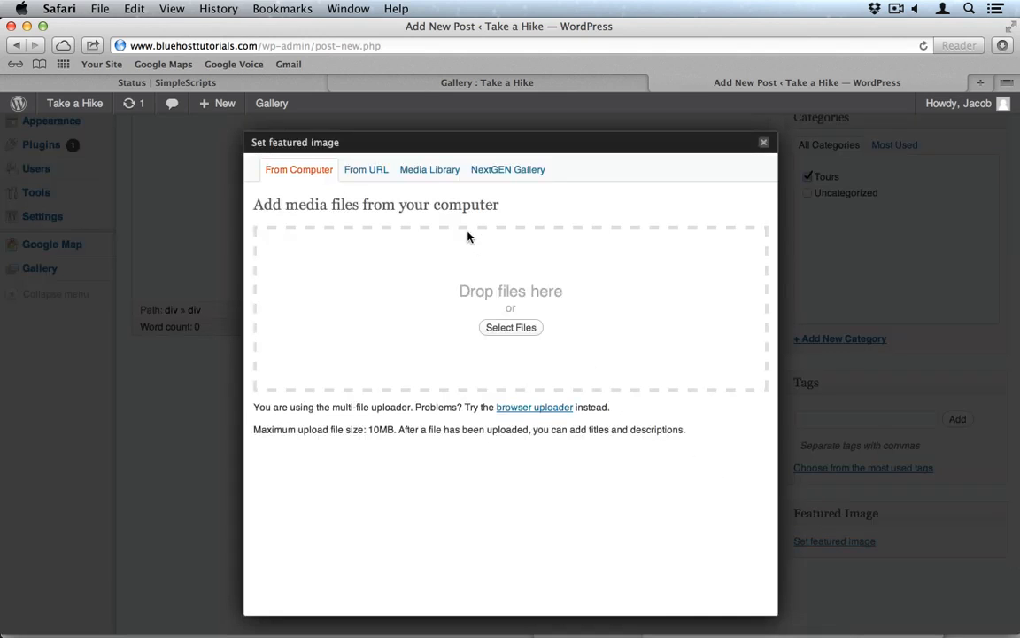
left_click(436, 180)
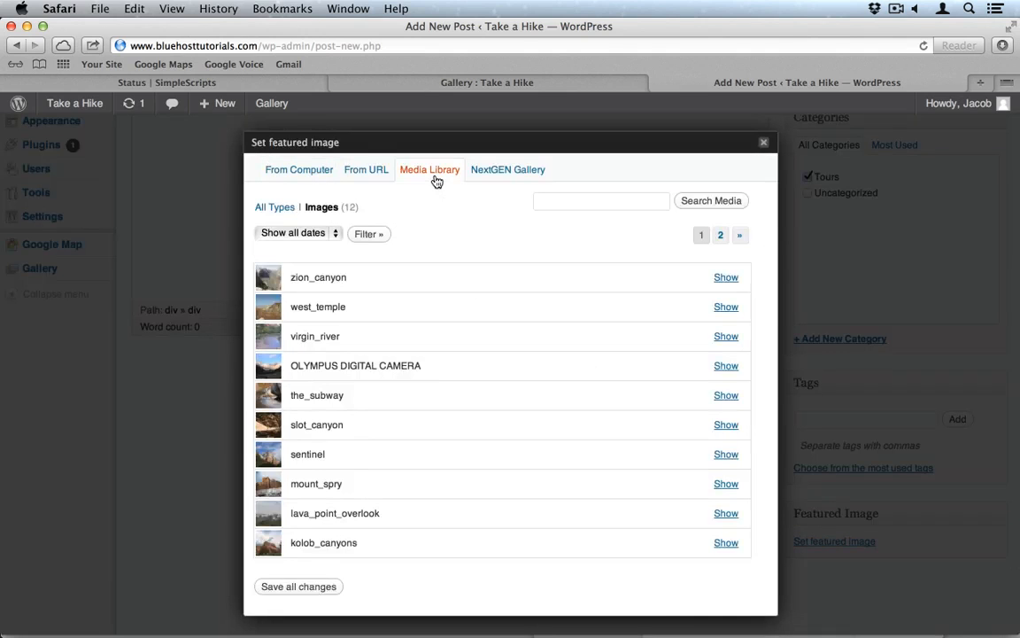
scroll(444, 486, "down", 3)
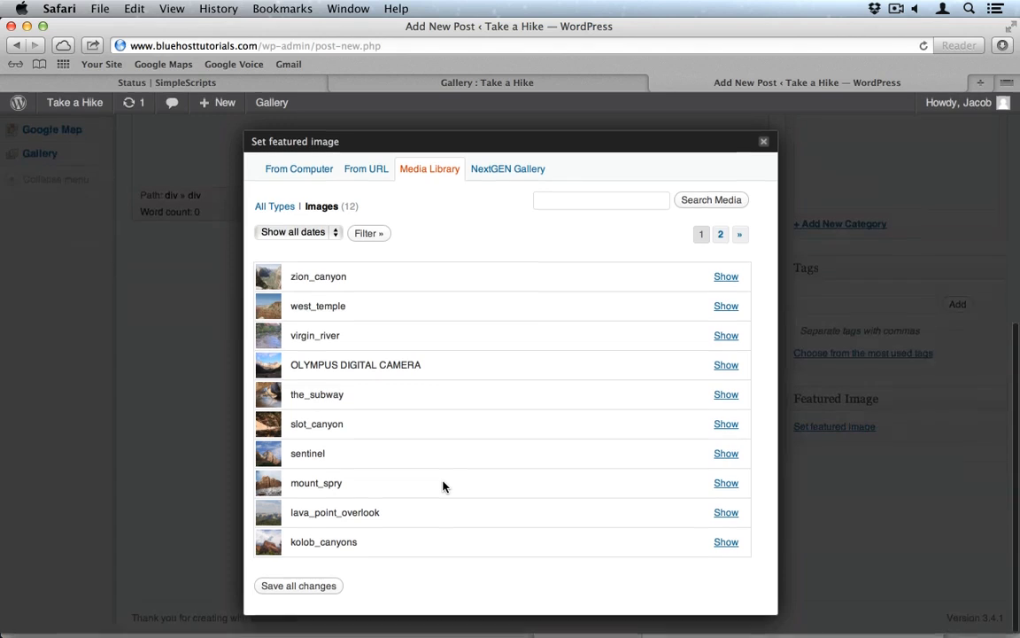
left_click(719, 235)
left_click(701, 237)
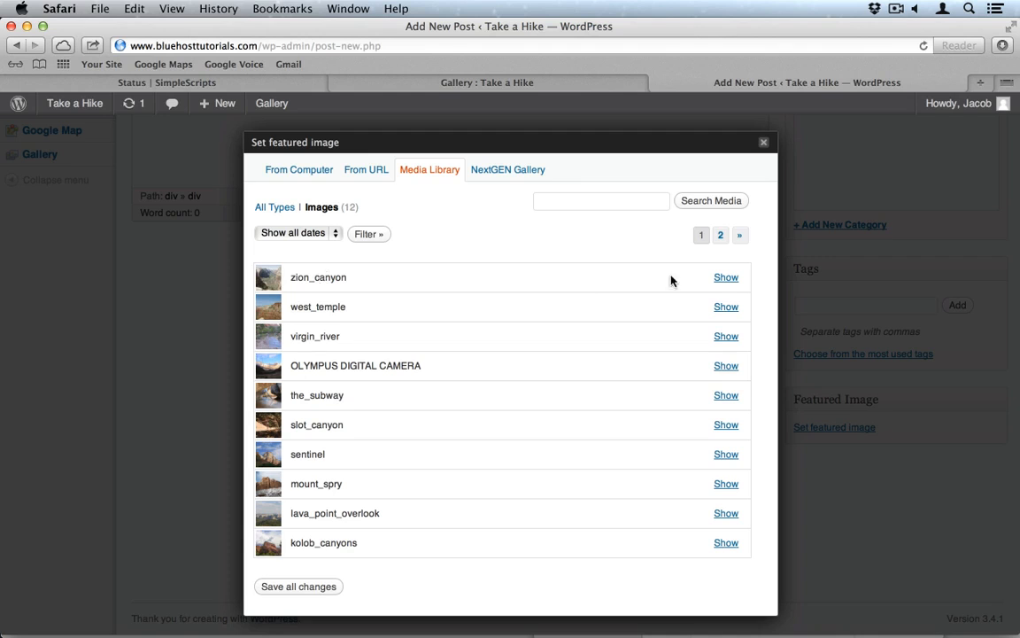
left_click(725, 277)
scroll(491, 383, "down", 3)
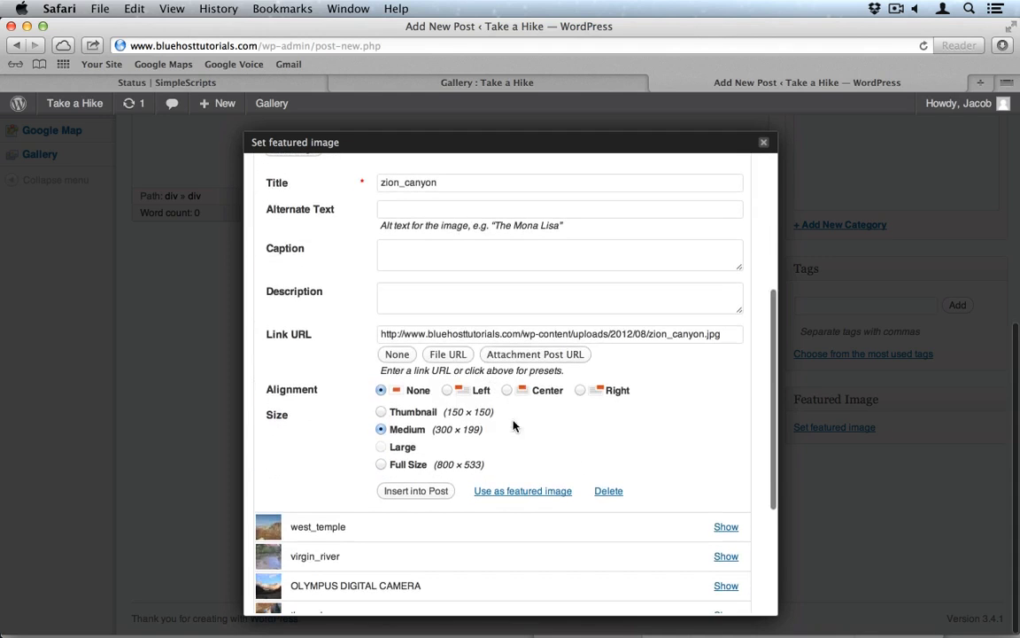
left_click(530, 492)
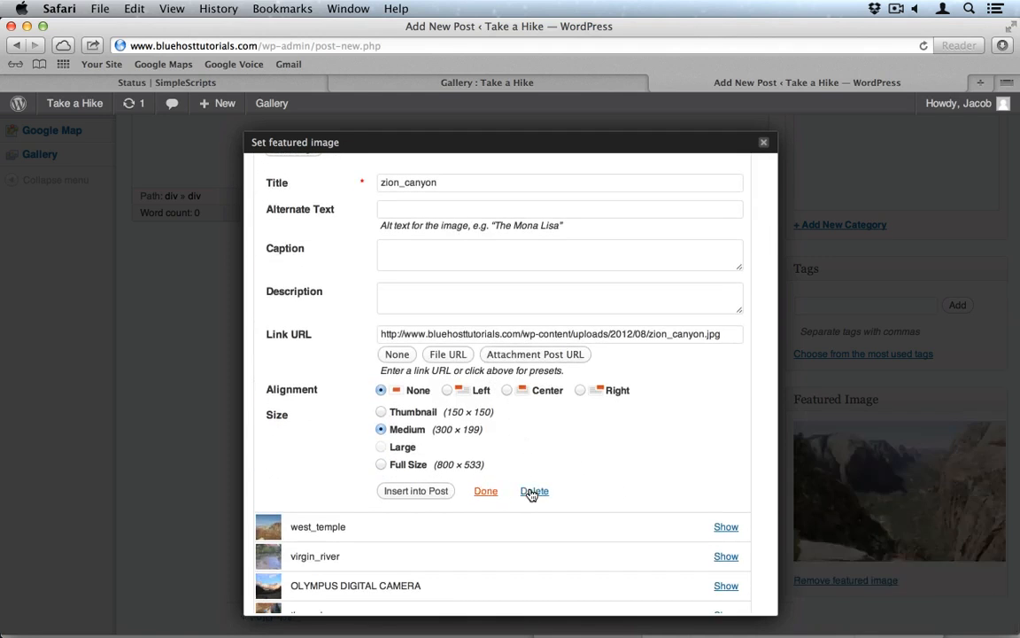
left_click(763, 144)
Step: Publish the Zion Canyon post and begin another new post
scroll(767, 160, "up", 8)
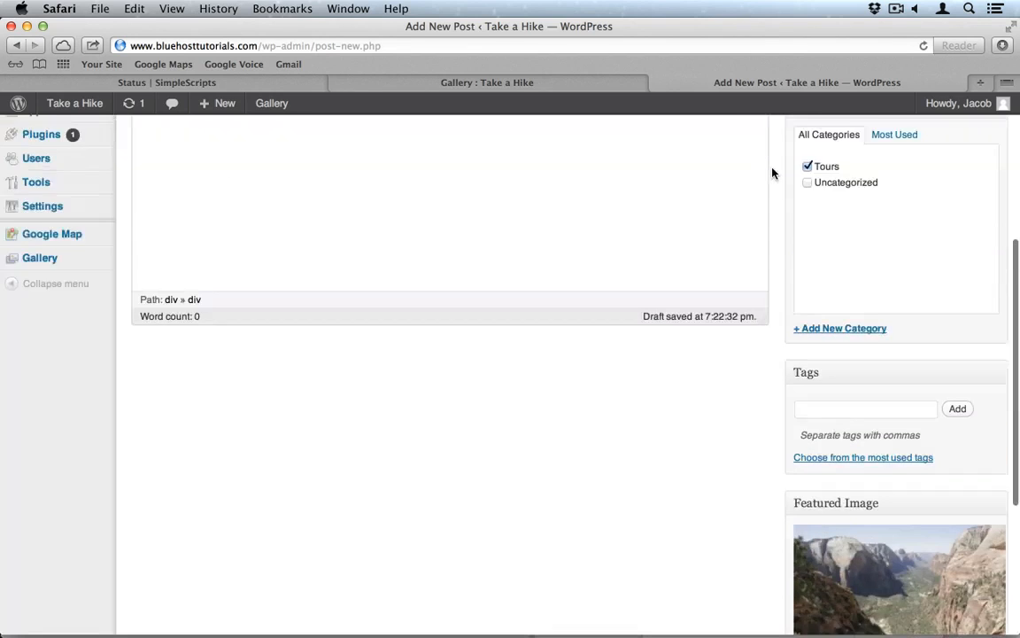
left_click(958, 302)
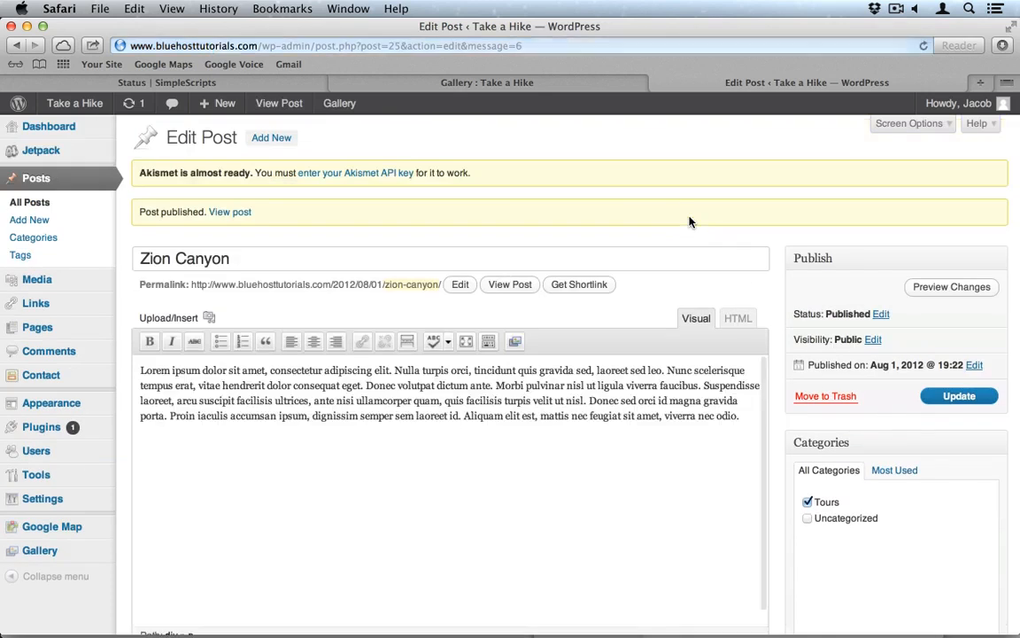
left_click(72, 219)
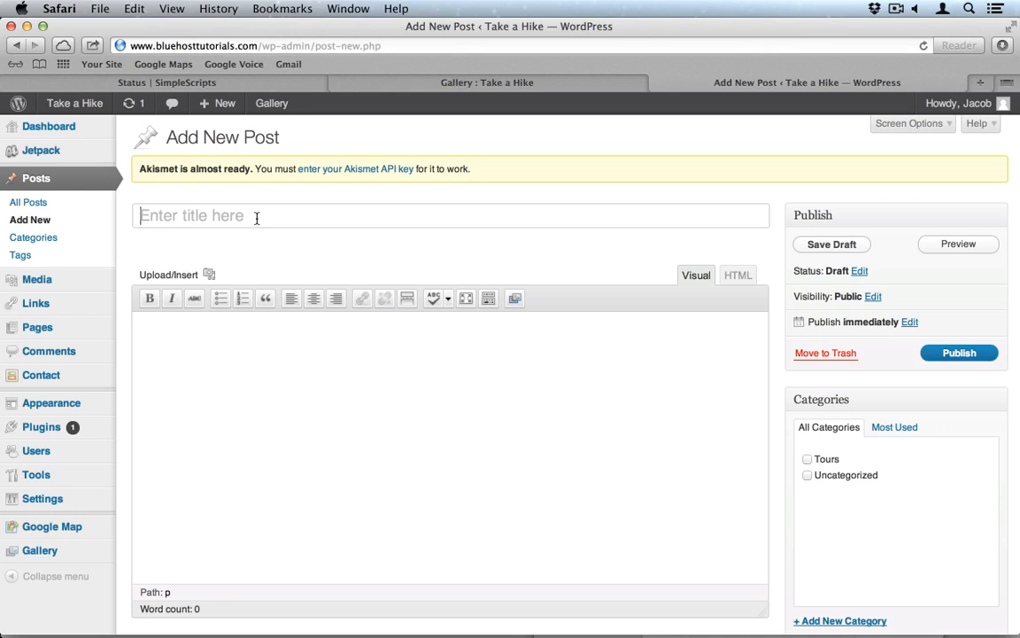
Step: After checking the Zion photo names in Finder, title the post 'East Rim Trail' and paste placeholder text
left_click(257, 218)
key("super+Tab")
key("super+Tab")
key("super+Tab")
key("super+Tab")
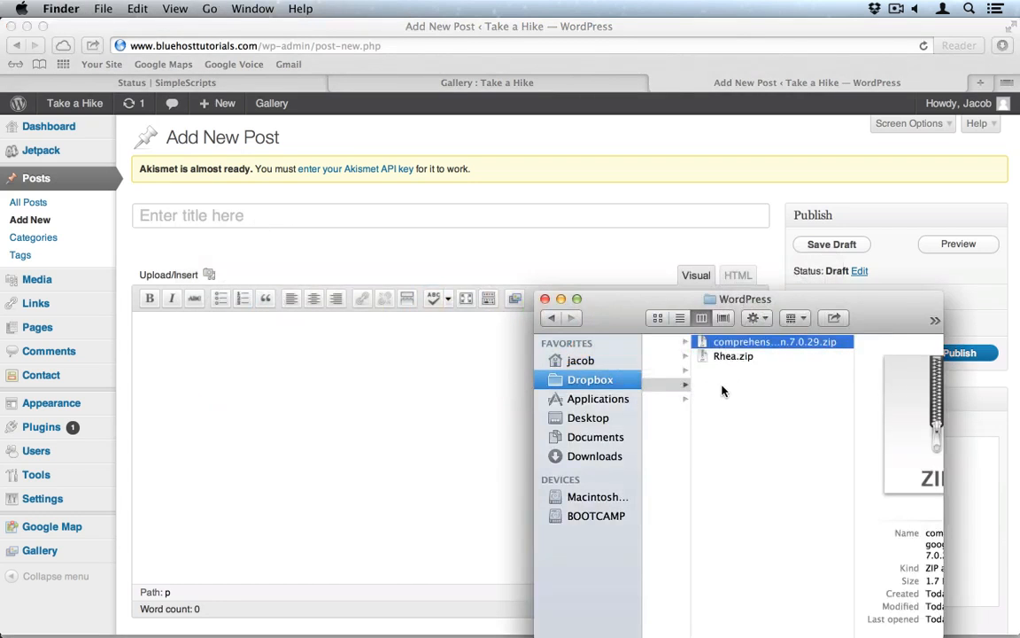
scroll(724, 387, "left", 5)
left_click(723, 356)
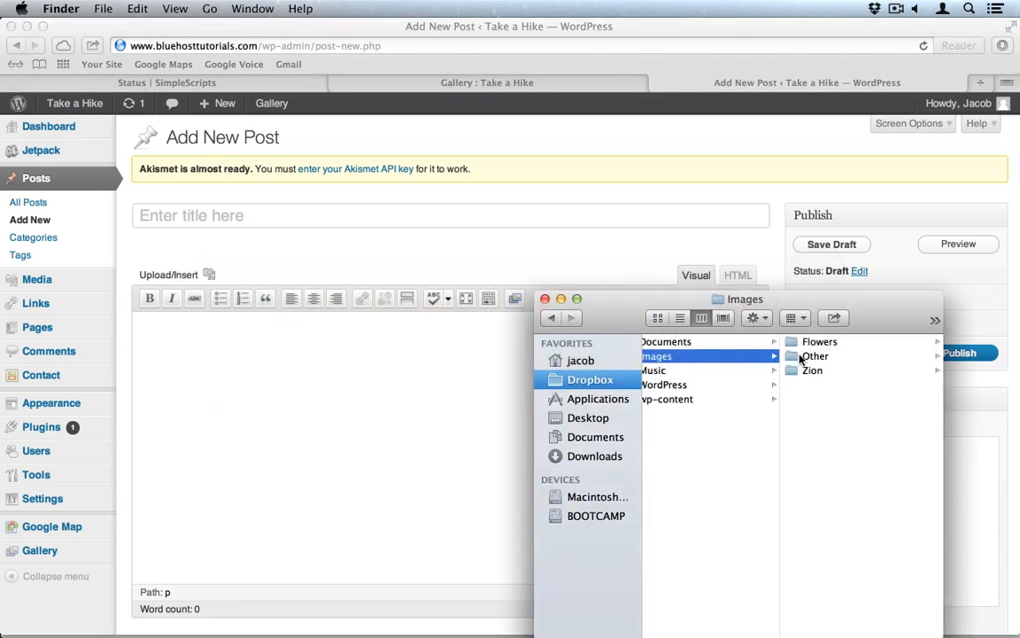
left_click(809, 370)
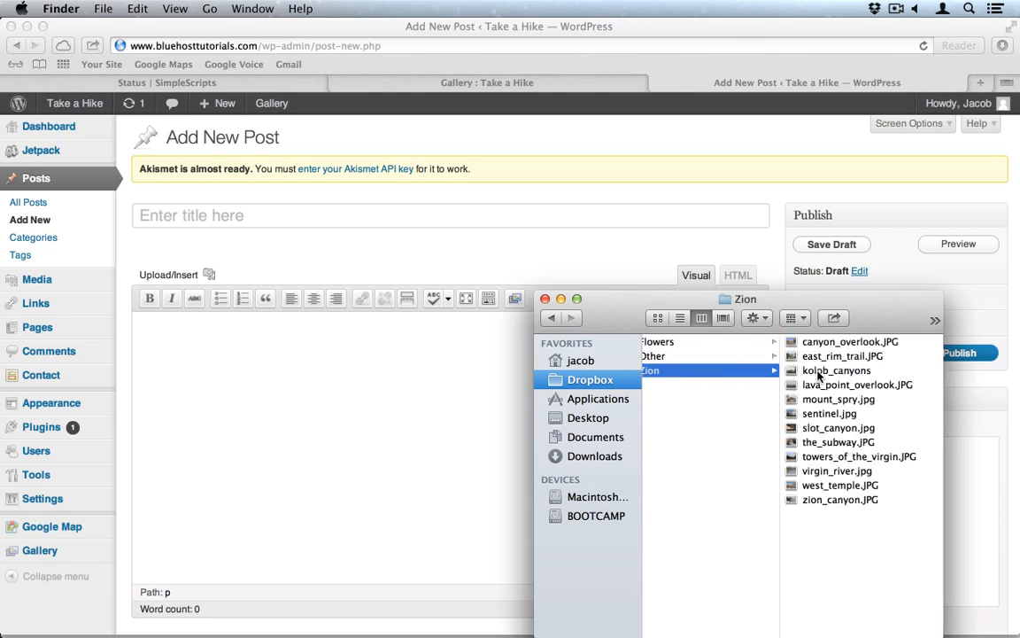
left_click(257, 214)
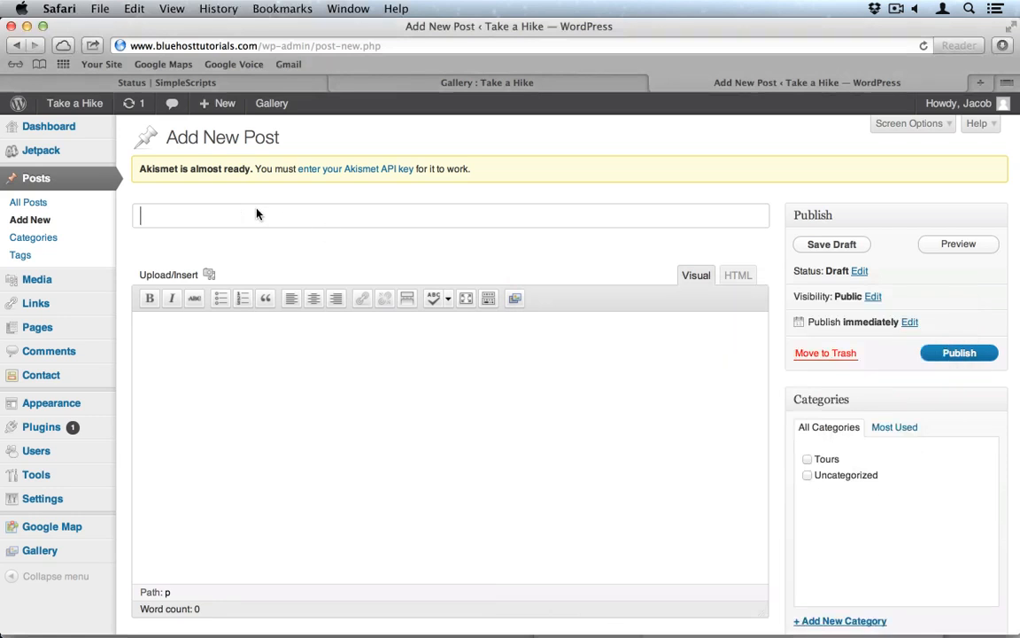
type("East Rim Trail")
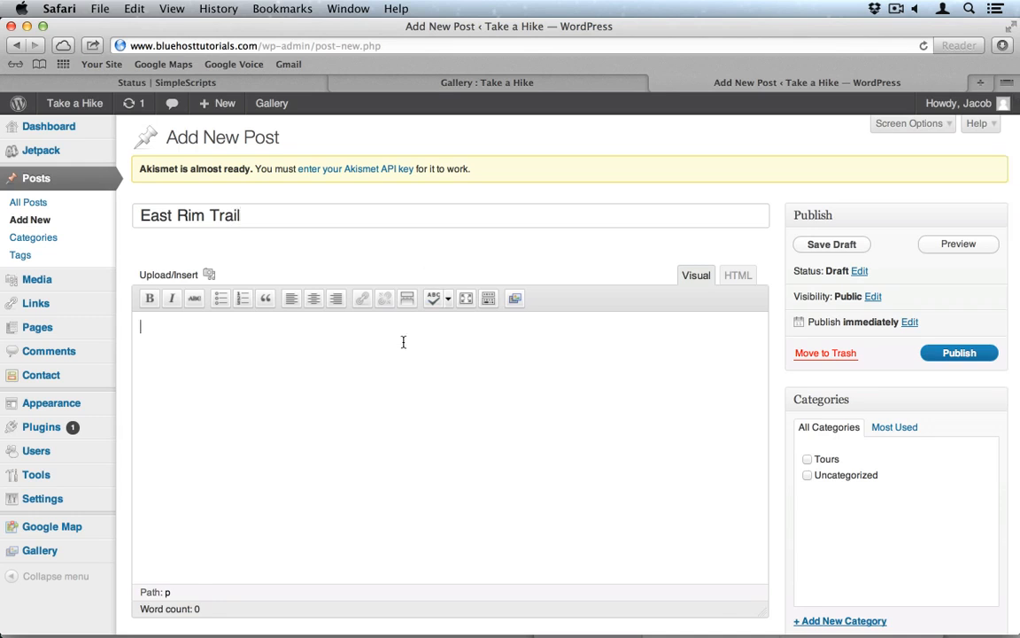
type("Lorem ipsum dolor sit amet, consectetur adipiscing elit. Nulla turpis orci, tincidunt quis gravida sed, laoreet sed leo. Nunc scelerisque tempus erat, vitae hendrerit dolor consequat eget. Donec volutpat dictum ante. Morbi pulvinar nisl ut ligula viverra faucibus. Suspendisse laoreet, arcu suscipit facilisis ultrices, ante nisi ullamcorper quam, quis facilisis turpis velit ut nisl. Donec sed orci id magna gravida porta. Proin iaculis accumsan ipsum, dignissim semper sem laoreet id. Aliquam elit est, mattis nec feugiat sit amet, viverra nec odio.")
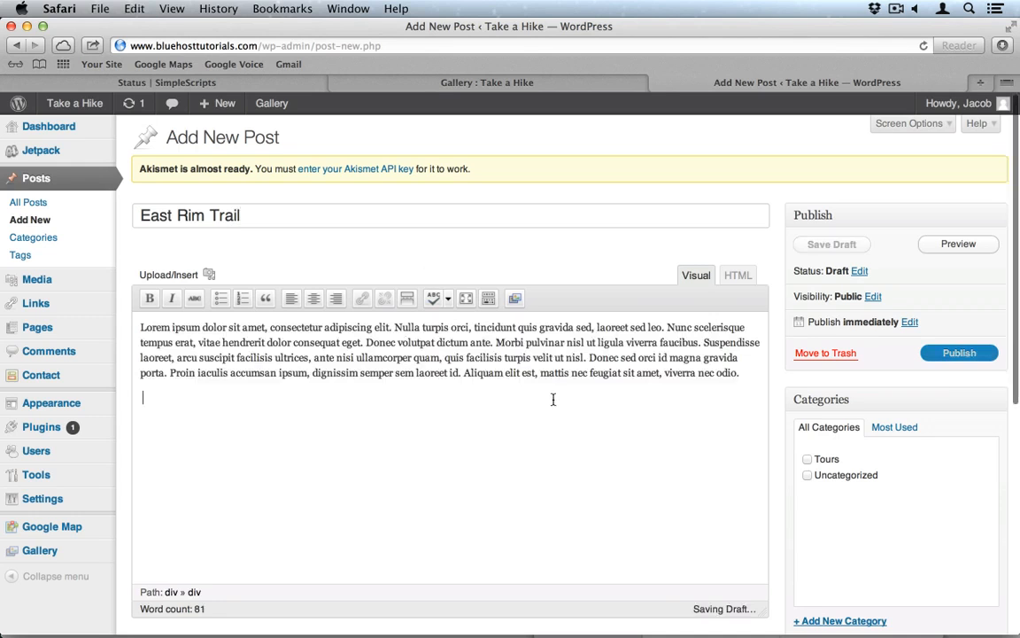
scroll(553, 399, "down", 5)
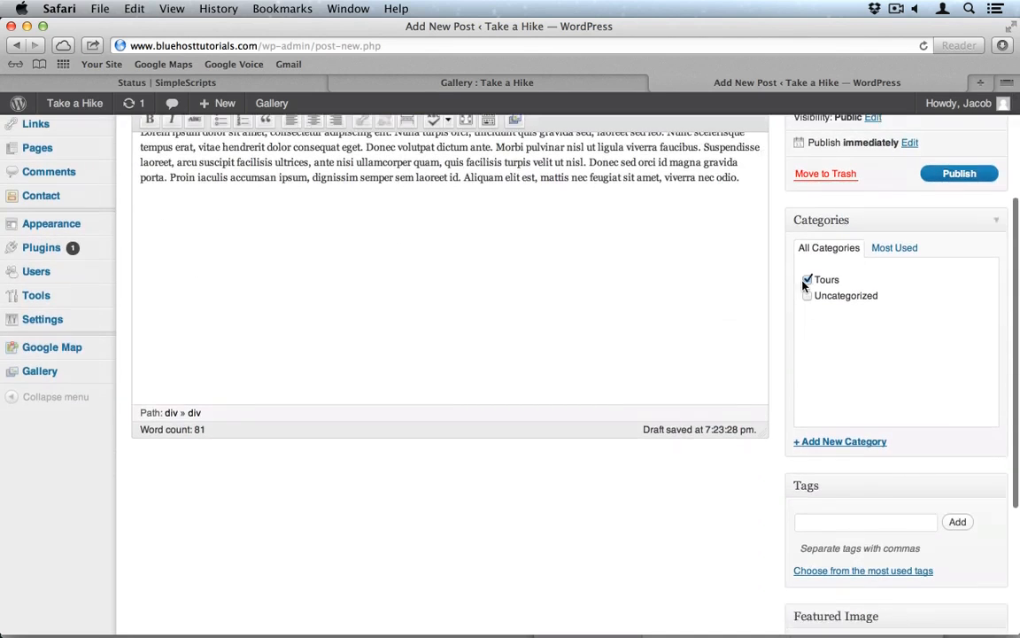
scroll(783, 347, "down", 4)
Step: Set east_rim_trail from Media Library page 2 as the featured image and publish the post
left_click(837, 483)
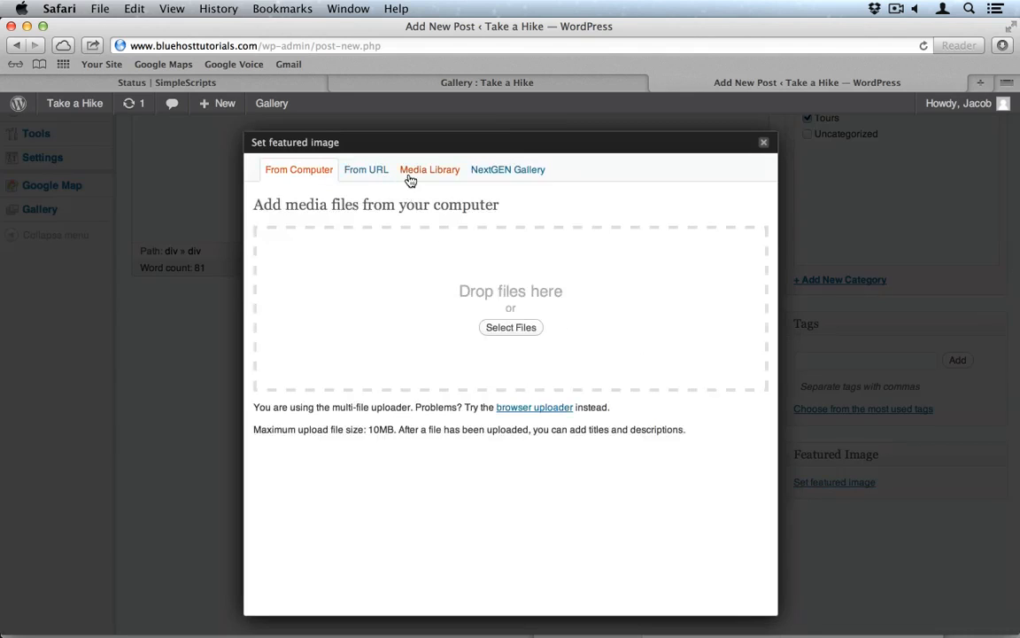
left_click(432, 171)
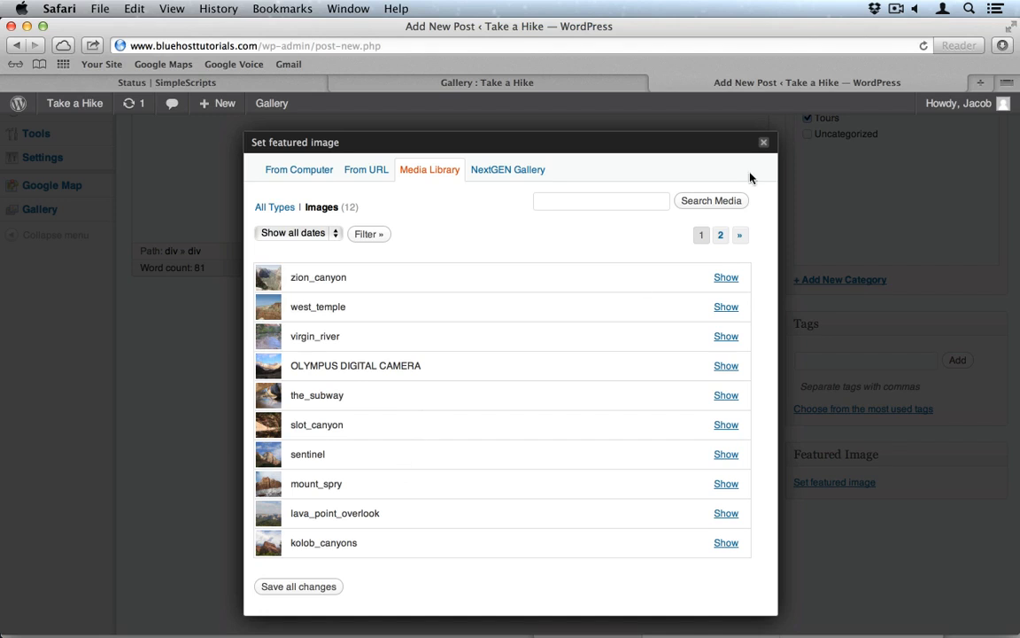
left_click(720, 234)
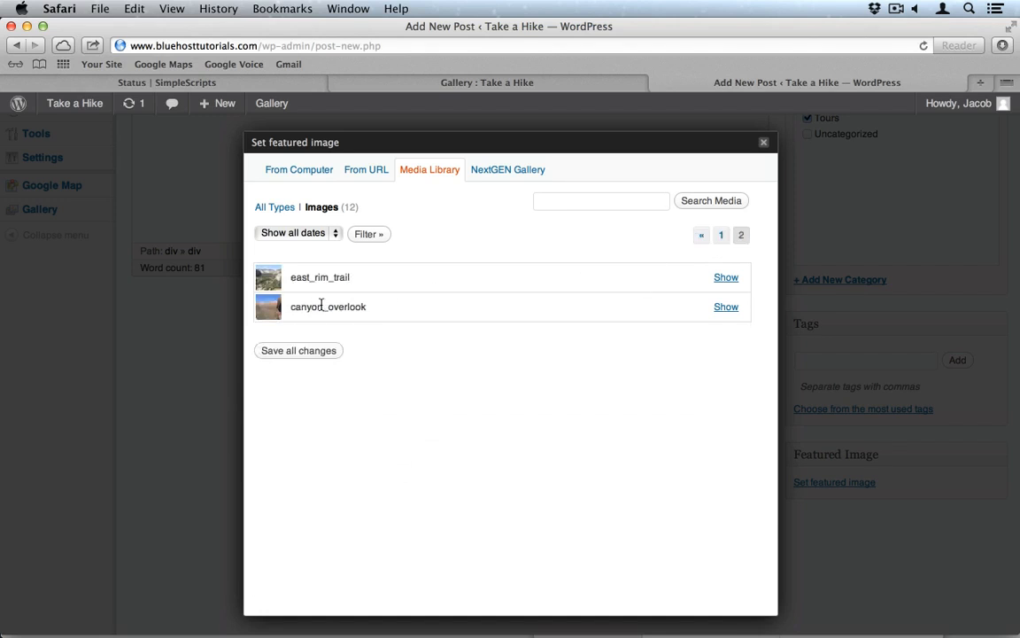
left_click(727, 277)
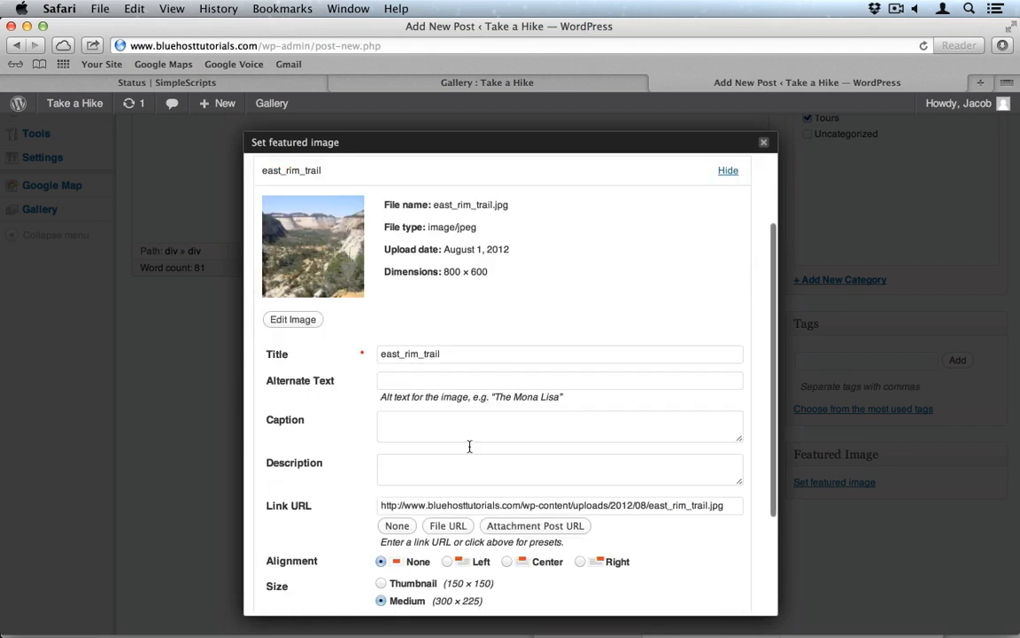
scroll(465, 452, "down", 3)
left_click(515, 516)
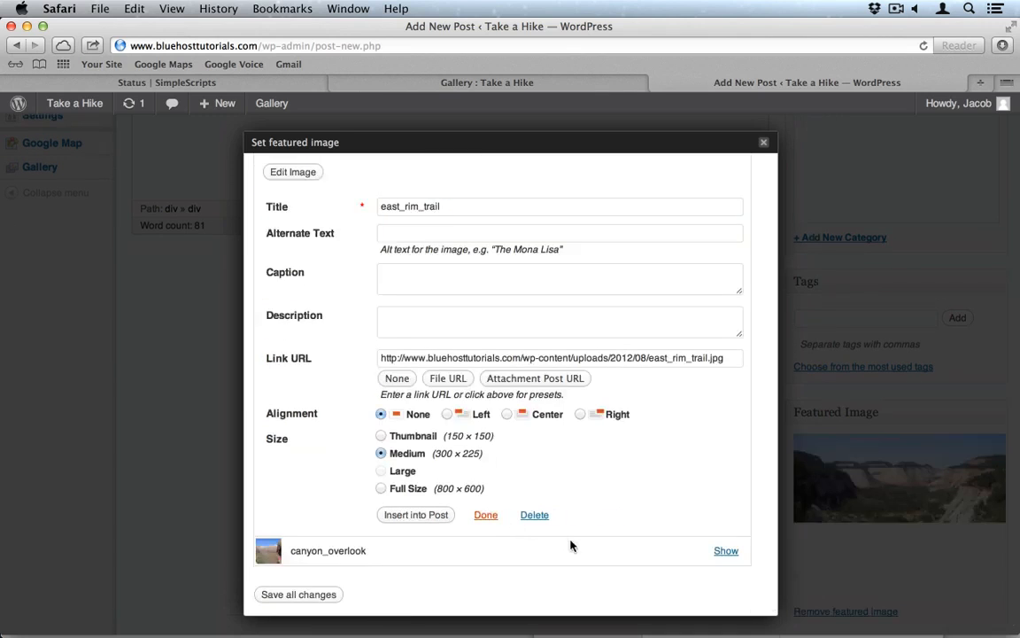
left_click(765, 143)
scroll(765, 296, "up", 5)
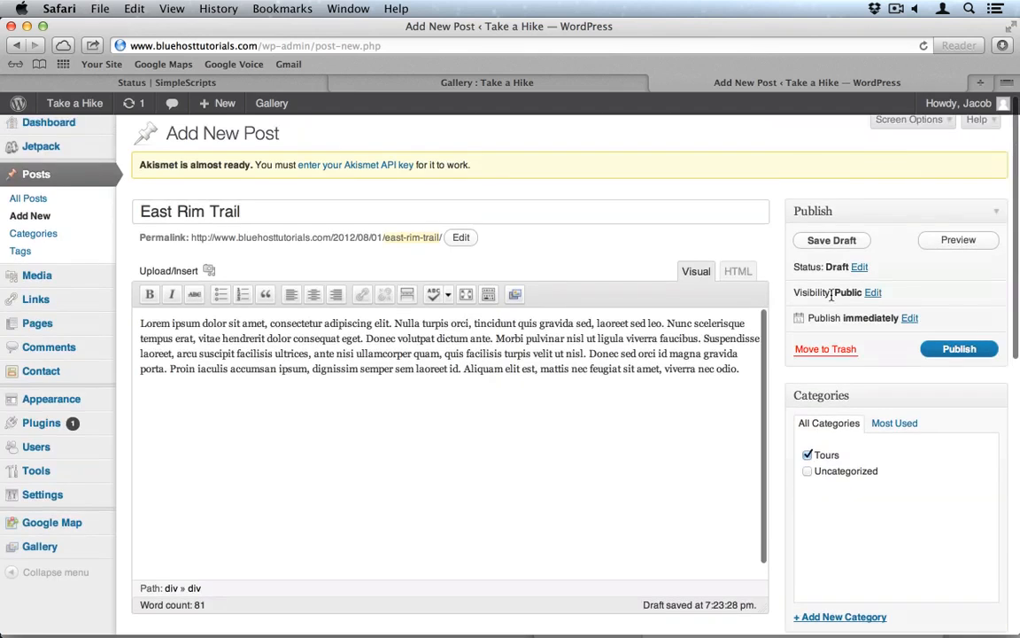
left_click(974, 352)
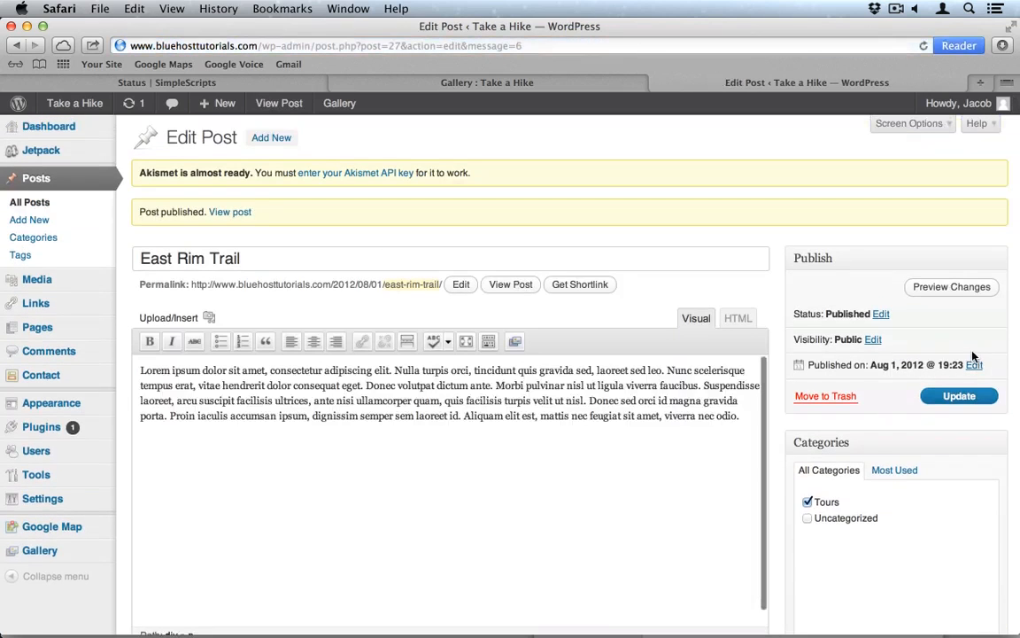
Step: Create a new post titled 'Slot Canyon' and paste placeholder text into its body
left_click(59, 220)
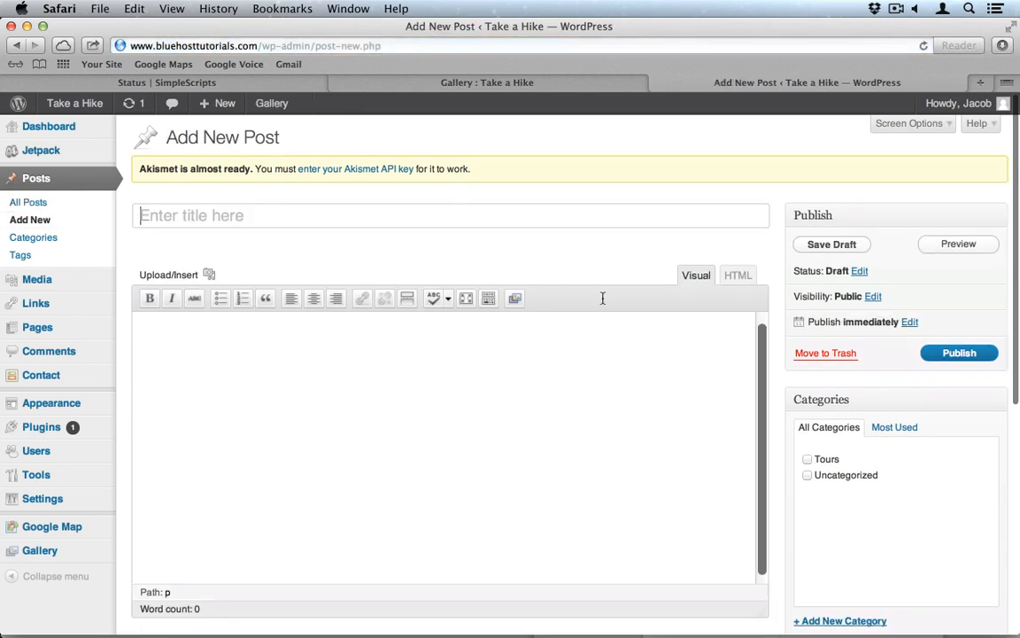
key("super+Tab")
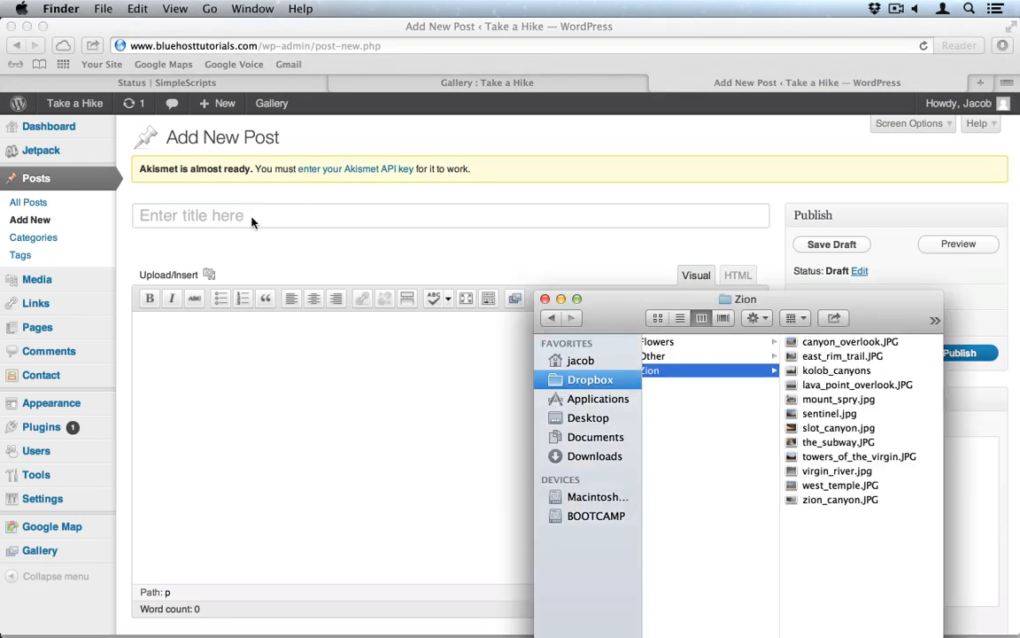
left_click(251, 222)
type("Slot Ca")
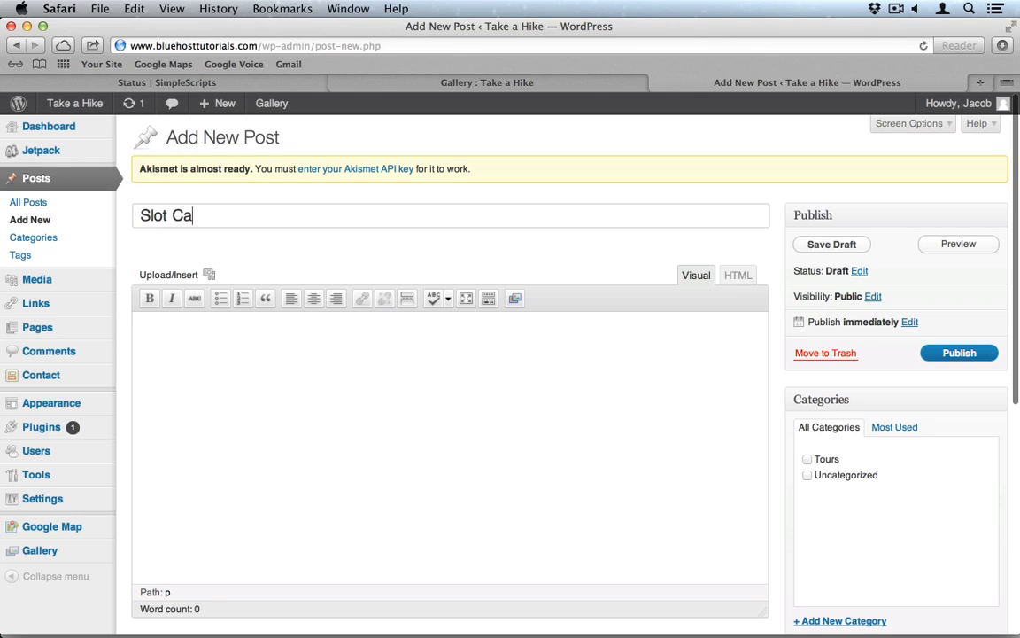
type("nyon")
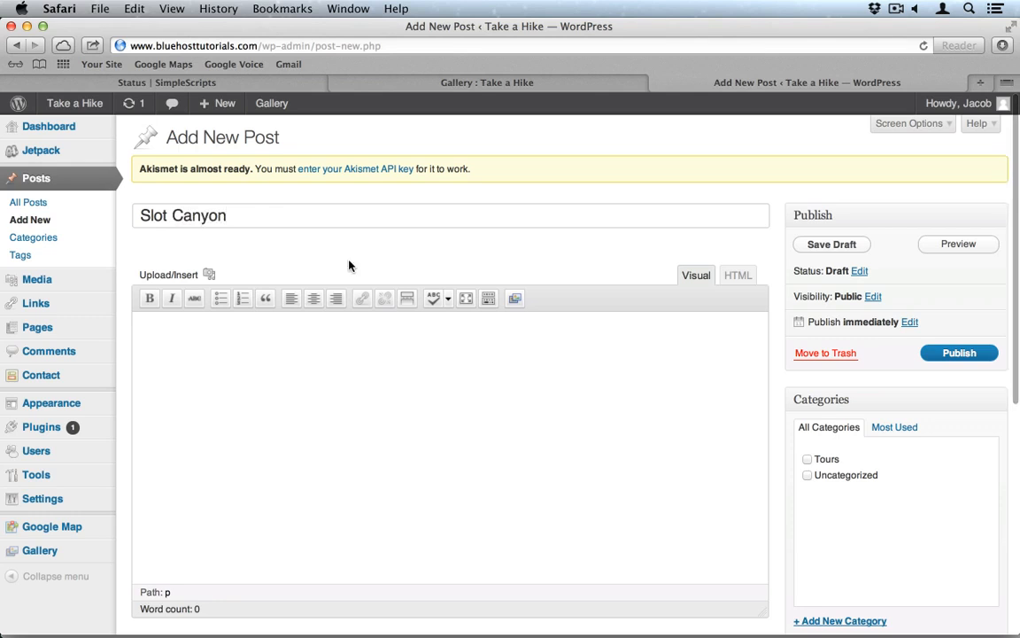
left_click(400, 383)
type("Lorem ipsum dolor sit amet, consectetur adipiscing elit. Nulla turpis orci, tincidunt quis gravida sed, laoreet sed leo. Nunc scelerisque tempus erat, vitae hendrerit dolor consequat eget. Donec volutpat dictum ante. Morbi pulvinar nisl ut ligula viverra faucibus. Suspendisse laoreet, arcu suscipit facilisis ultrices, ante nisi ullamcorper quam, quis facilisis turpis velit ut nisl. Donec sed orci id magna gravida porta. Proin iaculis accumsan ipsum, dignissim semper sem laoreet id. Aliquam elit est, mattis nec feugiat sit amet, viverra nec odio.")
scroll(400, 384, "down", 5)
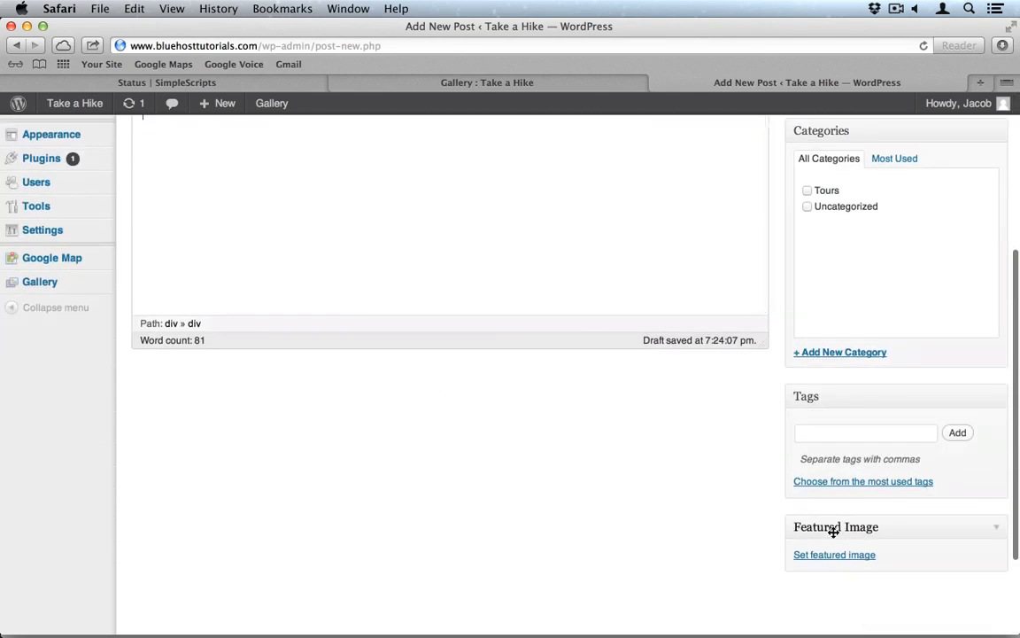
Step: Set the slot_canyon image from the Media Library as the featured image
left_click(854, 555)
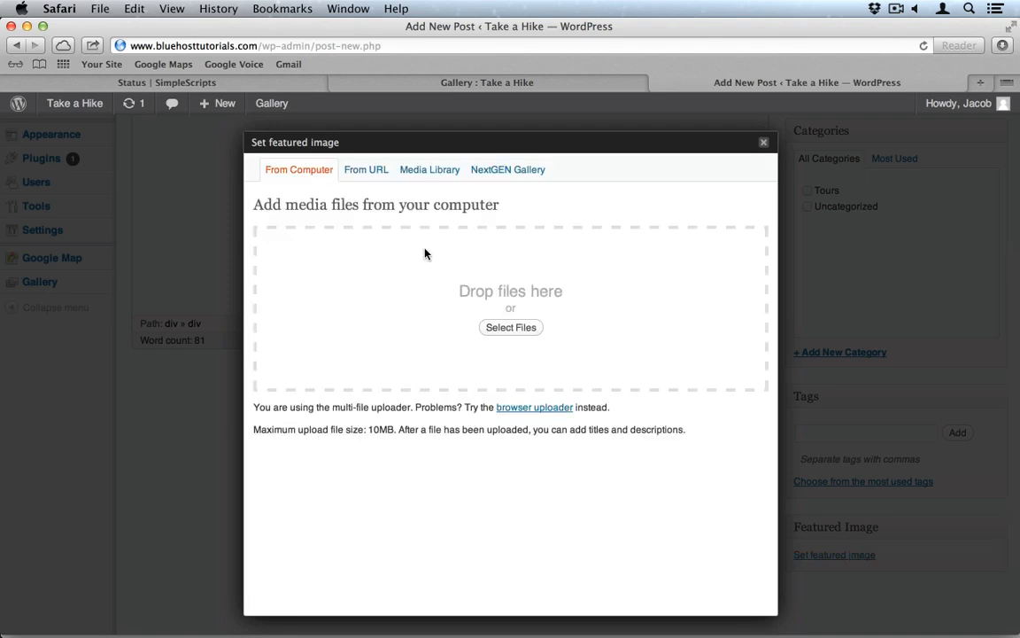
left_click(426, 172)
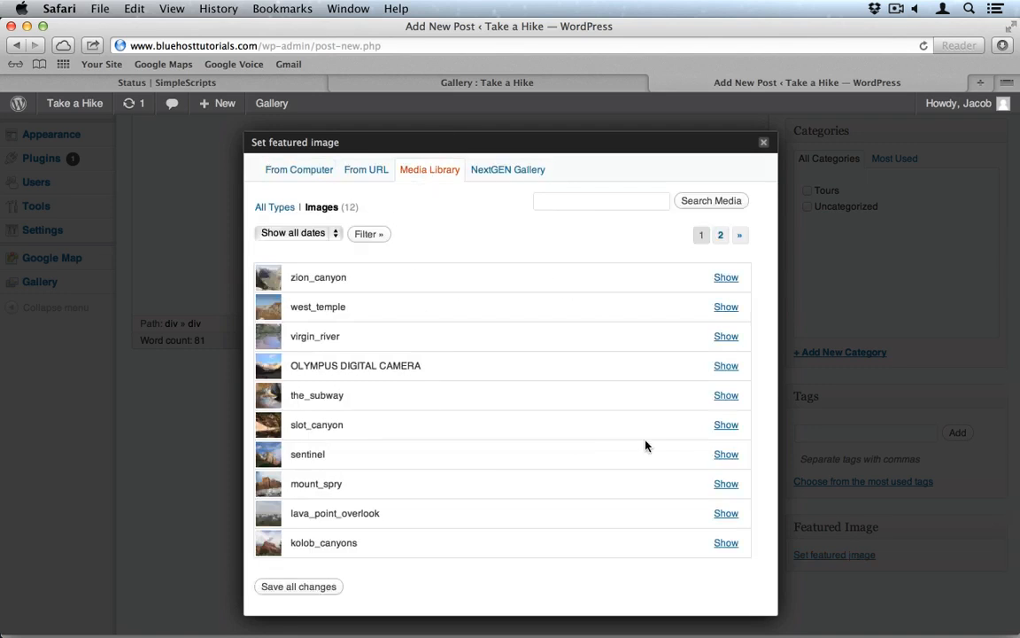
left_click(726, 425)
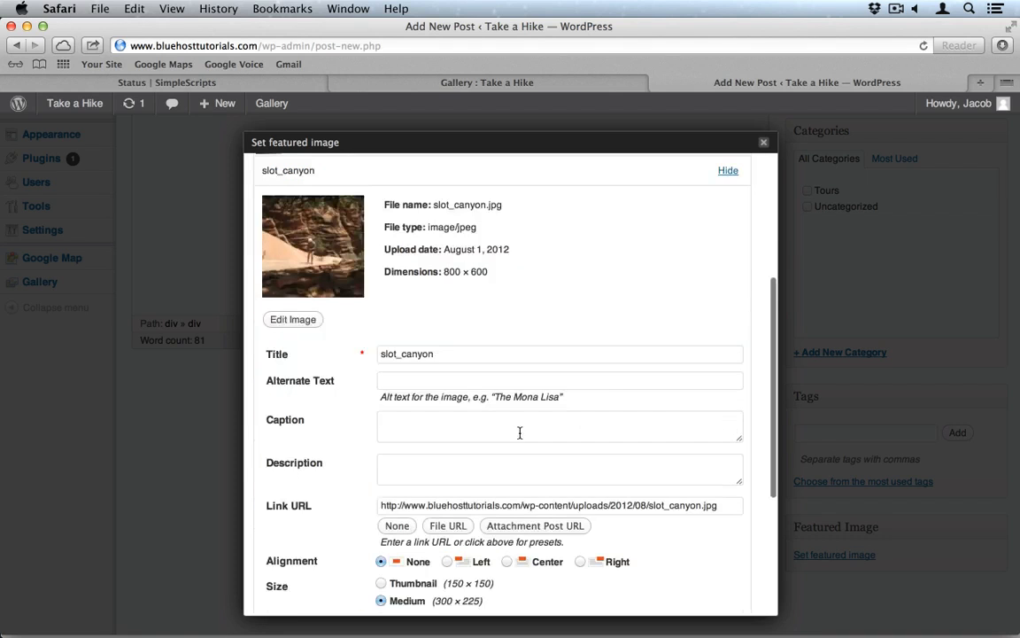
scroll(519, 432, "down", 5)
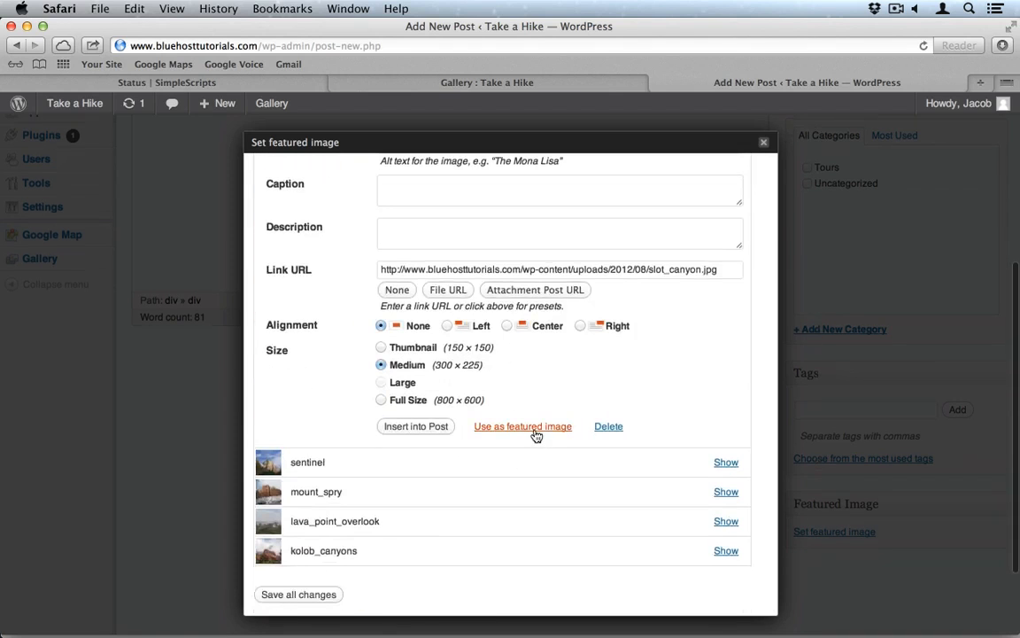
left_click(529, 429)
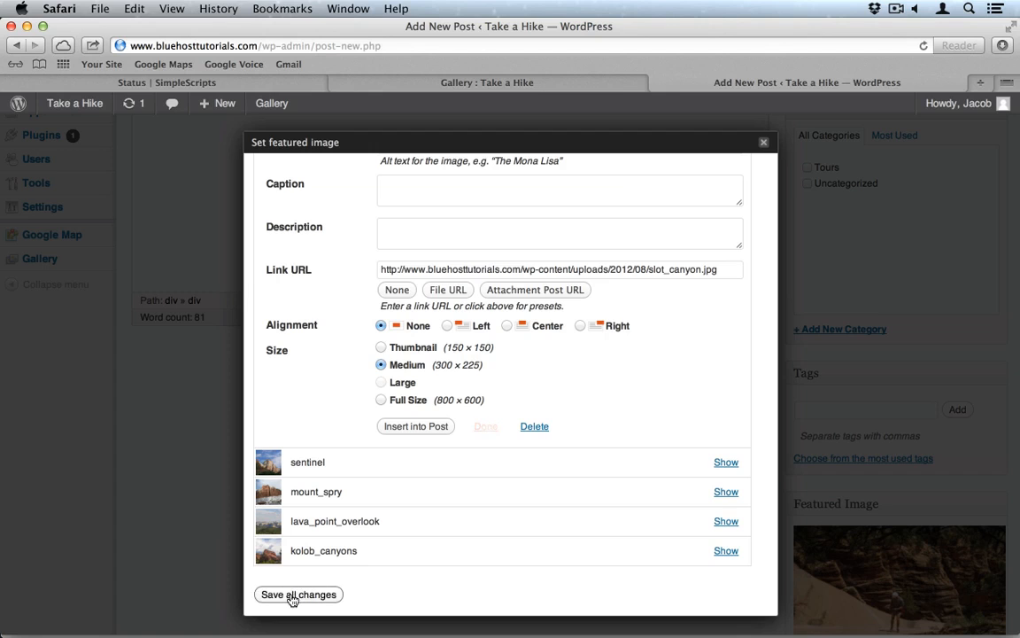
left_click(764, 144)
Step: Publish the Slot Canyon post and start another new post
scroll(870, 216, "up", 5)
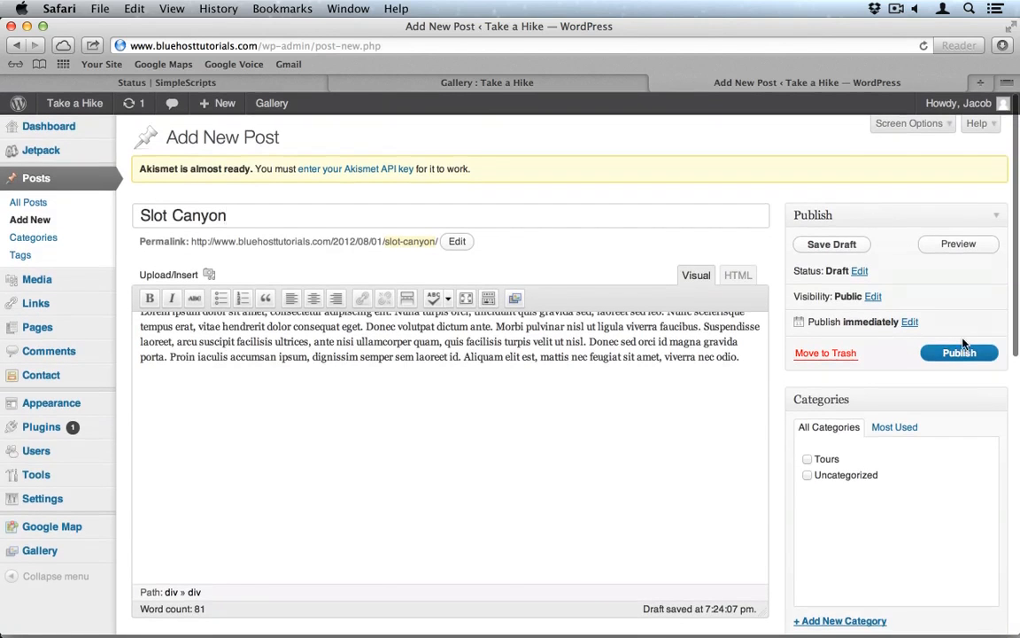
left_click(947, 352)
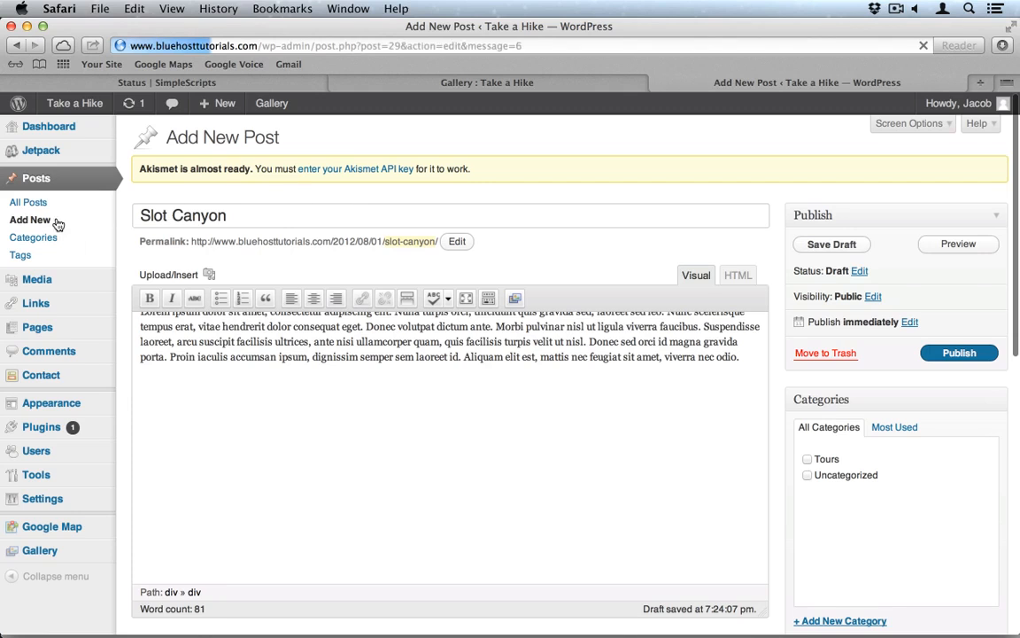
left_click(57, 221)
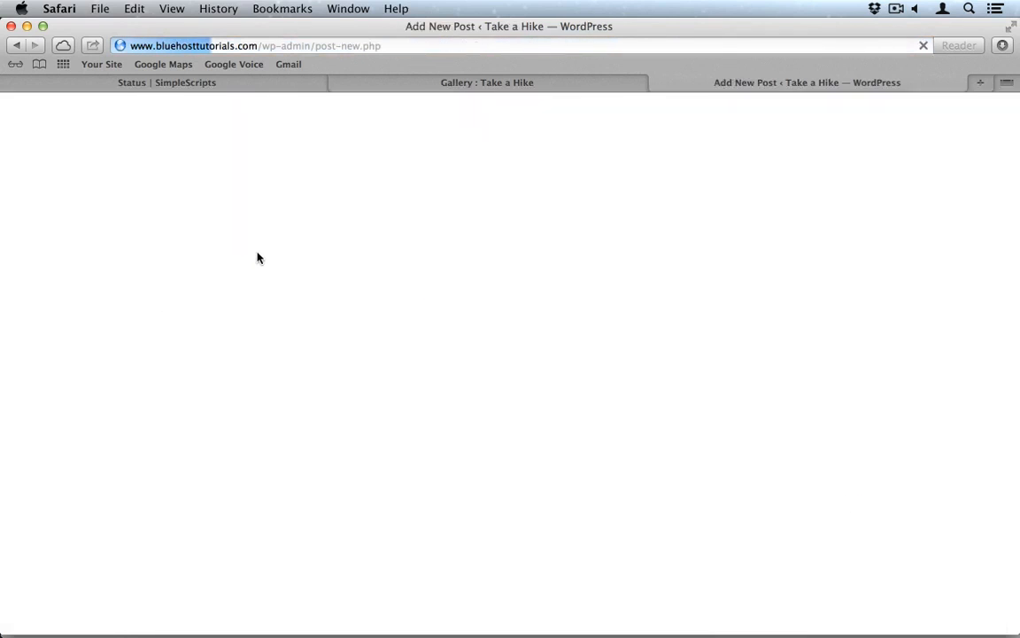
Step: Title the post 'Kolob Canyon' and paste placeholder text into its body
left_click(201, 209)
type("Ko")
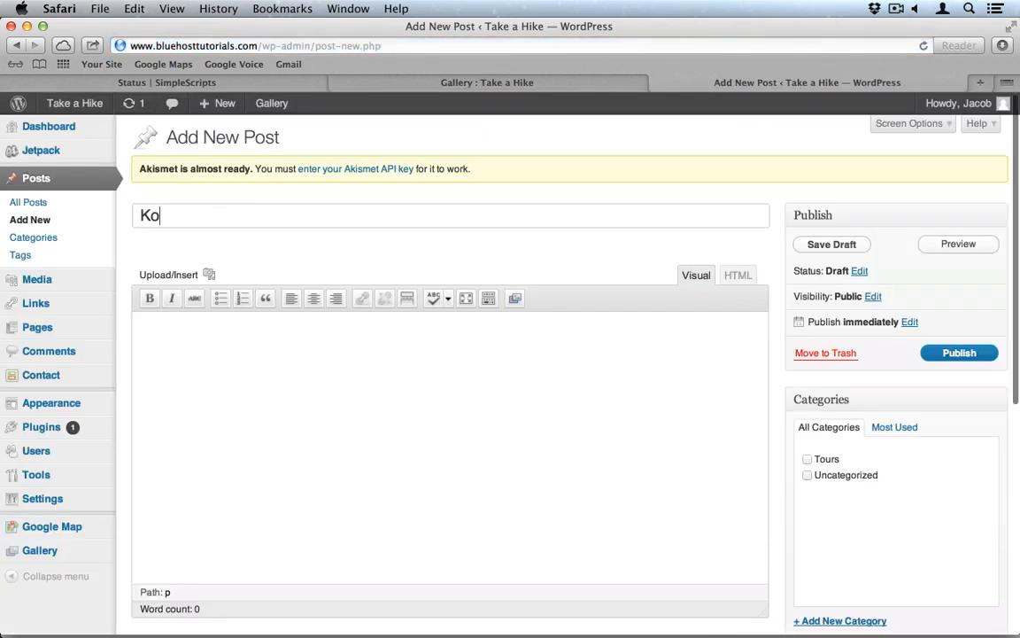
type("lob Canyon")
left_click(316, 358)
type("Lorem ipsum dolor sit amet, consectetur adipiscing elit. Nulla turpis orci, tincidunt quis gravida sed, laoreet sed leo. Nunc scelerisque tempus erat, vitae hendrerit dolor consequat eget. Donec volutpat dictum ante. Morbi pulvinar nisl ut ligula viverra faucibus. Suspendisse laoreet, arcu suscipit facilisis ultrices, ante nisi ullamcorper quam, quis facilisis turpis velit ut nisl. Donec sed orci id magna gravida porta. Proin iaculis accumsan ipsum, dignissim semper sem laoreet id. Aliquam elit est, mattis nec feugiat sit amet, viverra nec odio.")
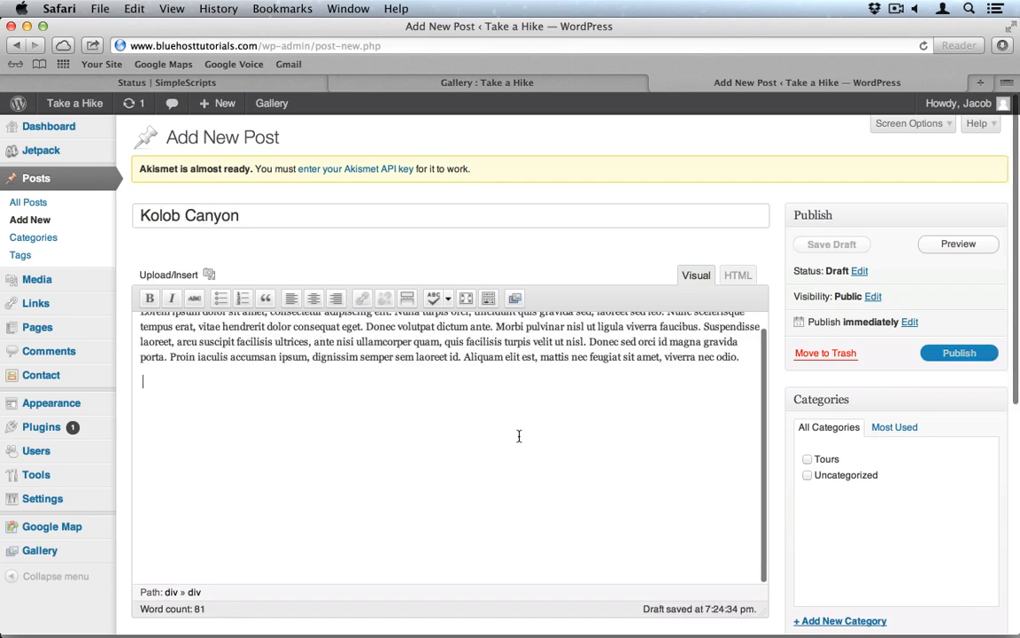
scroll(519, 436, "down", 5)
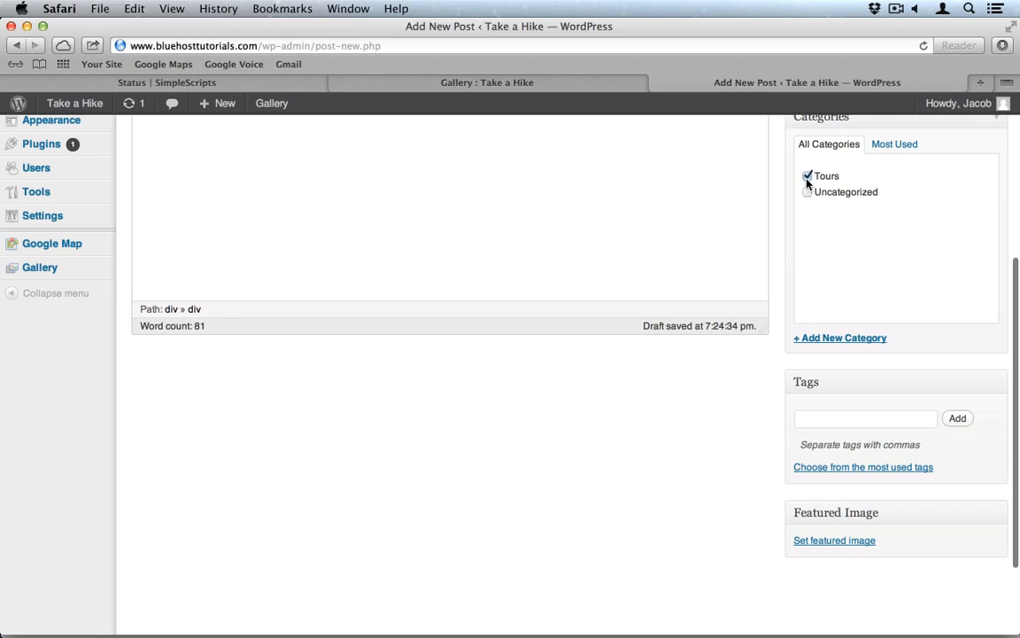
Step: Set the kolob_canyons image from the Media Library as the featured image
left_click(833, 540)
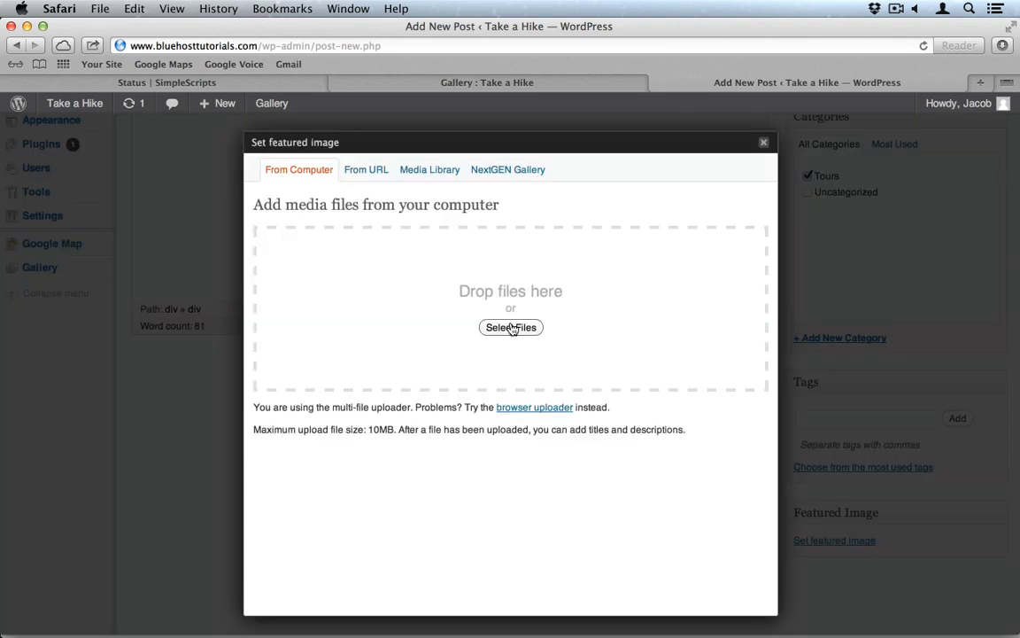
left_click(377, 171)
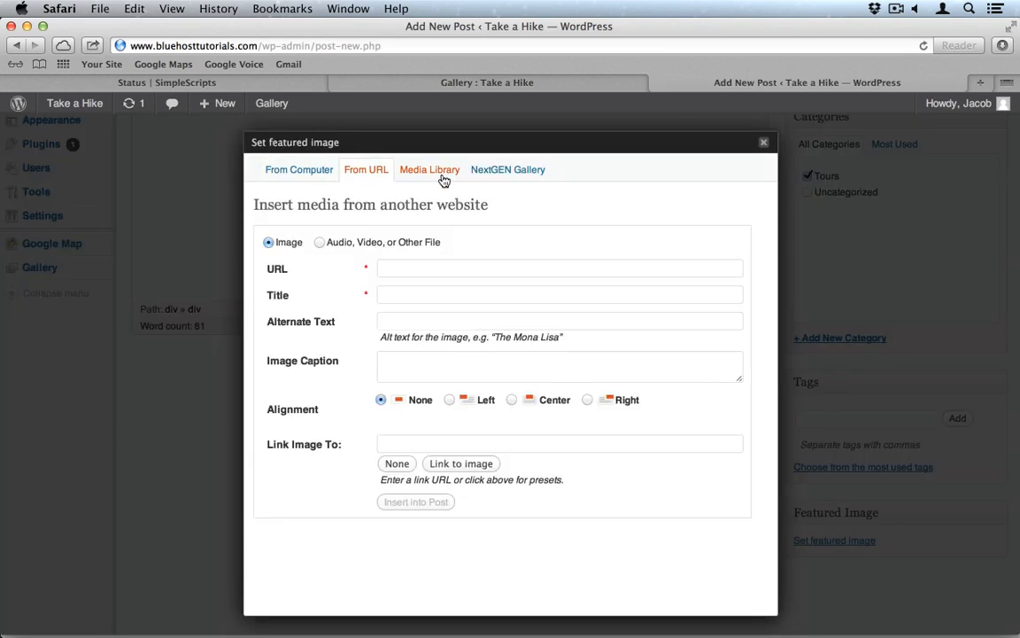
left_click(431, 171)
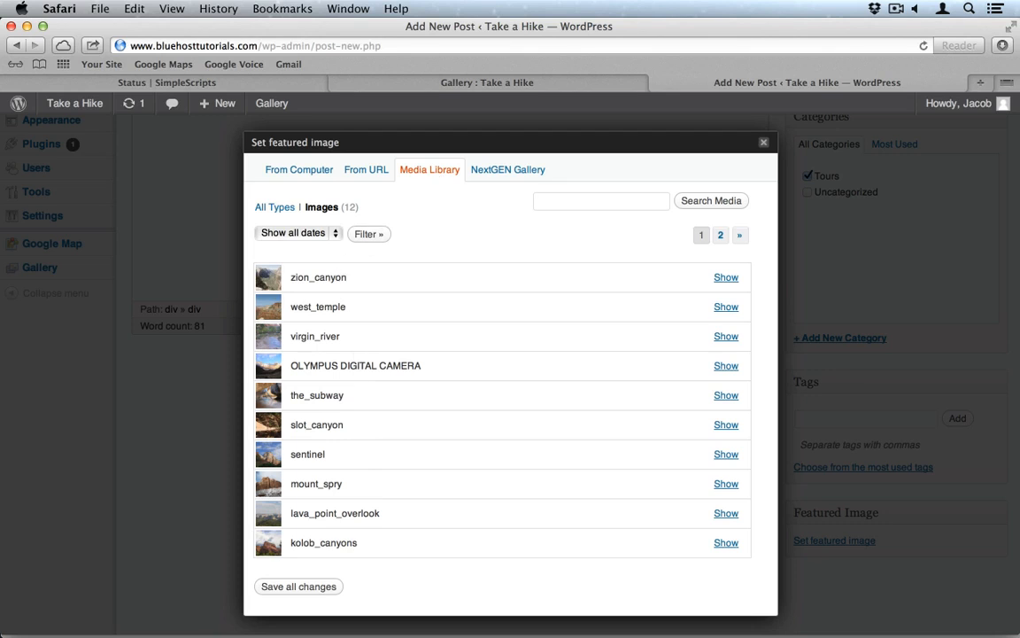
left_click(726, 544)
scroll(630, 543, "down", 3)
left_click(545, 544)
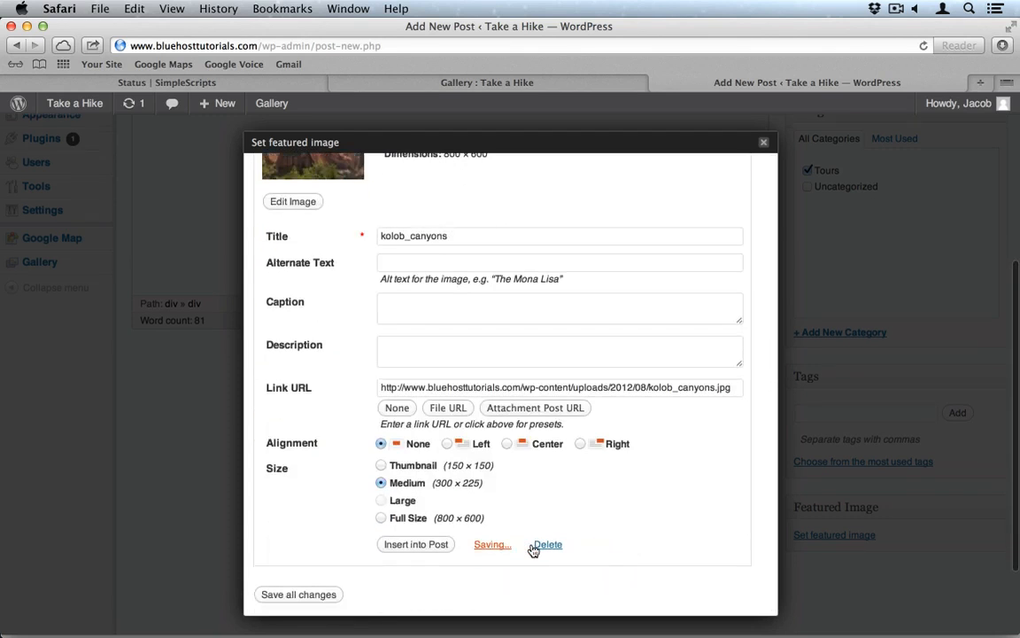
left_click(763, 143)
Step: Publish the Kolob Canyon post and start another new post
scroll(774, 166, "up", 5)
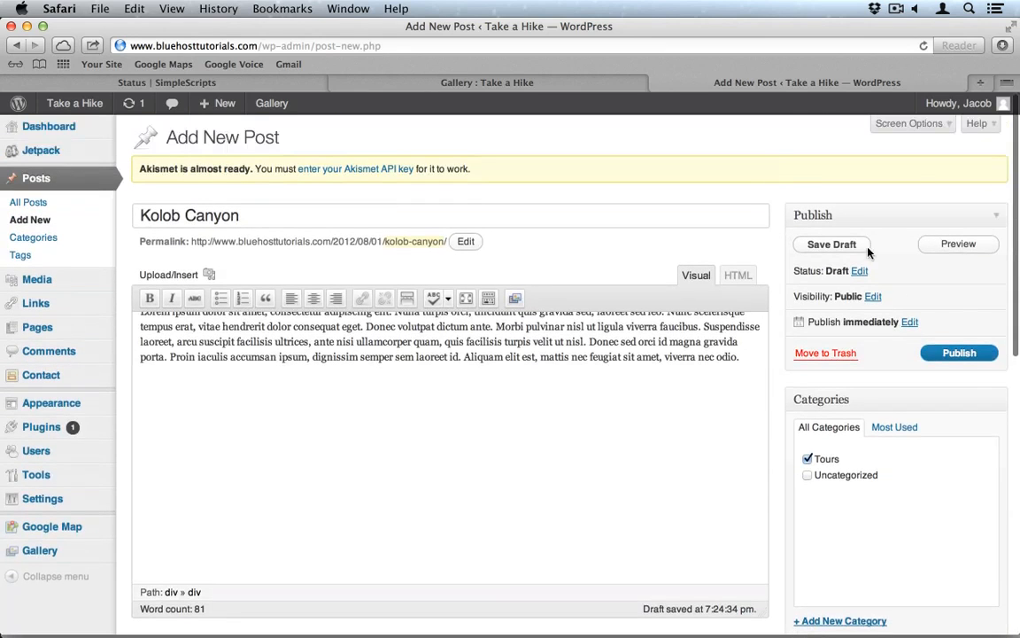
left_click(960, 352)
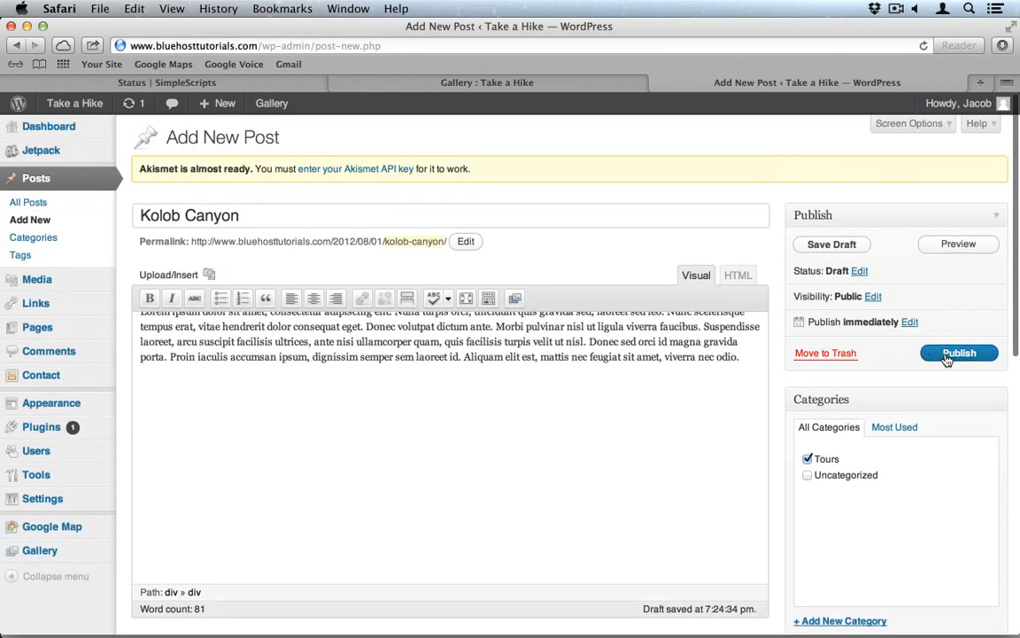
left_click(49, 223)
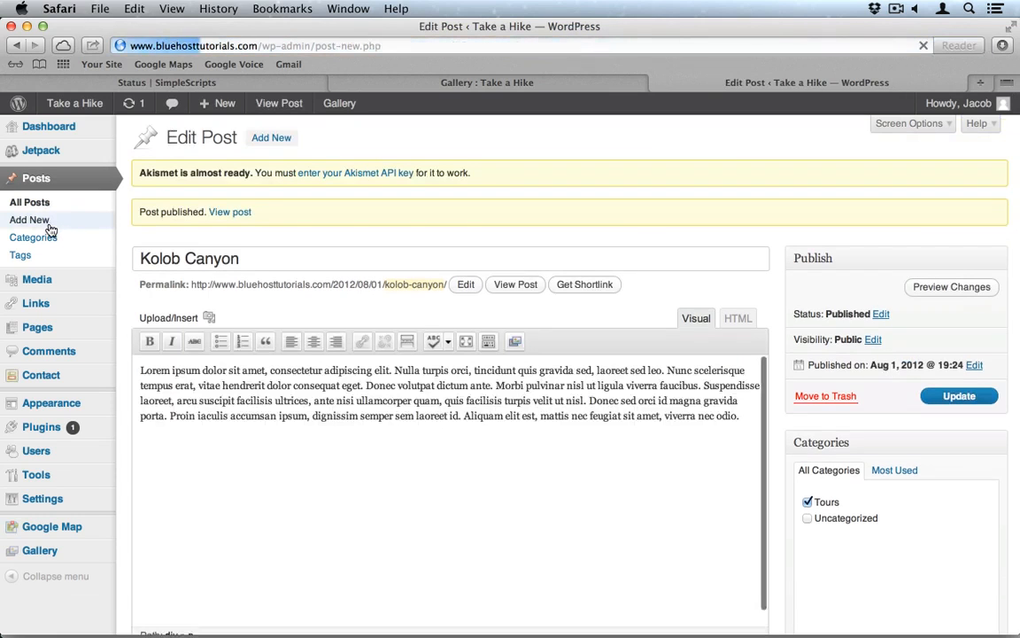
Step: Title the post 'West Temple' and paste placeholder text into its body
left_click(224, 222)
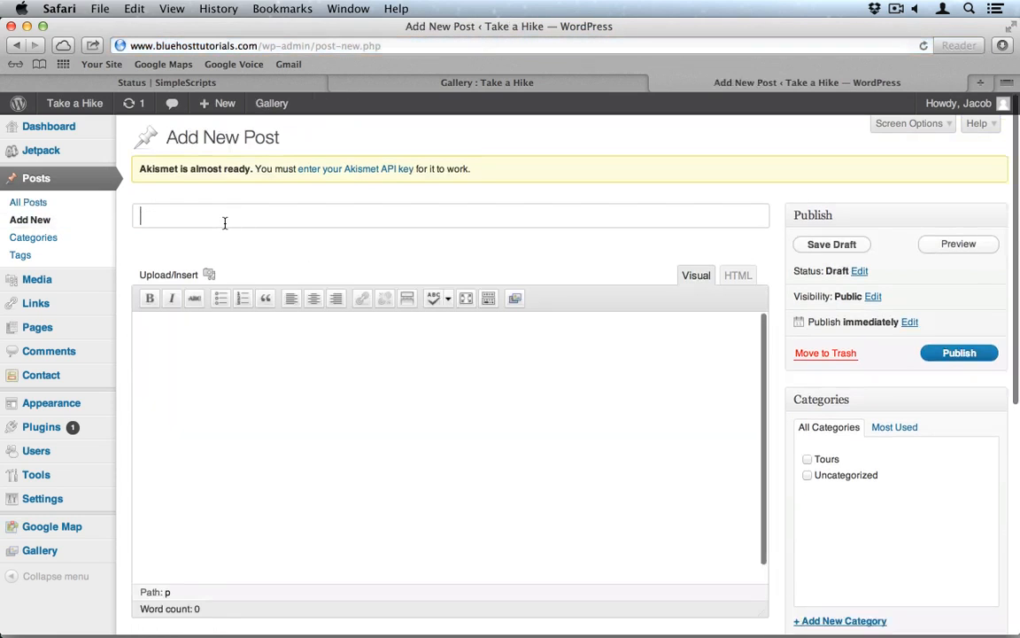
type("West Temple")
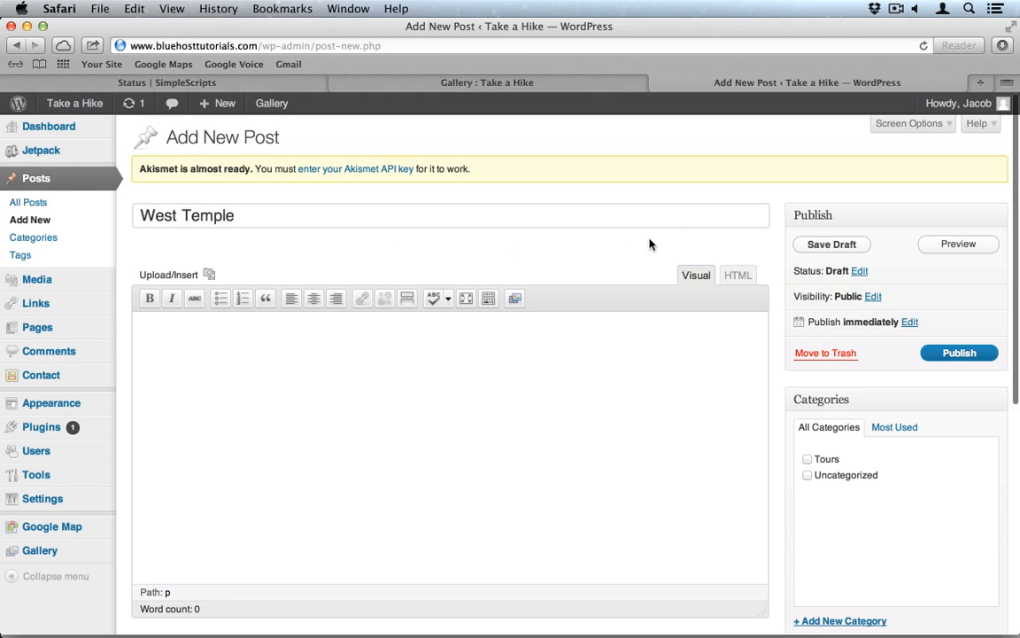
scroll(649, 239, "down", 2)
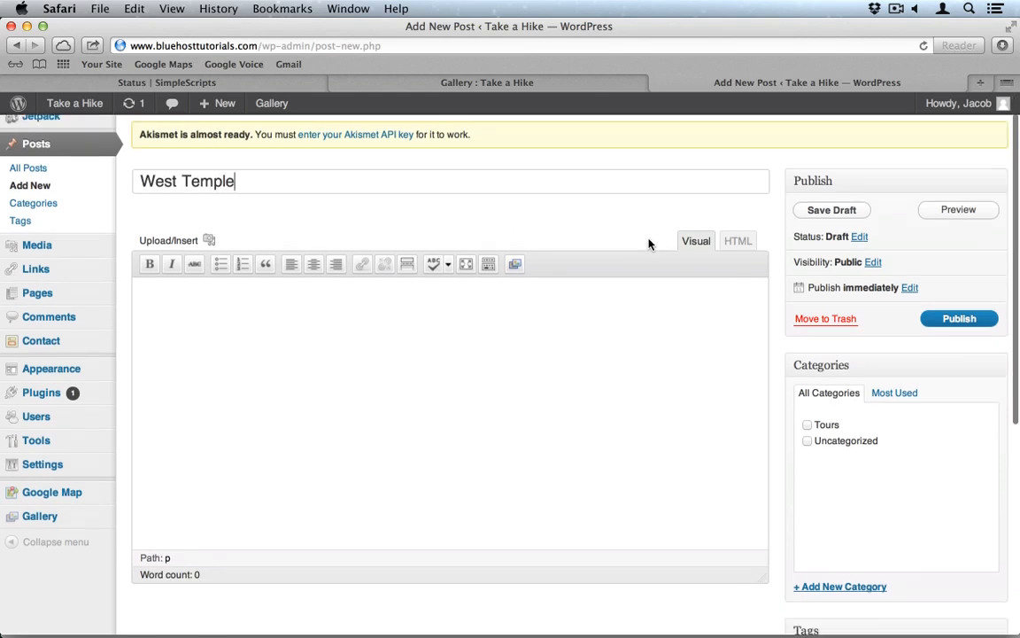
left_click(615, 296)
type("Lorem ipsum dolor sit amet, consectetur adipiscing elit. Nulla turpis orci, tincidunt quis gravida sed, laoreet sed leo. Nunc scelerisque tempus erat, vitae hendrerit dolor consequat eget. Donec volutpat dictum ante. Morbi pulvinar nisl ut ligula viverra faucibus. Suspendisse laoreet, arcu suscipit facilisis ultrices, ante nisi ullamcorper quam, quis facilisis turpis velit ut nisl. Donec sed orci id magna gravida porta. Proin iaculis accumsan ipsum, dignissim semper sem laoreet id. Aliquam elit est, mattis nec feugiat sit amet, viverra nec odio.")
scroll(950, 312, "down", 7)
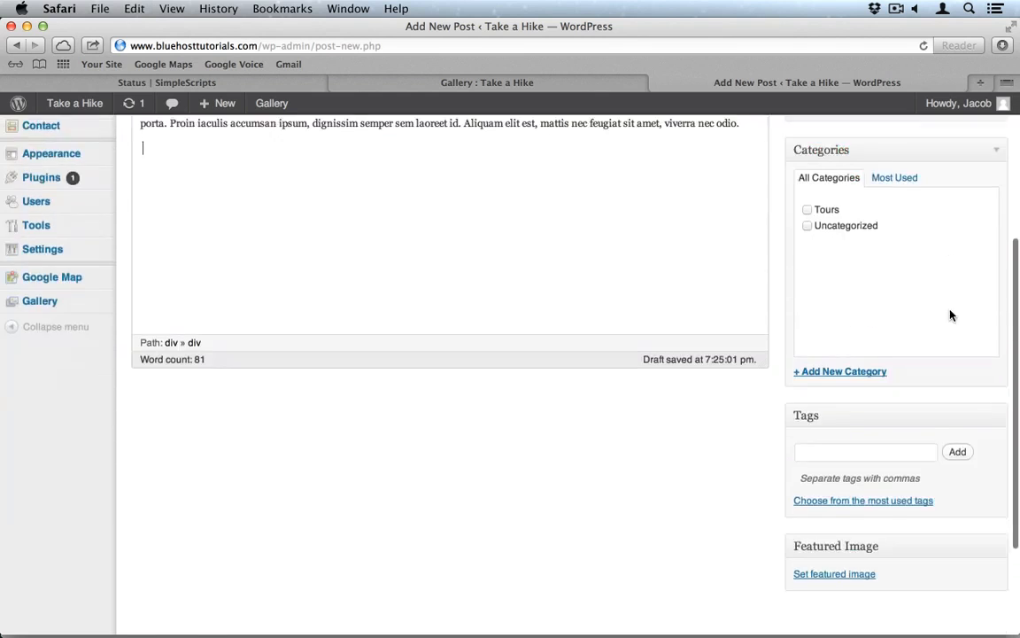
scroll(856, 347, "up", 2)
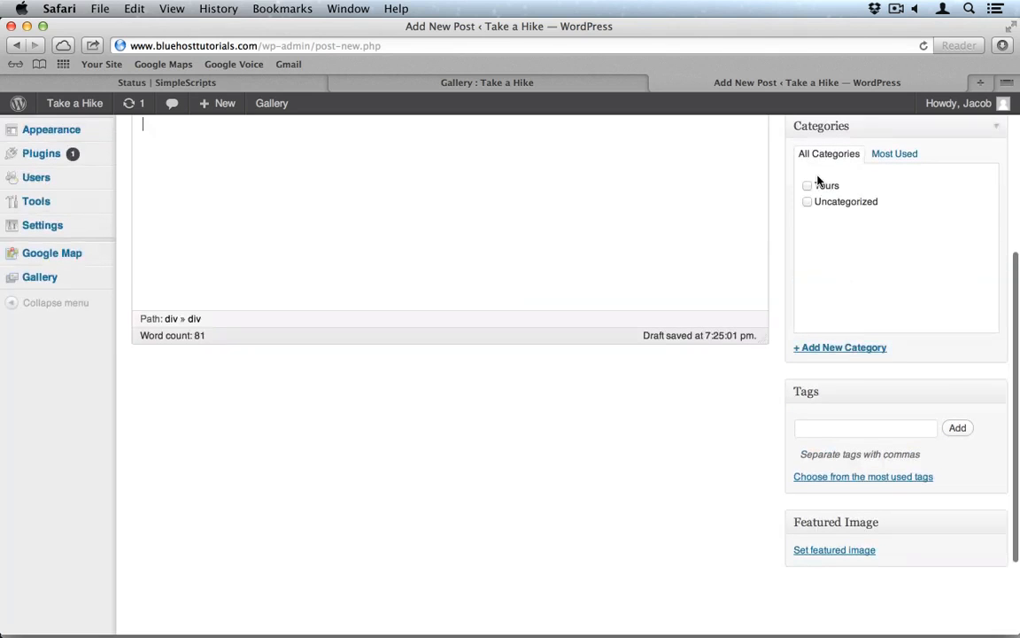
Step: Set the west_temple image from the Media Library as the featured image
left_click(825, 550)
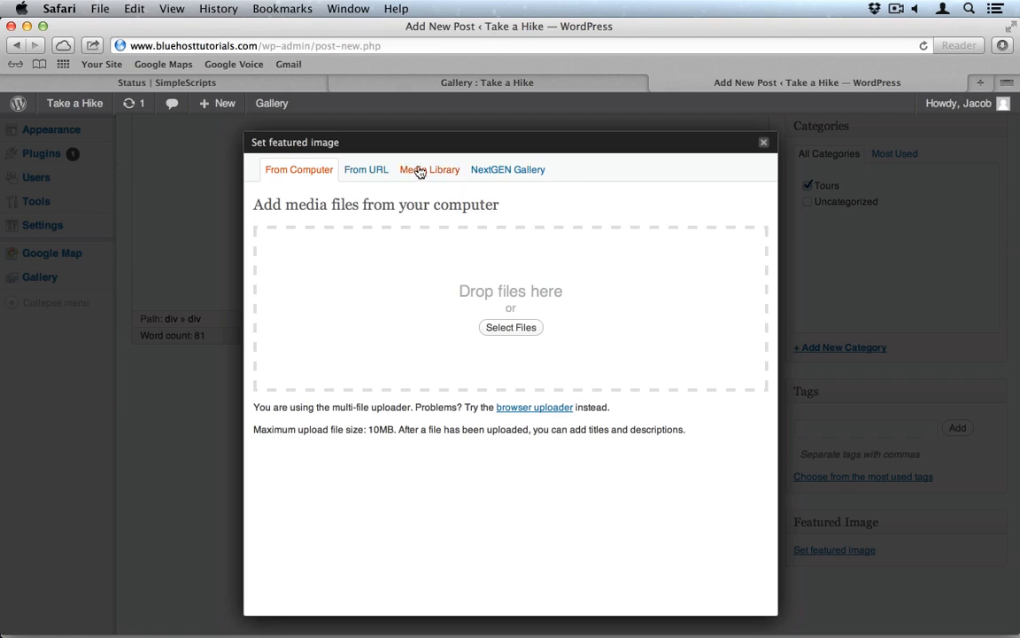
left_click(423, 171)
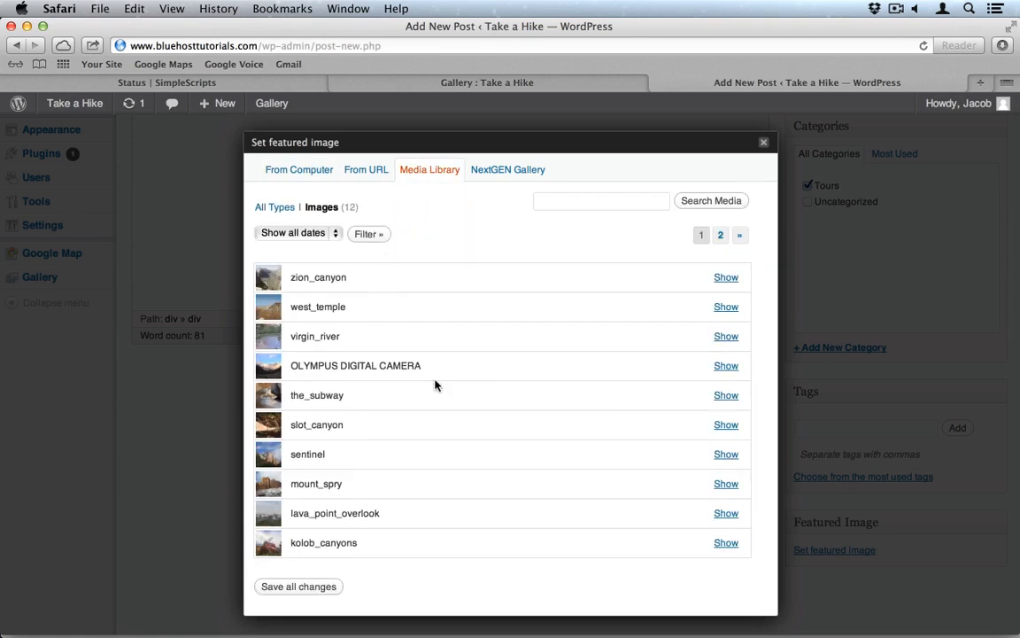
left_click(725, 306)
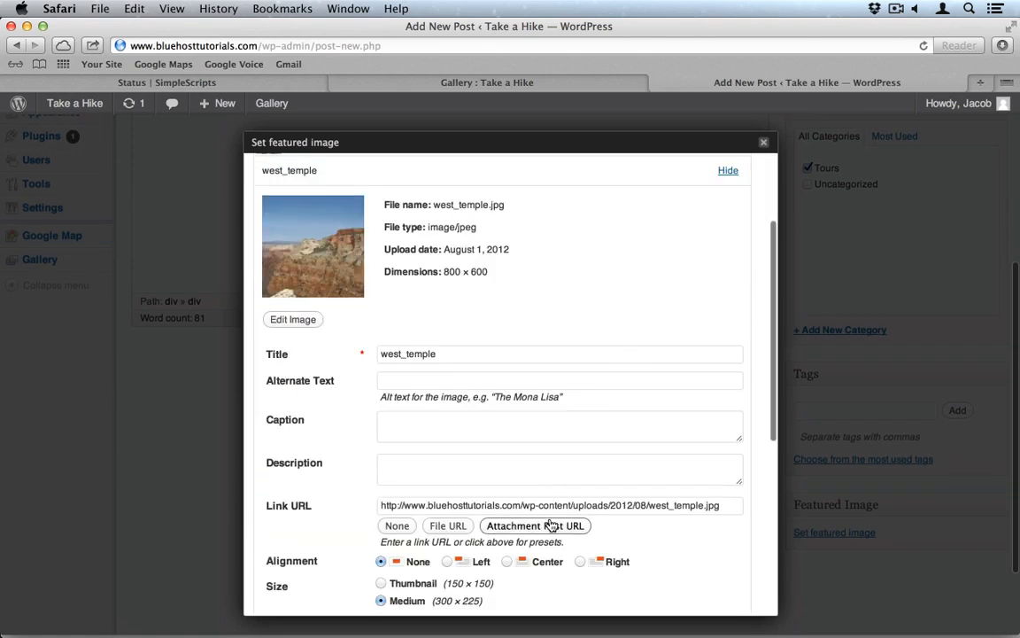
scroll(547, 521, "down", 5)
left_click(512, 453)
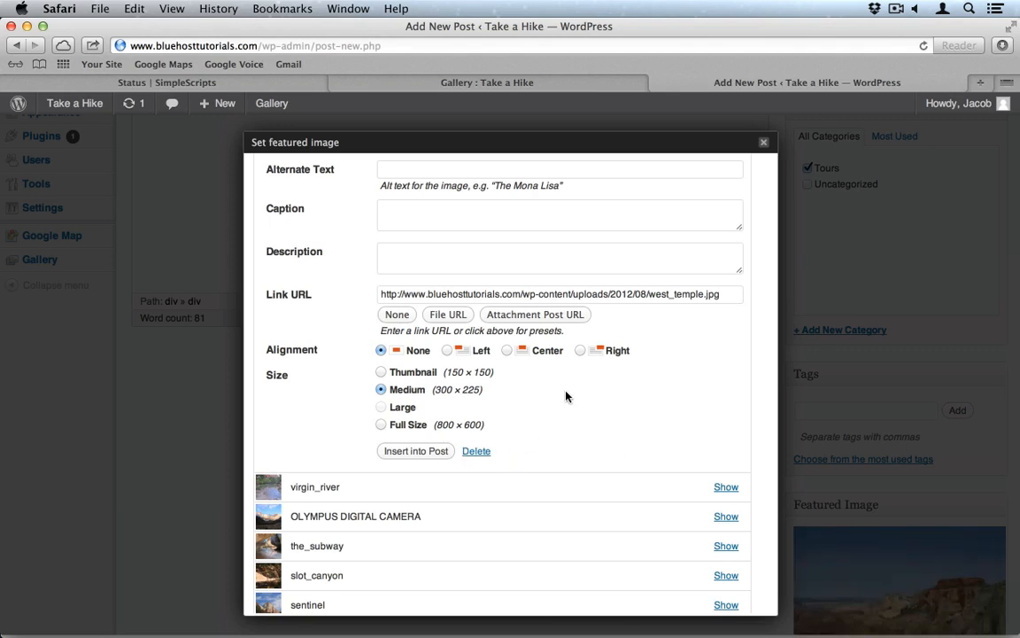
scroll(567, 396, "up", 4)
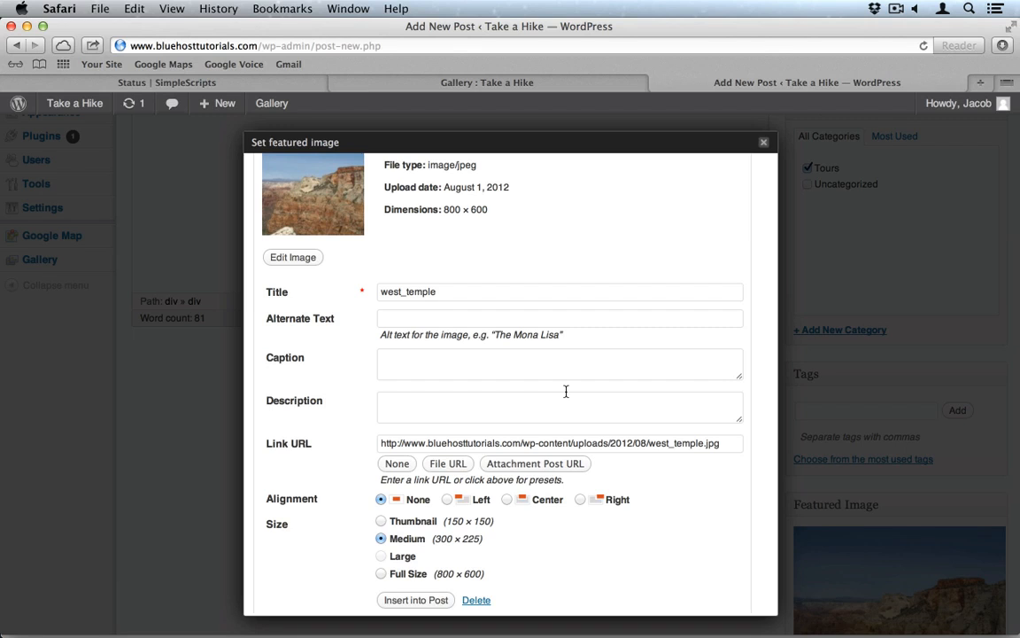
Step: Close the featured image dialog and publish the West Temple post
scroll(490, 255, "down", 8)
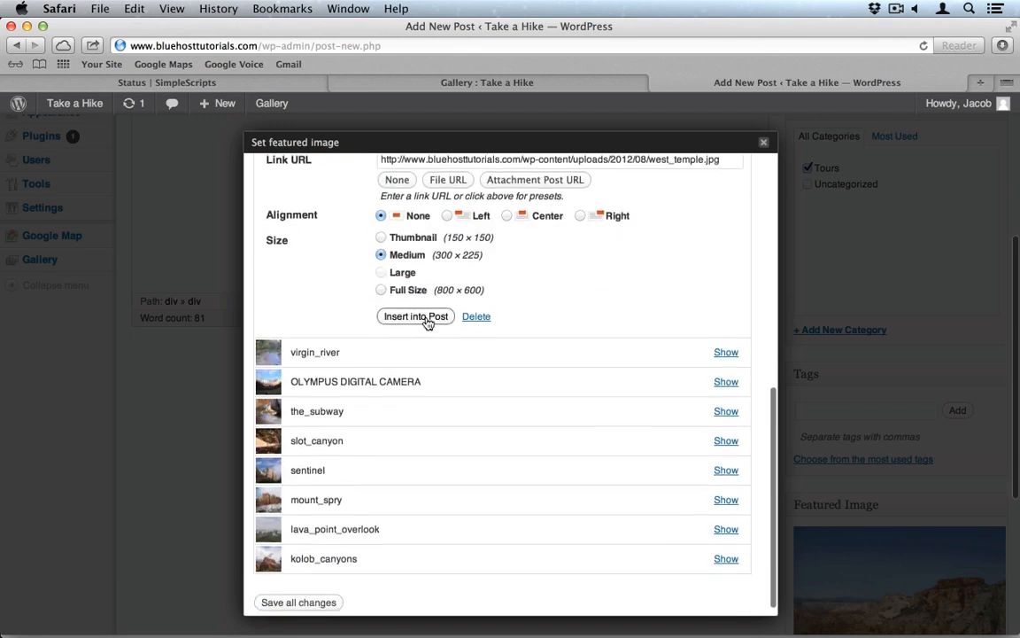
scroll(428, 322, "up", 4)
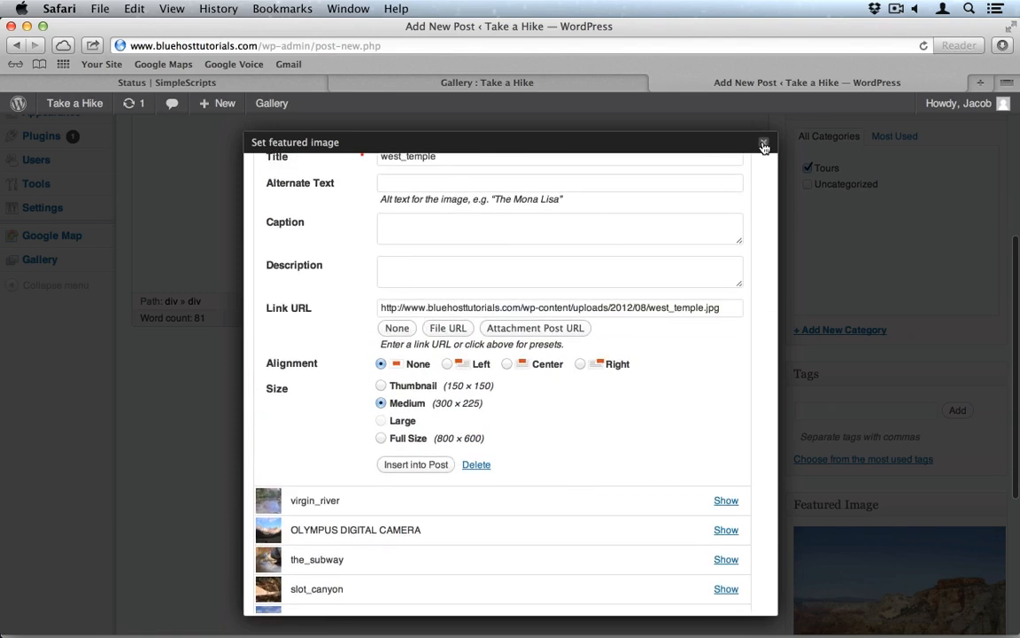
left_click(764, 147)
scroll(858, 212, "up", 5)
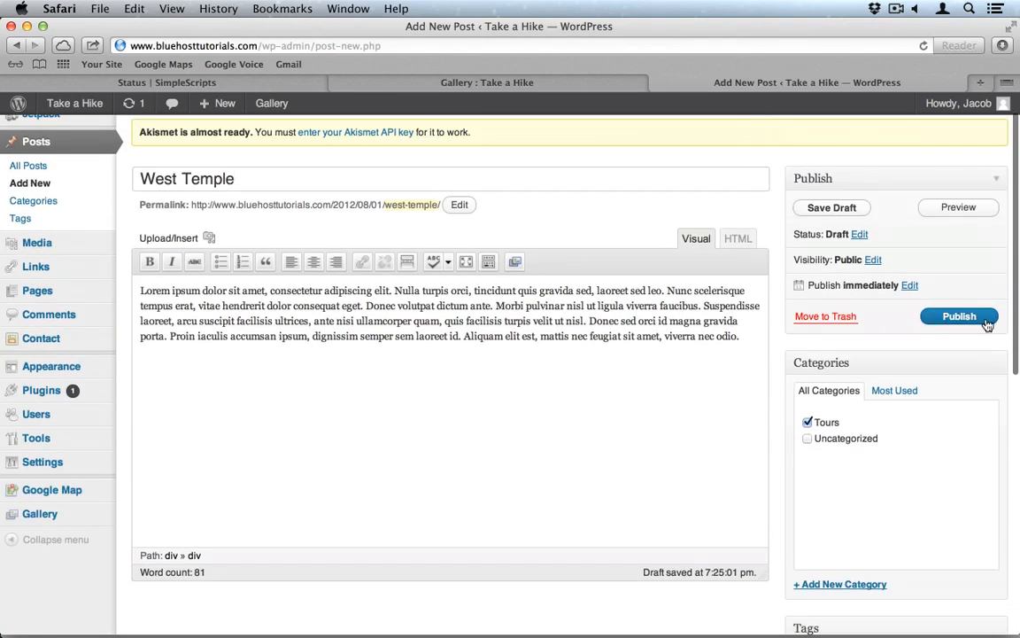
left_click(985, 320)
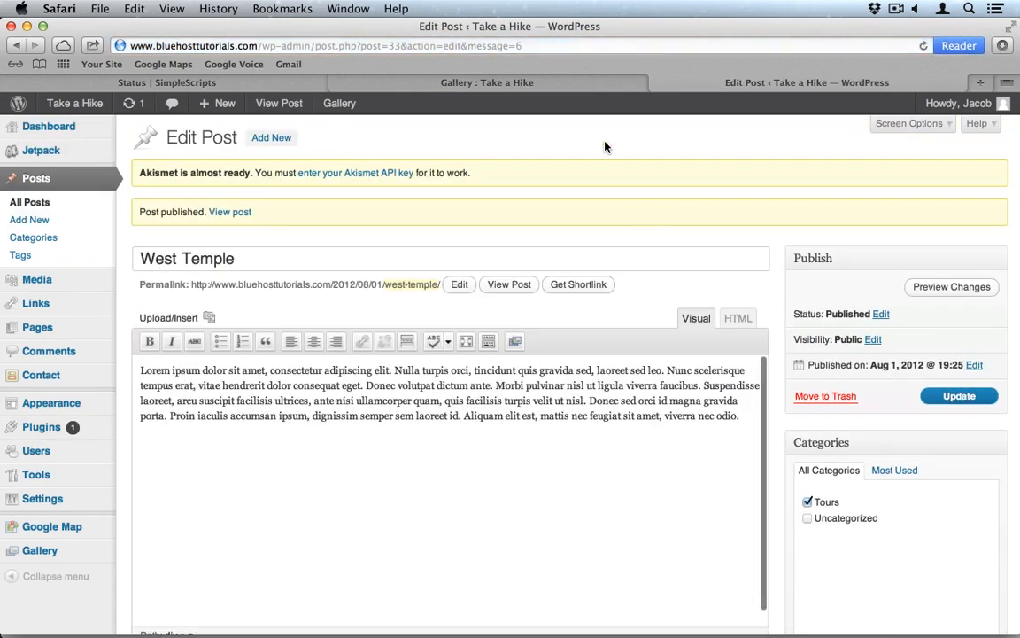
left_click(465, 83)
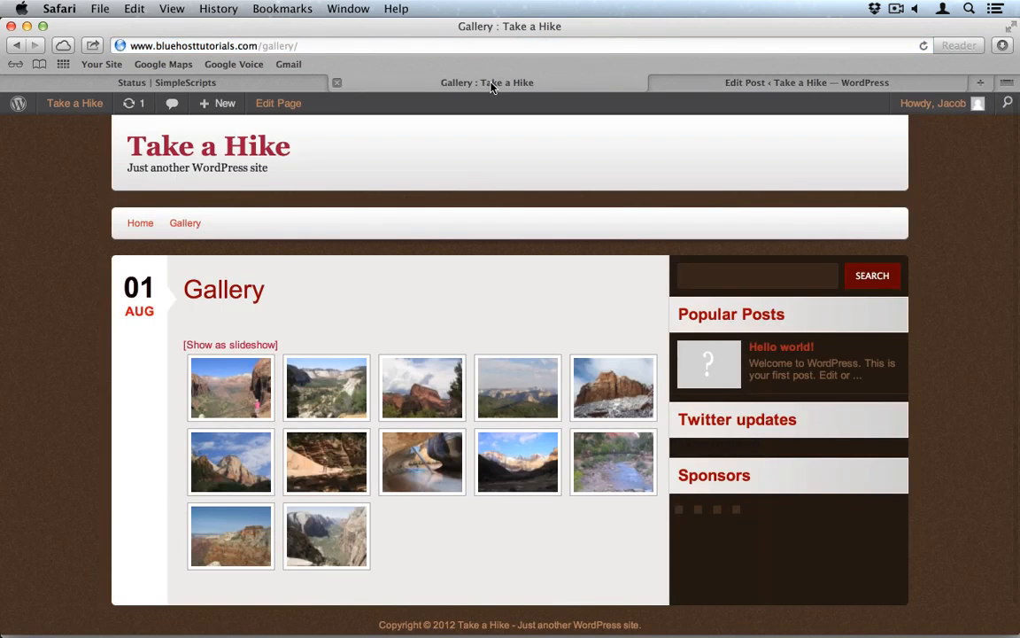
left_click(139, 228)
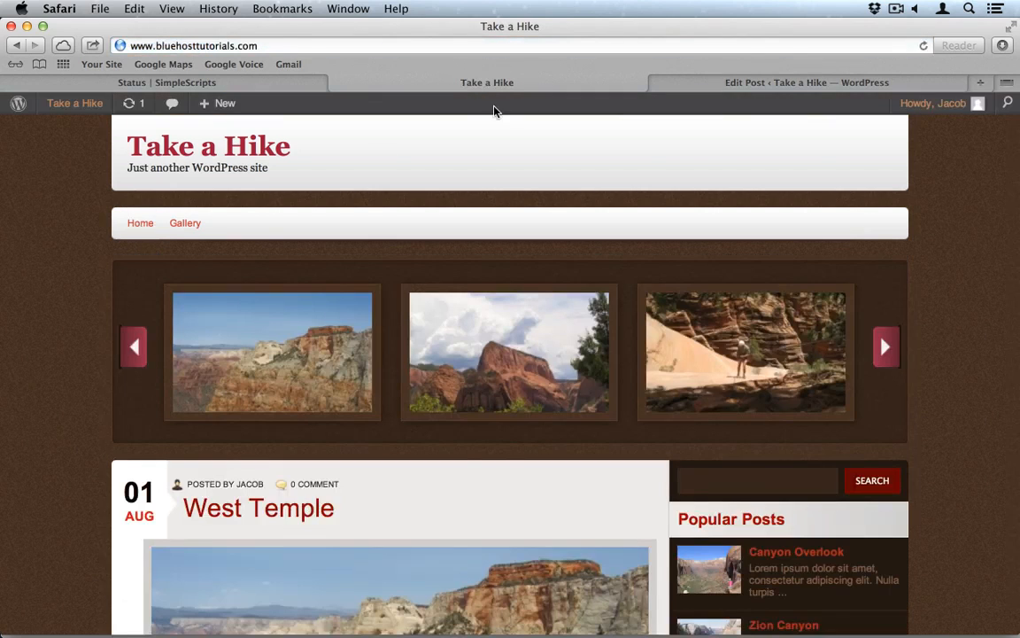
left_click(738, 83)
scroll(689, 264, "down", 10)
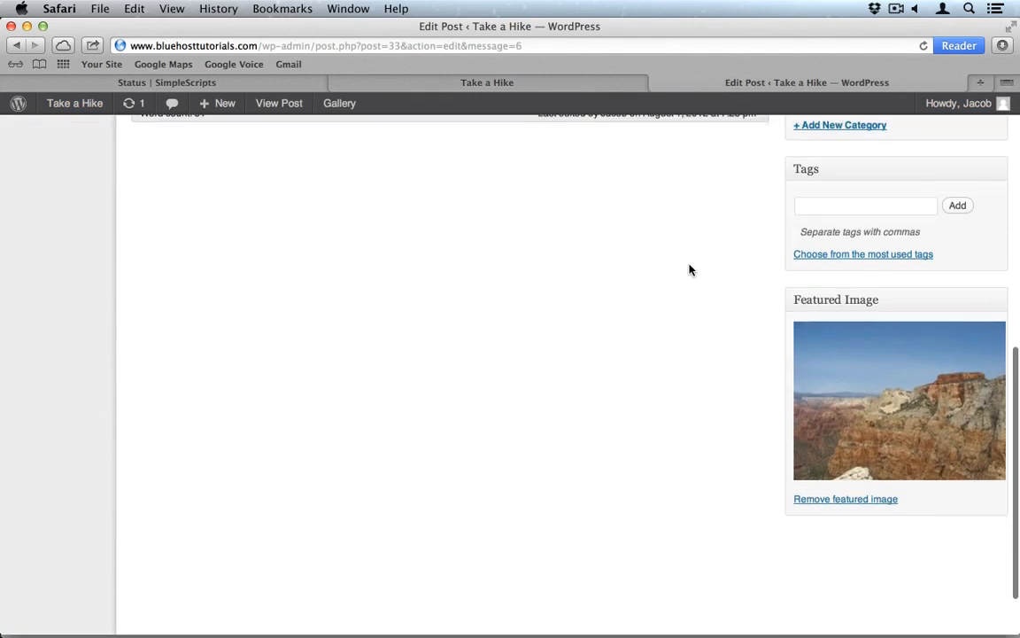
left_click(452, 84)
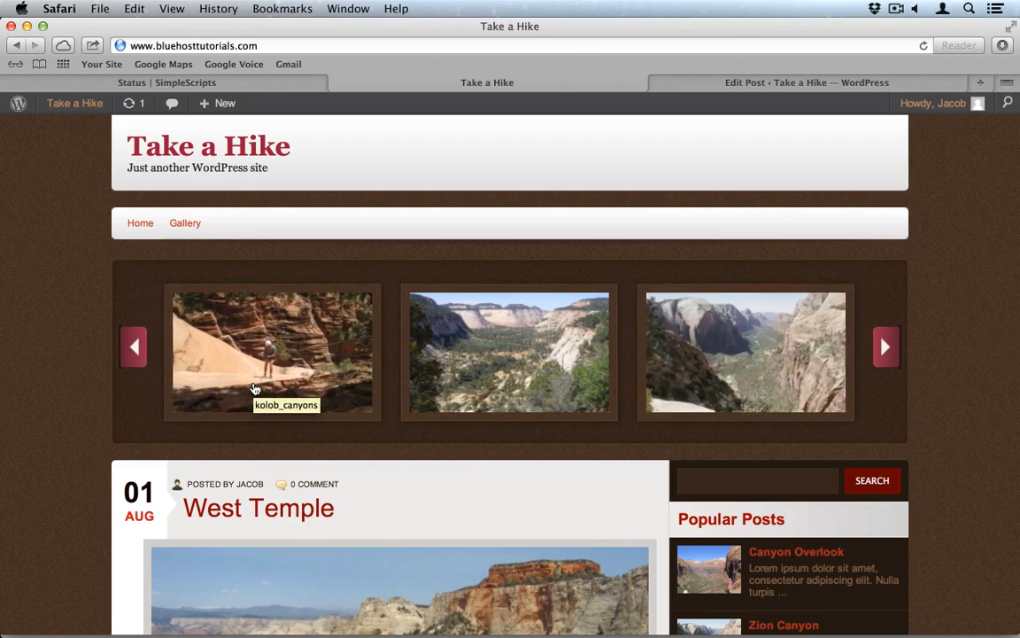
scroll(254, 388, "down", 5)
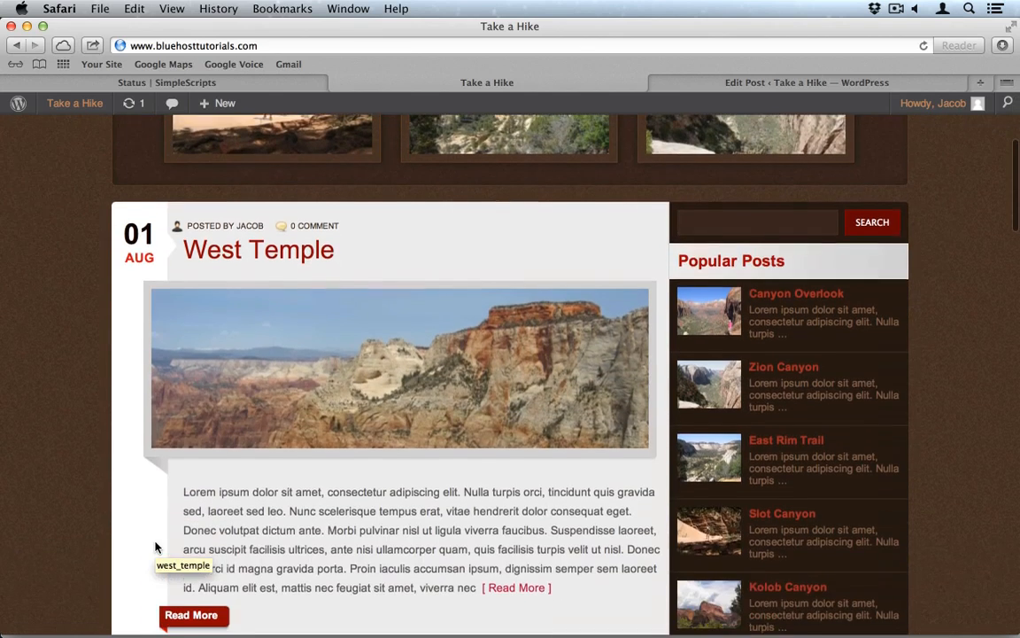
scroll(390, 472, "down", 6)
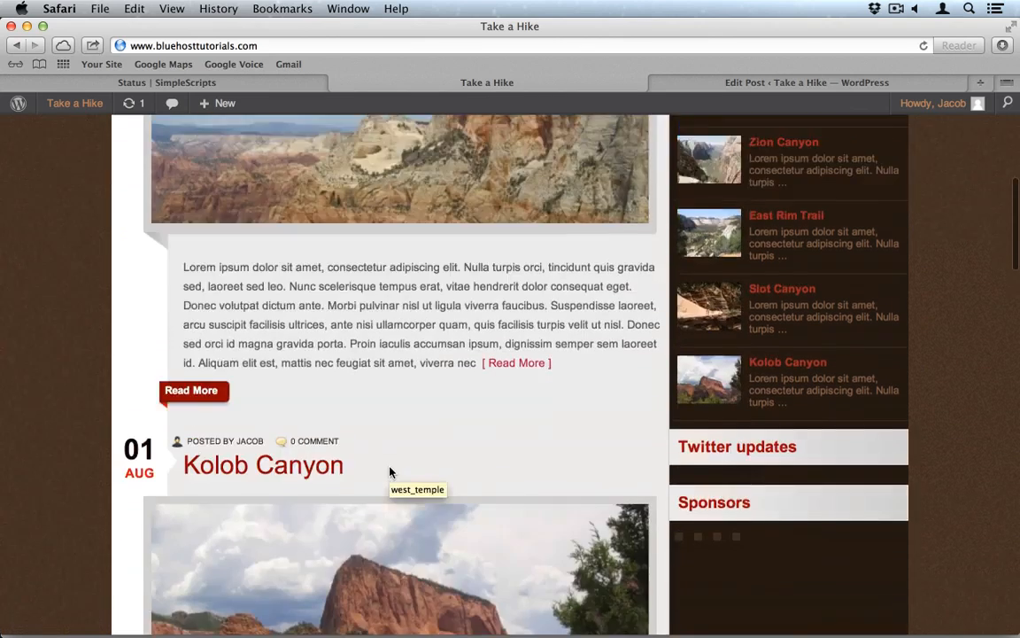
scroll(390, 472, "up", 2)
scroll(390, 473, "up", 6)
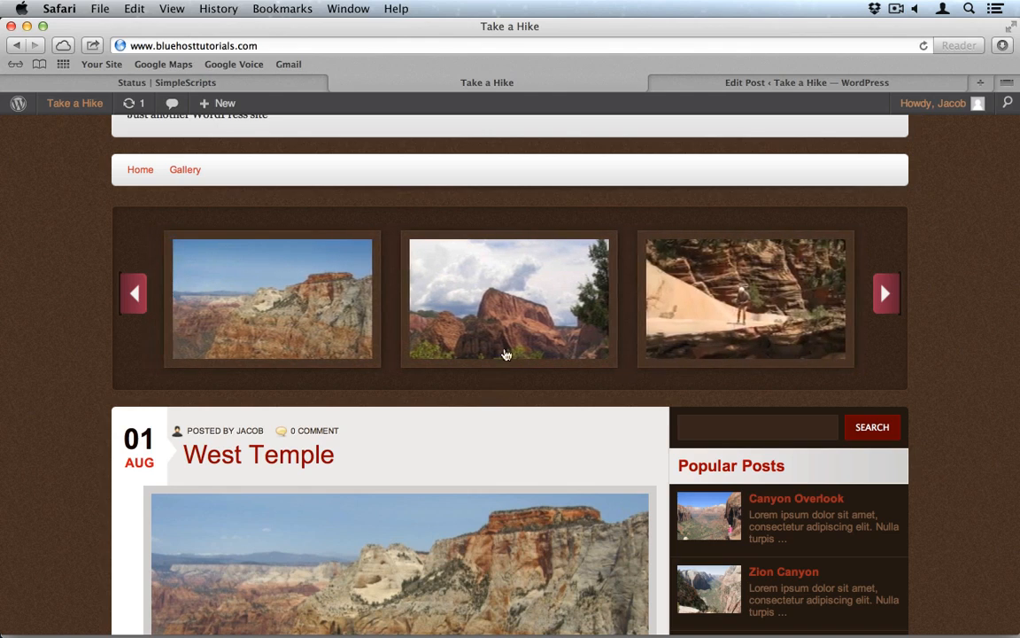
left_click(523, 324)
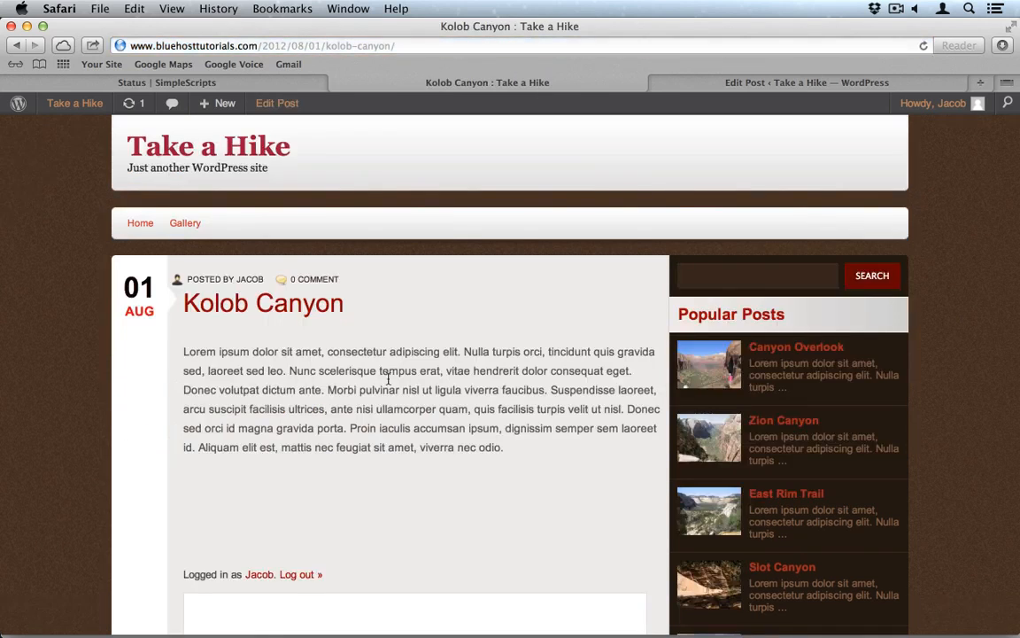
scroll(387, 459, "down", 2)
scroll(387, 459, "down", 2)
scroll(387, 457, "up", 5)
left_click(133, 221)
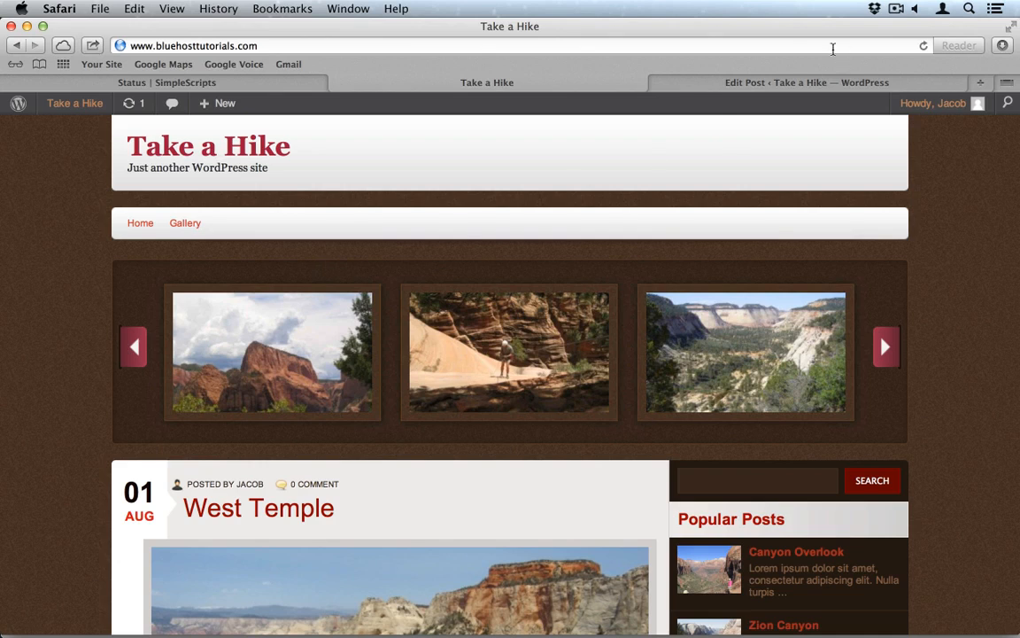
left_click(740, 83)
scroll(474, 167, "up", 5)
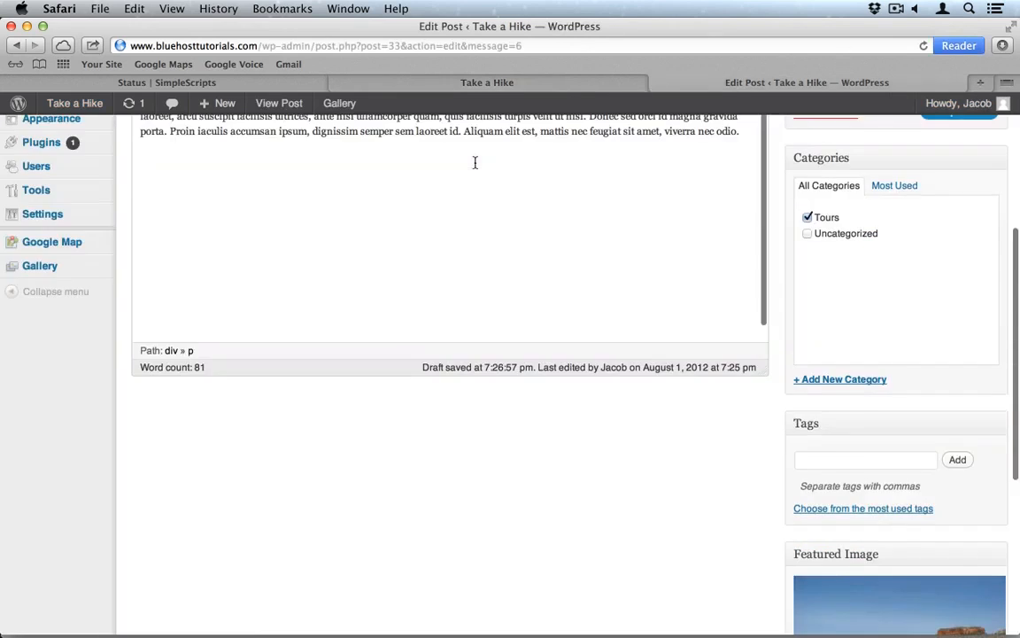
Step: In the Google Map Shortcode Builder, set the map width to 500 and height to 400
mouse_move(31, 389)
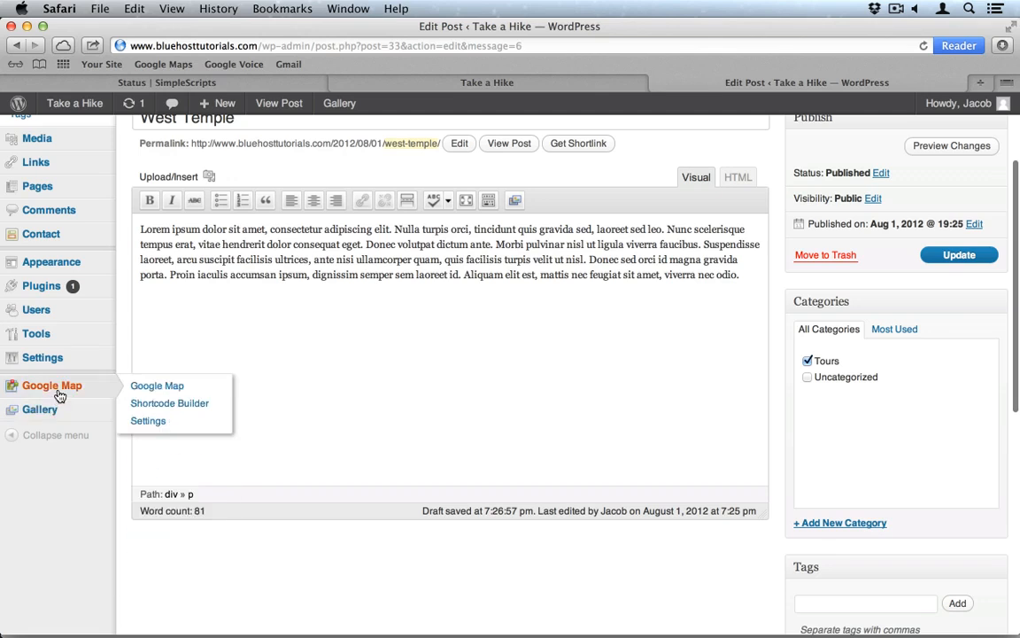
left_click(161, 404)
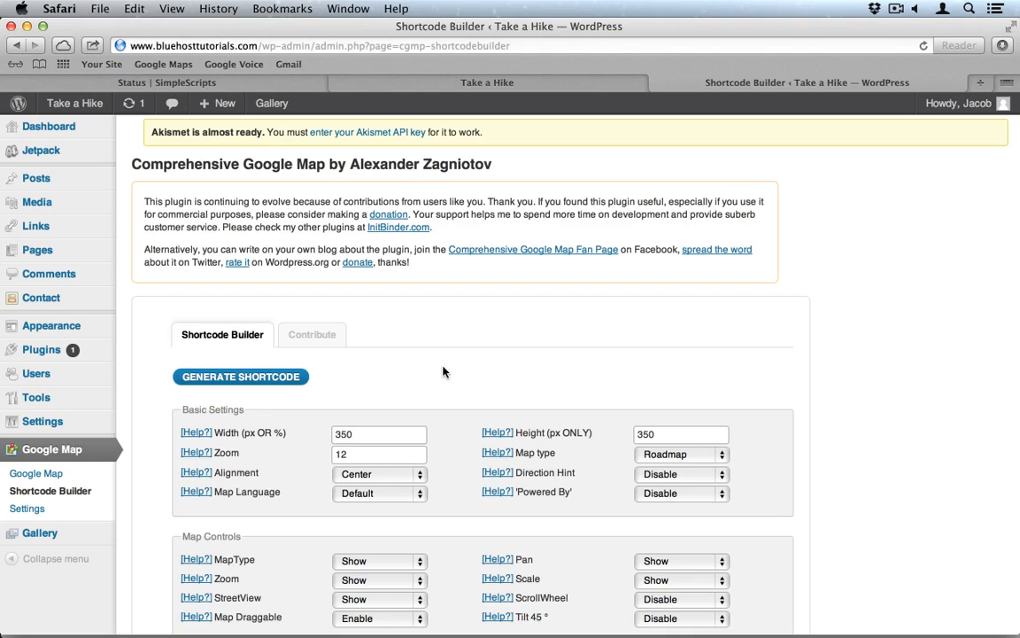
scroll(443, 372, "down", 3)
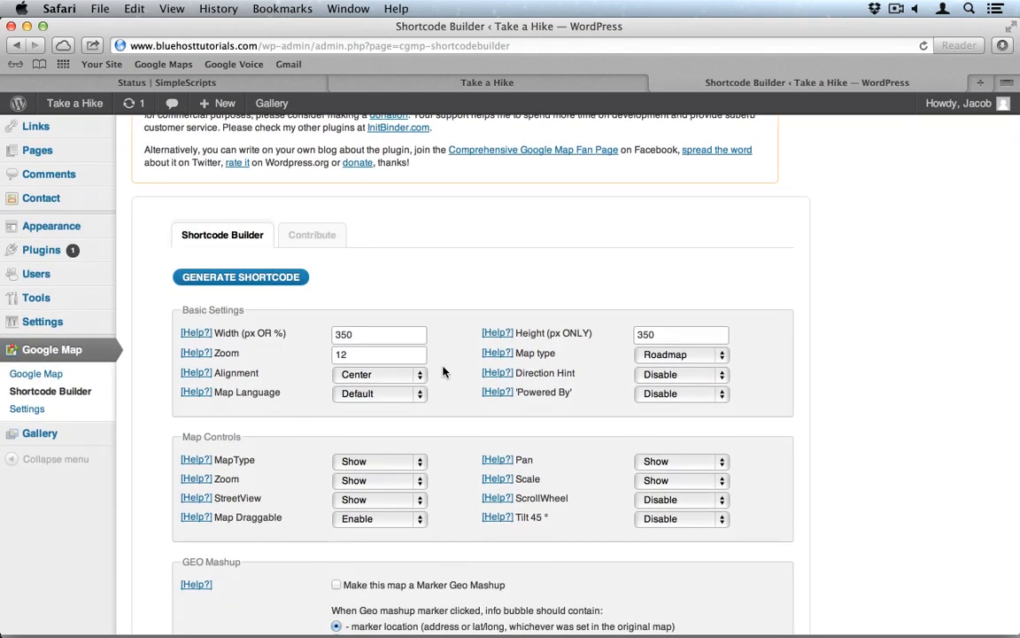
double_click(382, 334)
type("500")
double_click(671, 330)
type("400")
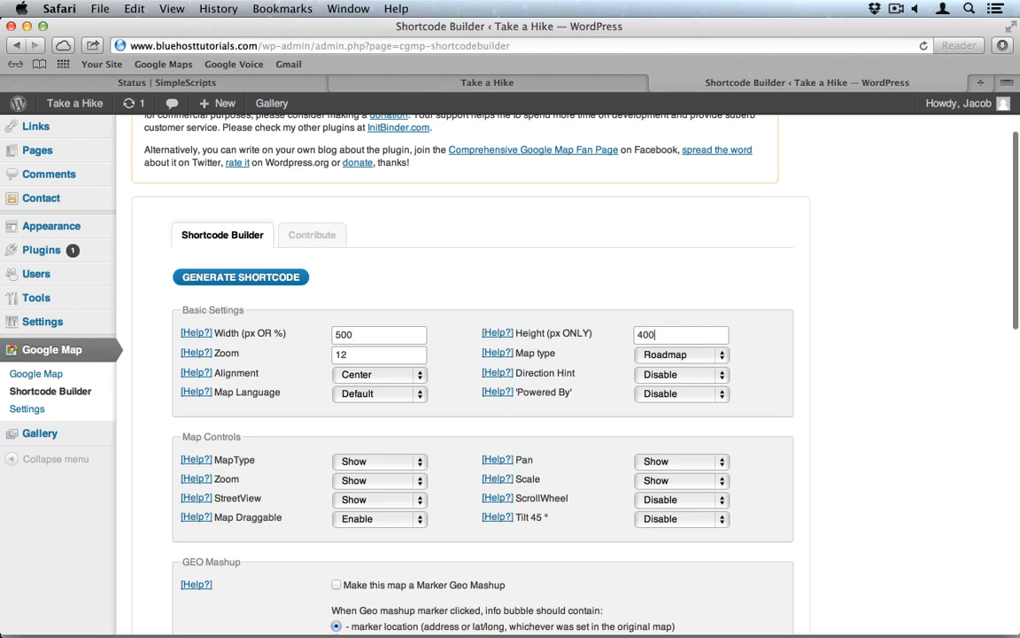
Step: Browse the Map Markers options and pick the standard red pin marker
scroll(565, 335, "down", 3)
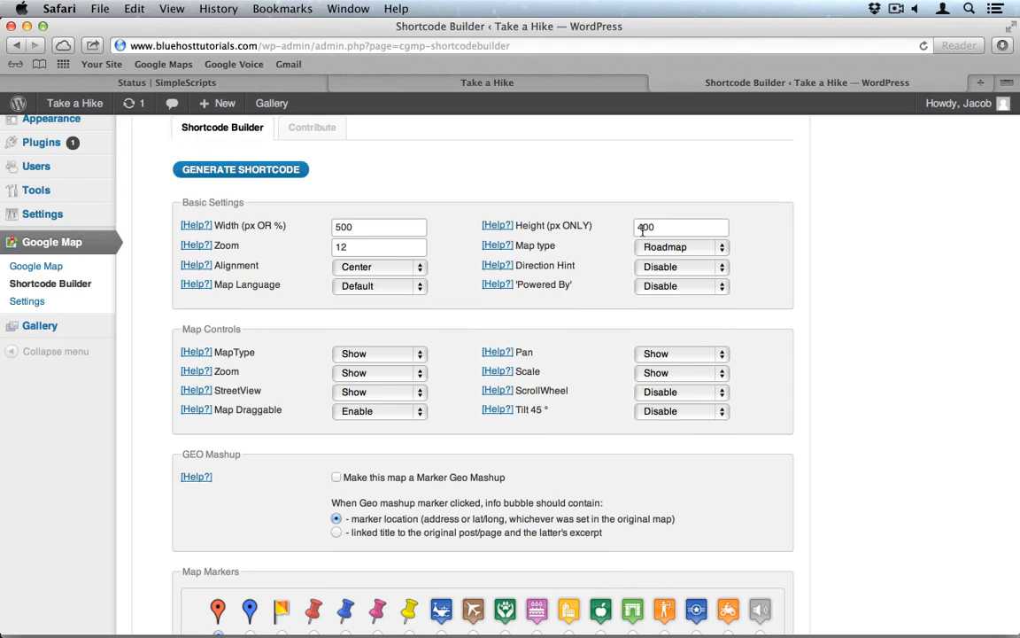
scroll(554, 300, "down", 5)
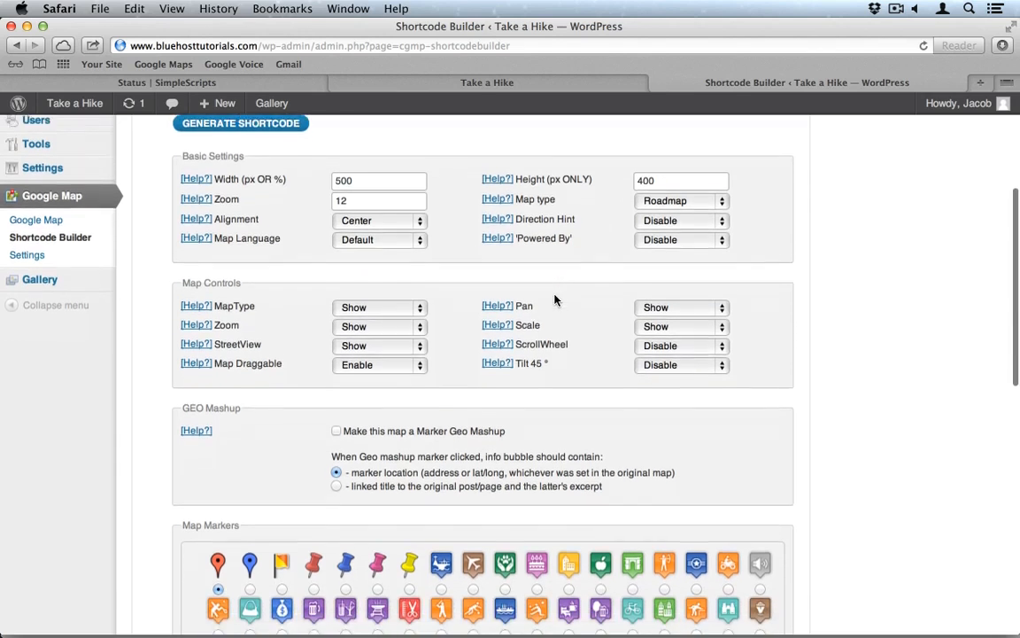
scroll(555, 302, "down", 5)
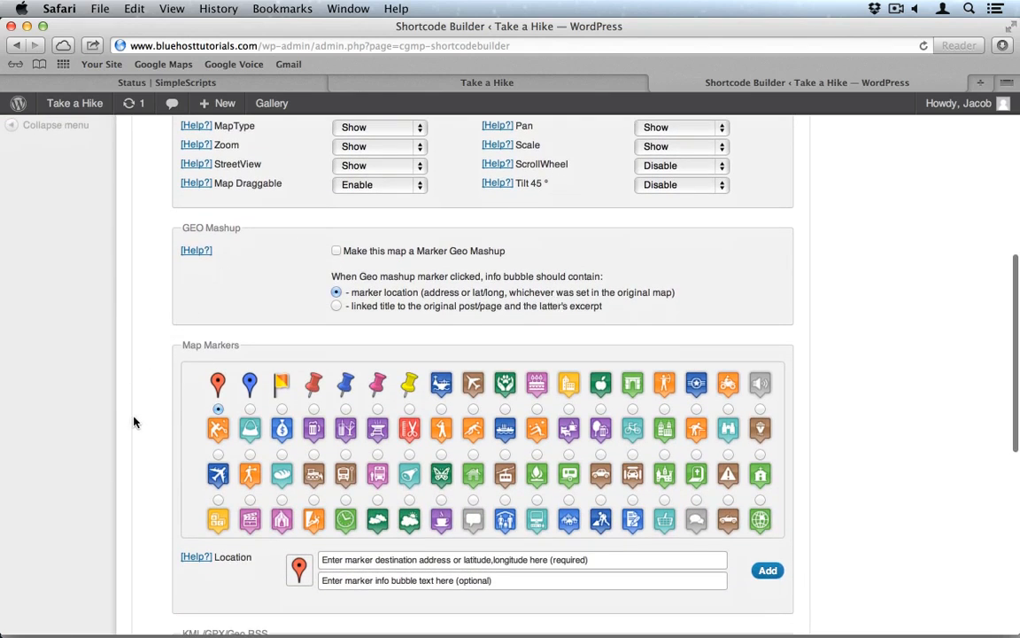
scroll(134, 422, "down", 2)
scroll(348, 400, "down", 5)
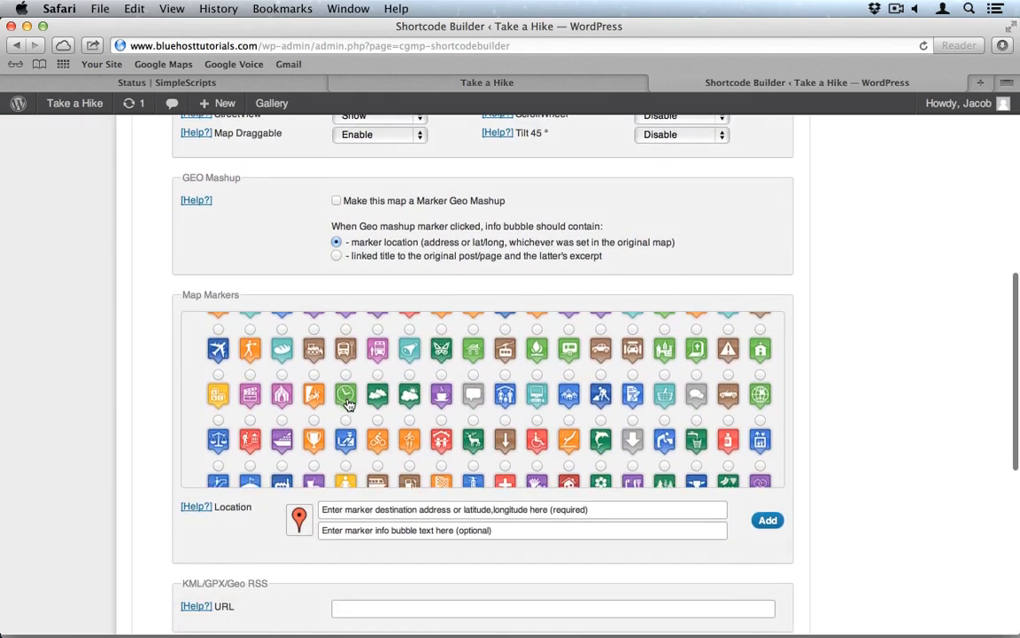
scroll(348, 404, "down", 4)
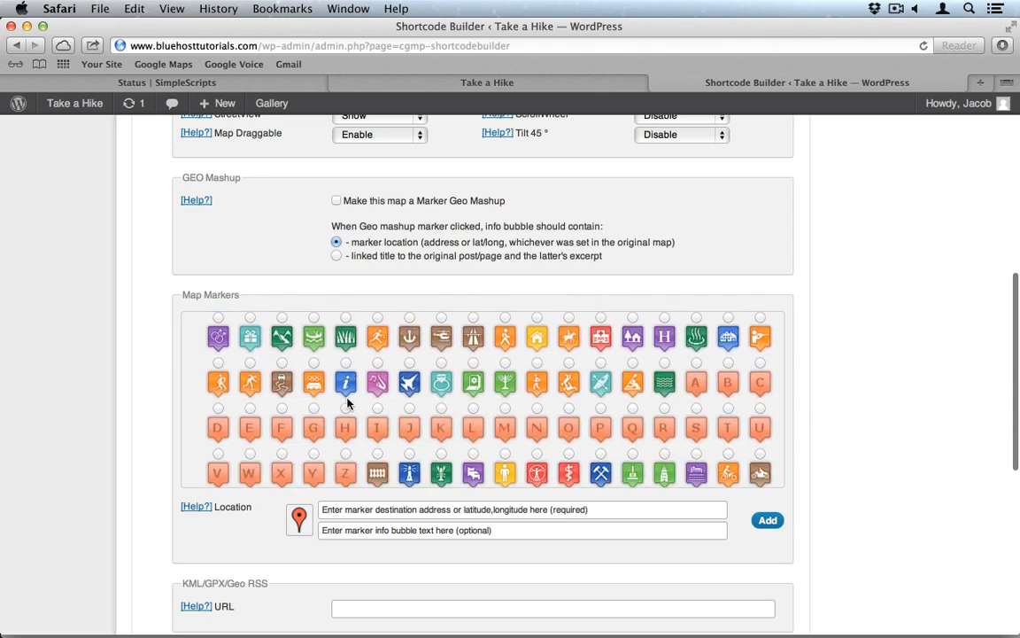
scroll(348, 405, "up", 5)
scroll(348, 404, "up", 5)
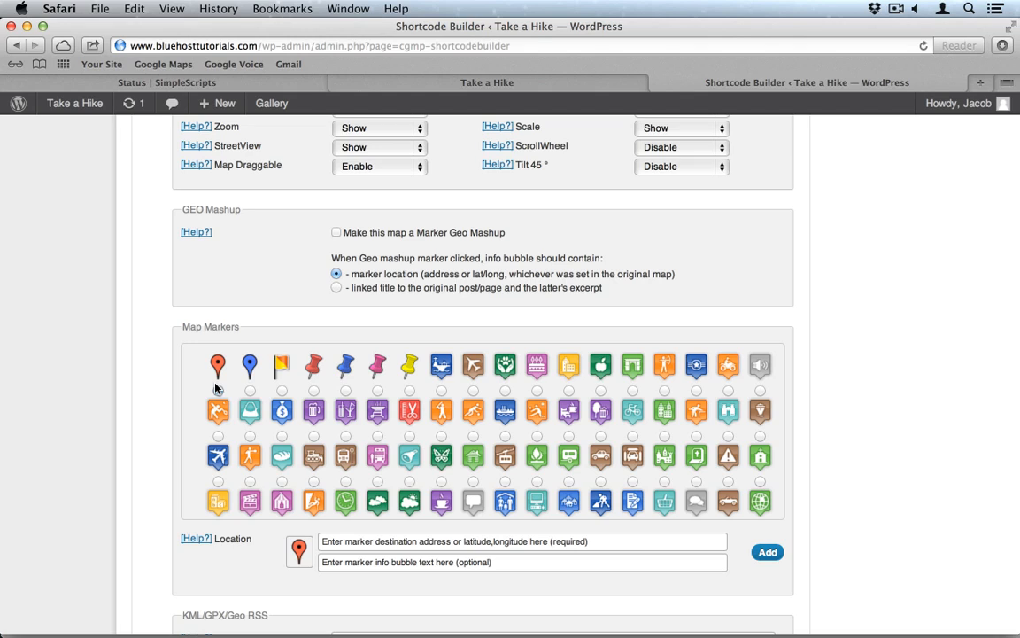
left_click(217, 389)
scroll(404, 463, "down", 3)
scroll(403, 463, "down", 10)
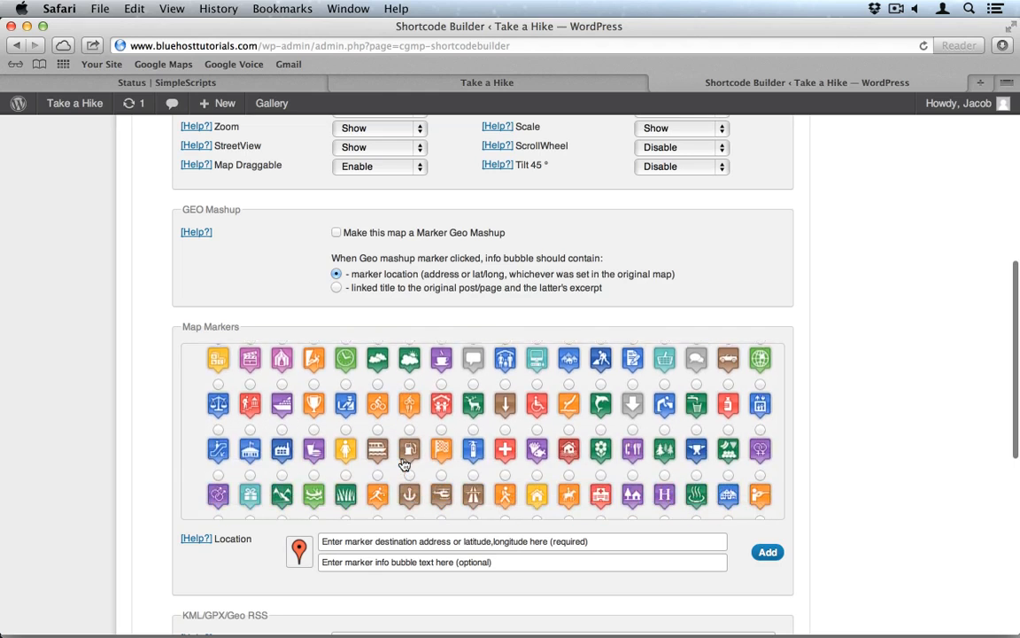
scroll(403, 463, "down", 15)
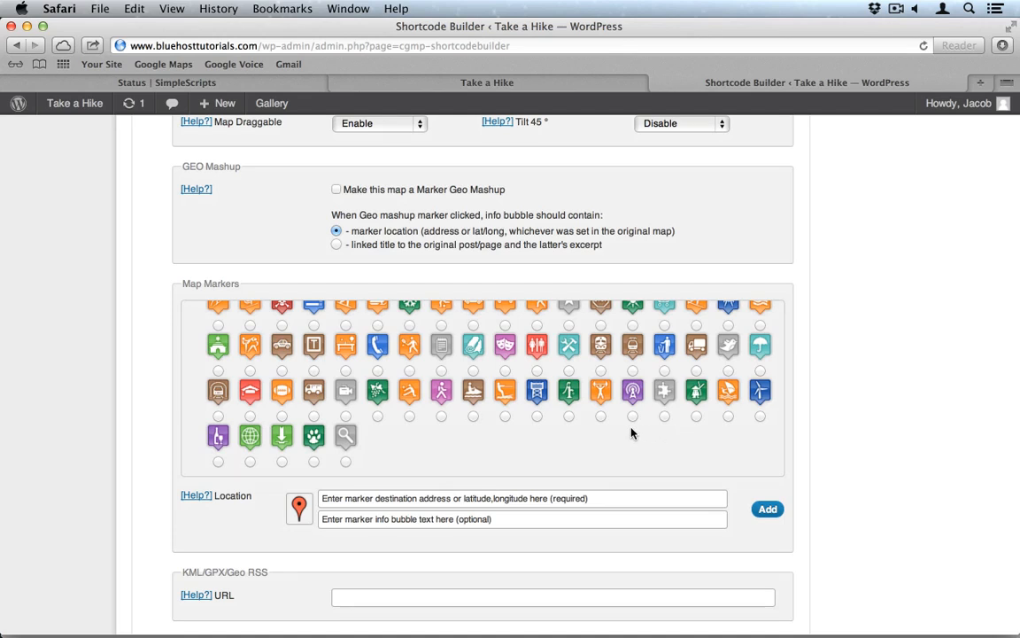
Step: Add a pink hiker marker at the business's street address with bubble text 'Take a Hike'
left_click(441, 416)
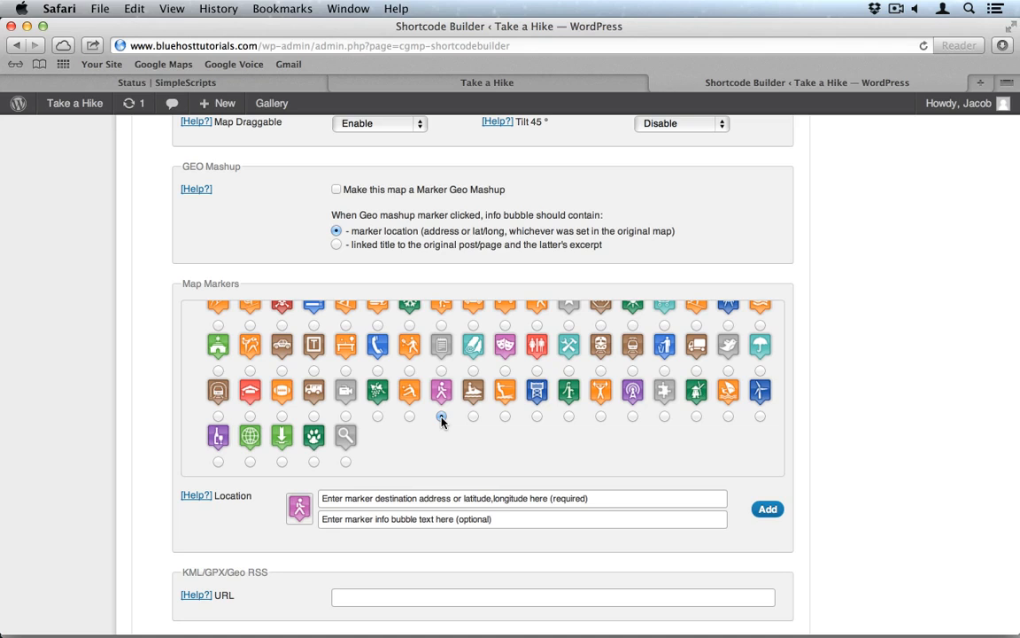
scroll(137, 421, "down", 2)
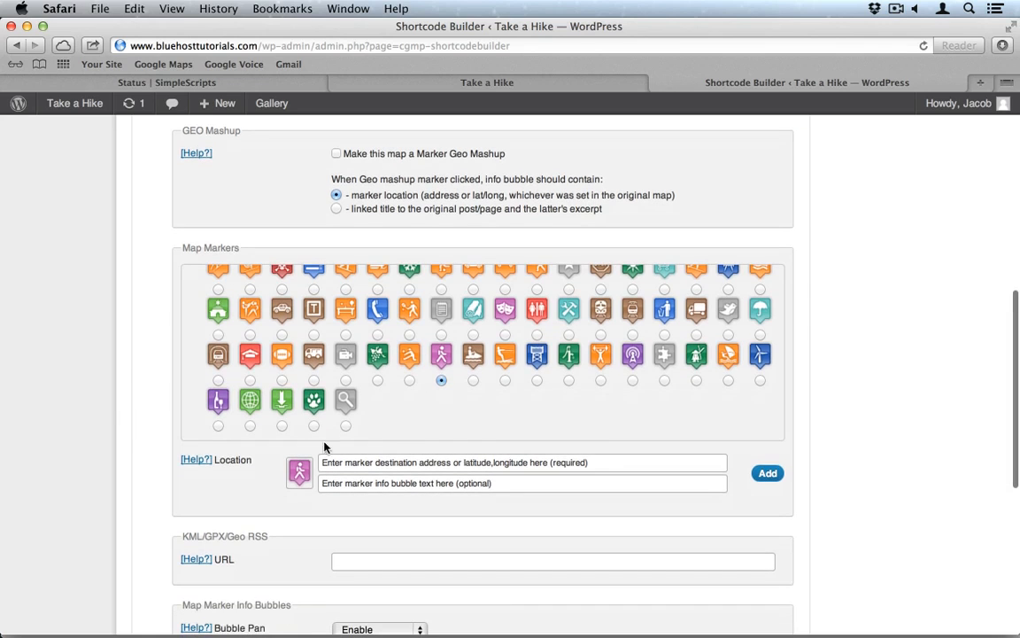
left_click(368, 463)
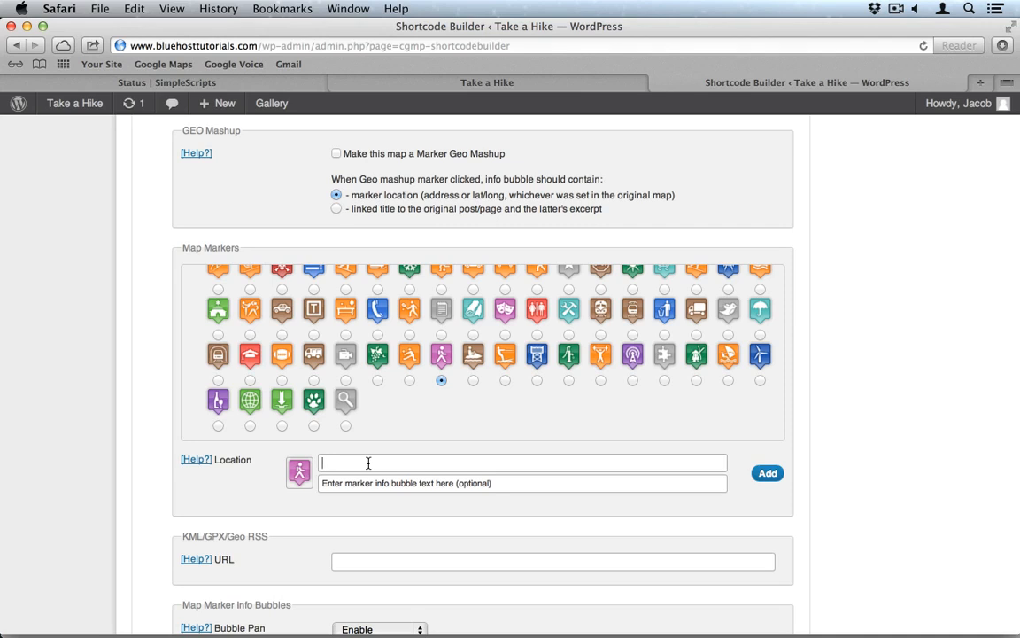
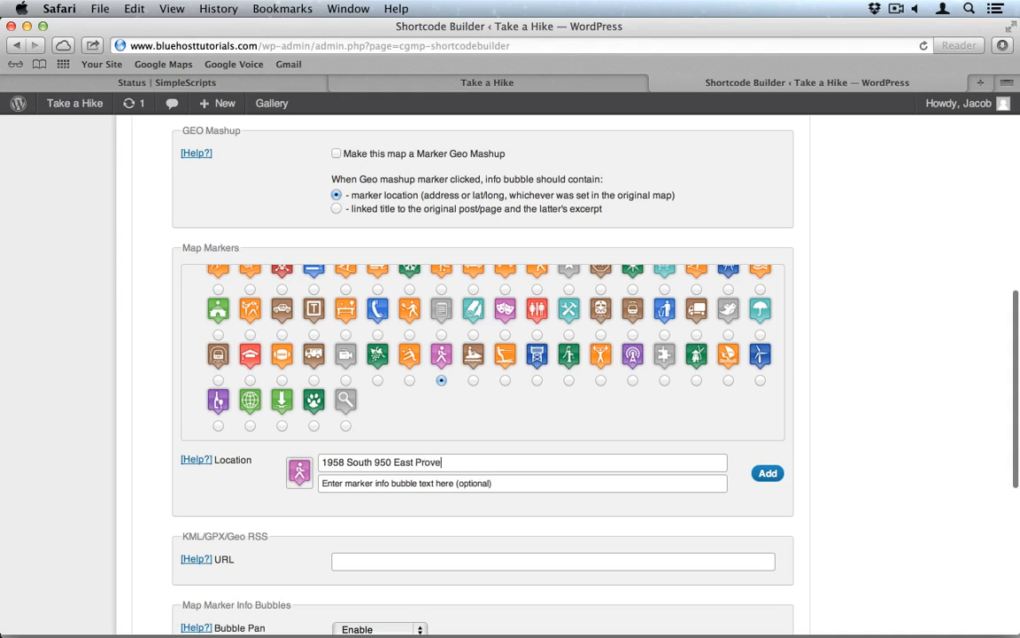
left_click(606, 484)
type("T")
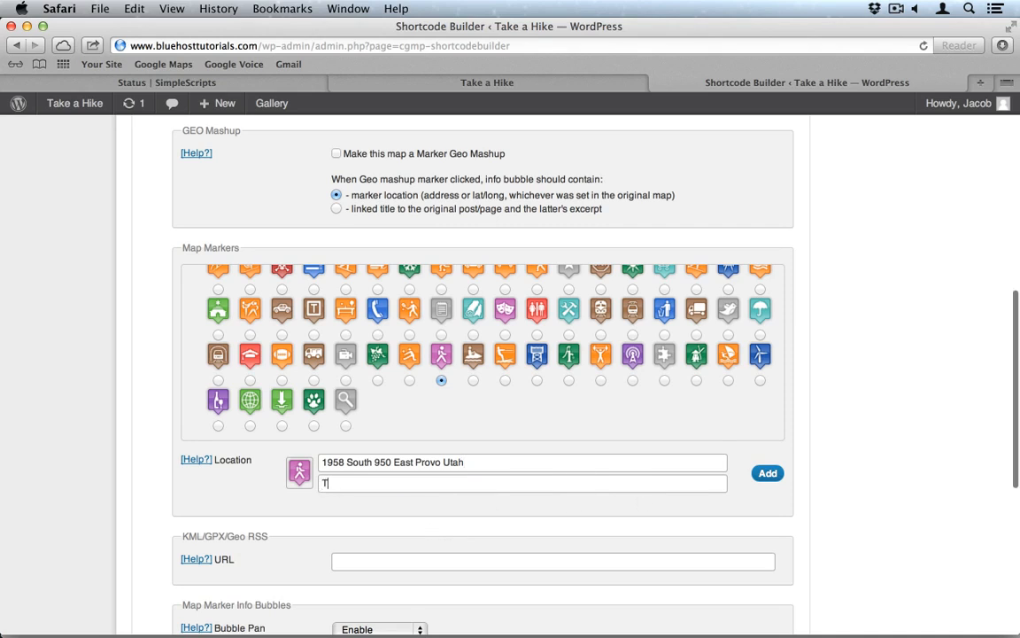
type("ake a")
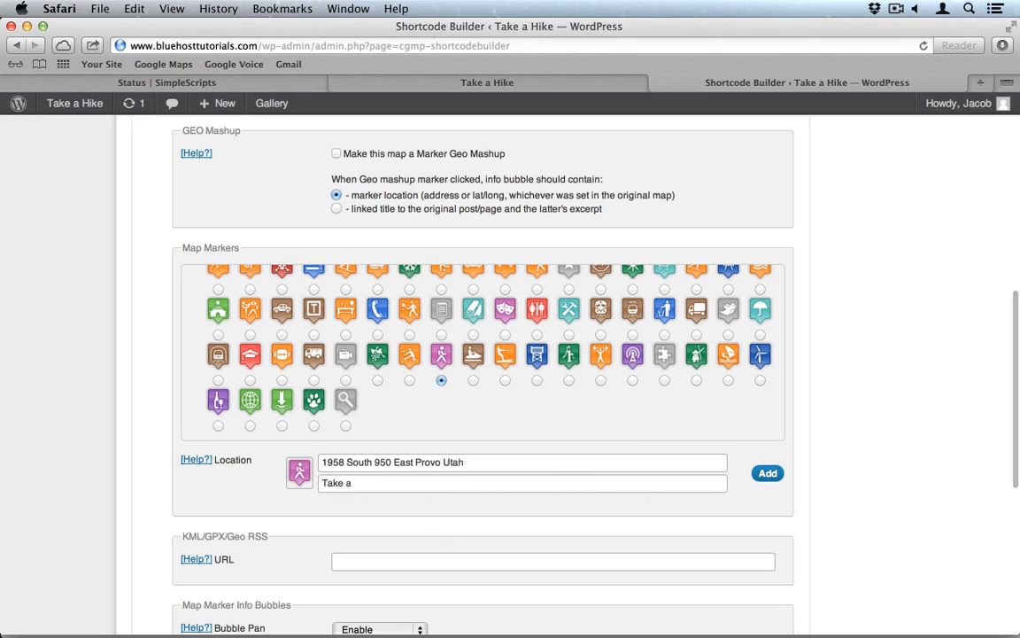
type(" Hike")
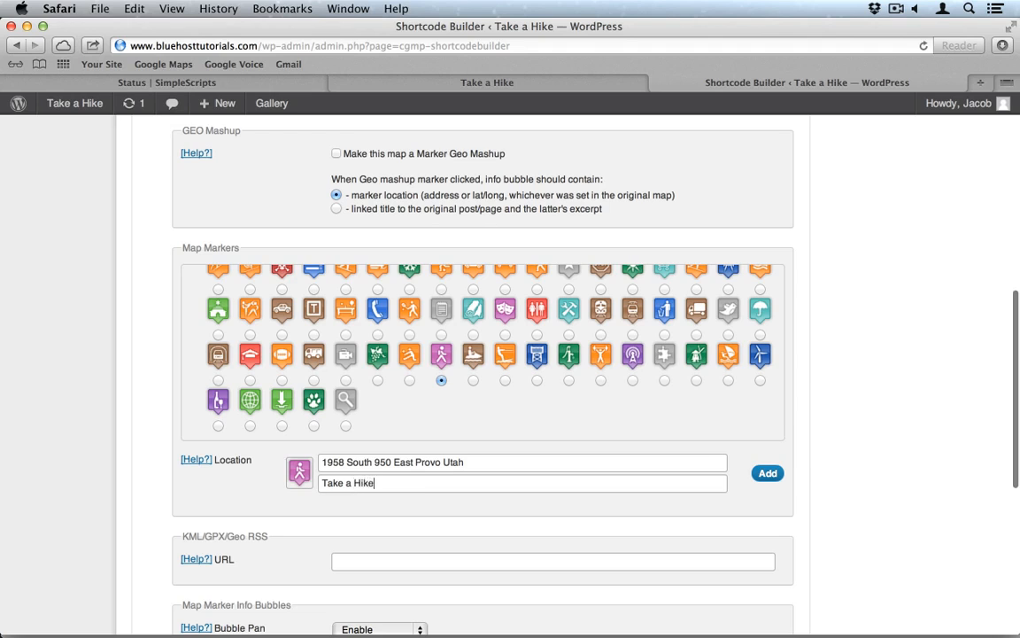
left_click(765, 474)
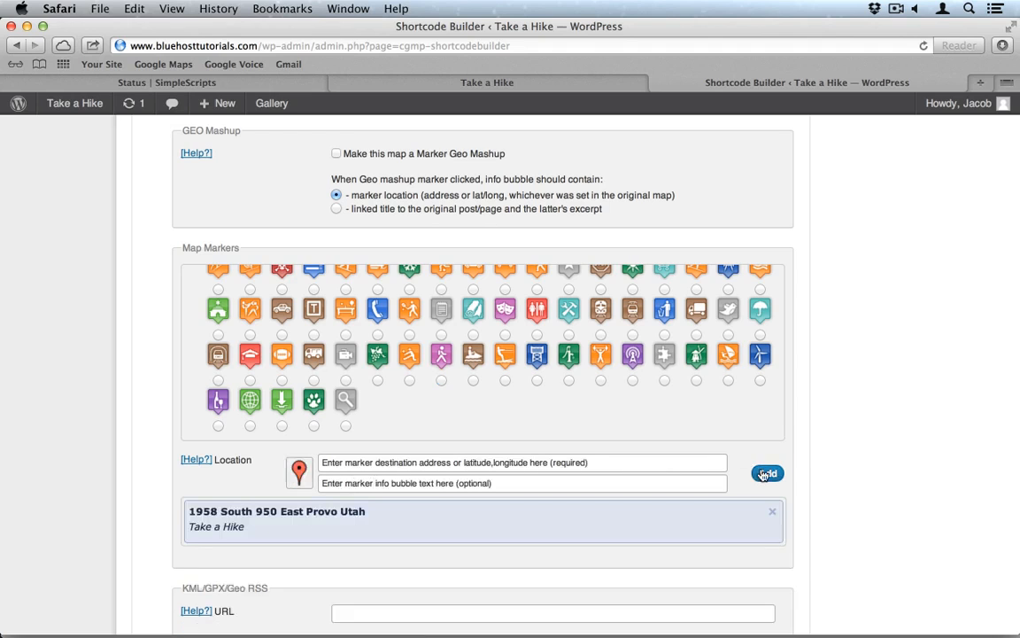
scroll(829, 480, "down", 8)
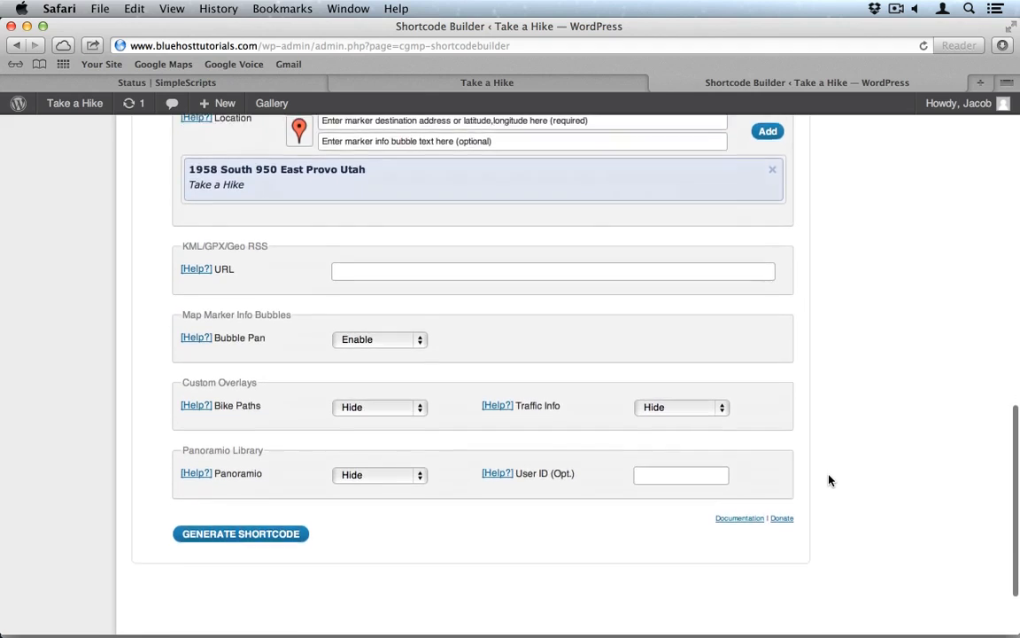
scroll(829, 480, "down", 1)
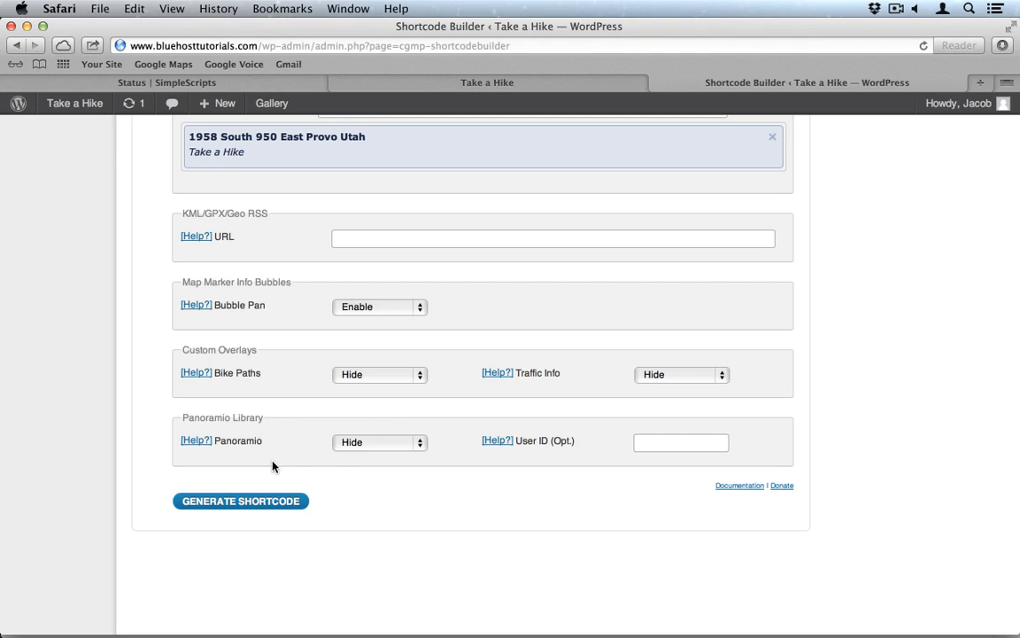
Step: Generate the map shortcode, copy it, and close the shortcode window
left_click(241, 501)
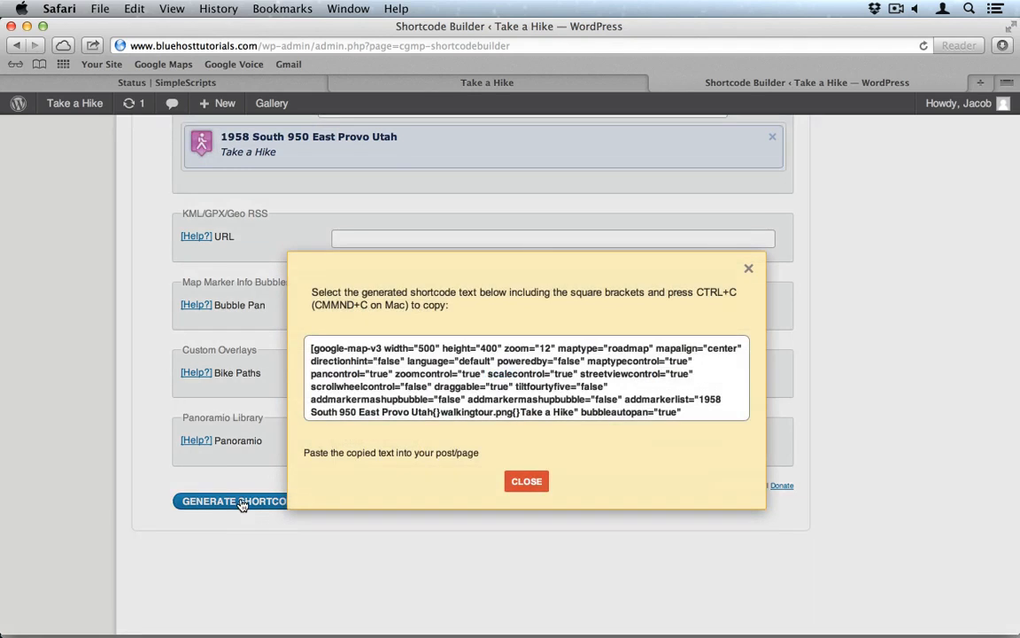
left_click(485, 387)
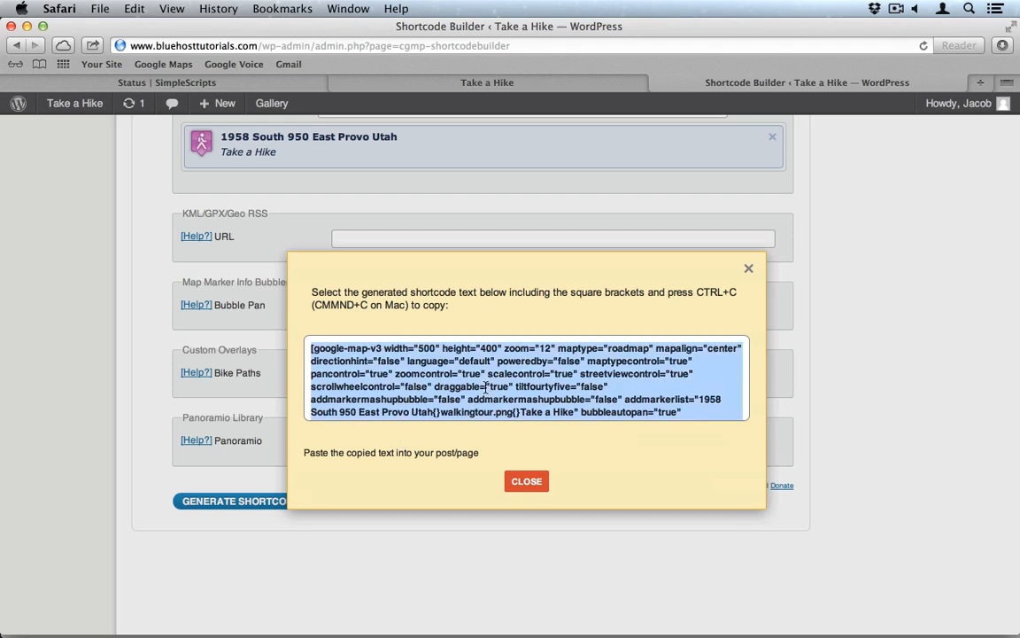
right_click(486, 387)
left_click(546, 435)
left_click(519, 483)
Step: Start a new page from Pages > Add New
scroll(207, 352, "up", 3)
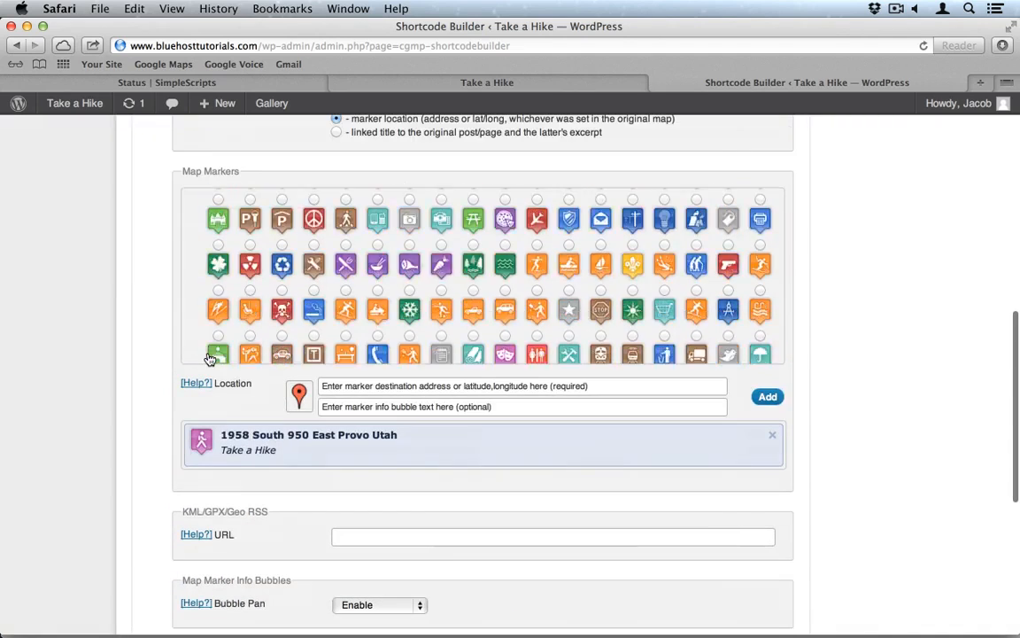
scroll(171, 284, "up", 6)
scroll(170, 283, "up", 3)
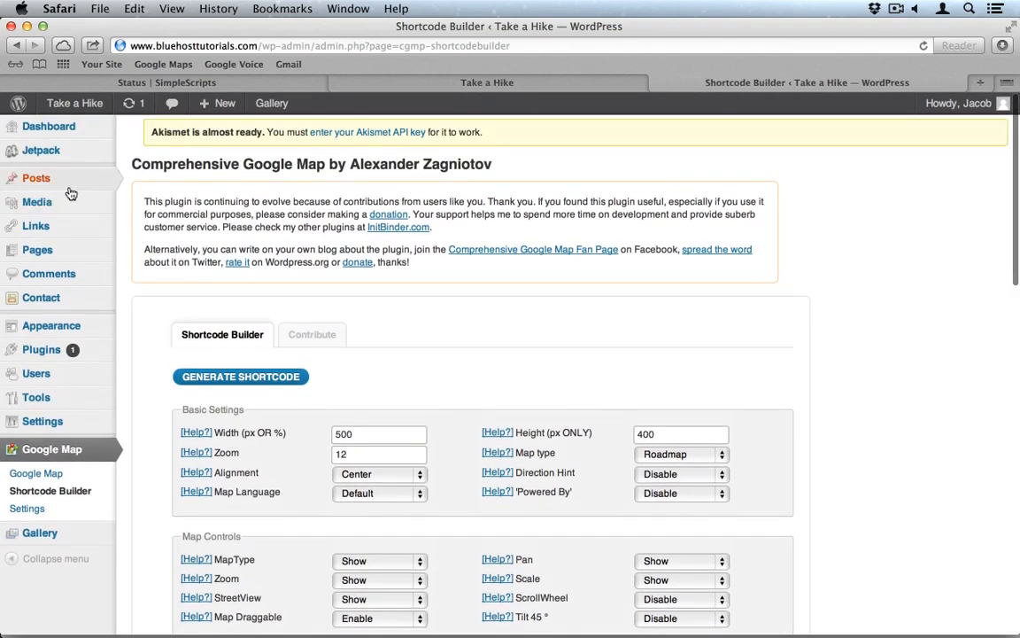
mouse_move(39, 252)
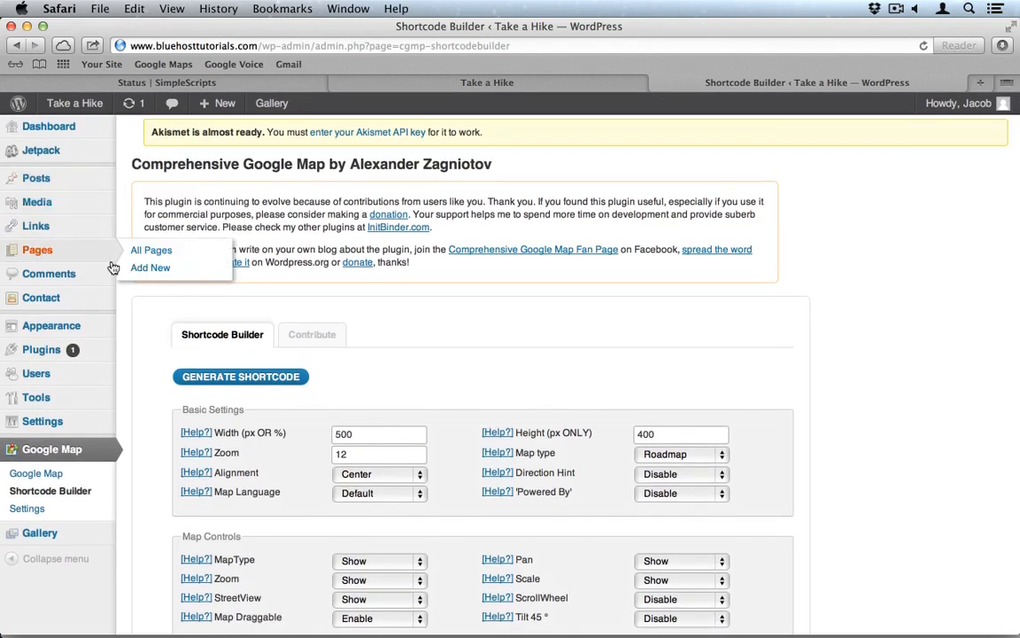
left_click(146, 273)
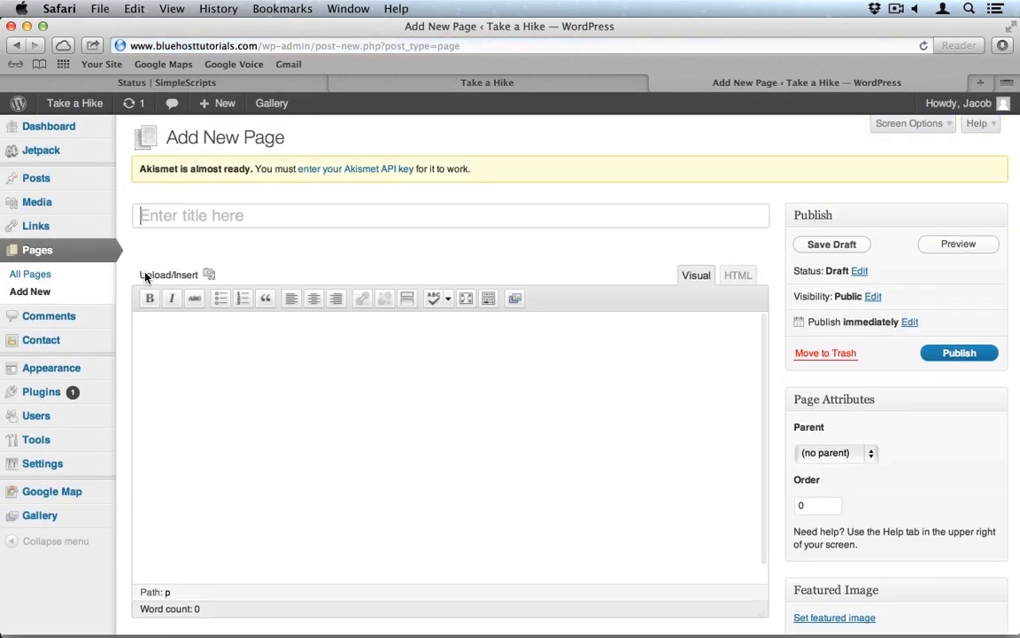
Step: Title the page 'Find Us' and paste the map shortcode into the body with space above it
left_click(255, 220)
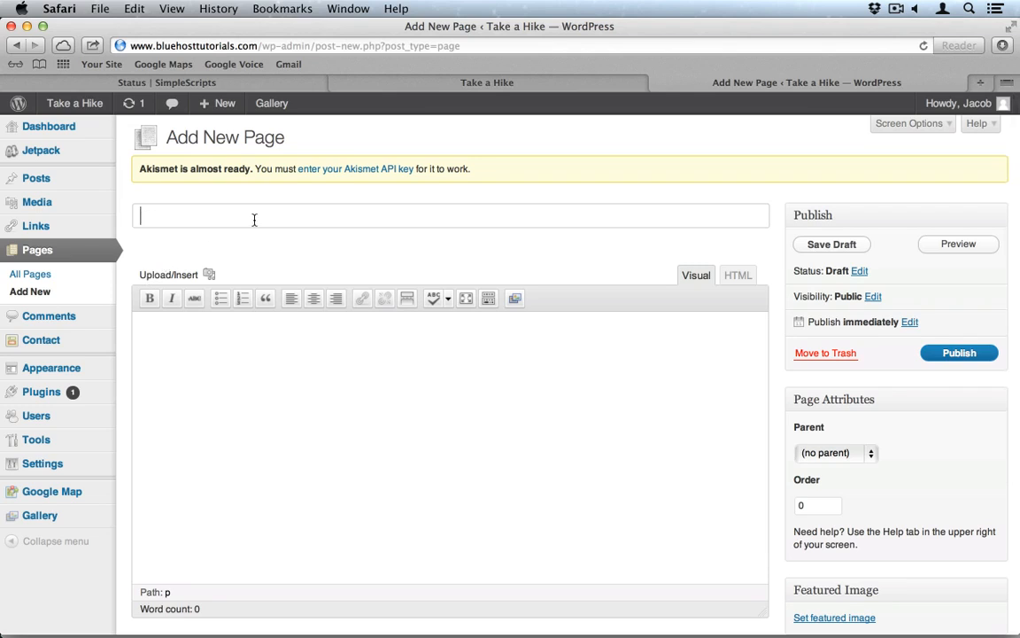
type("Con")
key("super+a")
type("Find Us")
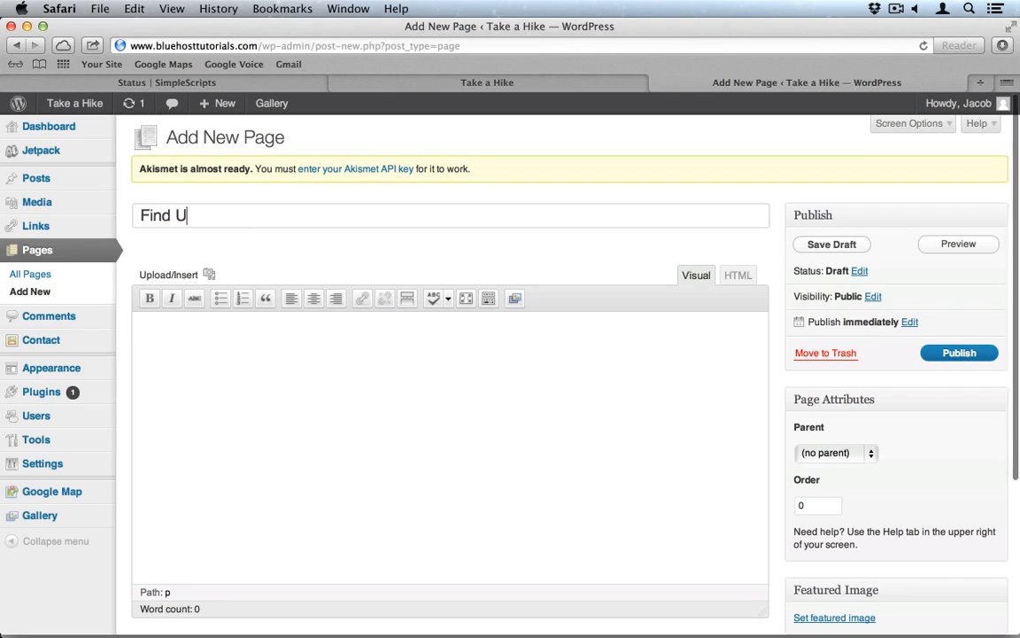
left_click(240, 353)
key("super+v")
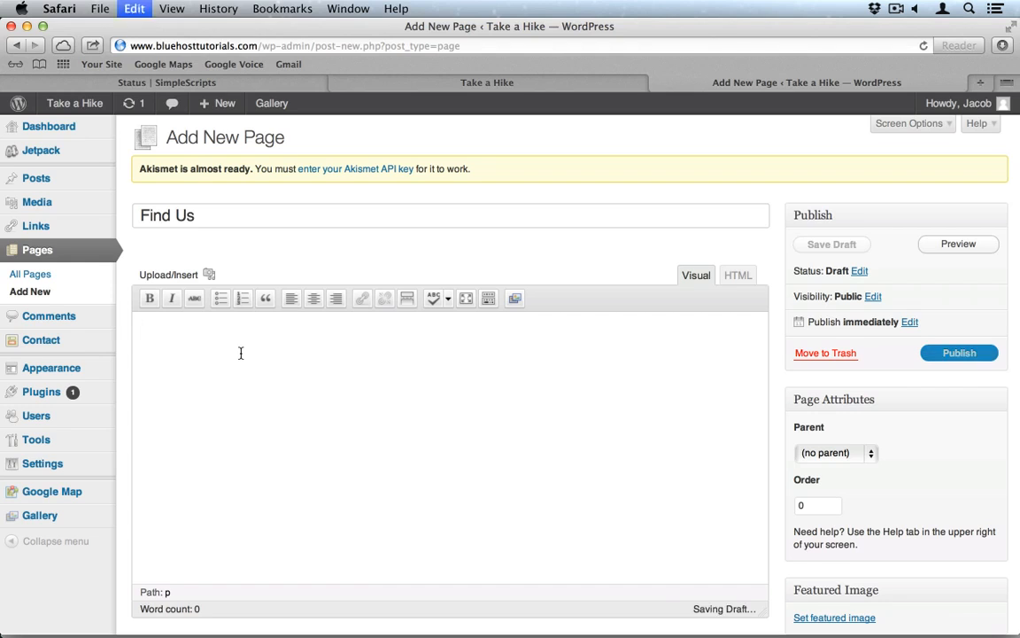
key("Up")
key("Up")
key("Up")
key("Up")
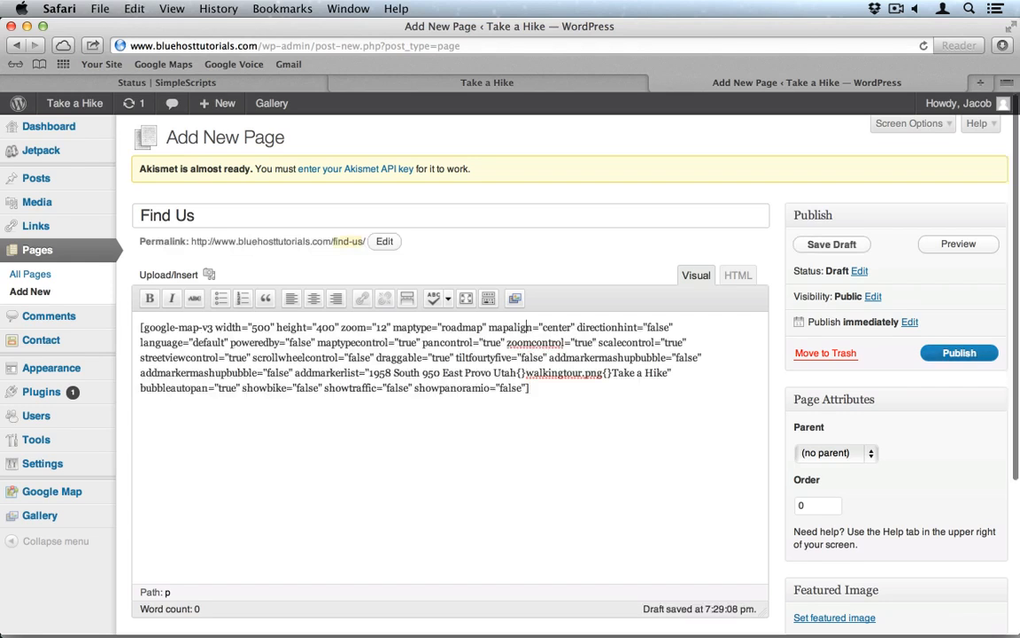
key("Return")
key("Return")
key("Up")
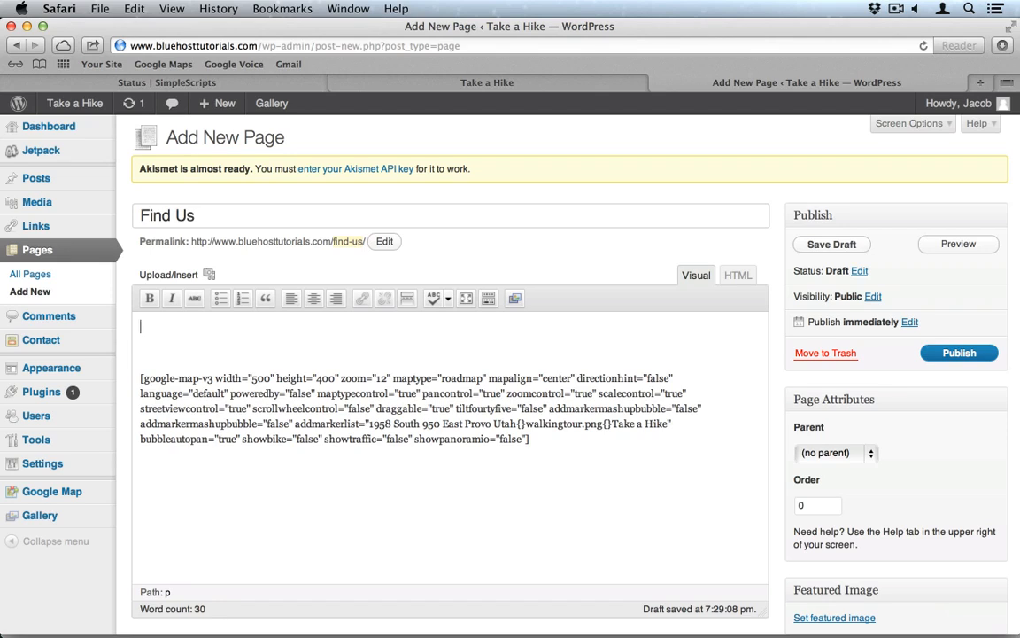
Step: Add a 'Contact Us' line above the map, paste the phone number and address beneath it, and select them
type("Con")
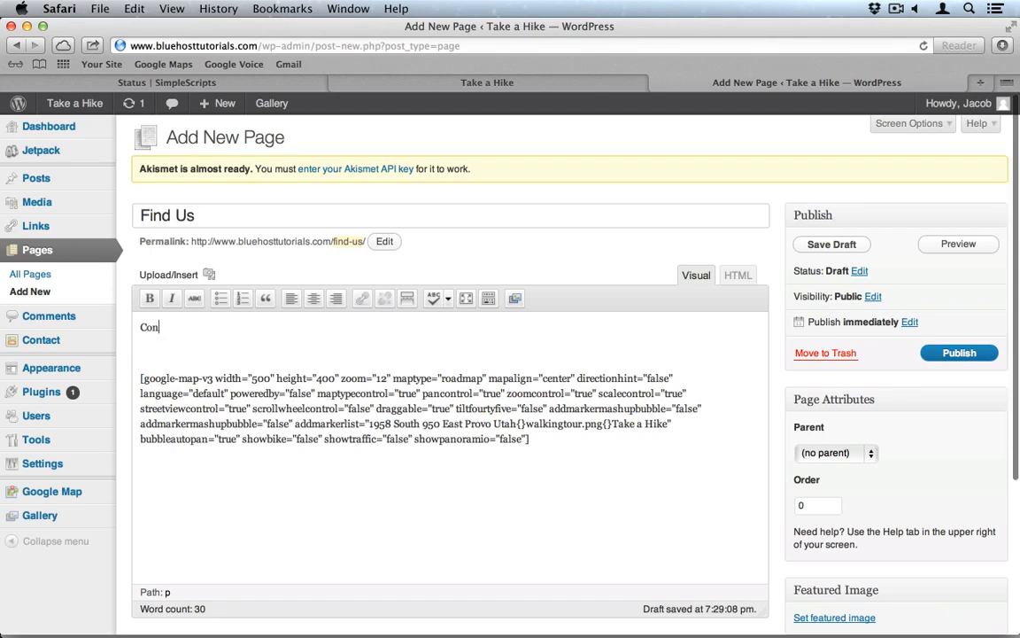
type("at")
key("BackSpace")
key("BackSpace")
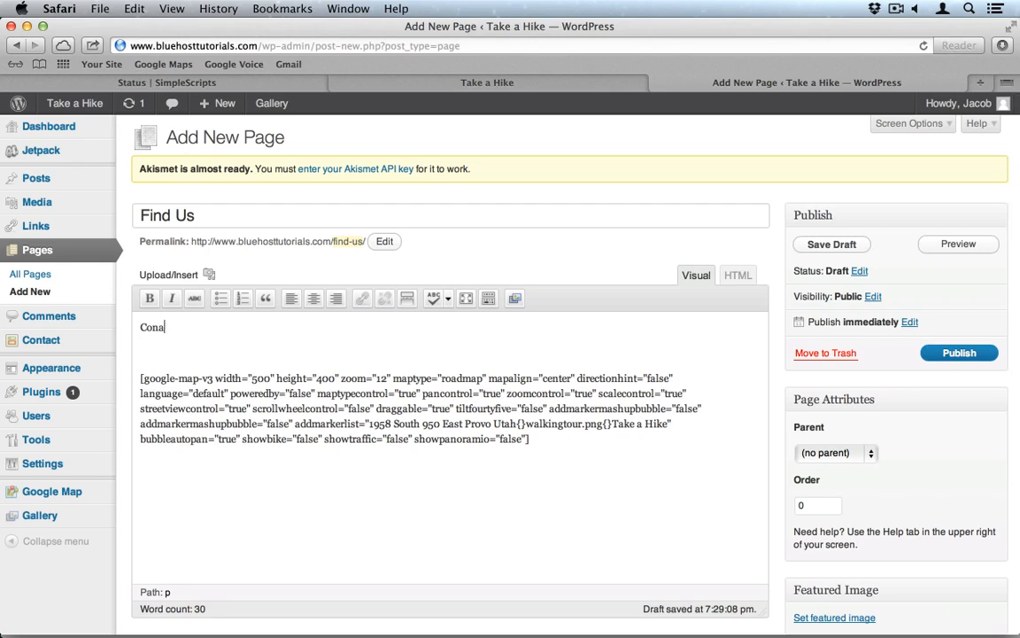
type("tact Us")
key("Return")
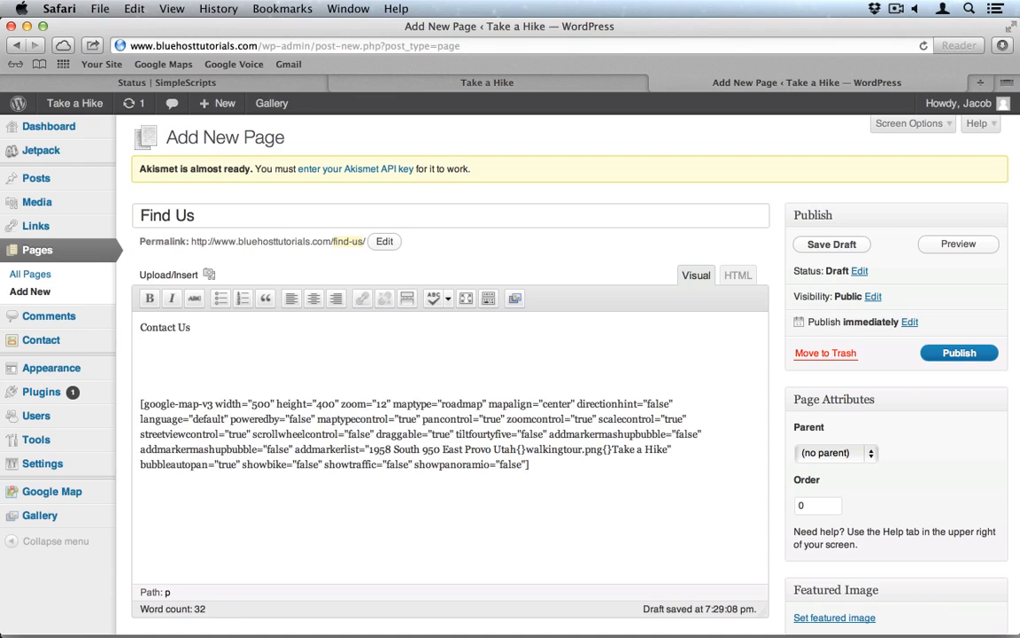
key("super+Tab")
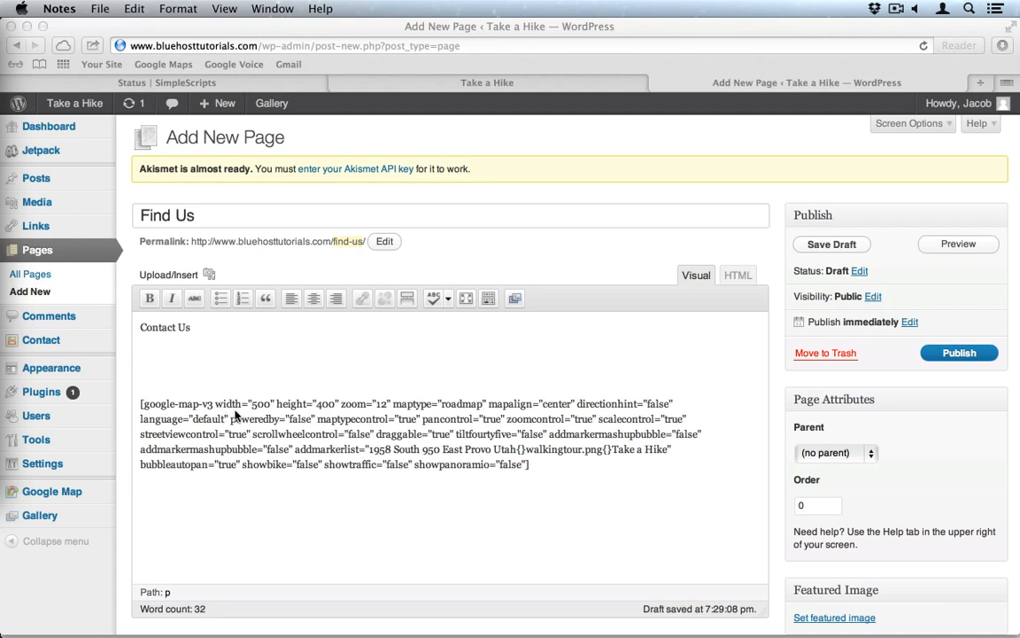
key("super+Tab")
key("super+v")
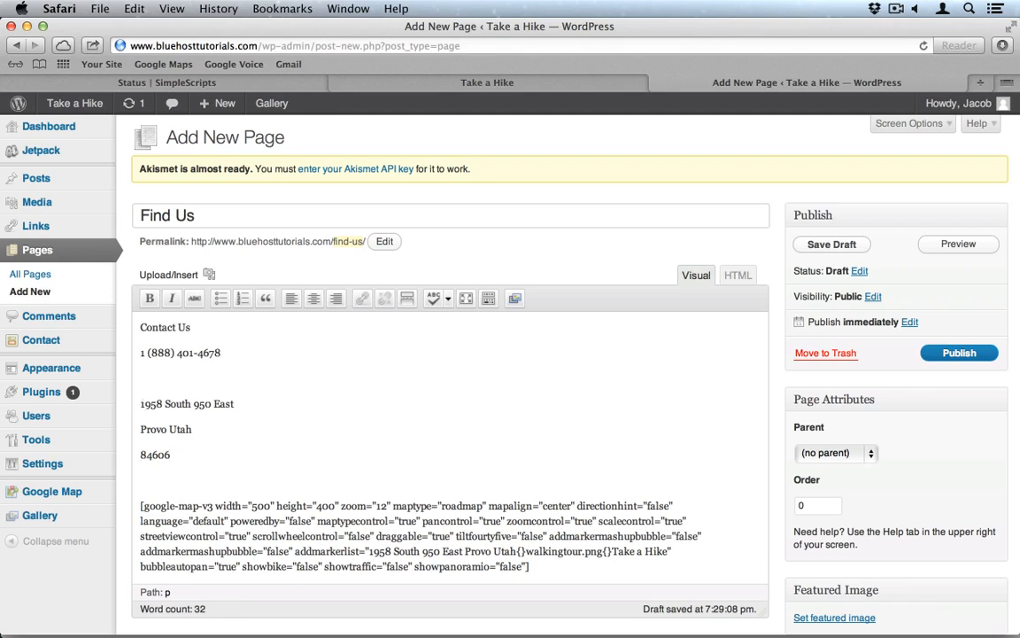
key("BackSpace")
left_click_drag(174, 433, 140, 354)
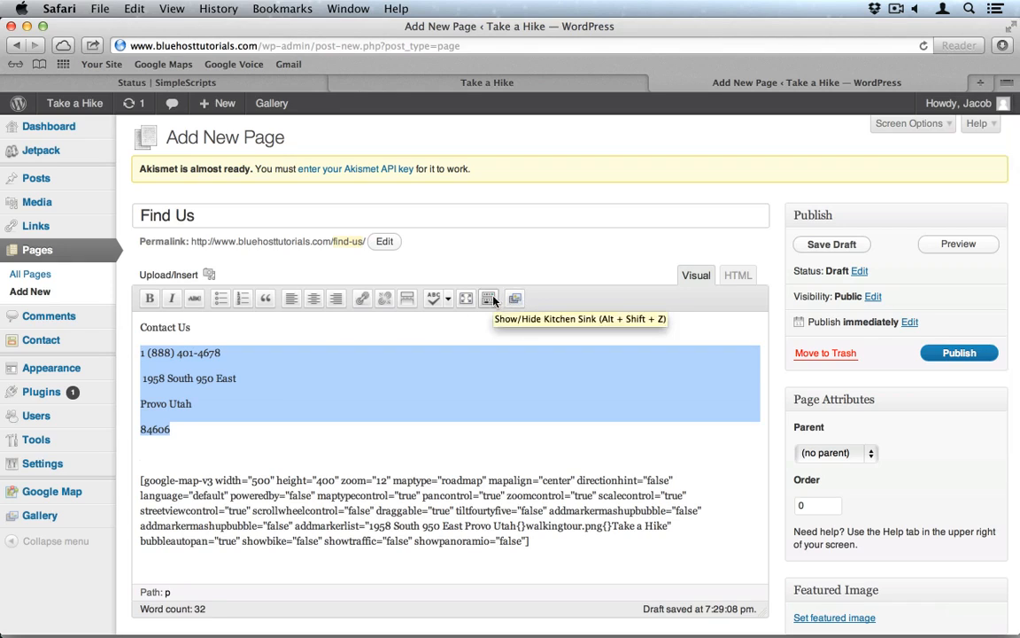
Step: Format the contact lines as an indented Address block and make Contact Us a Heading 3
left_click(490, 299)
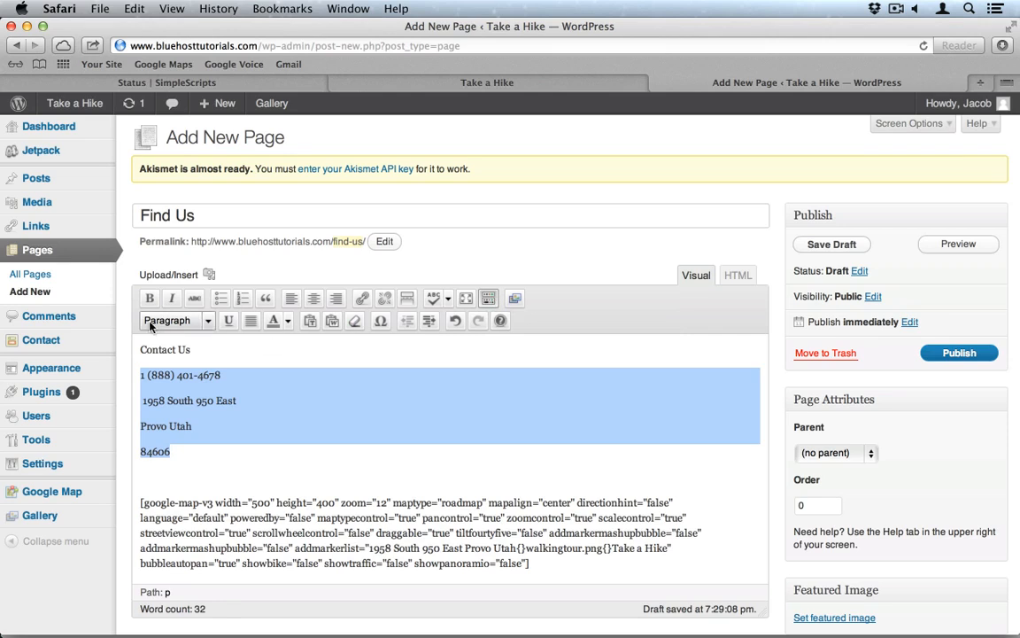
left_click(182, 322)
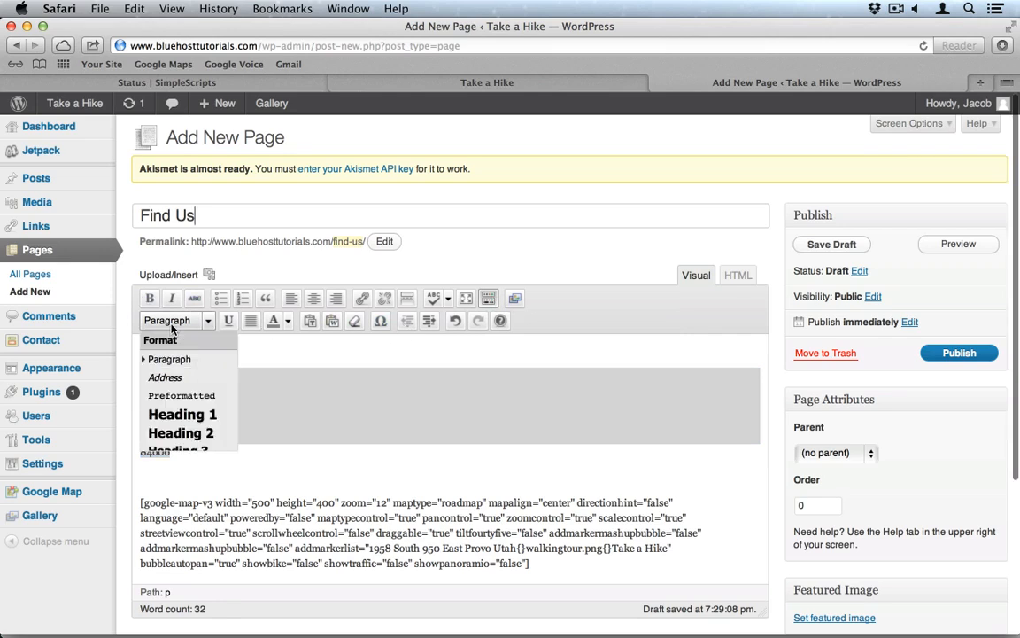
left_click(168, 381)
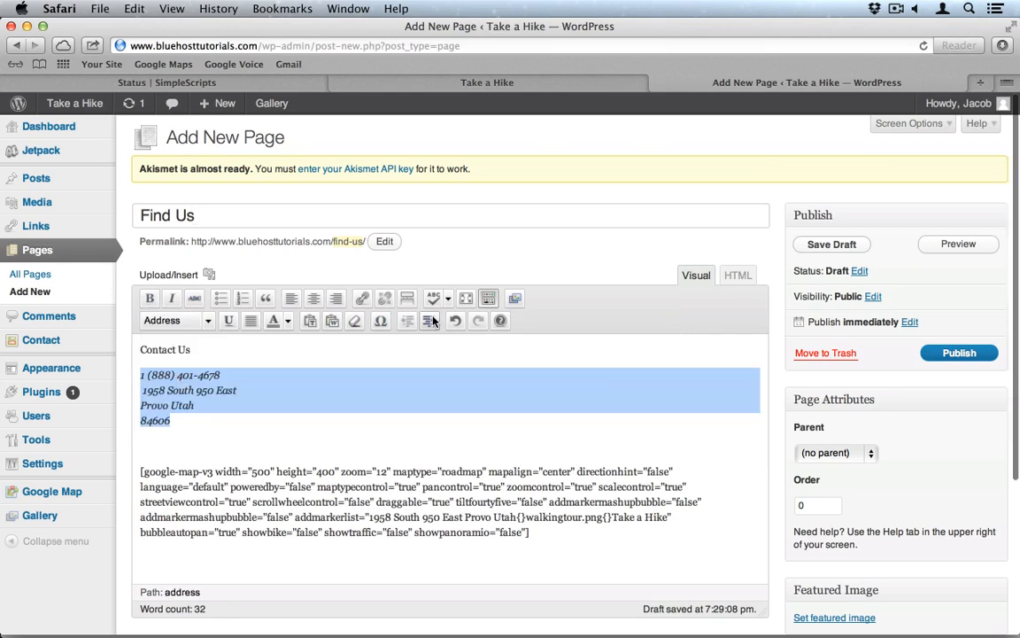
left_click(434, 322)
double_click(156, 348)
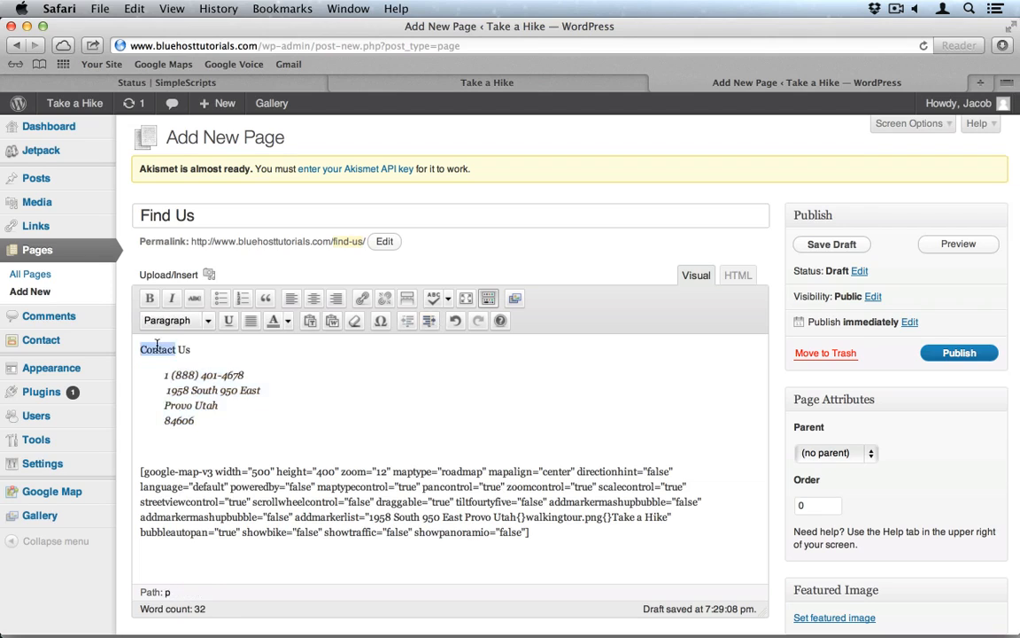
triple_click(156, 348)
left_click(172, 321)
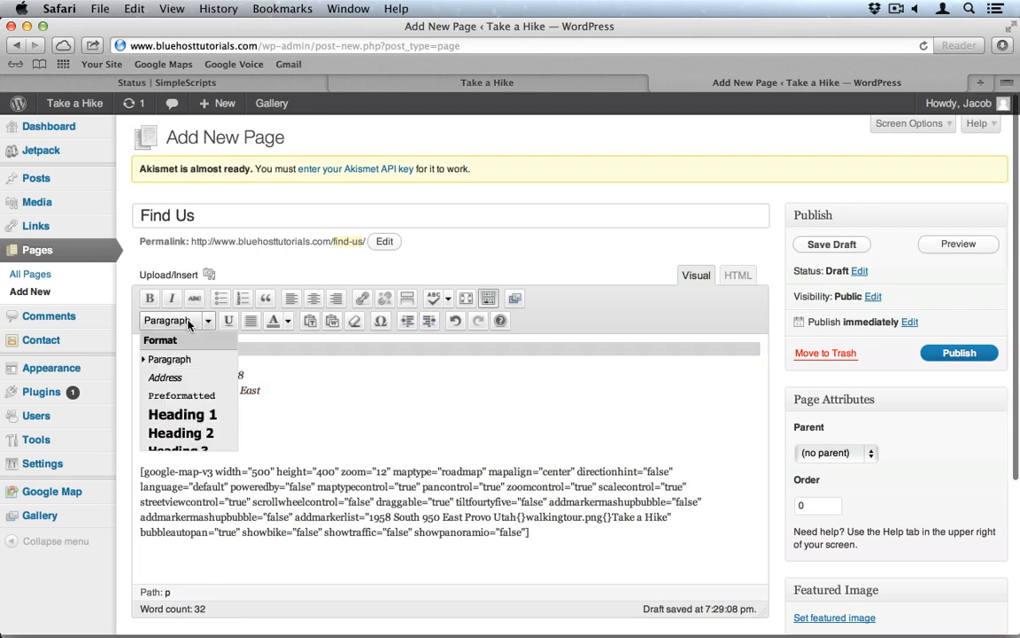
left_click(195, 447)
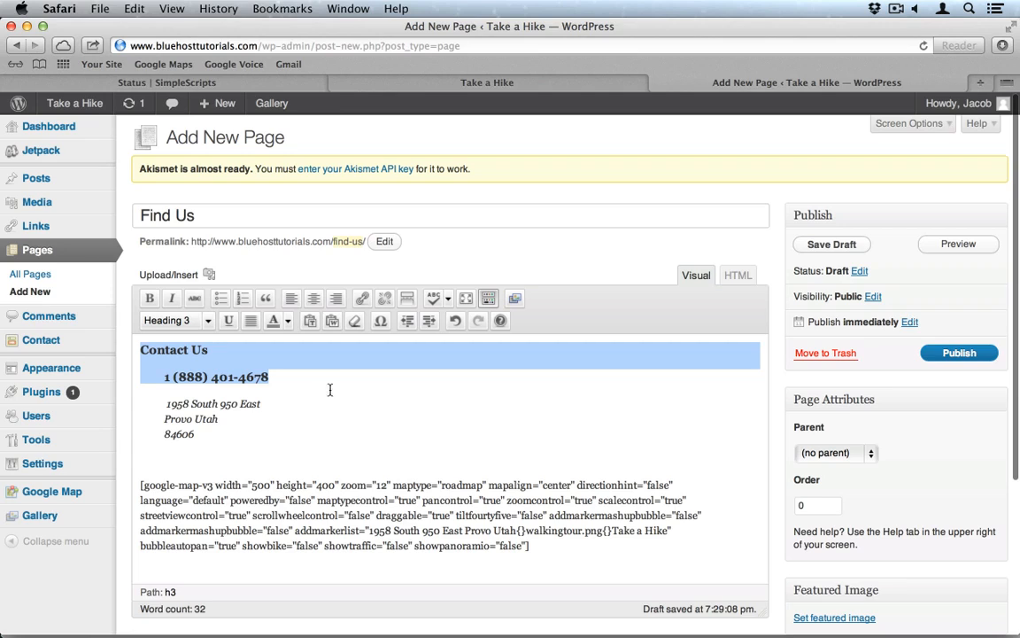
Step: Set the phone line back to Address format and publish the Find Us page
left_click(282, 376)
left_click_drag(279, 378, 180, 376)
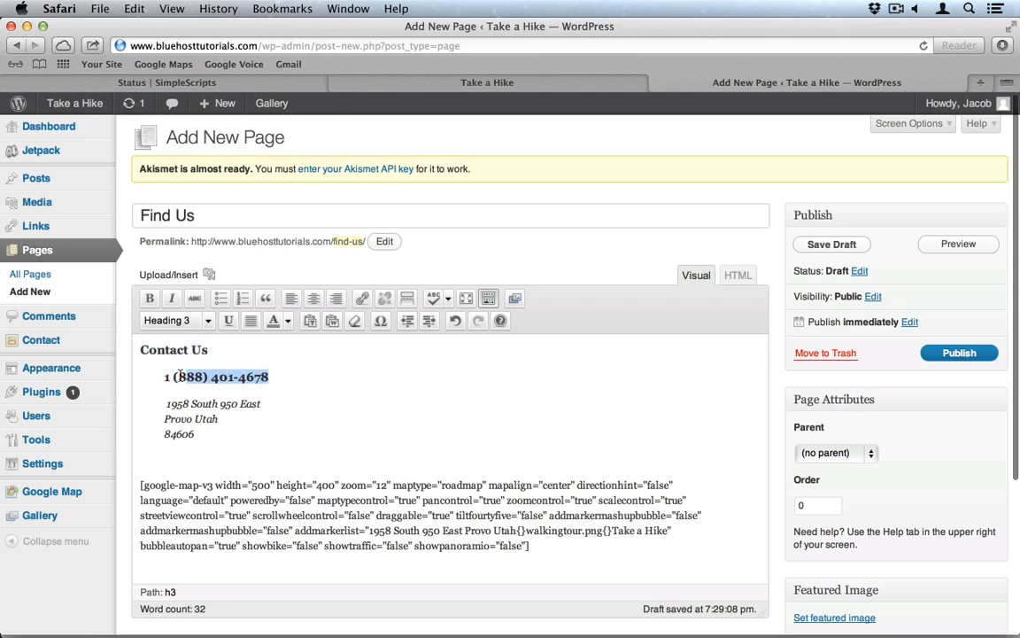
left_click(173, 320)
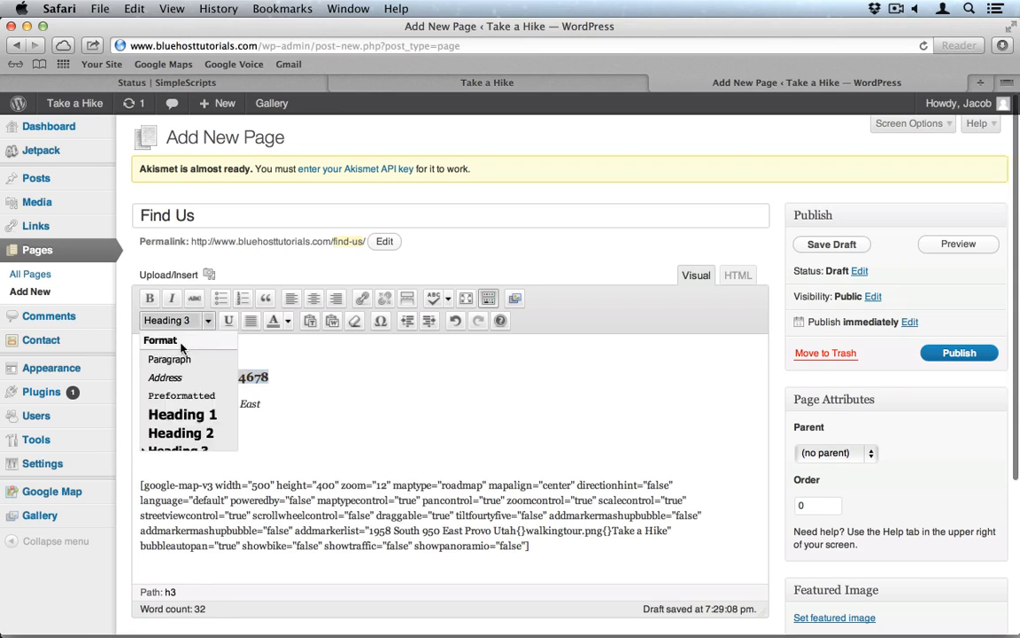
left_click(165, 377)
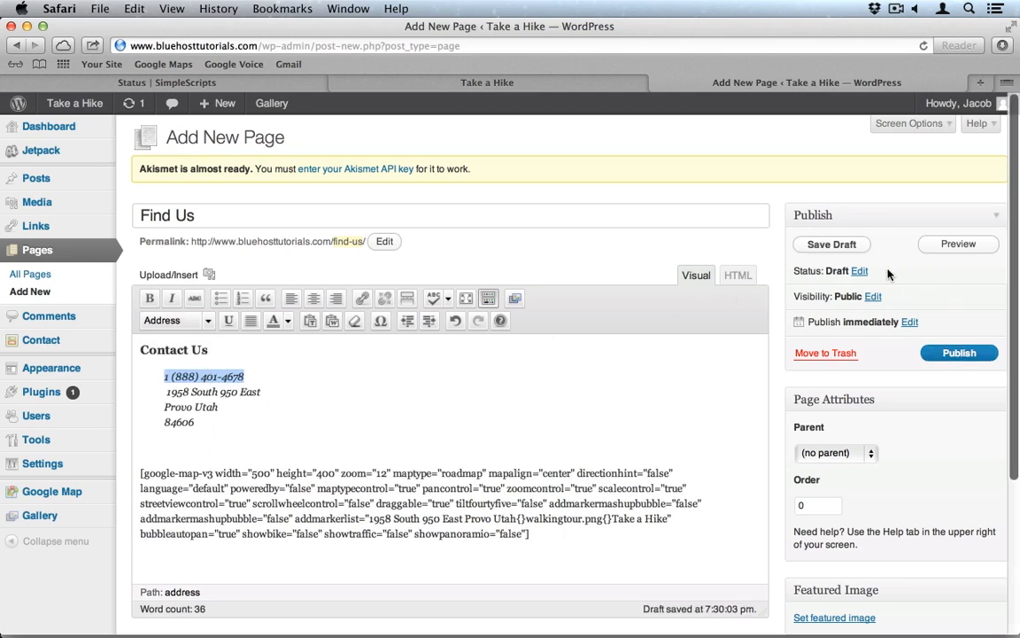
left_click(957, 354)
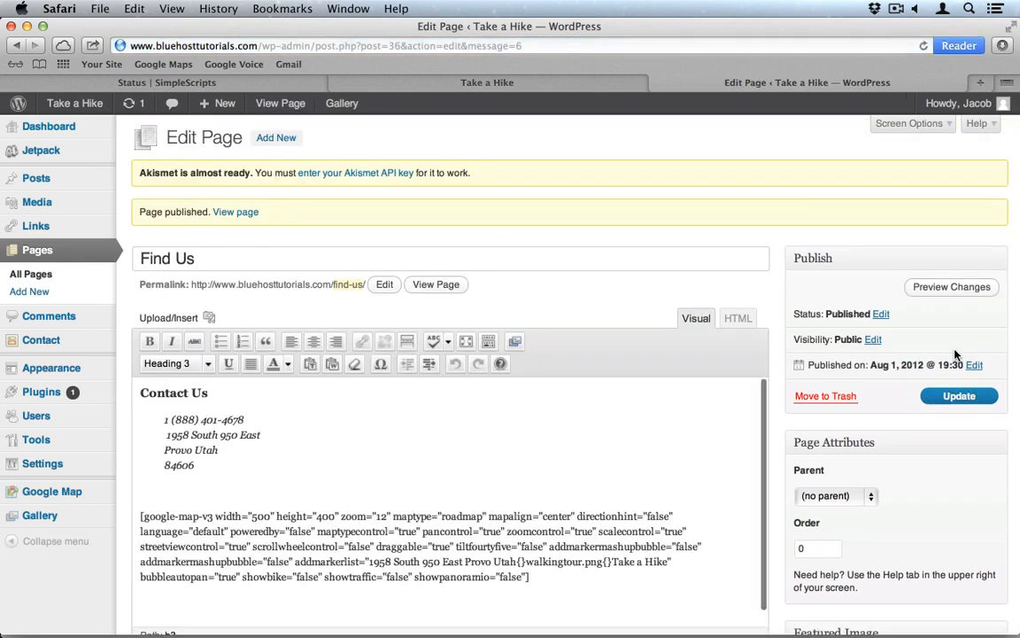
left_click(75, 348)
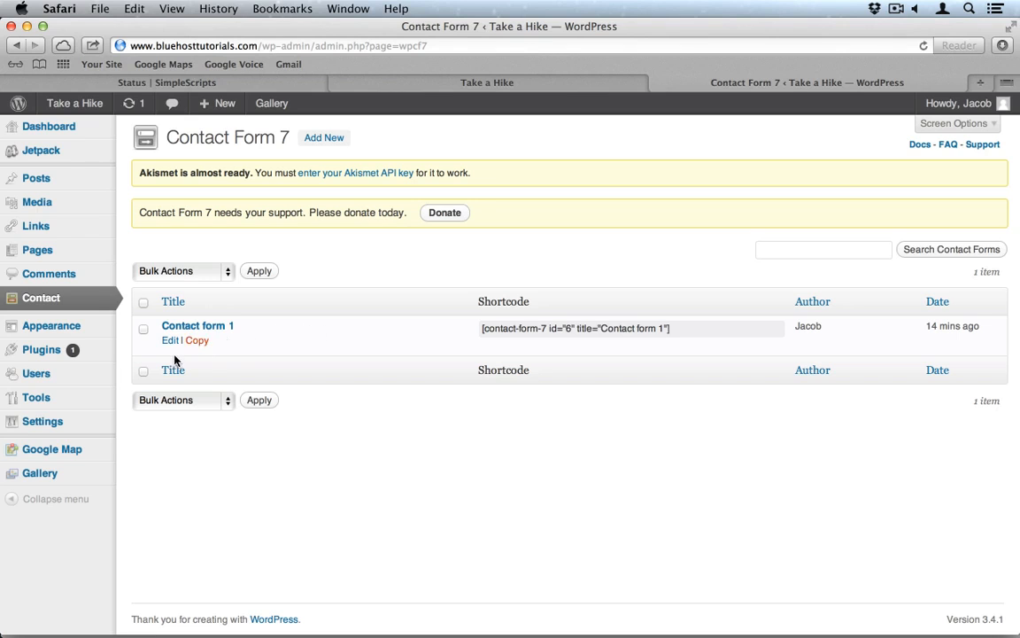
Step: Open Contact form 1 for editing, view its field types, and select its shortcode
left_click(169, 341)
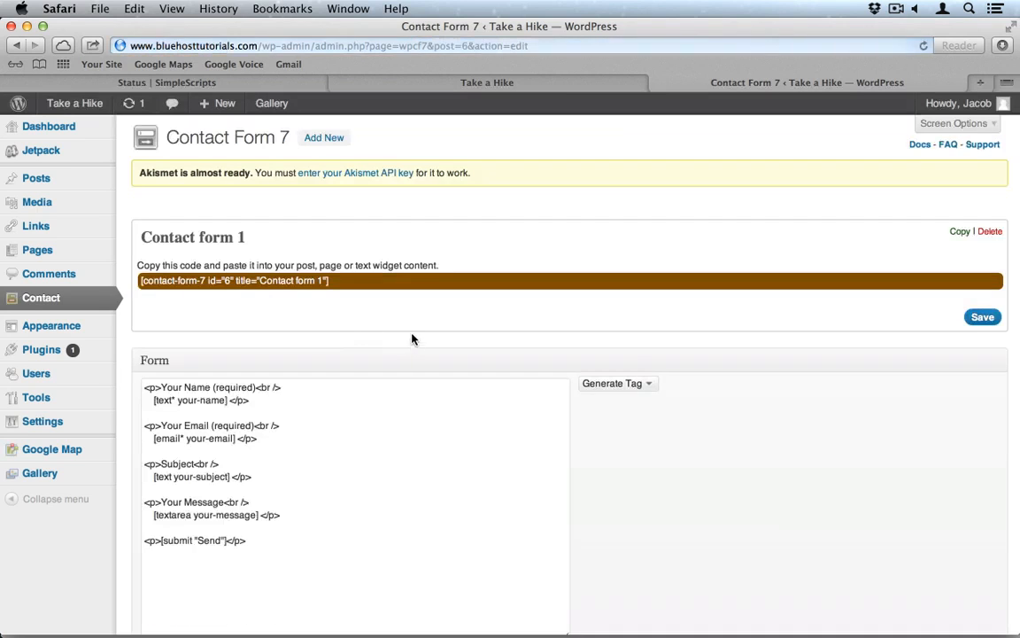
scroll(374, 424, "down", 3)
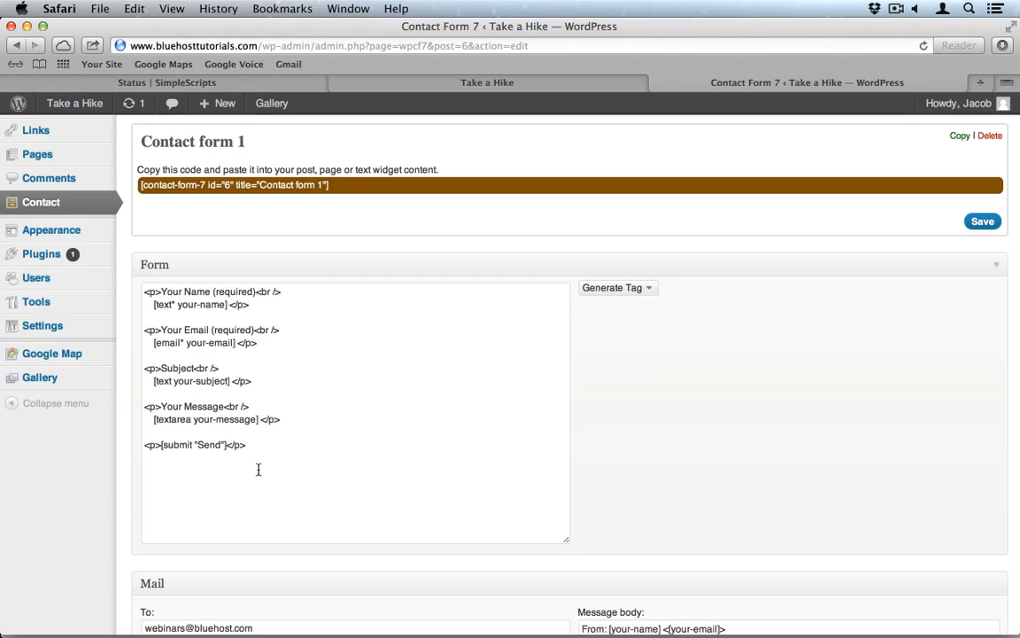
left_click(618, 288)
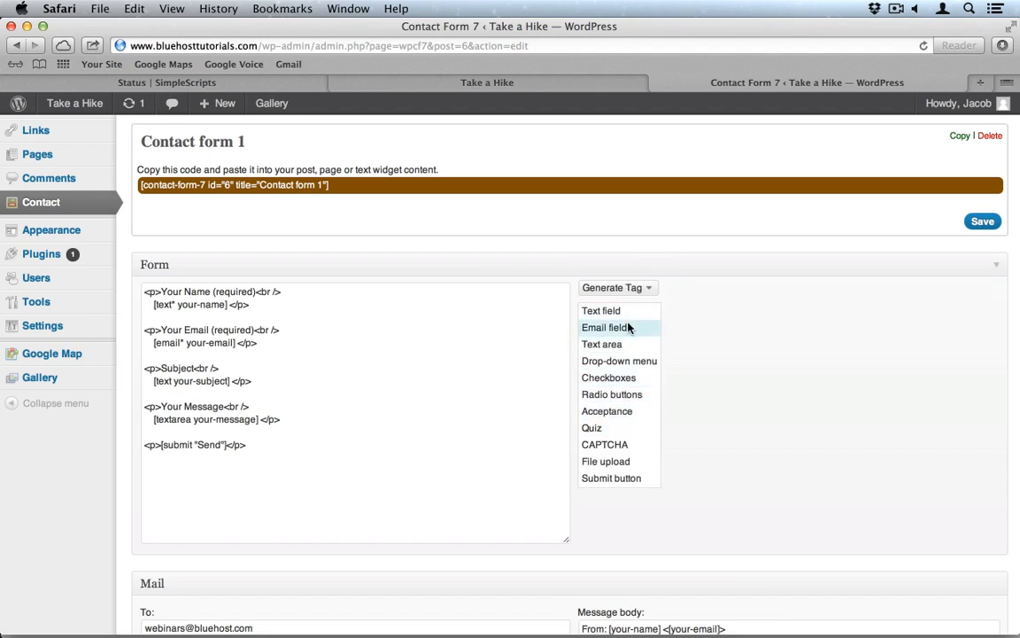
left_click(557, 250)
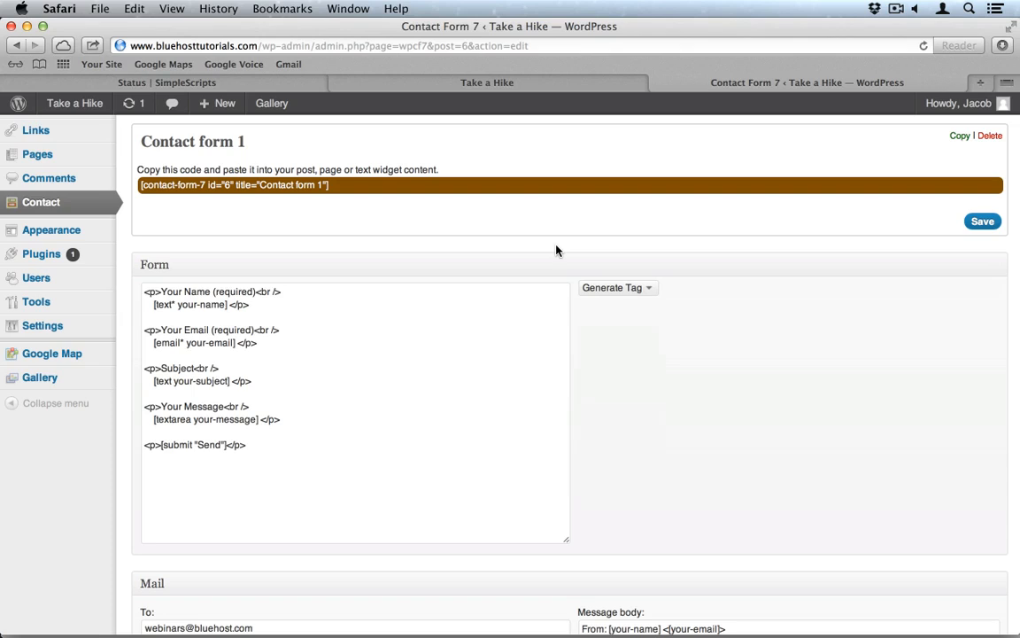
left_click(221, 190)
key("super+c")
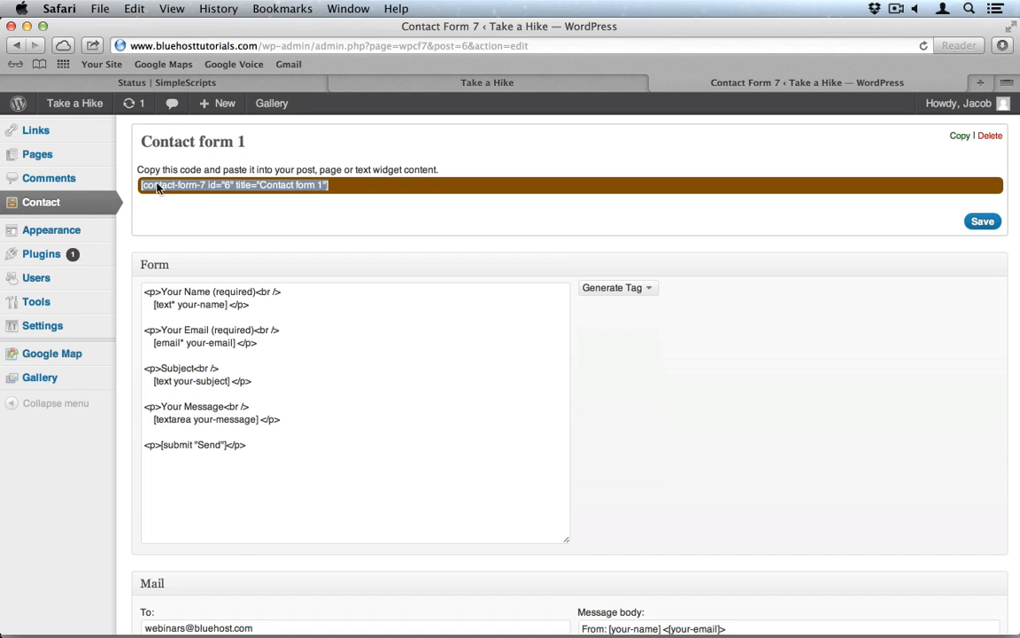
scroll(195, 188, "up", 1)
left_click(46, 181)
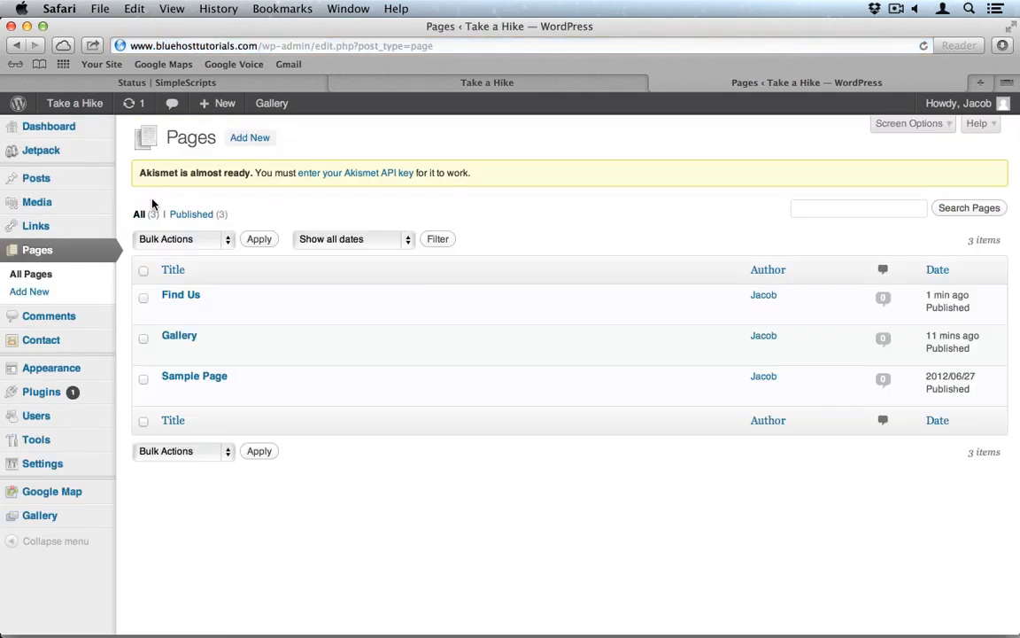
Step: Create a new page titled 'Contact Us' and paste the contact form shortcode with space above it
left_click(38, 293)
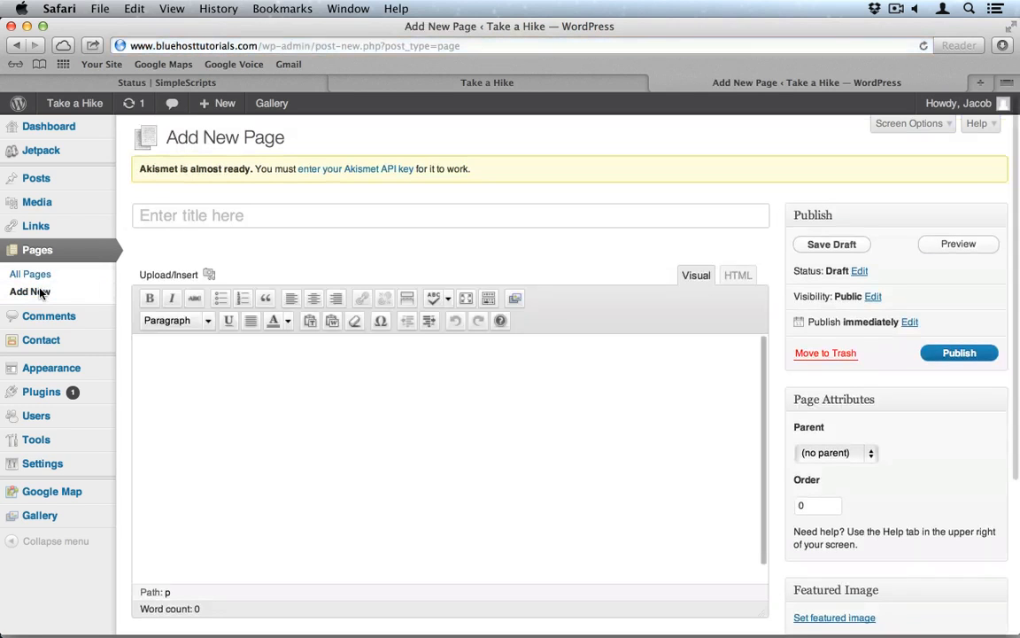
left_click(243, 214)
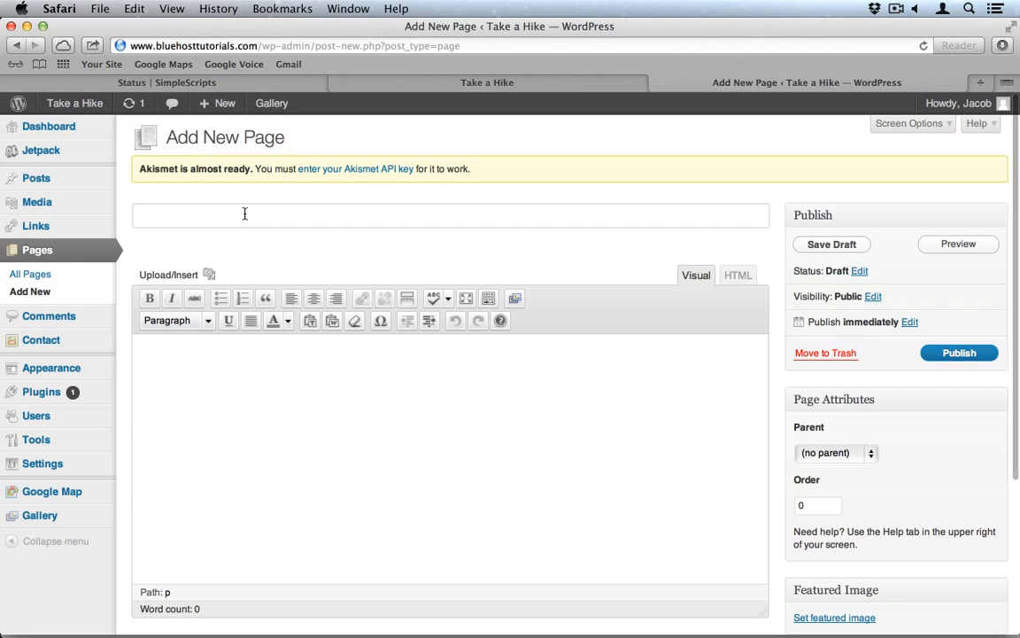
type("Conact")
key("super+a")
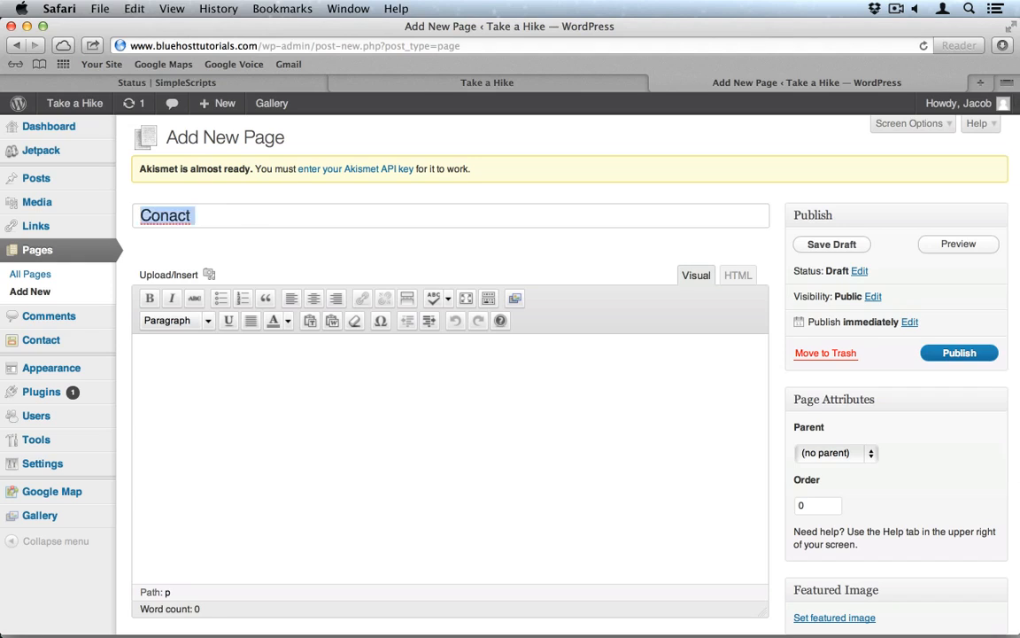
type("Contact Us")
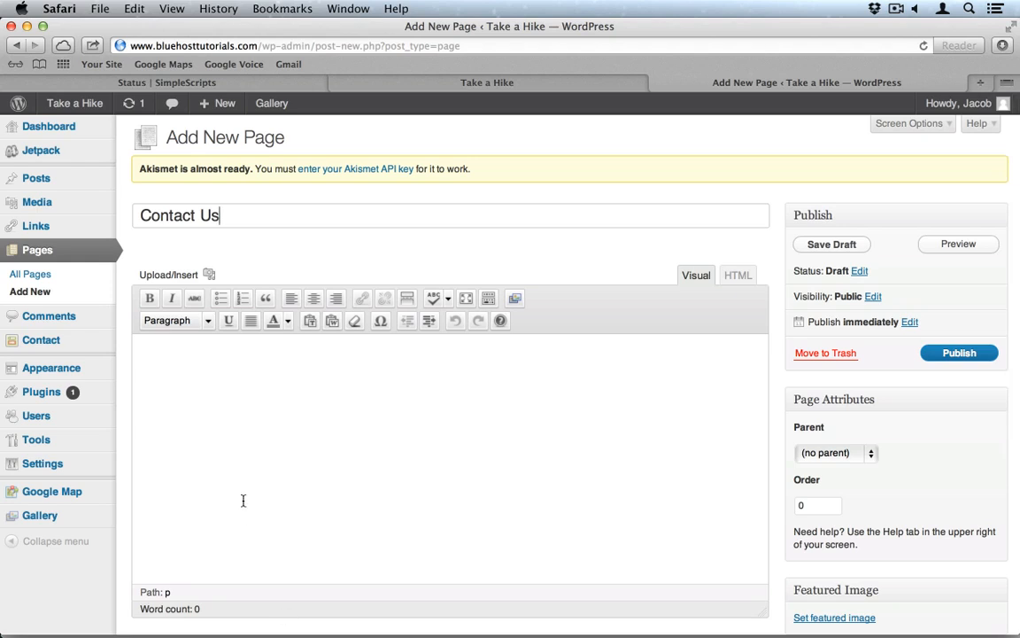
left_click(247, 457)
key("super+v")
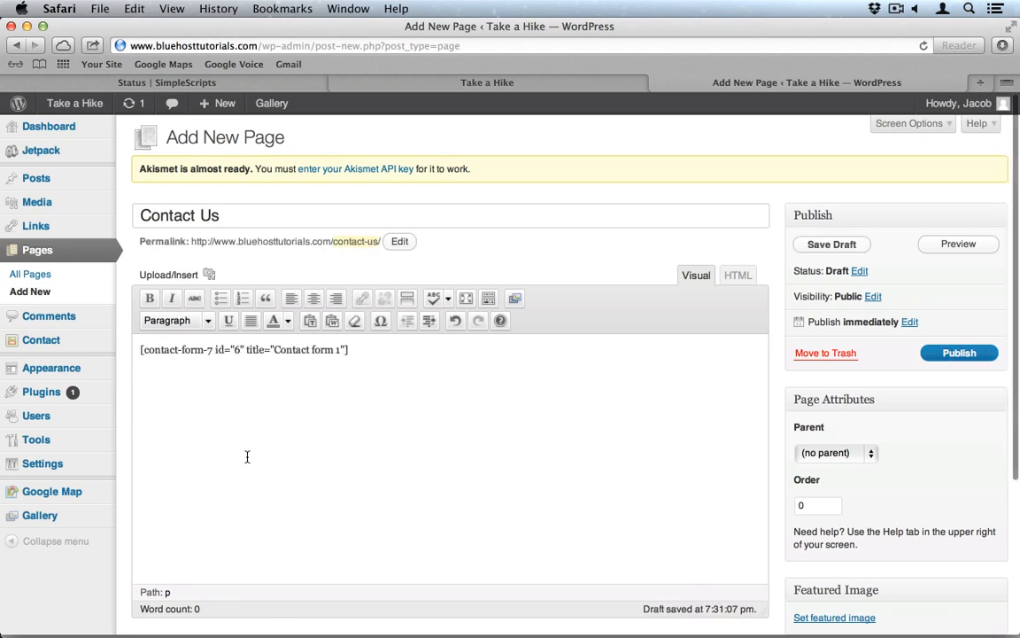
key("Up")
key("Return")
key("Return")
key("Up")
key("Up")
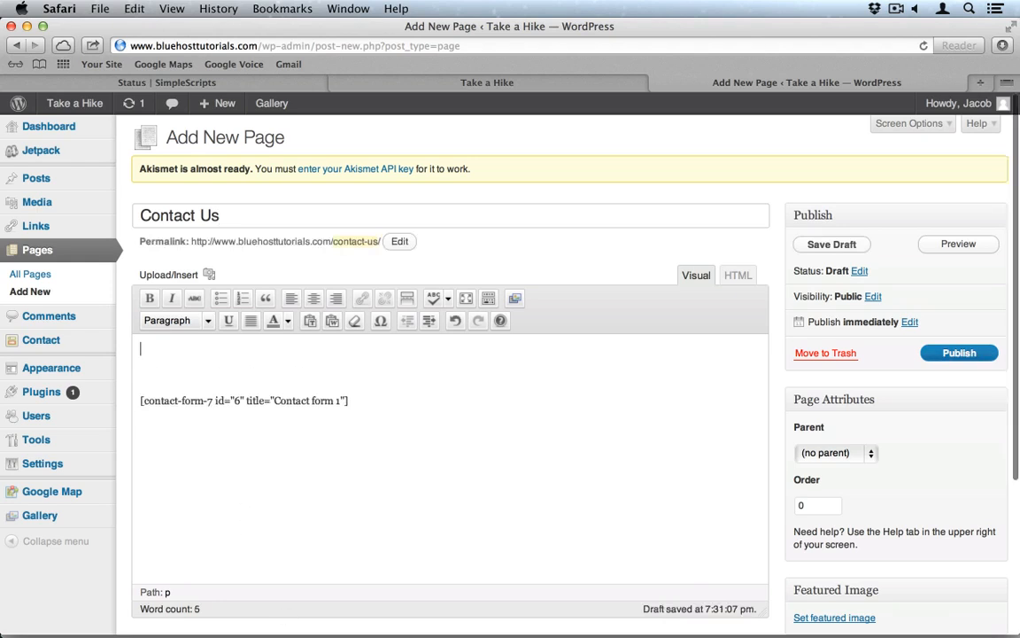
Step: Paste the contact details above the shortcode and format them as an indented Address block
key("super+Tab")
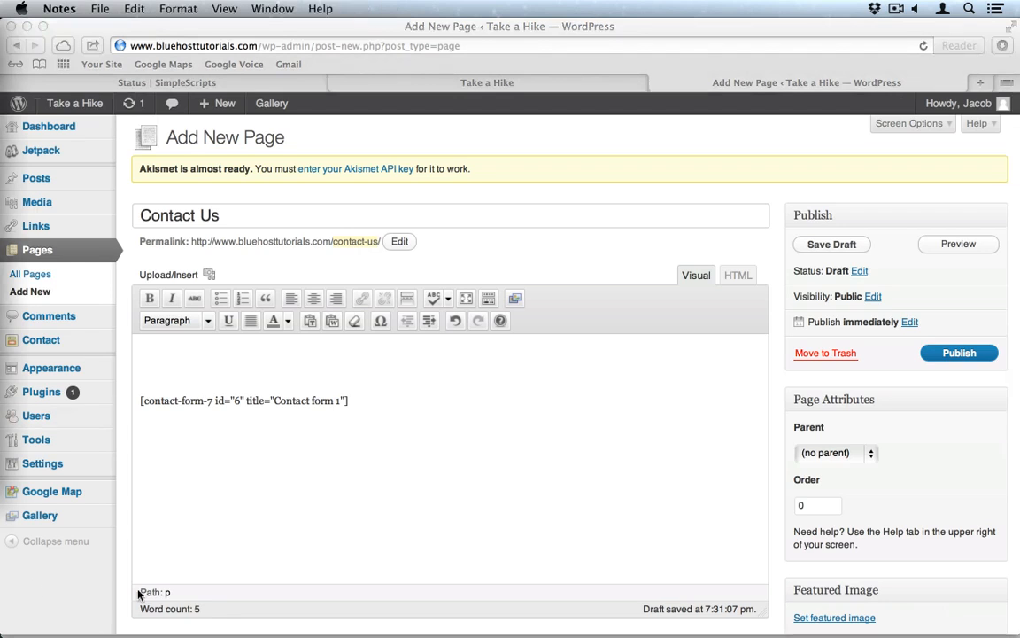
key("super+Tab")
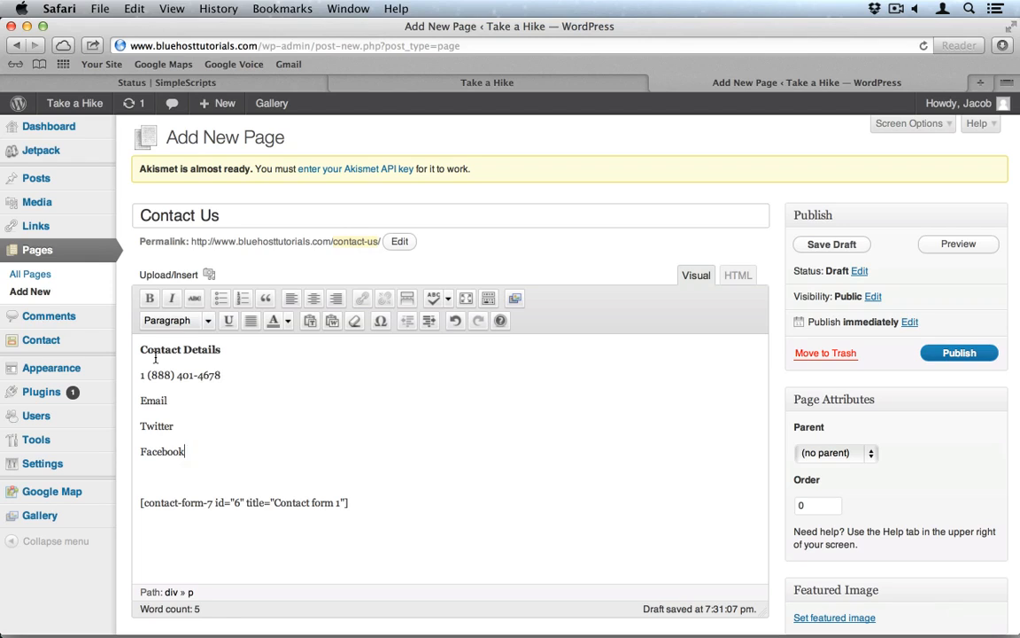
left_click_drag(189, 451, 125, 336)
left_click(210, 320)
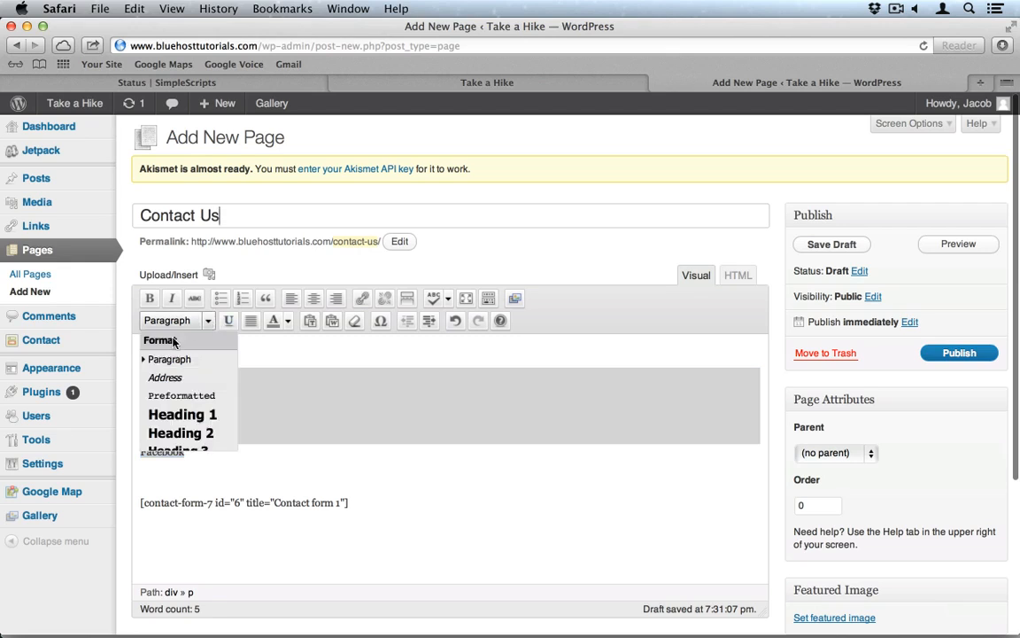
left_click(178, 382)
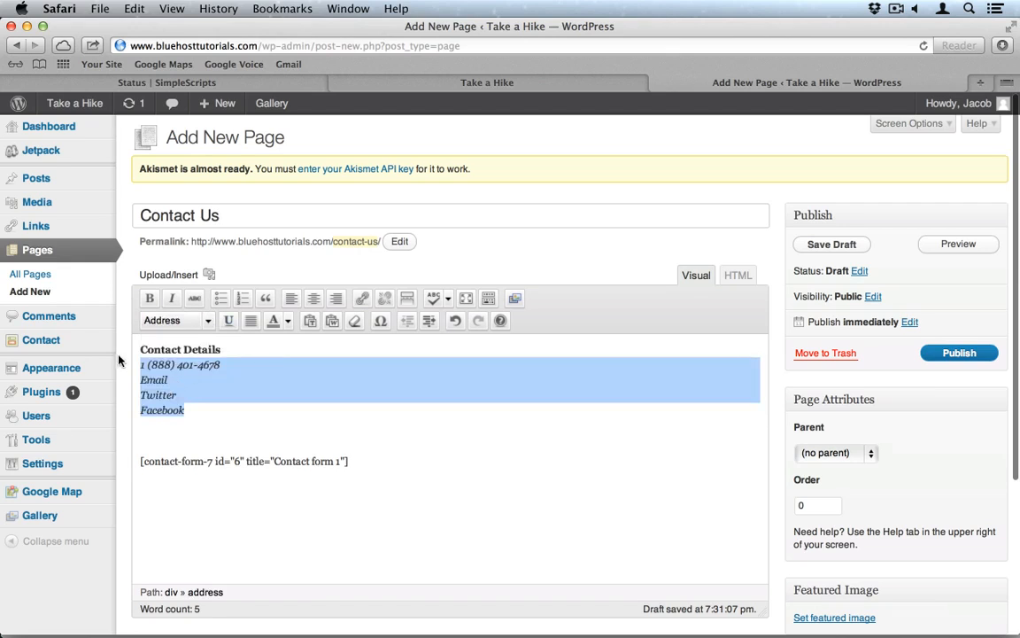
left_click(430, 322)
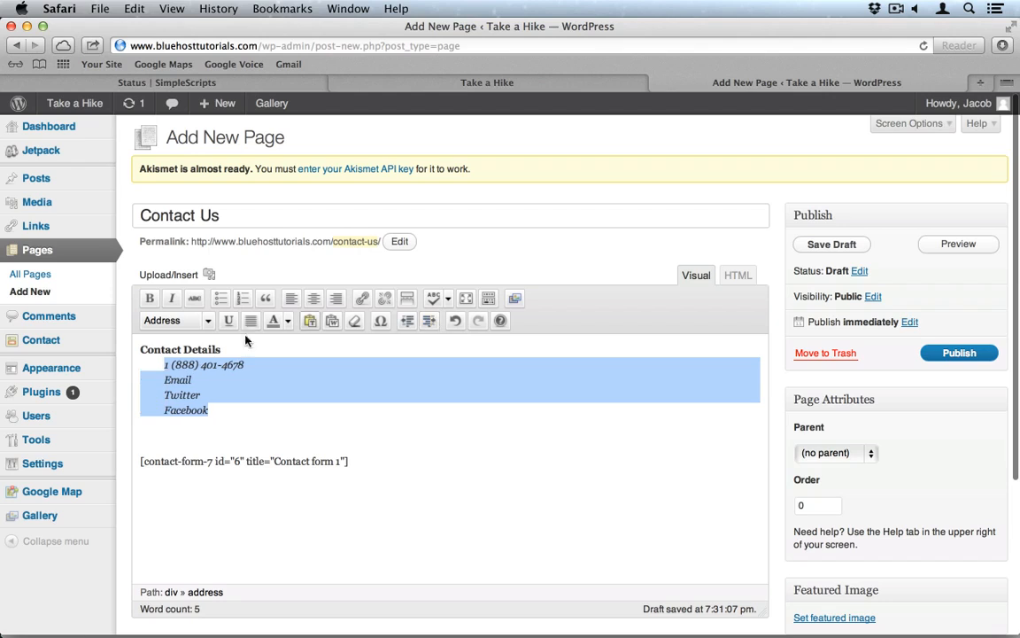
Step: Make Contact Details a Heading 3 and set the phone line to Address format
triple_click(209, 350)
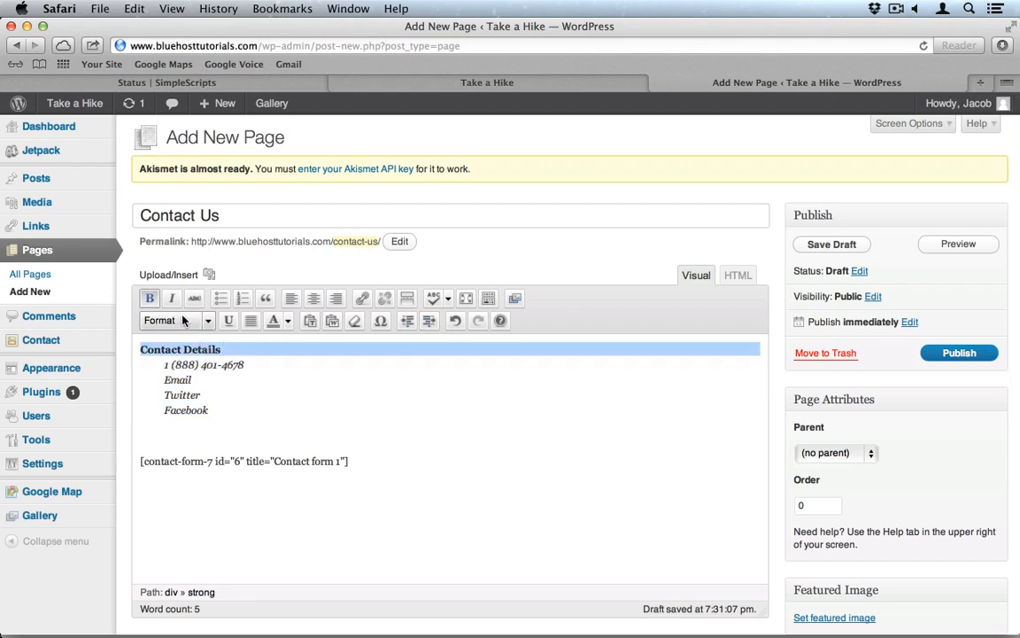
left_click(209, 321)
left_click(182, 449)
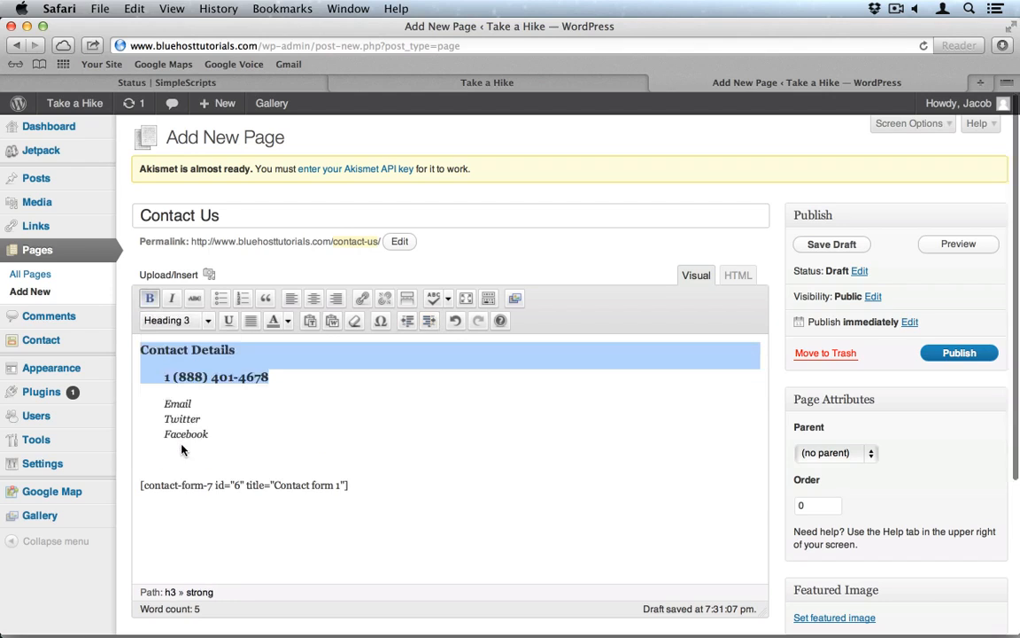
triple_click(285, 378)
left_click(170, 321)
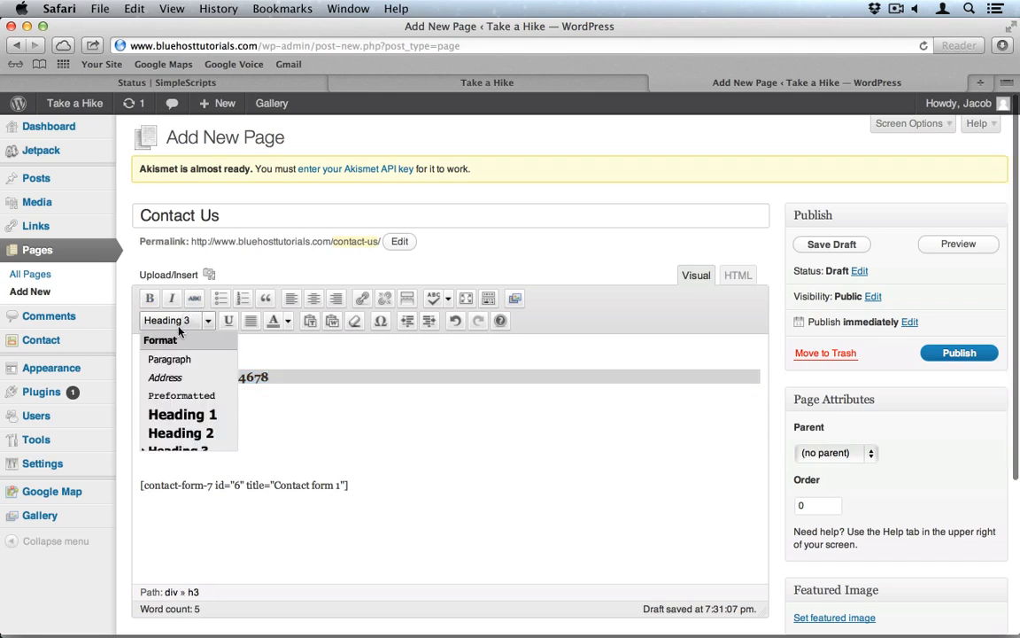
left_click(164, 377)
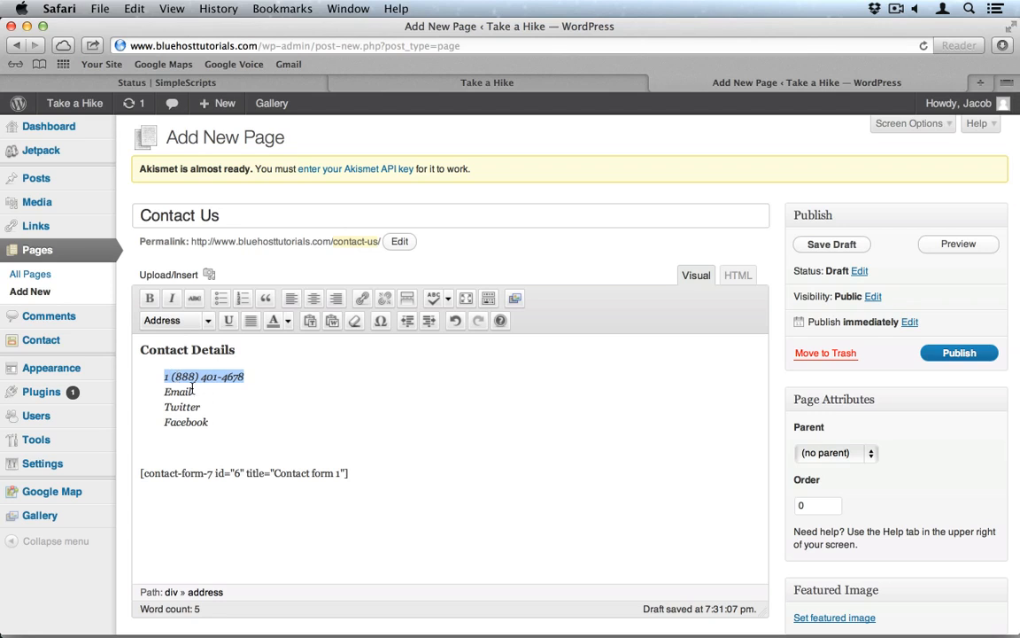
double_click(162, 391)
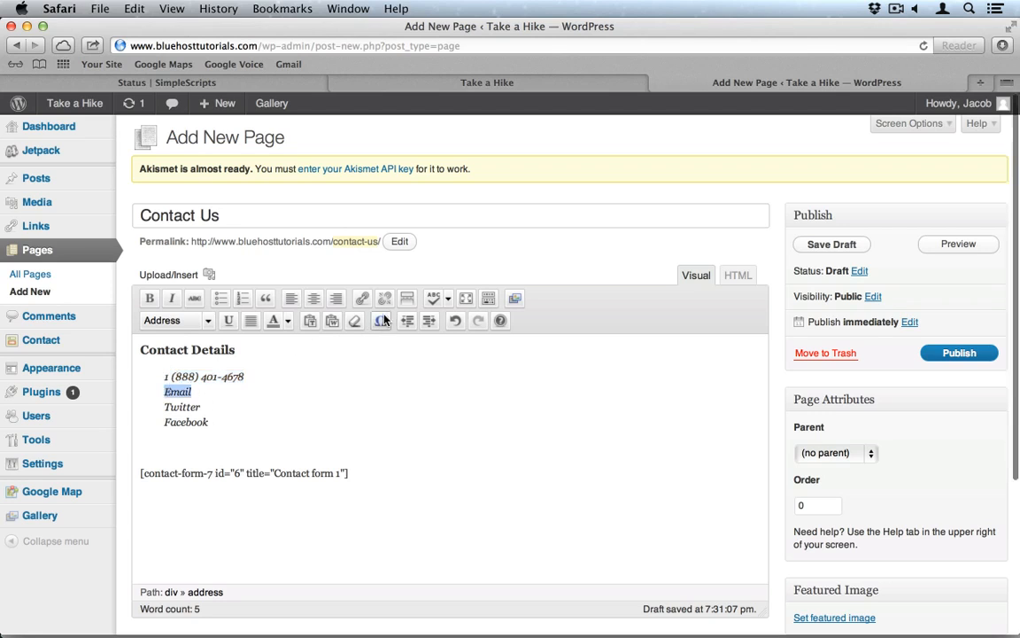
Step: Link 'Email' to the site's mailto address with the title 'Email'
left_click(363, 300)
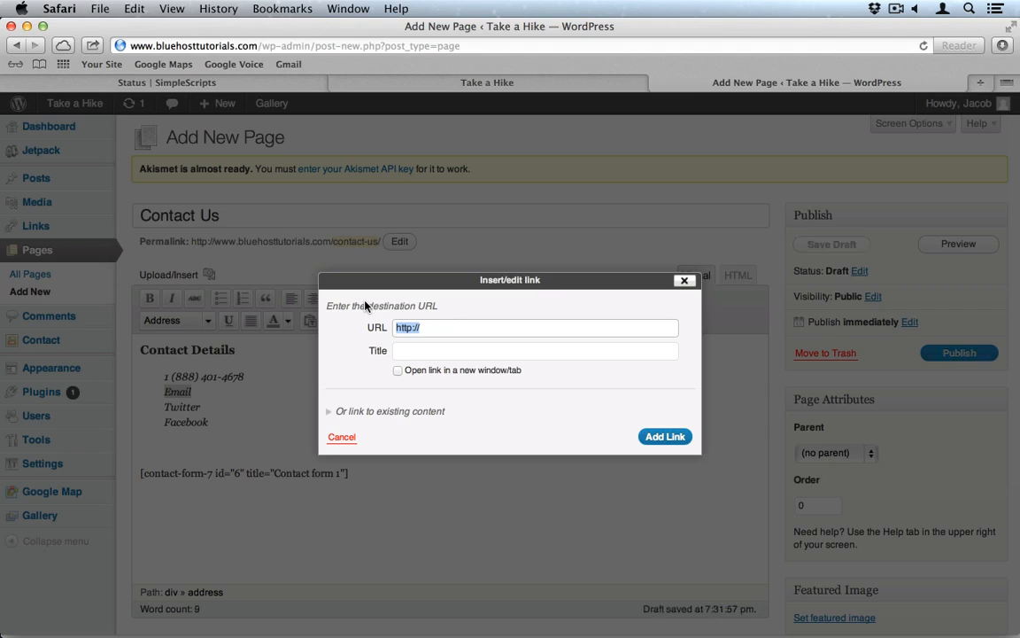
type("email")
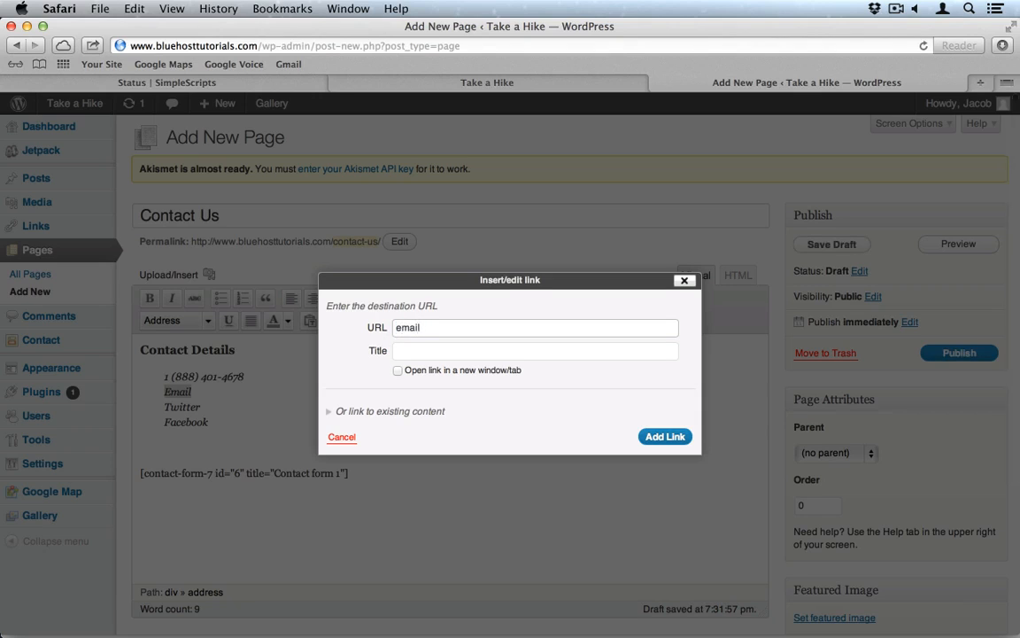
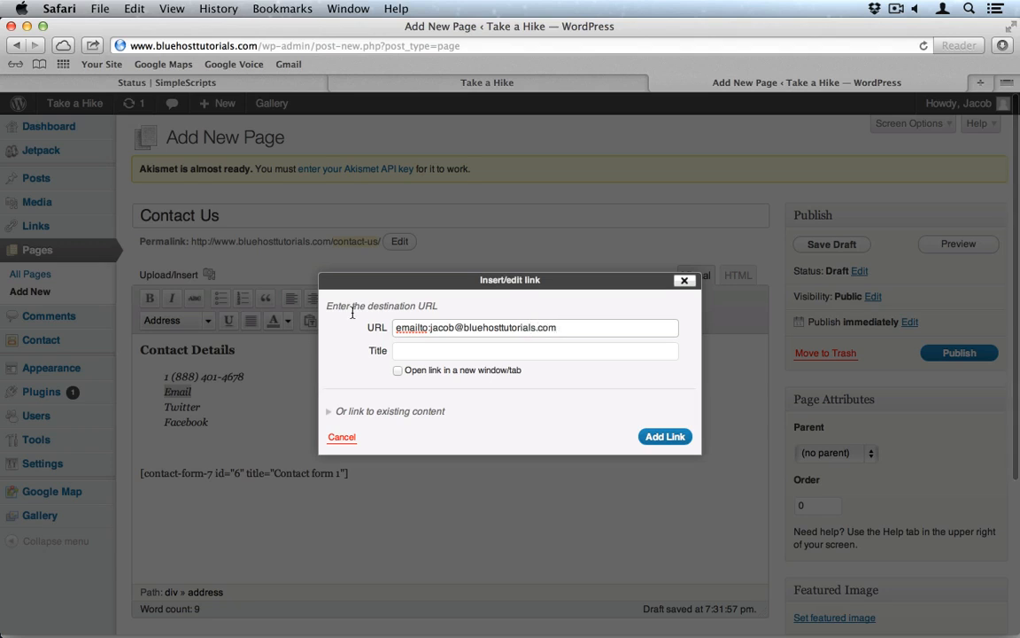
left_click(410, 350)
type("Email")
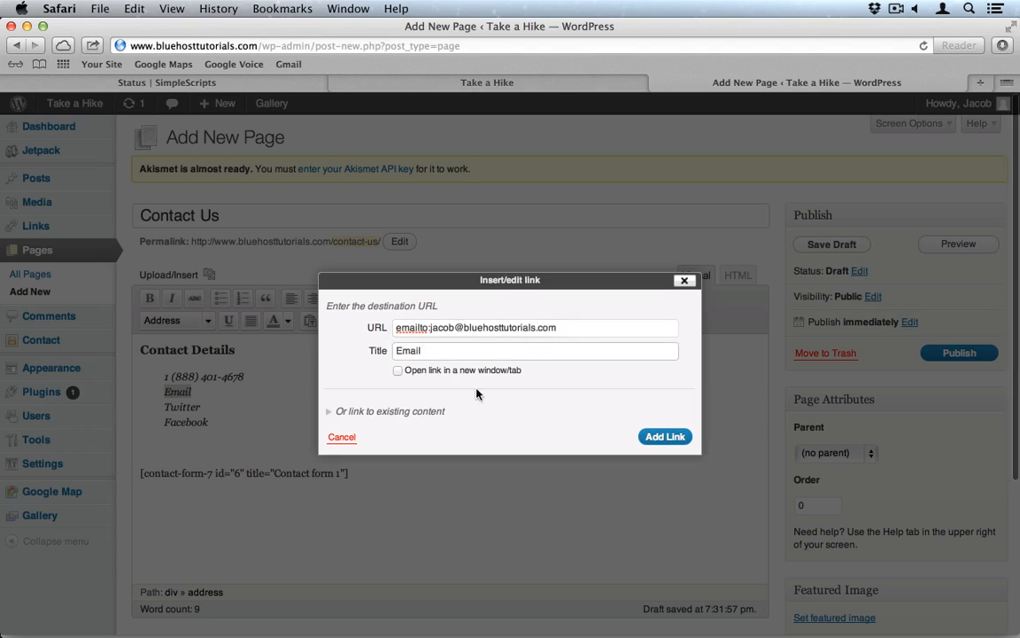
left_click(669, 437)
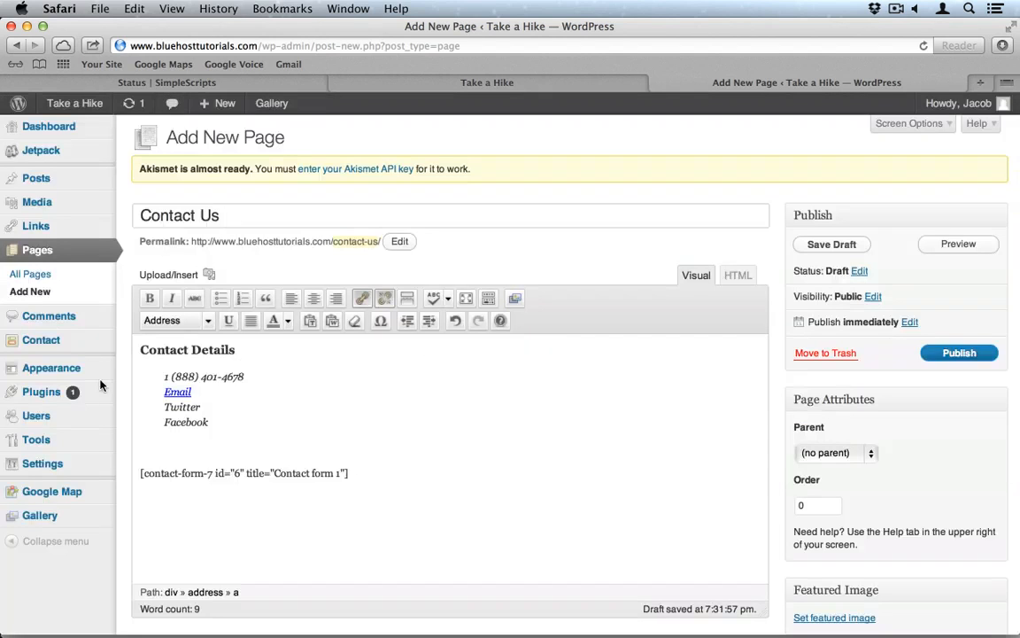
Step: Link 'Twitter' to twitter.com/bluehost with the title 'Twitter'
triple_click(180, 409)
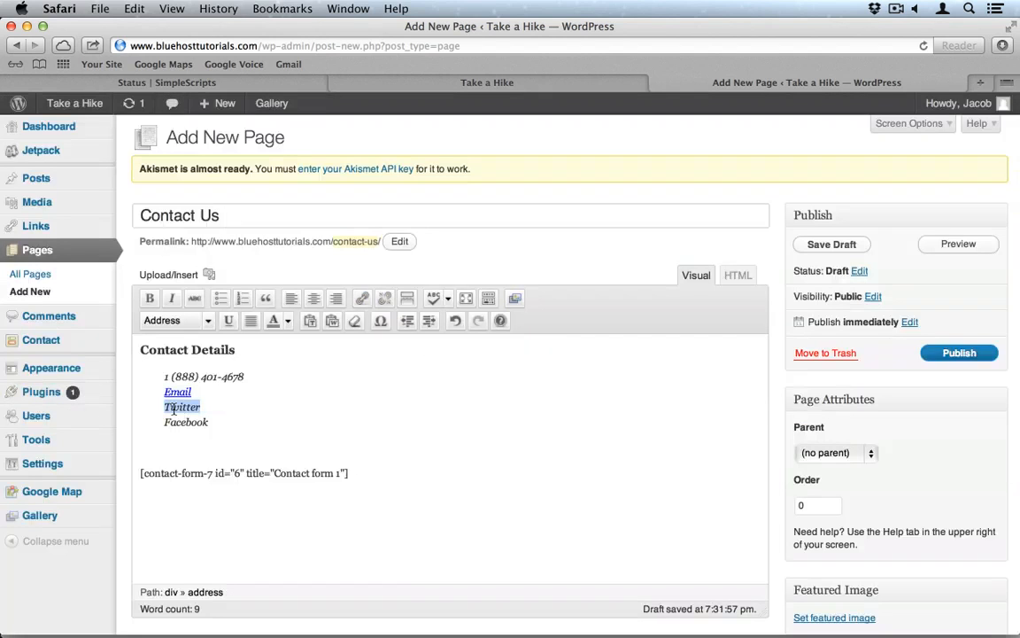
left_click(362, 300)
left_click(437, 329)
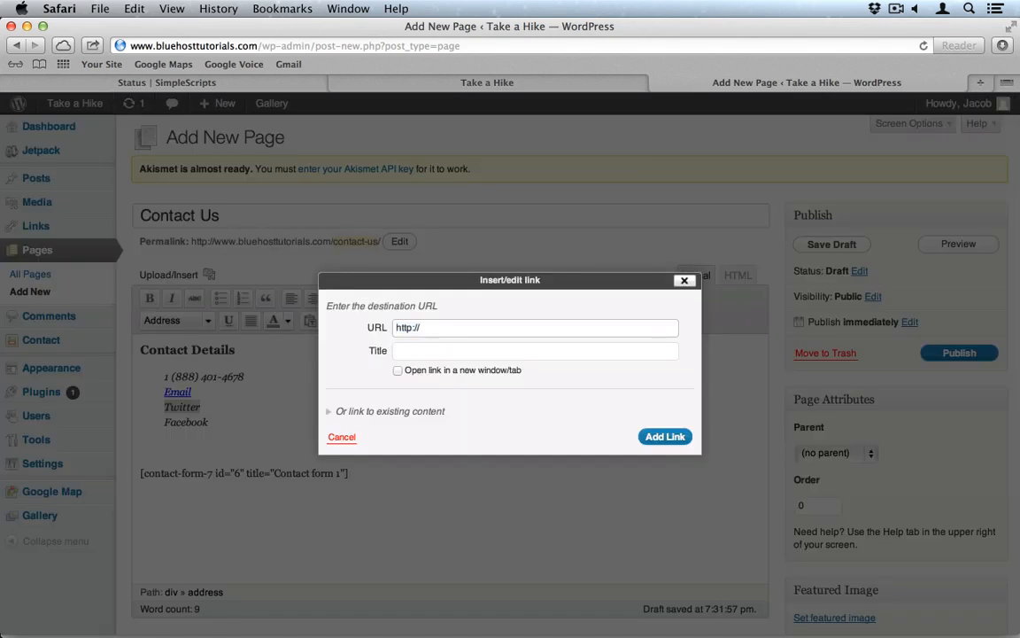
type("twitter.com/")
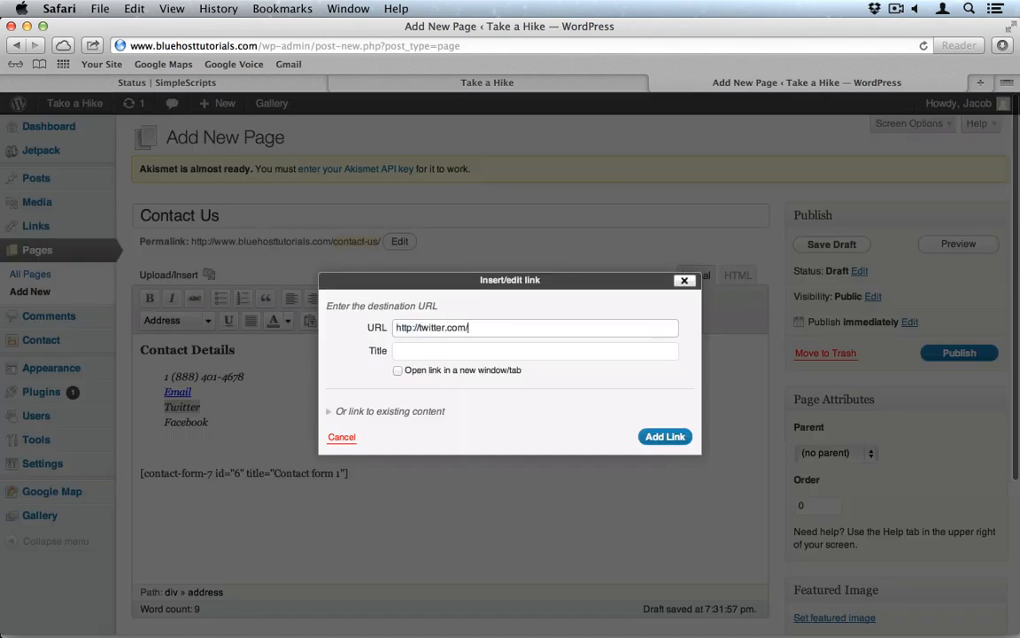
type("bluehost")
left_click(446, 348)
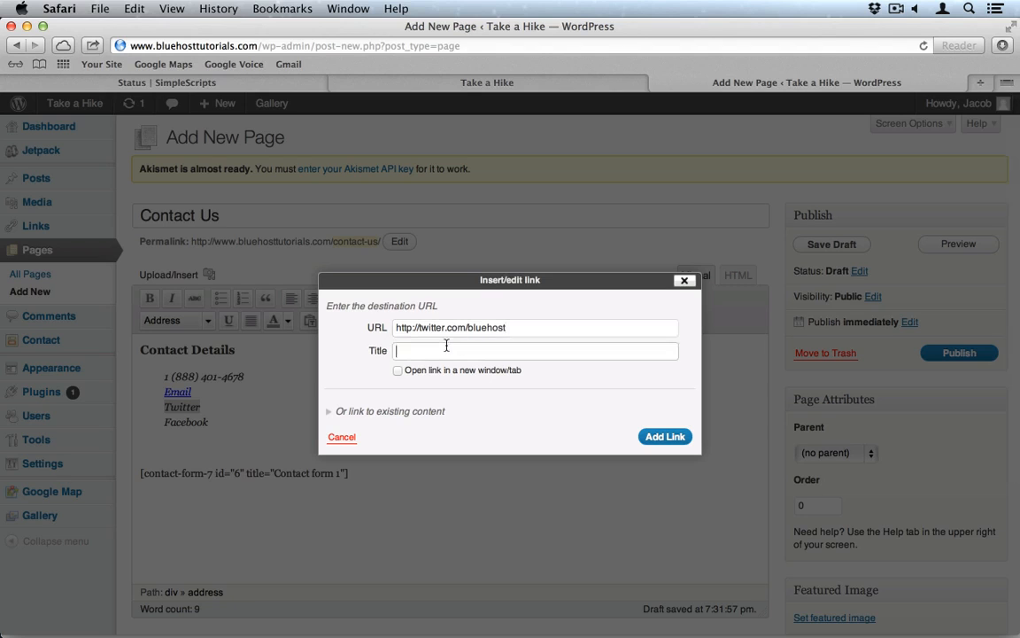
type("Twitter")
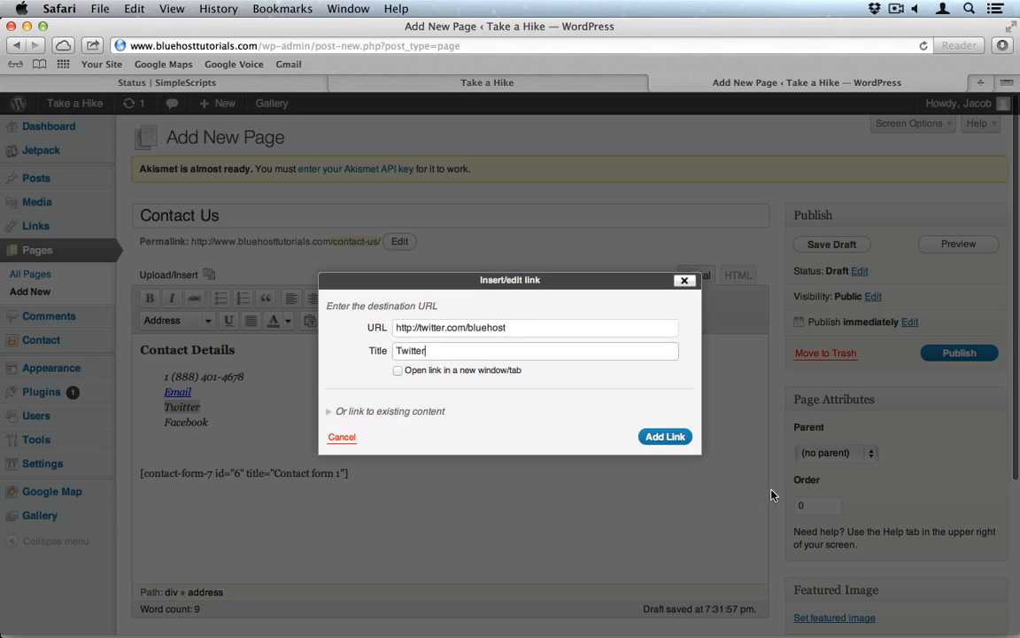
left_click(674, 441)
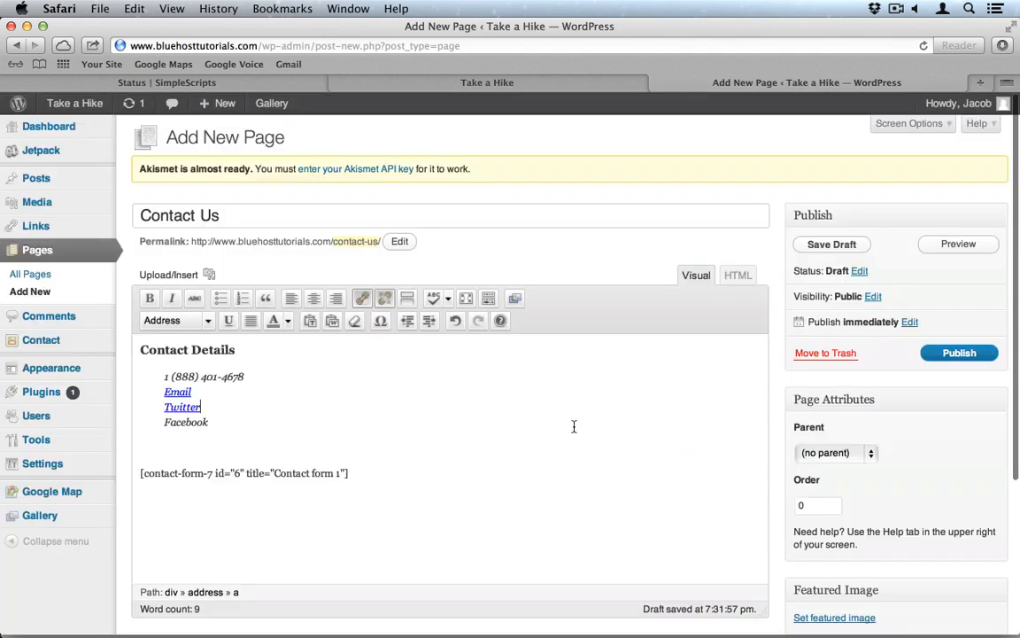
Step: Link 'Facebook' to facebook.com/bluehost, titled 'Facebook', opening in a new tab
double_click(201, 424)
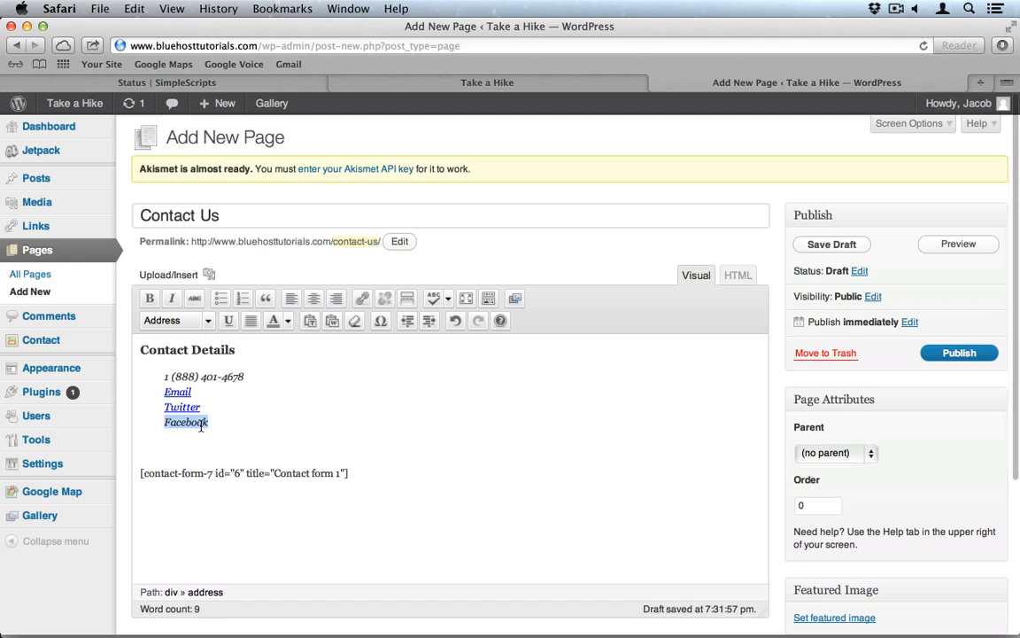
left_click(363, 298)
left_click(447, 326)
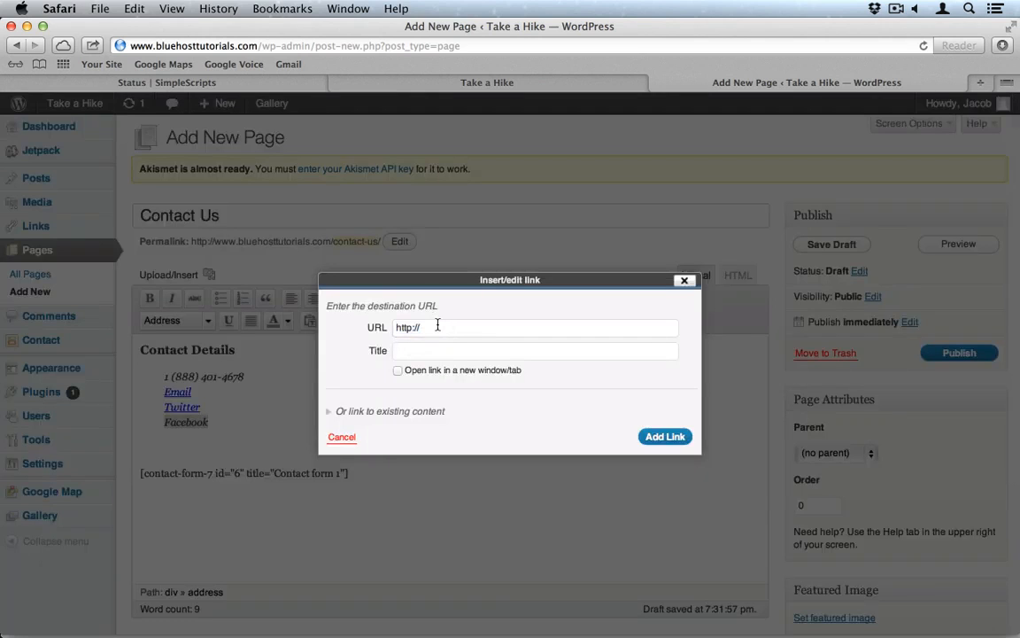
type("facebook.co")
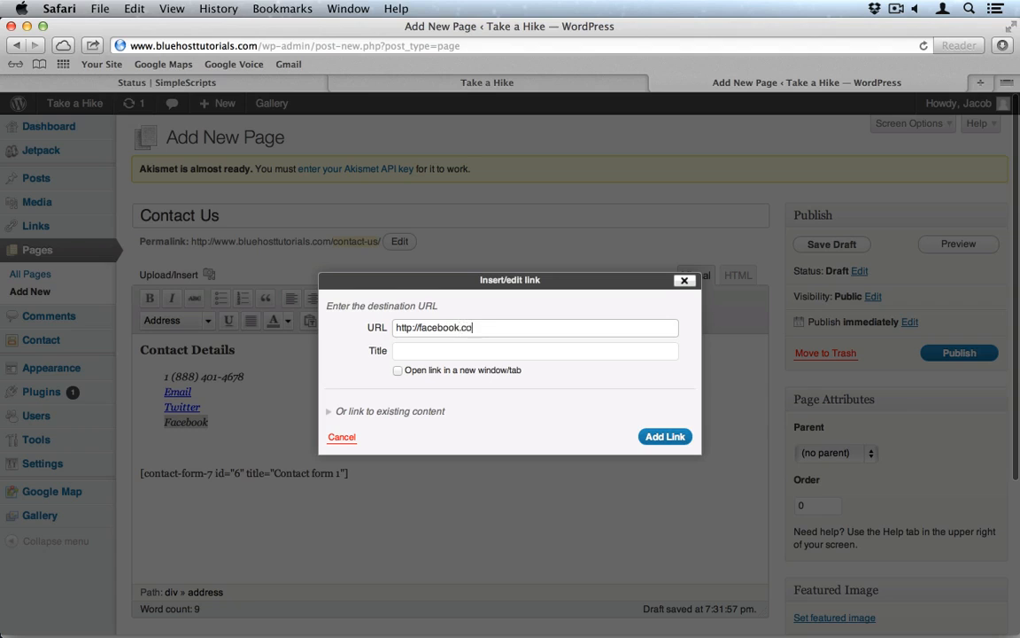
type("m/bluehost")
left_click(410, 350)
type("Facebook")
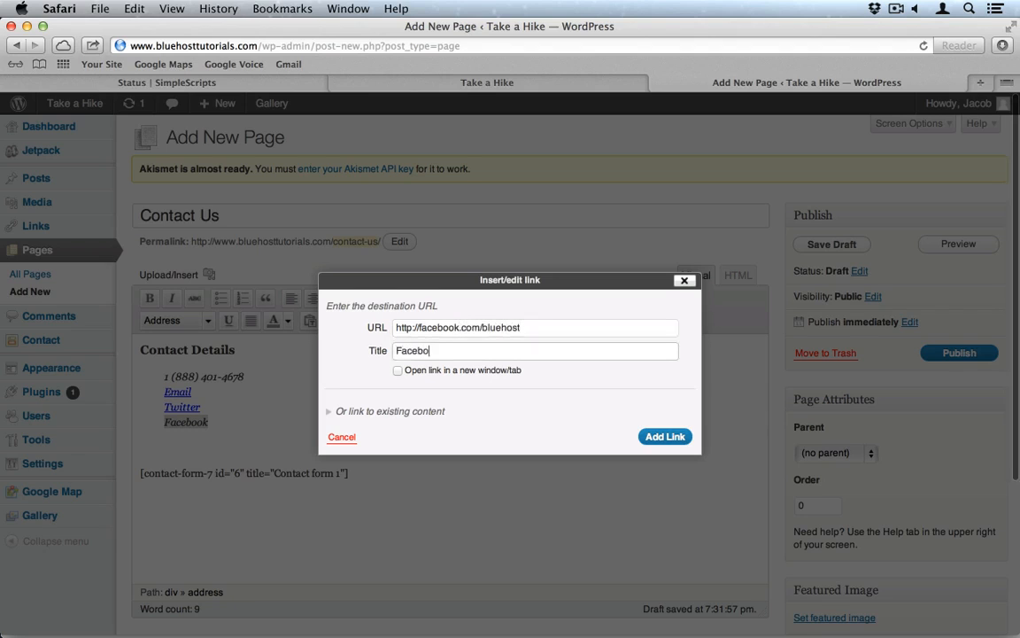
left_click(398, 371)
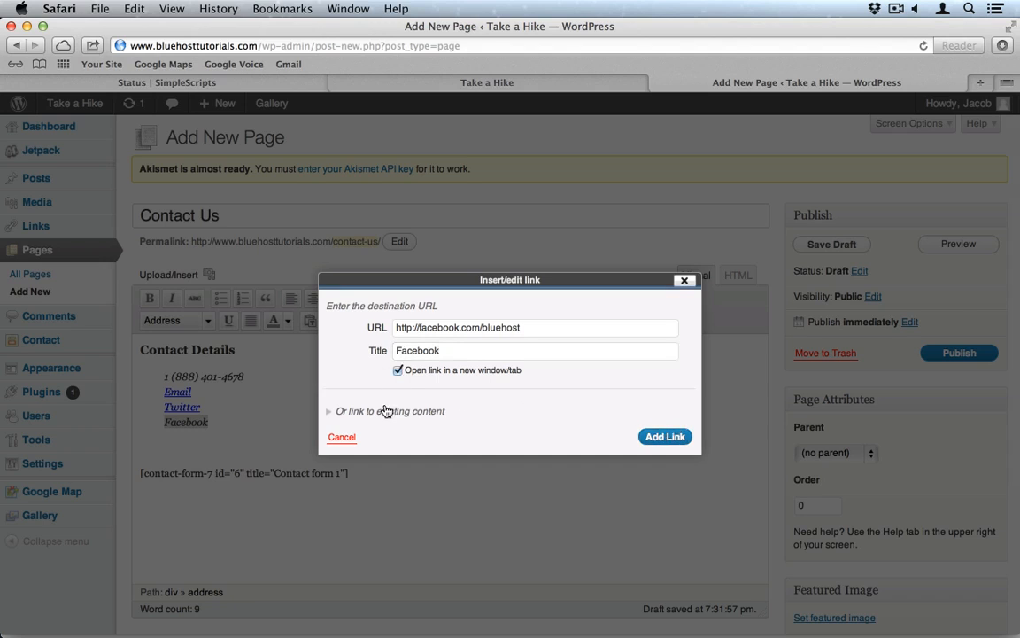
left_click(341, 411)
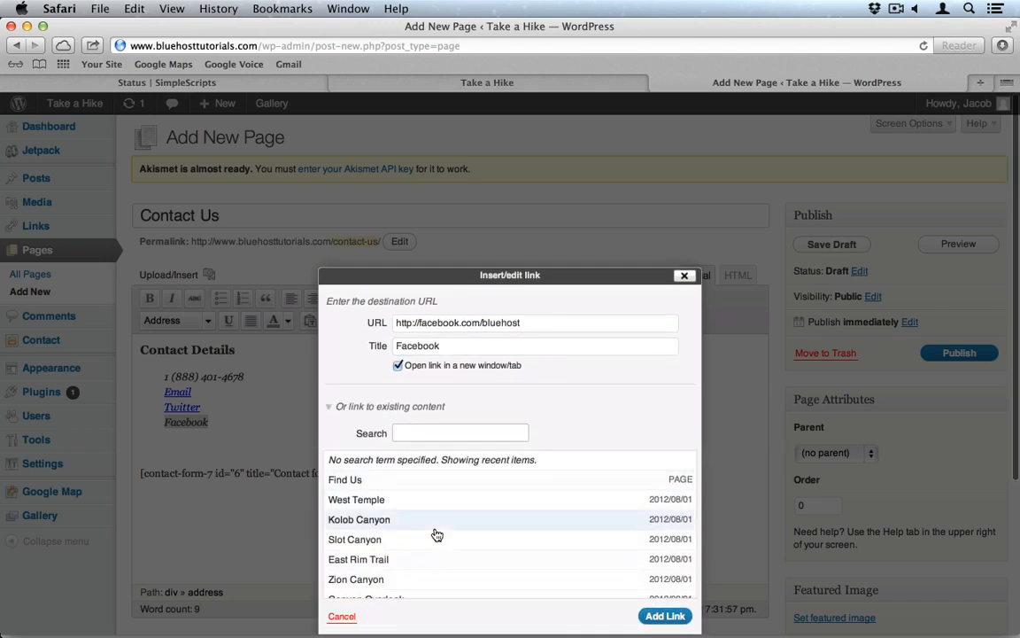
left_click(665, 616)
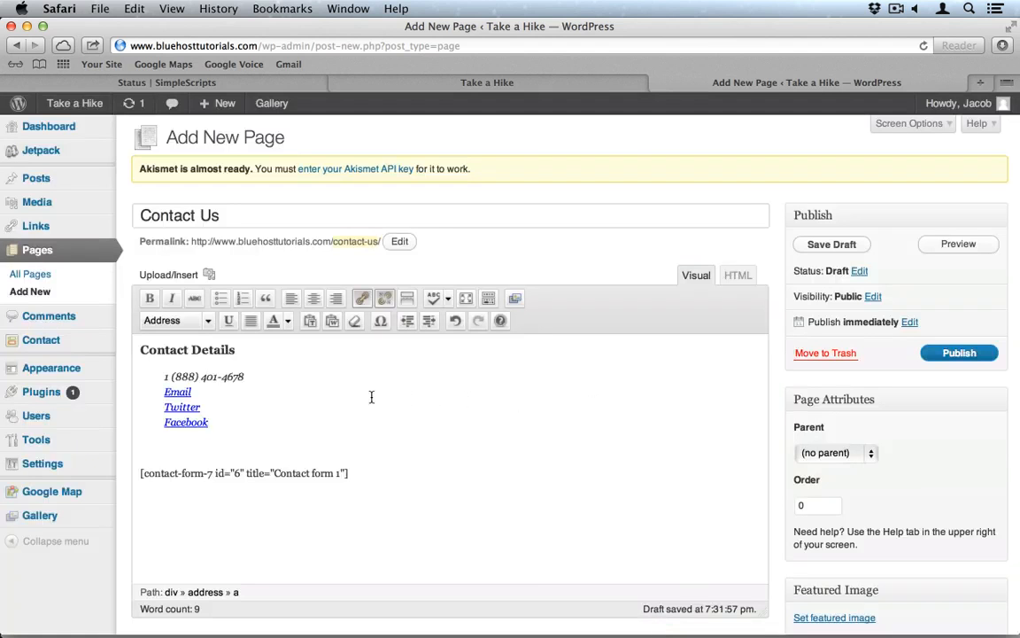
Step: Publish the Contact Us page with its linked contact details and form shortcode
left_click(961, 362)
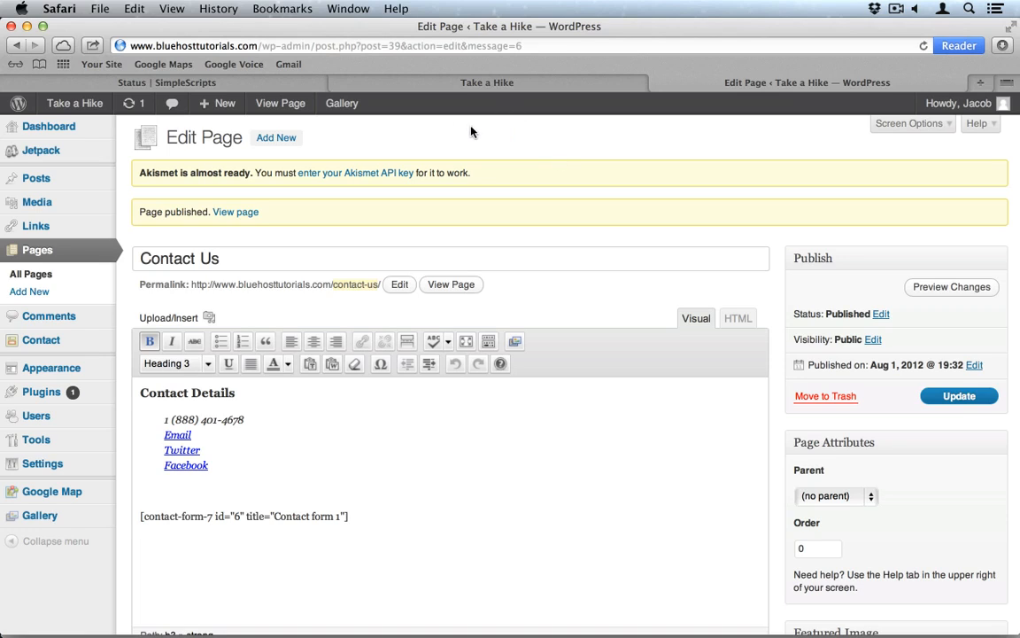
mouse_move(54, 474)
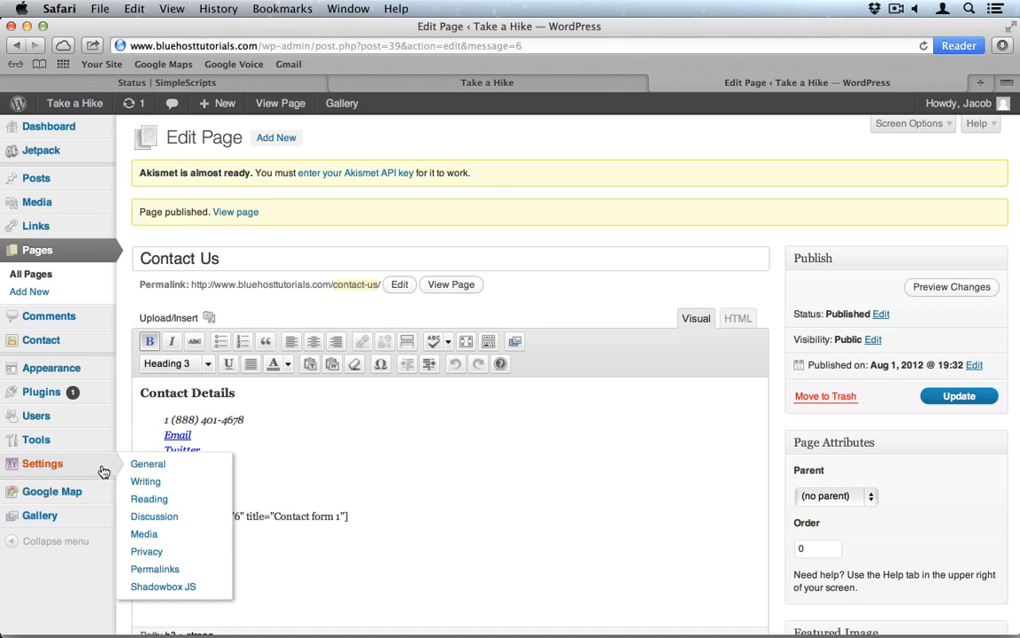
Step: Set the permalink structure to Post name under Settings > Permalinks and save
left_click(176, 577)
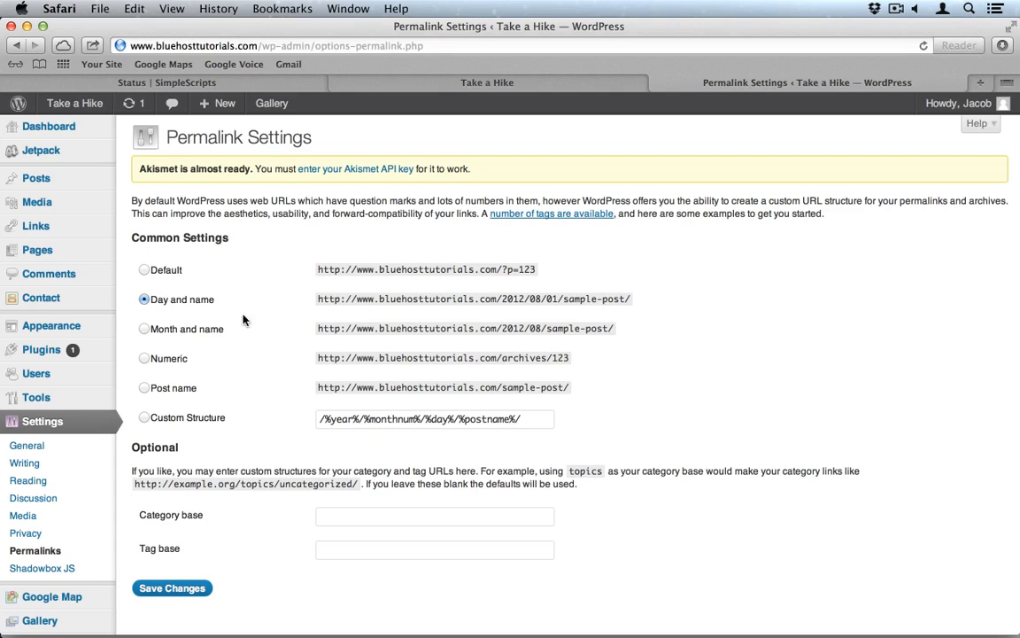
left_click(142, 388)
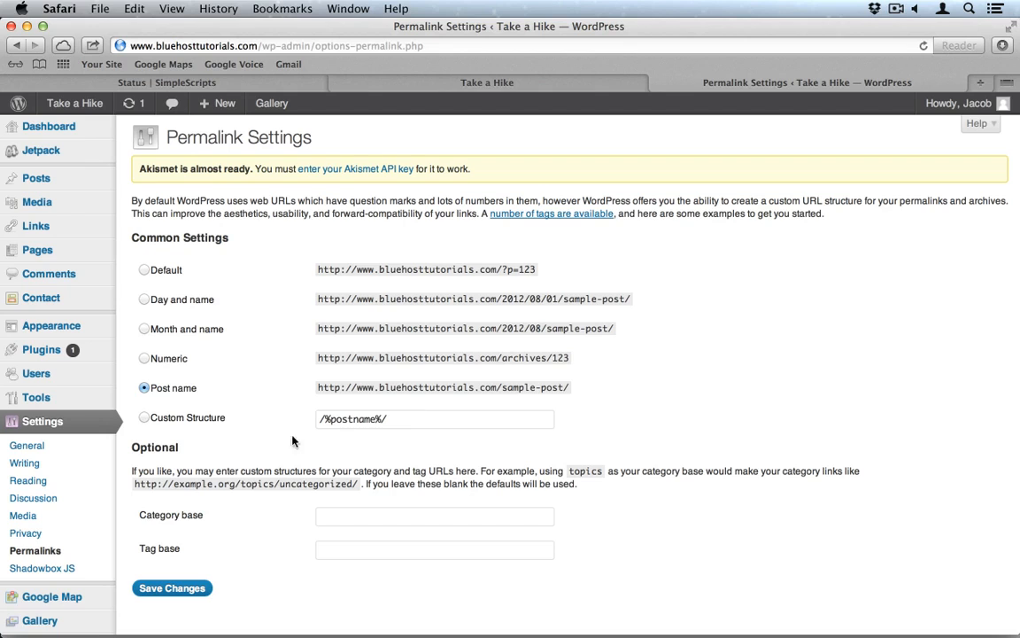
left_click(167, 590)
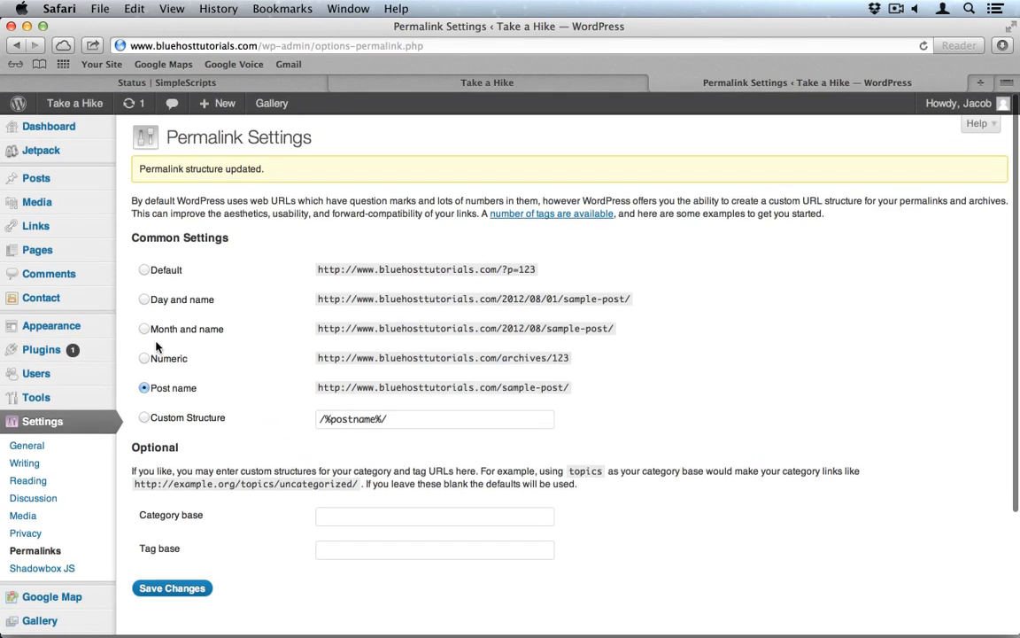
Step: In Rhea Options, set the Slider post Category to tours
mouse_move(74, 328)
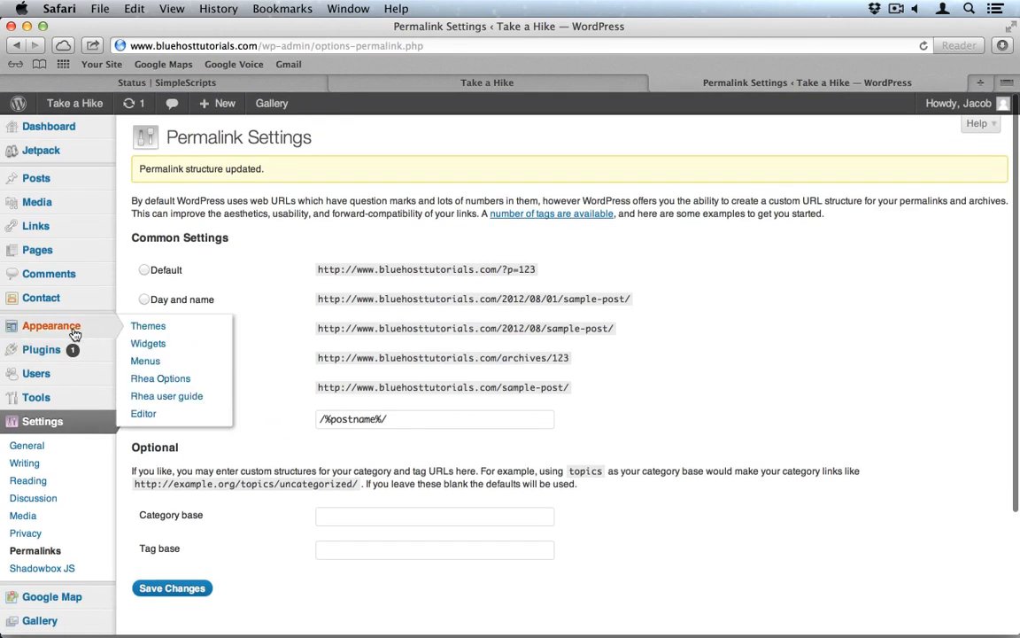
left_click(151, 378)
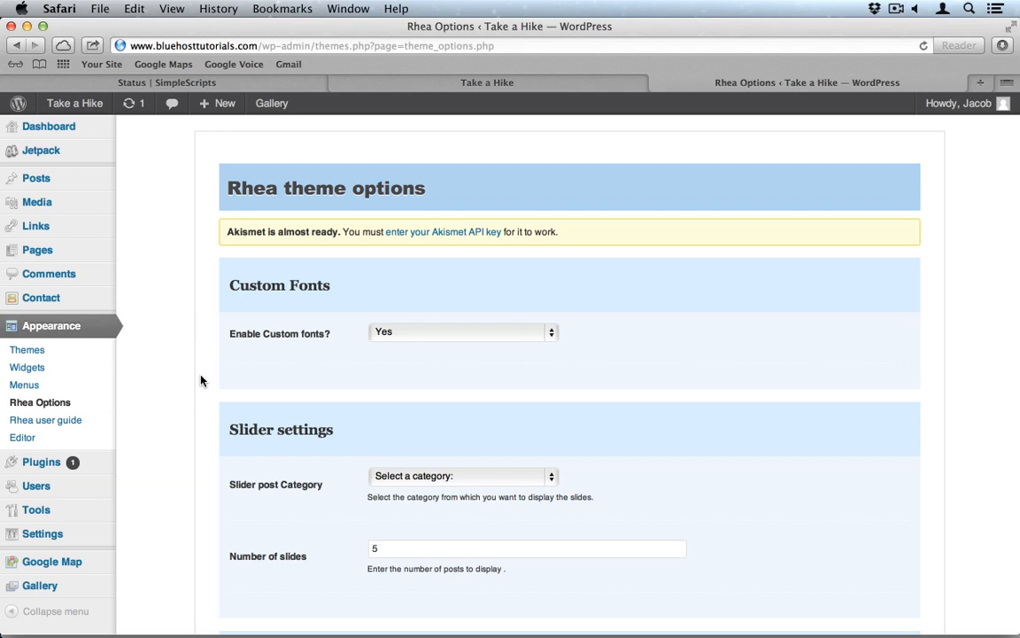
scroll(200, 381, "down", 5)
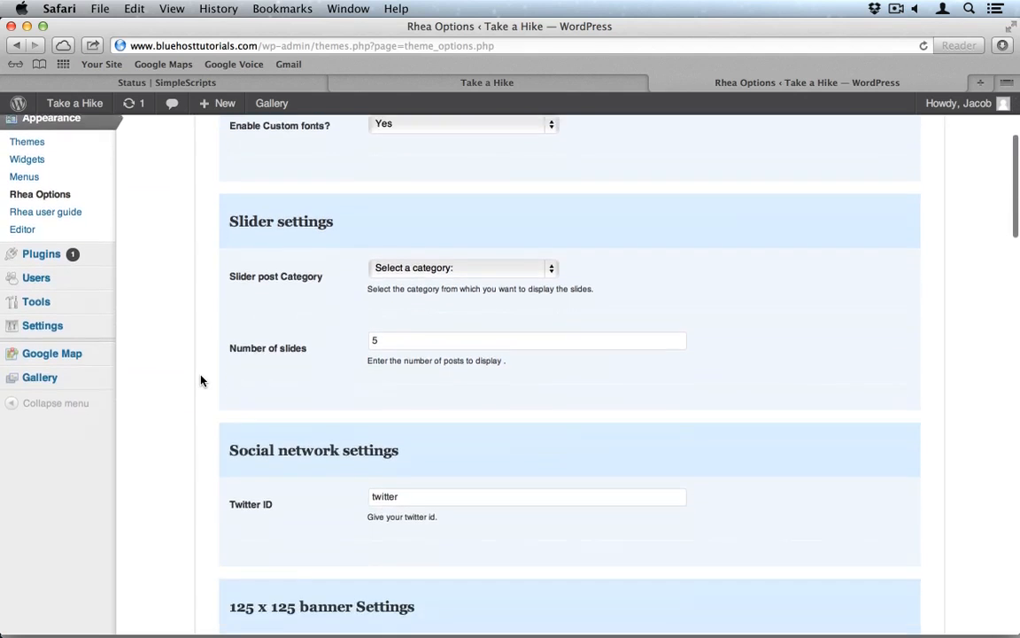
left_click(441, 251)
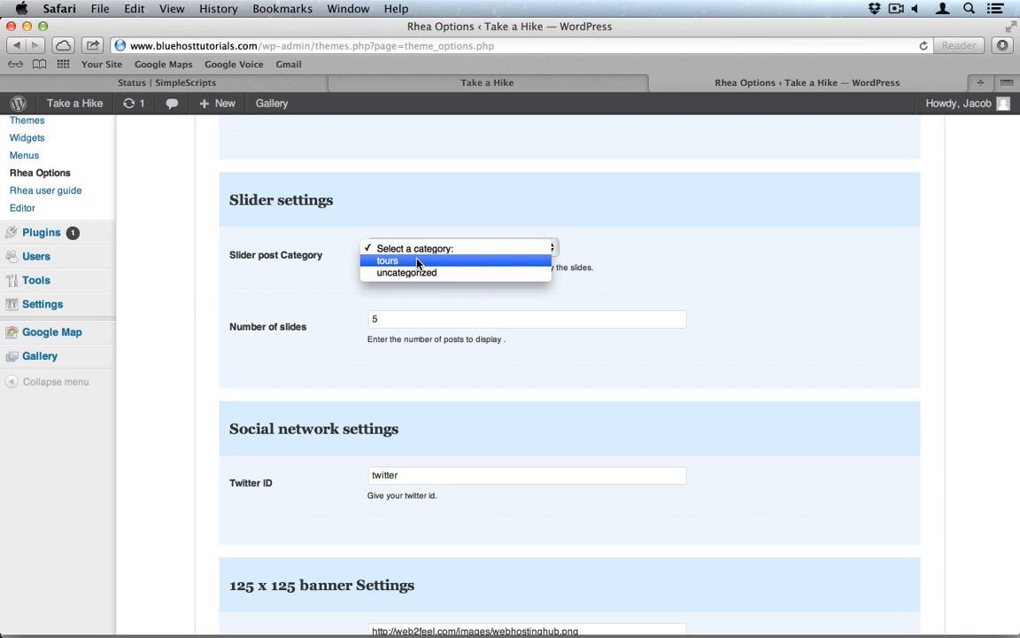
left_click(417, 262)
Step: Replace the placeholder Twitter ID with the new handle and save the Rhea options
scroll(359, 372, "down", 2)
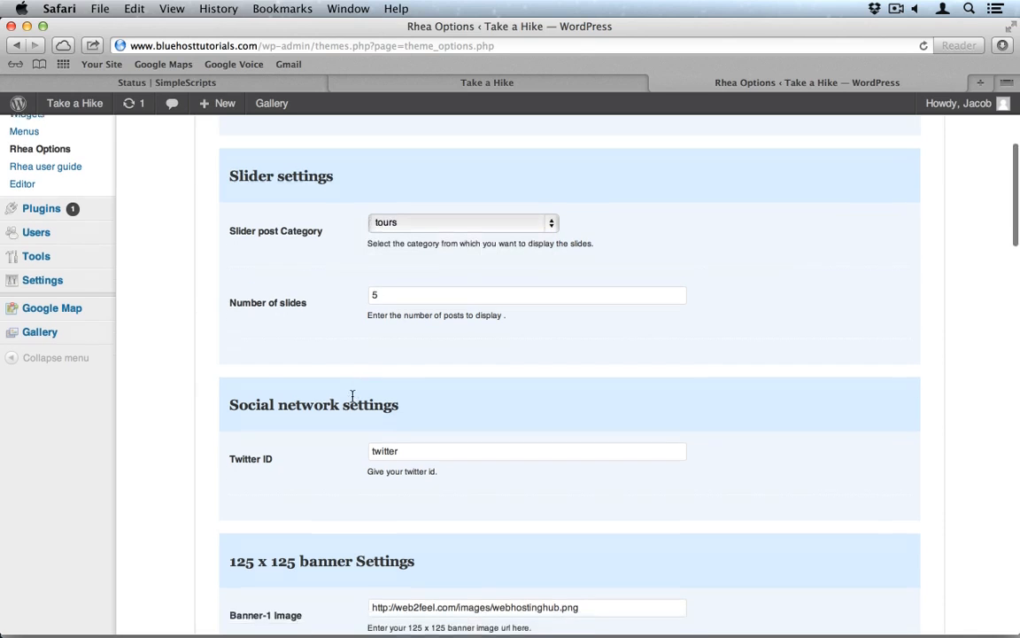
left_click(414, 437)
double_click(413, 437)
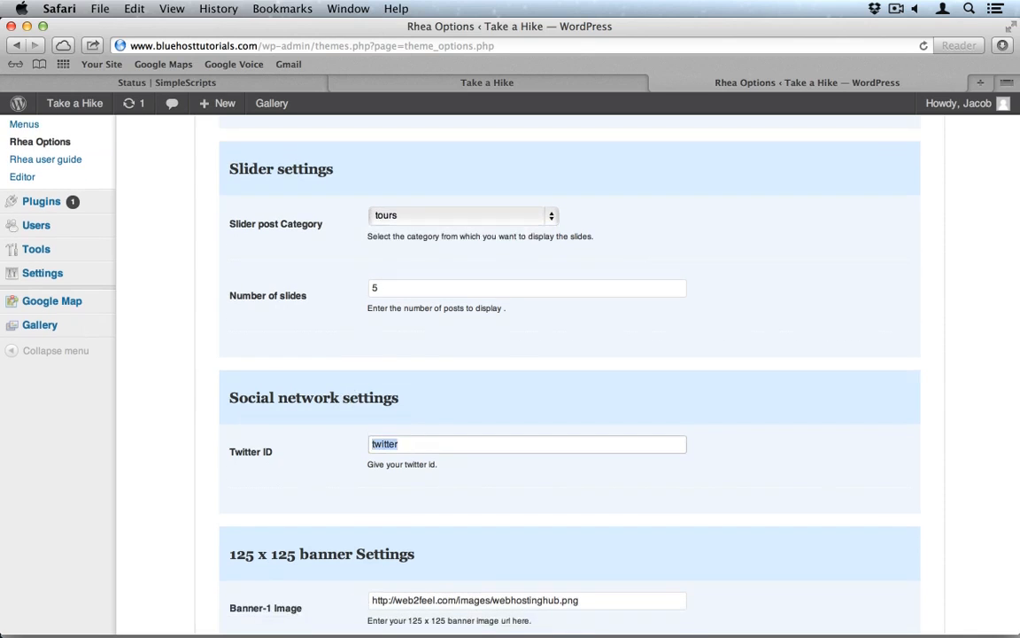
type("bluehost")
scroll(322, 528, "down", 15)
scroll(321, 530, "down", 20)
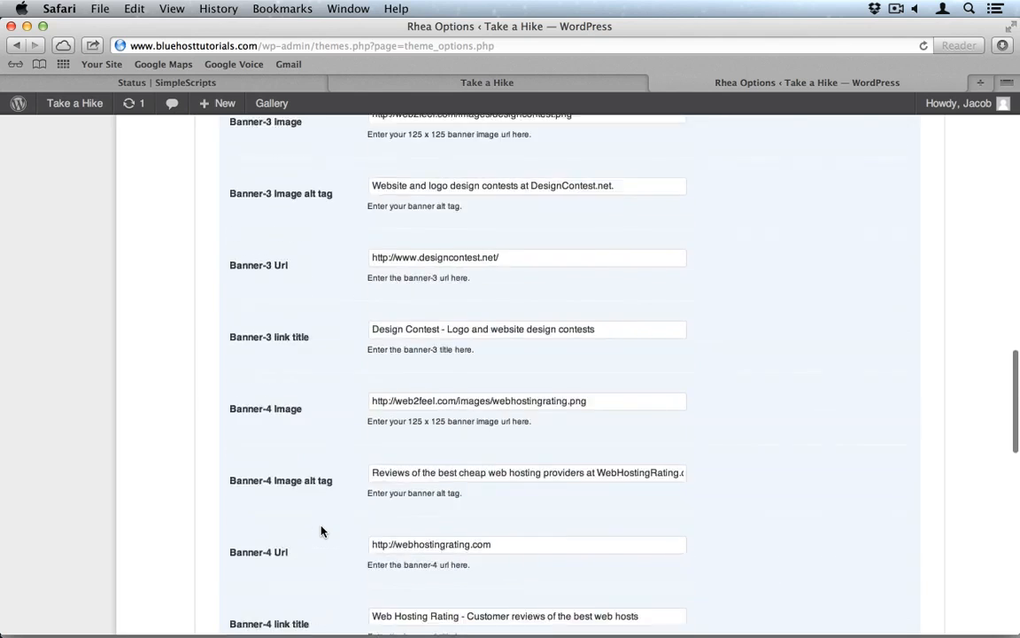
scroll(322, 530, "up", 15)
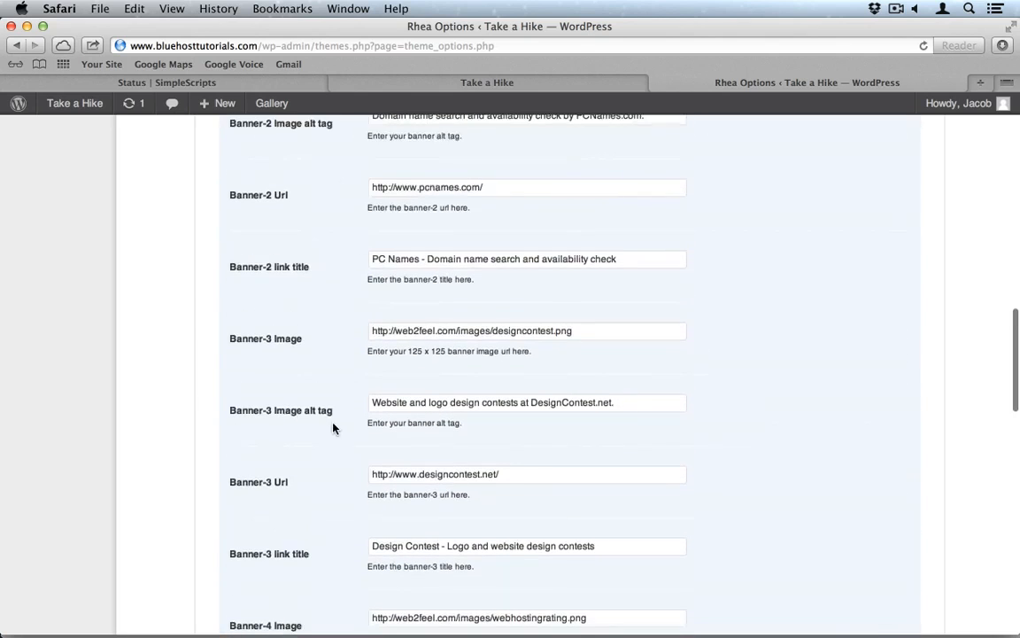
scroll(334, 430, "down", 20)
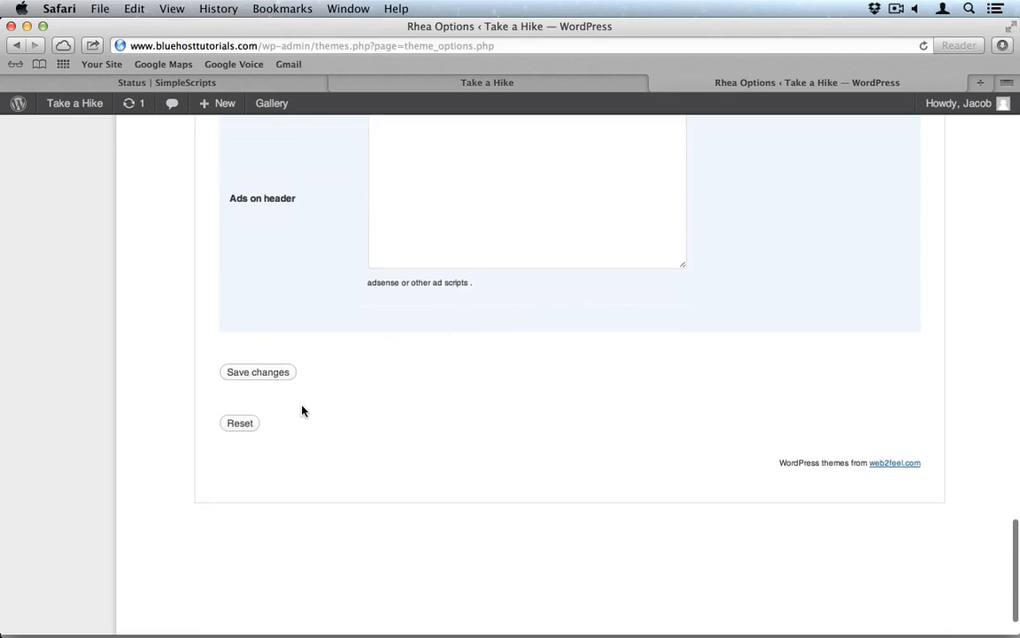
left_click(263, 376)
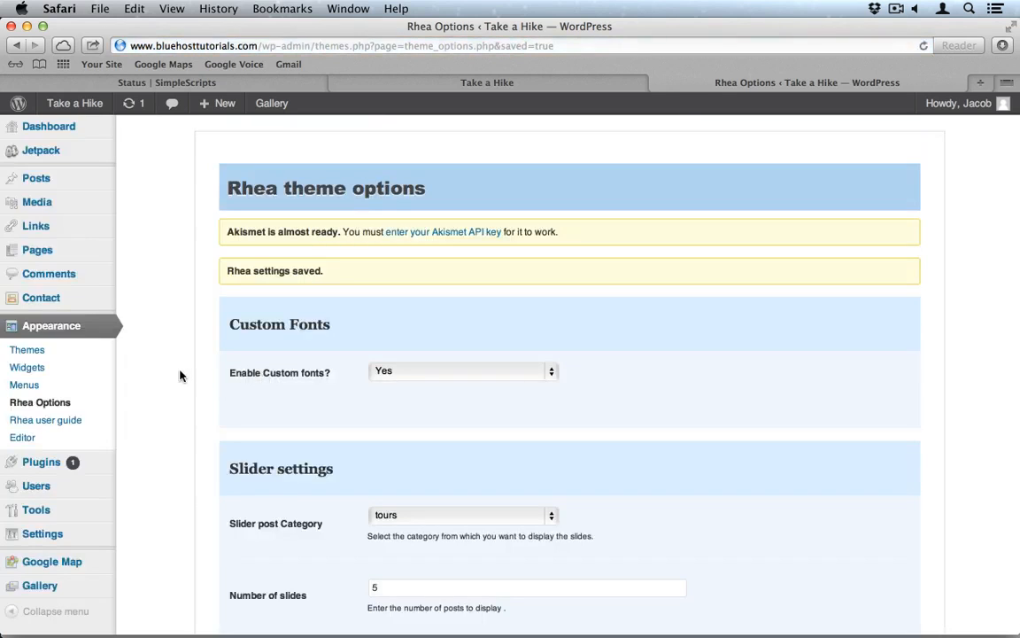
Step: On the live Take a Hike site, open Find Us and check its map
left_click(448, 89)
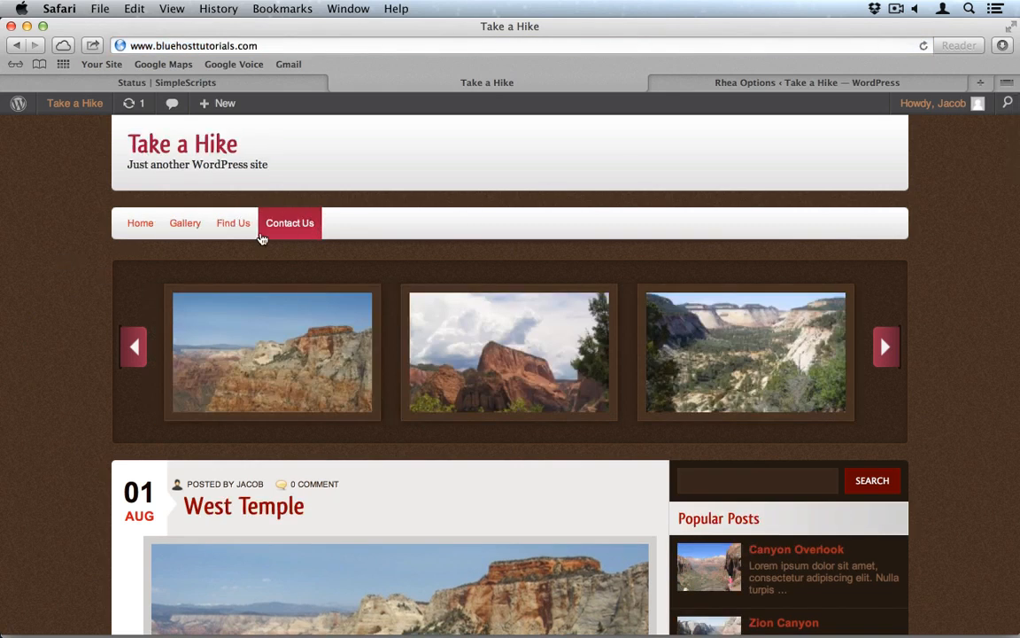
left_click(249, 228)
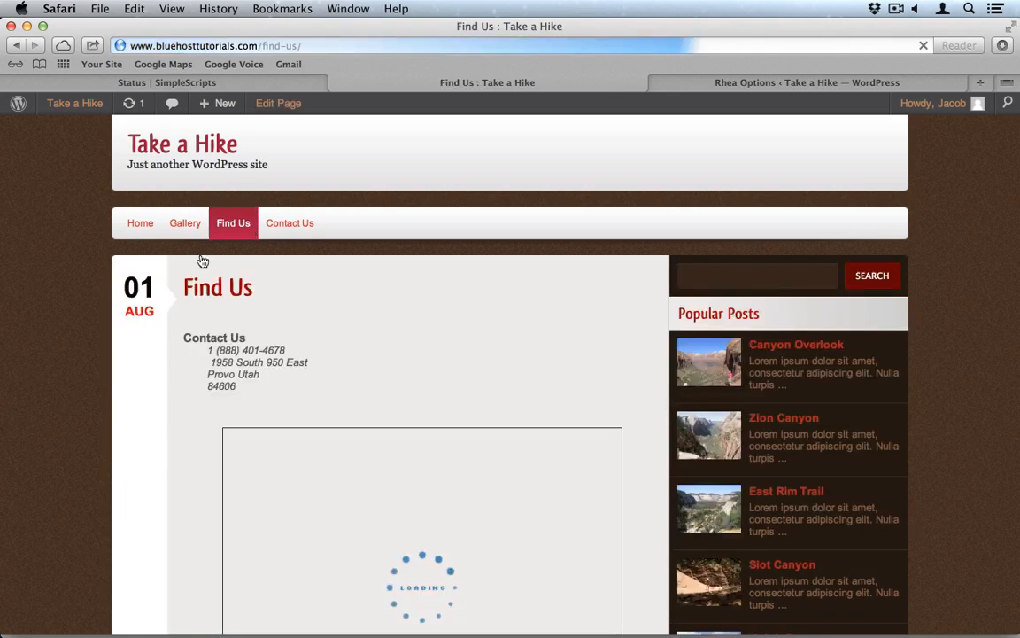
scroll(118, 428, "down", 2)
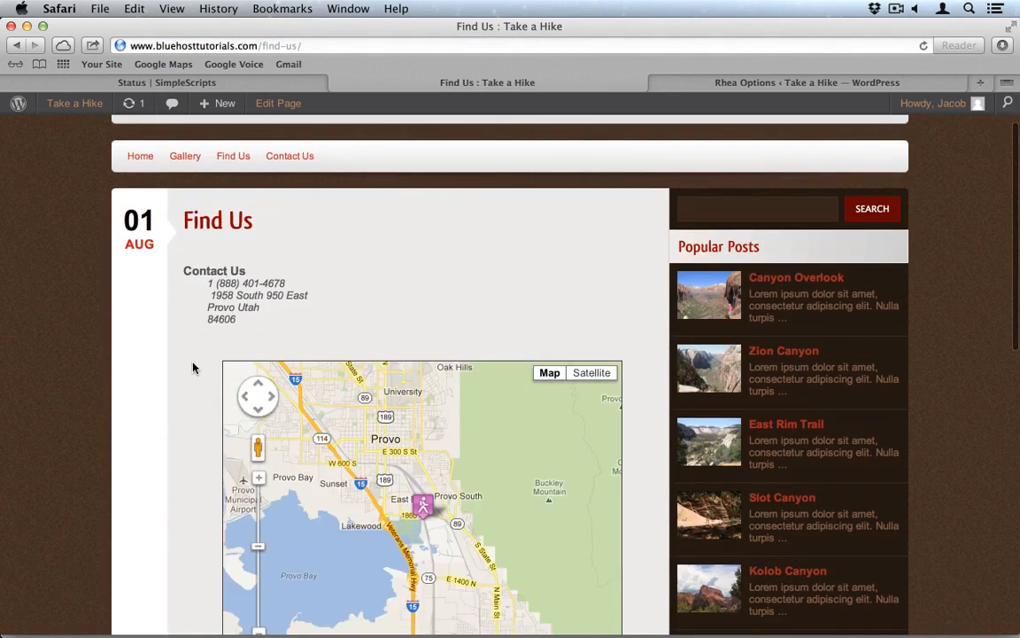
scroll(193, 364, "down", 3)
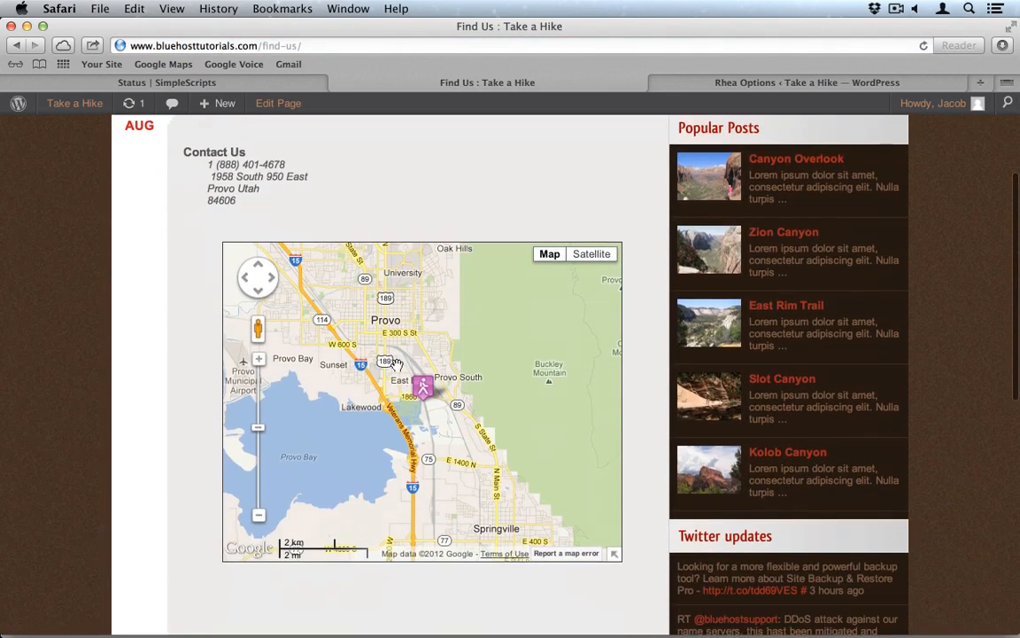
scroll(184, 398, "up", 5)
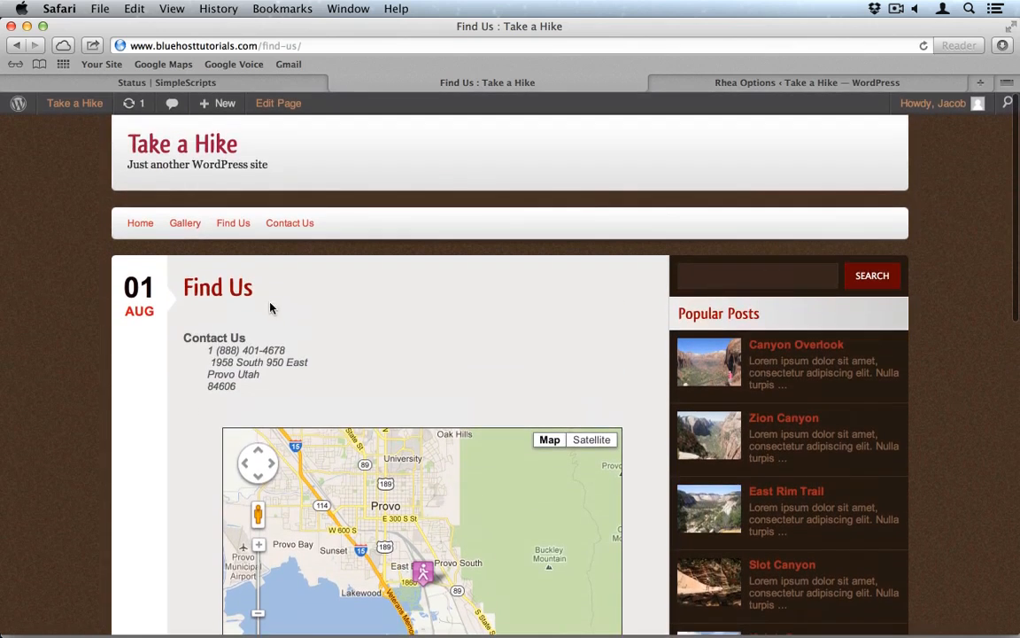
Step: Open Contact Us, try its Email link, go back after the error, and return to admin
left_click(286, 226)
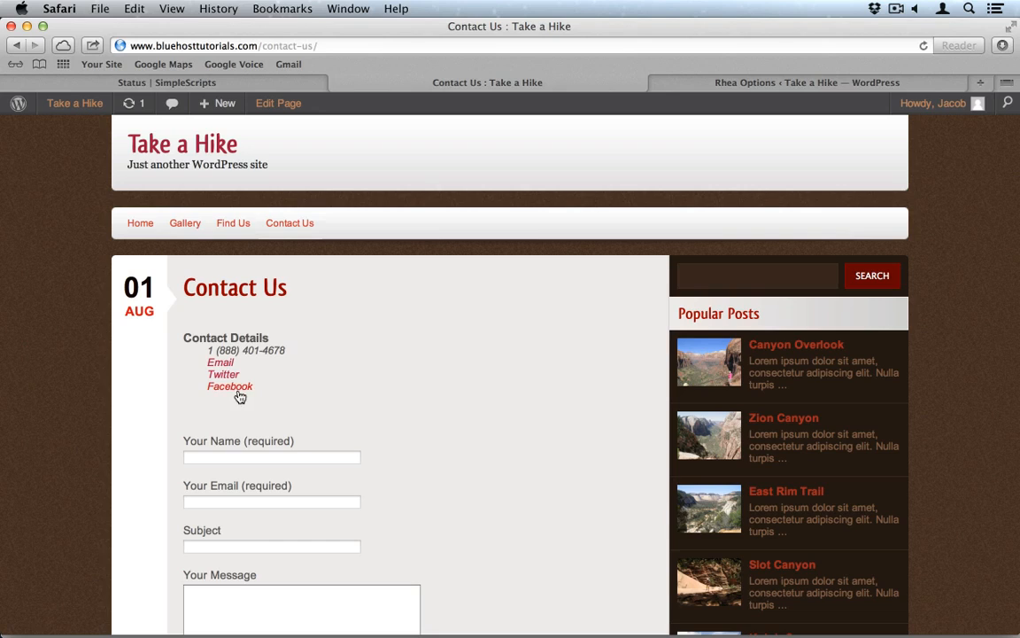
scroll(327, 416, "down", 1)
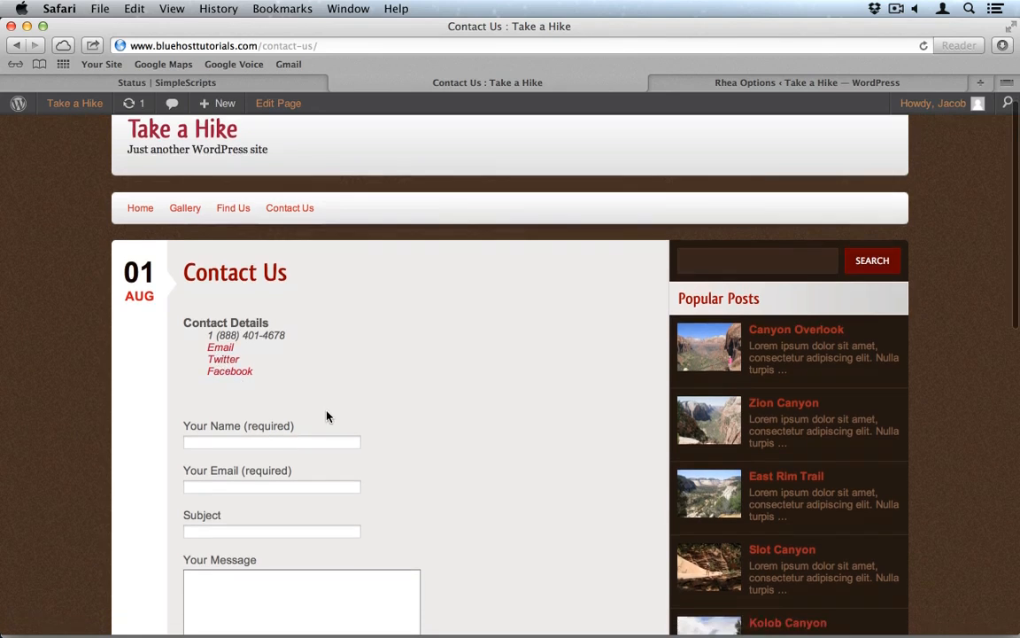
left_click(222, 348)
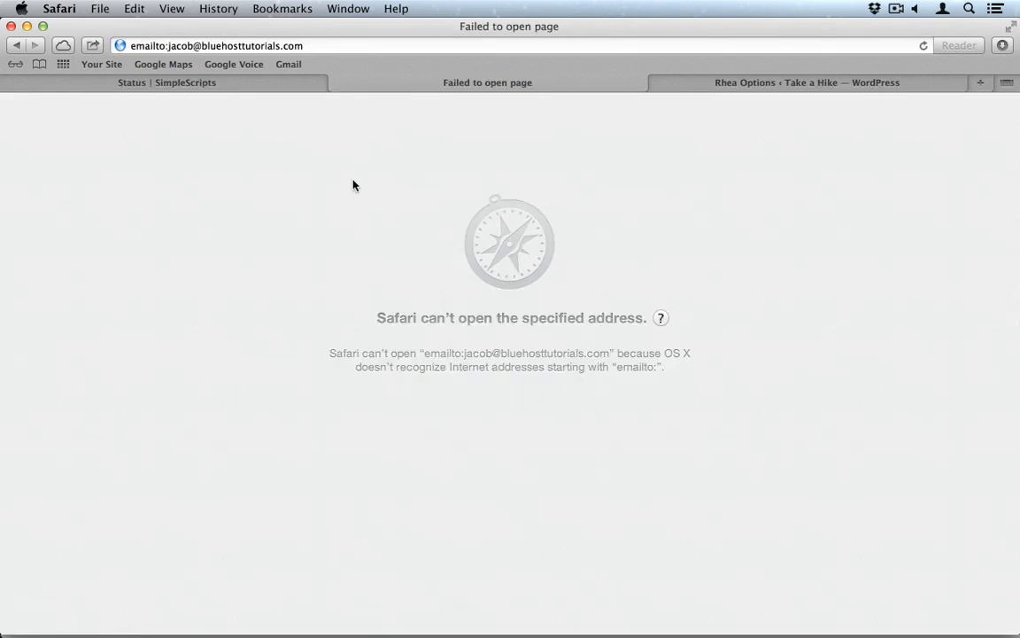
left_click(15, 46)
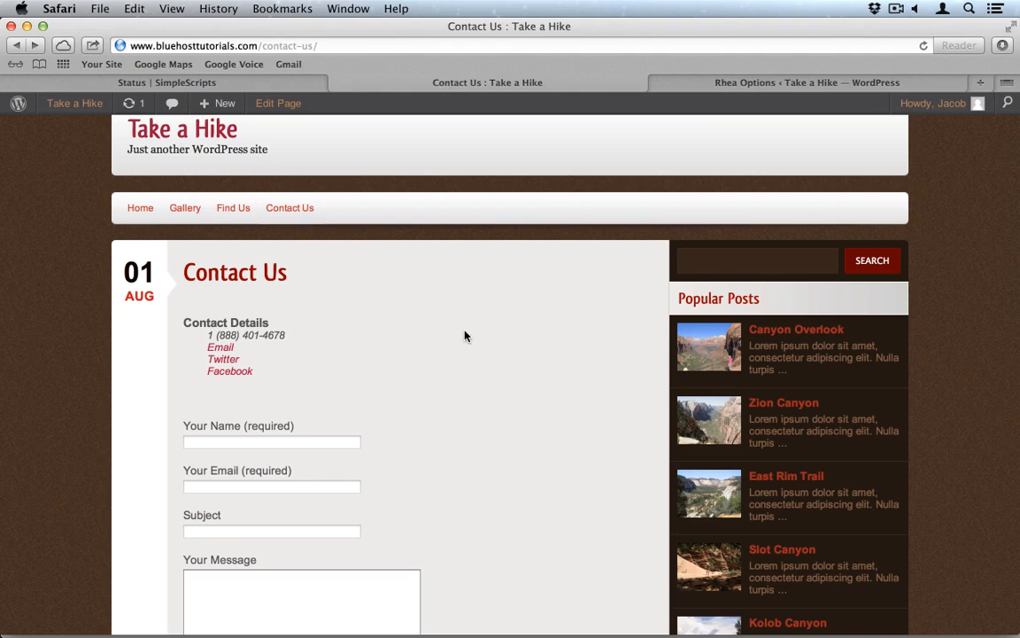
left_click(741, 89)
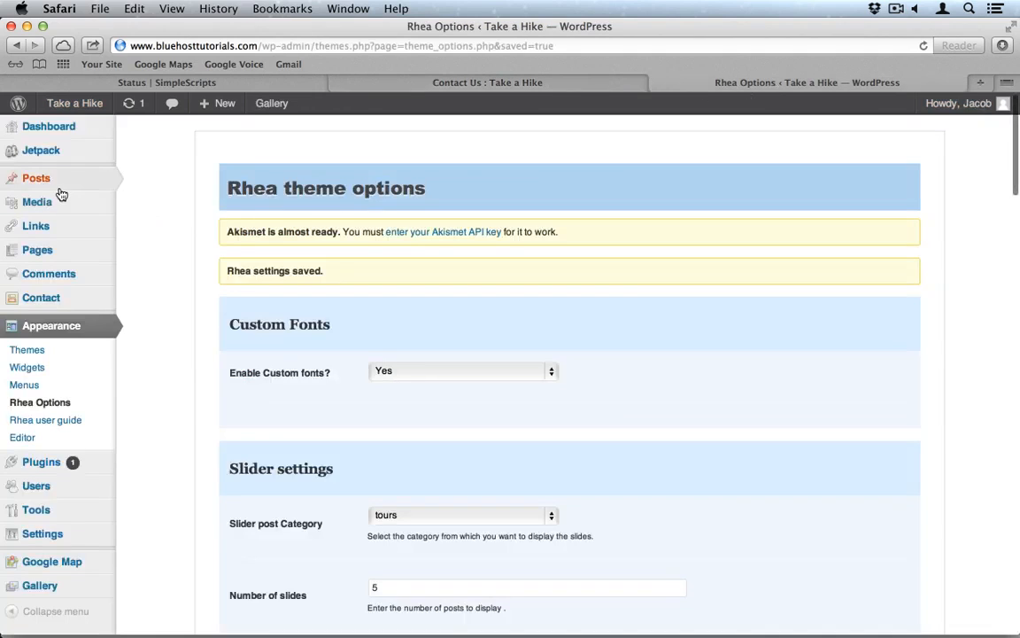
Step: Open the Contact Us page in the editor from Pages > All Pages
mouse_move(53, 174)
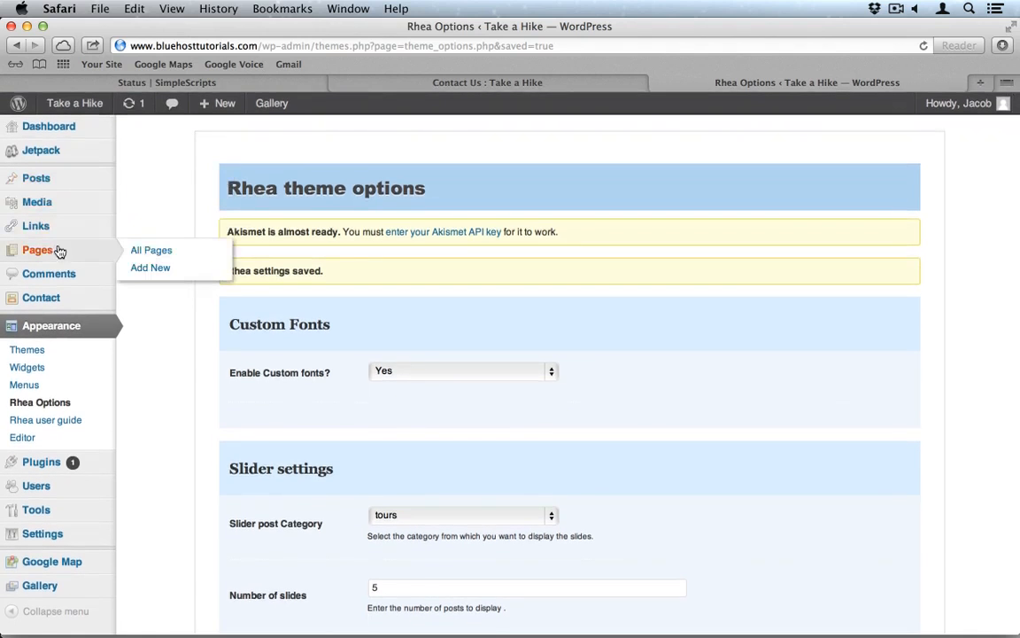
mouse_move(79, 205)
mouse_move(73, 250)
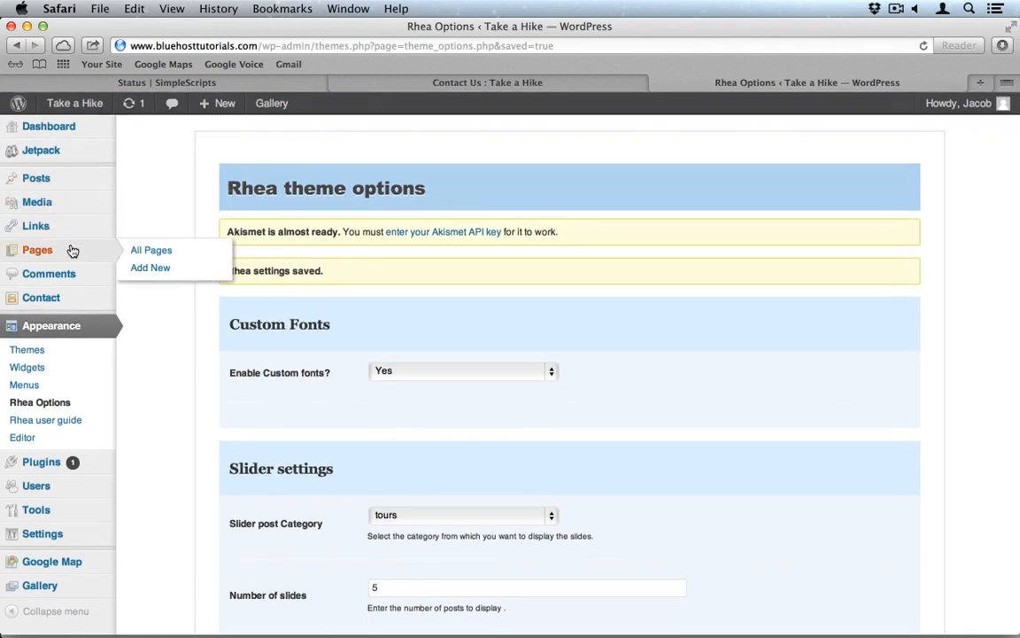
left_click(164, 257)
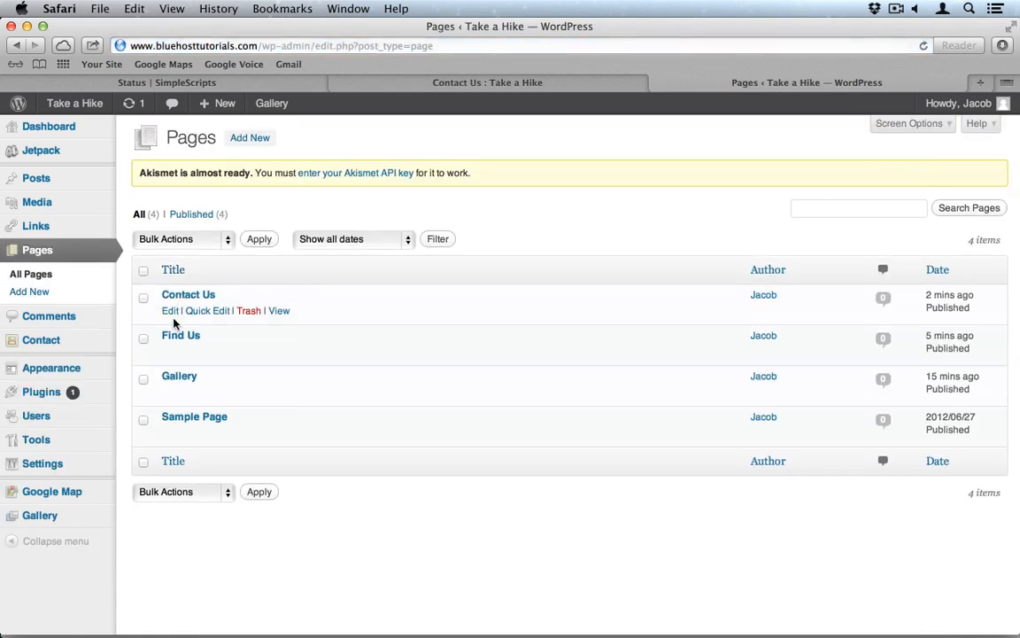
left_click(171, 312)
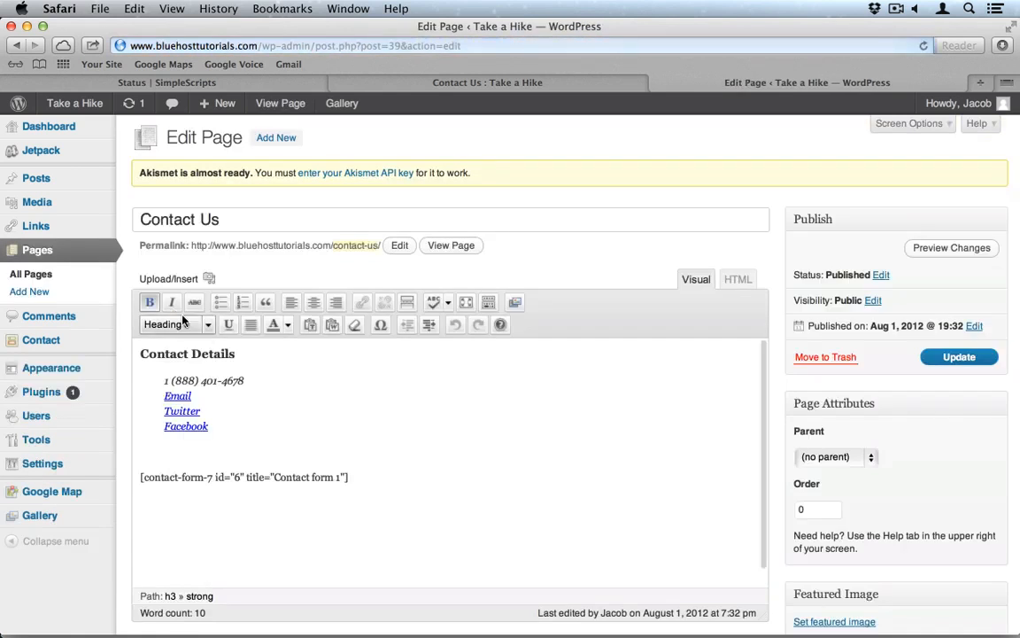
Step: Change the Email link from emailto: to mailto:, update the page, and reload the live tab
double_click(177, 395)
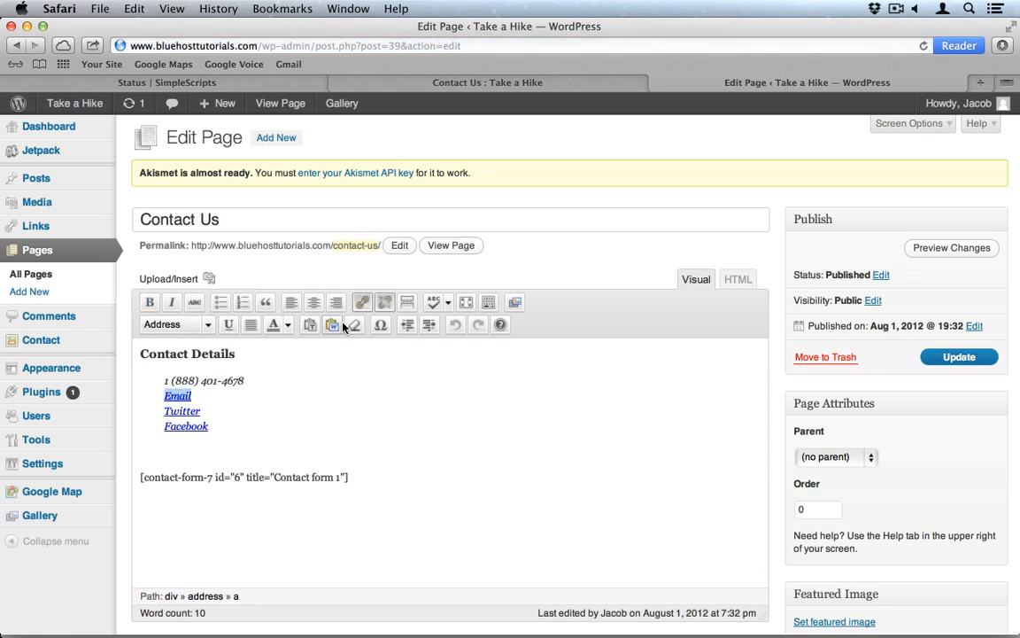
left_click(362, 302)
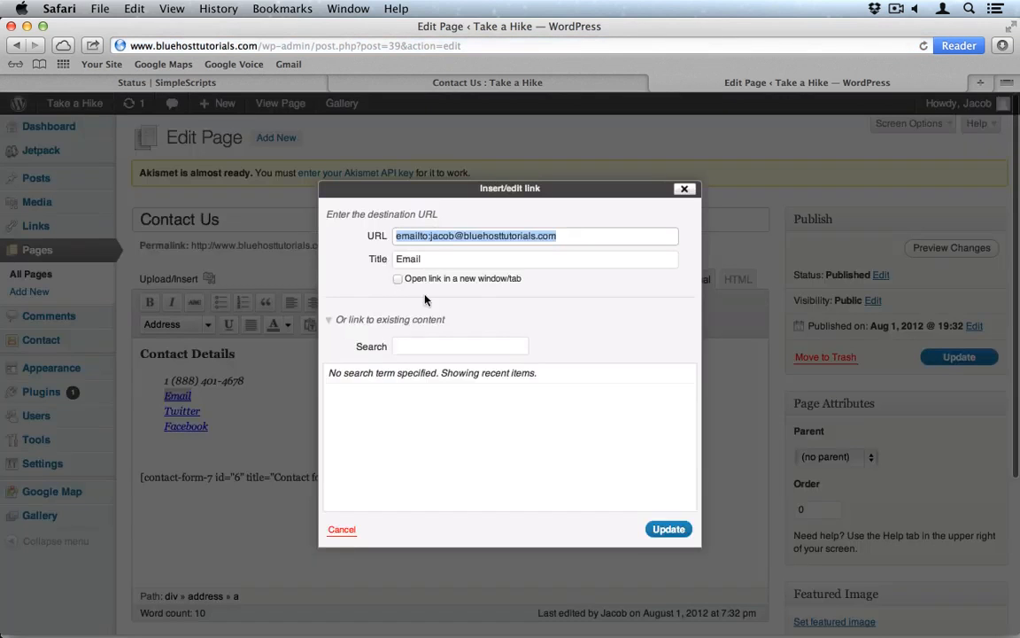
left_click(400, 237)
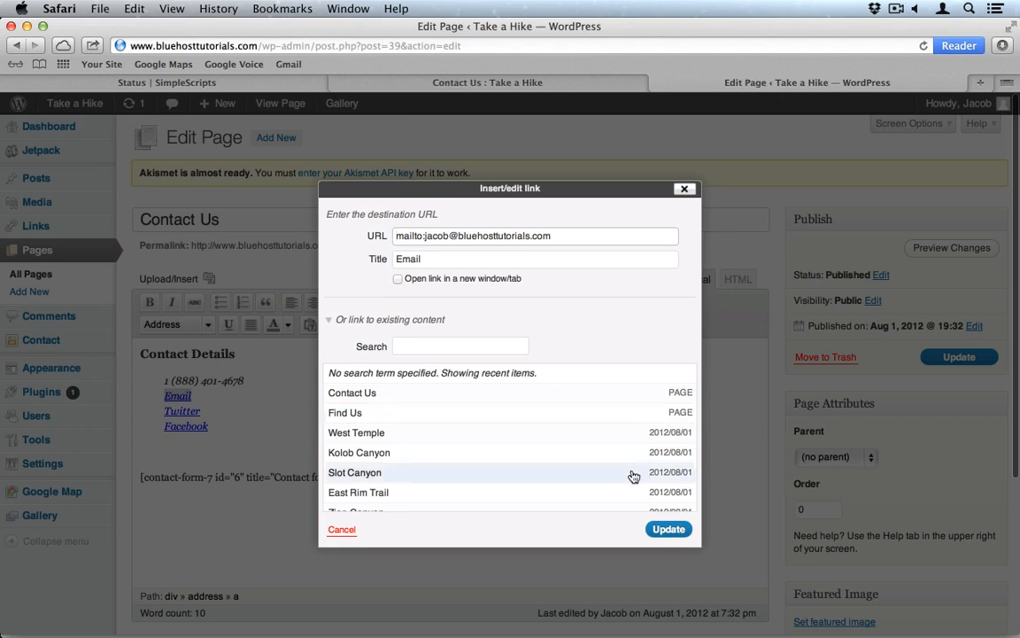
left_click(671, 529)
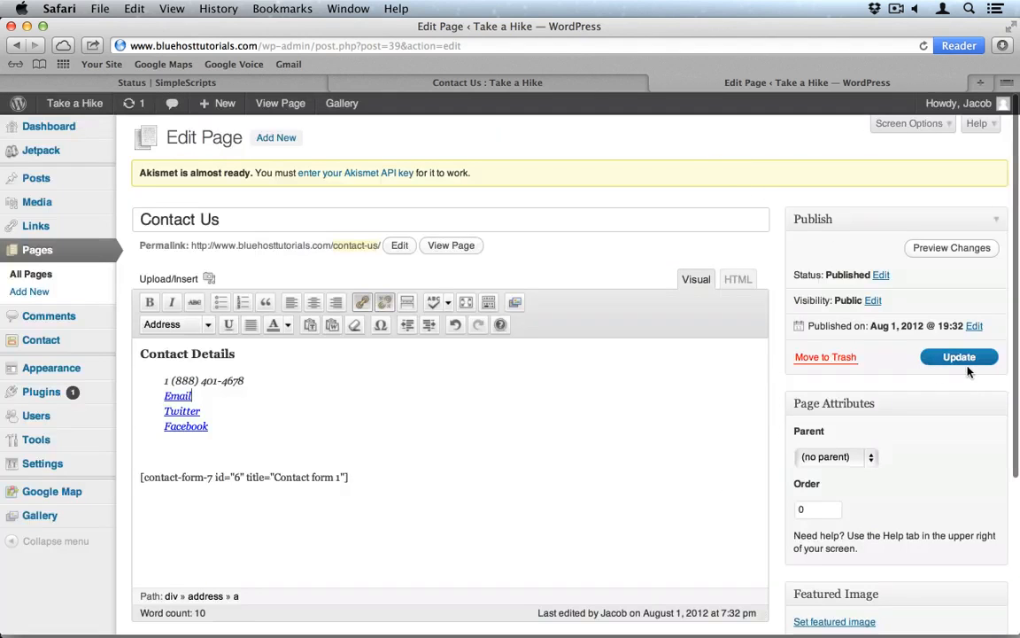
left_click(958, 358)
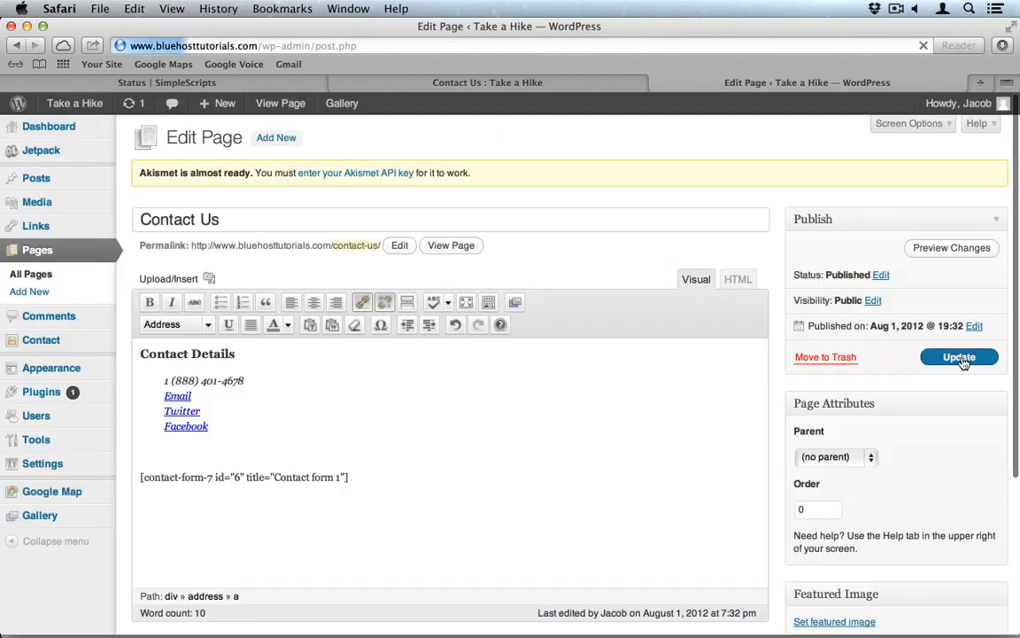
left_click(465, 83)
key("super+r")
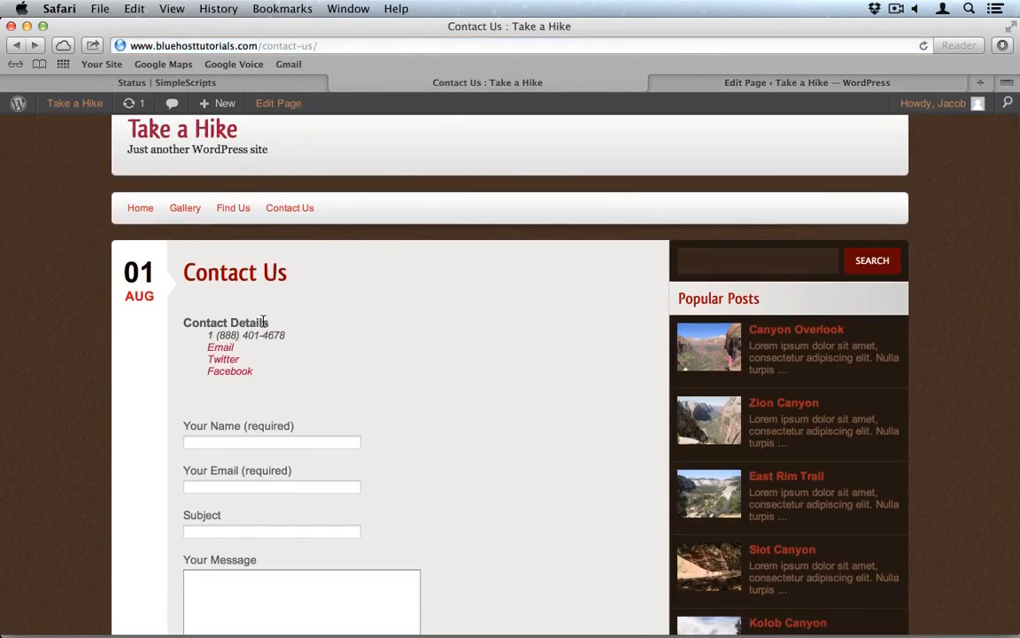
Step: Test the corrected Email link, then set Mail aside and return to Contact Us in Safari
left_click(218, 348)
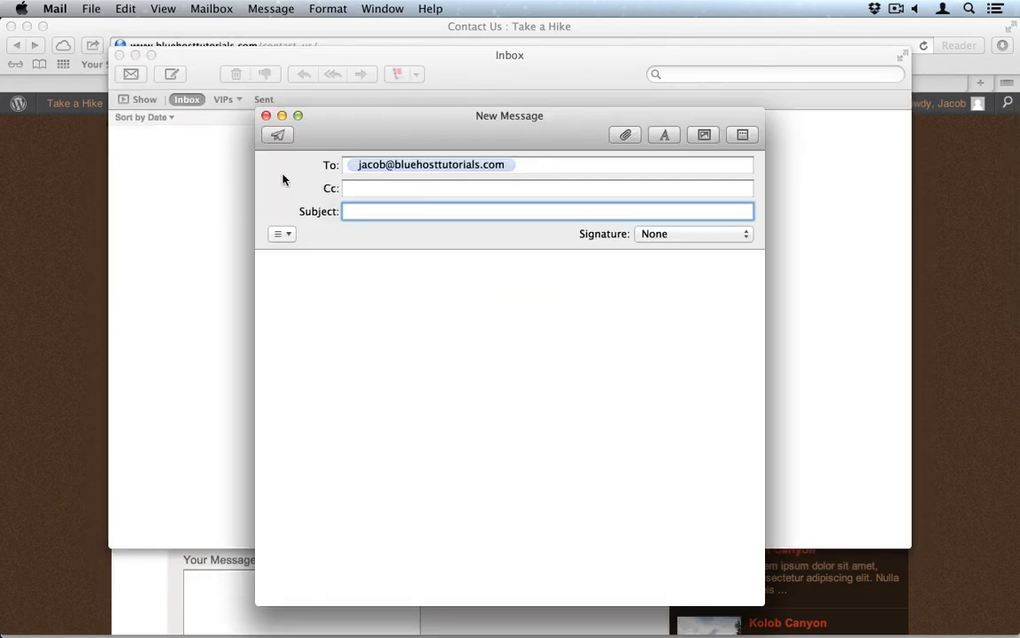
left_click(18, 222)
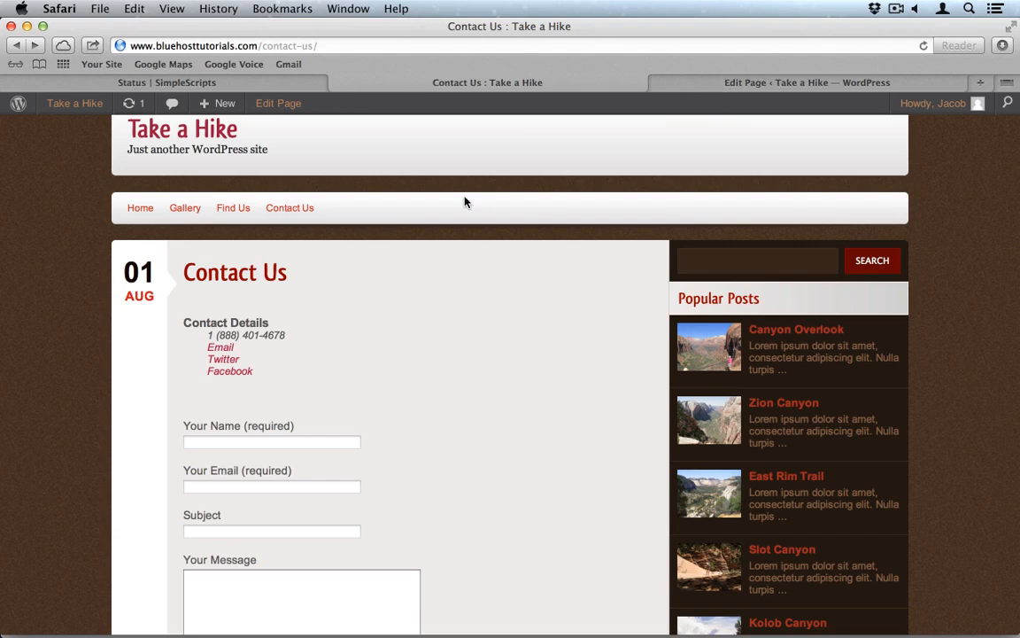
Step: Visit the home page, then preview Twenty Eleven from Appearance > Themes
left_click(131, 207)
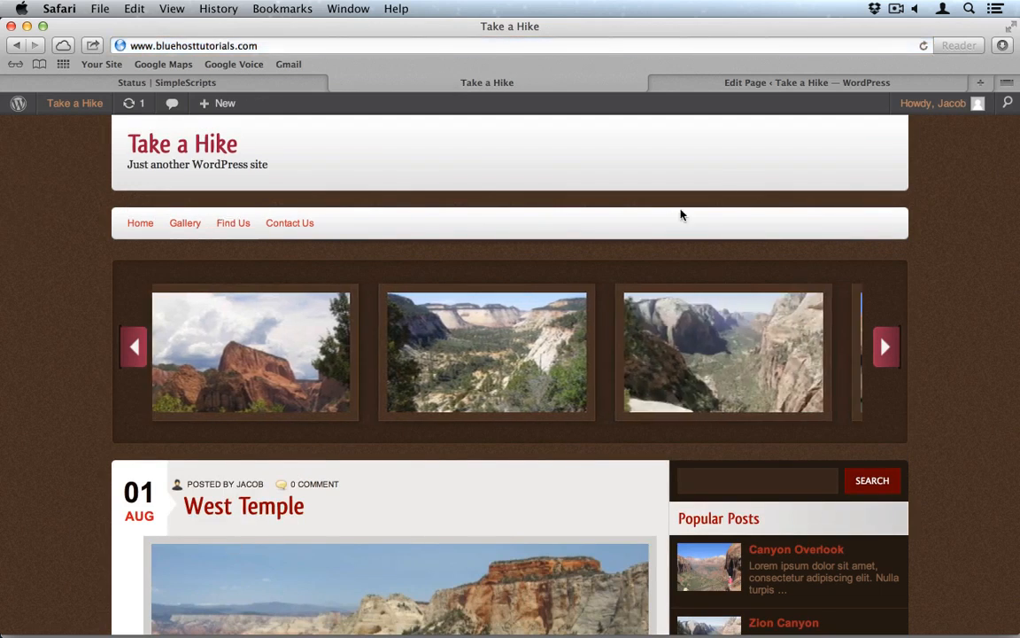
left_click(763, 86)
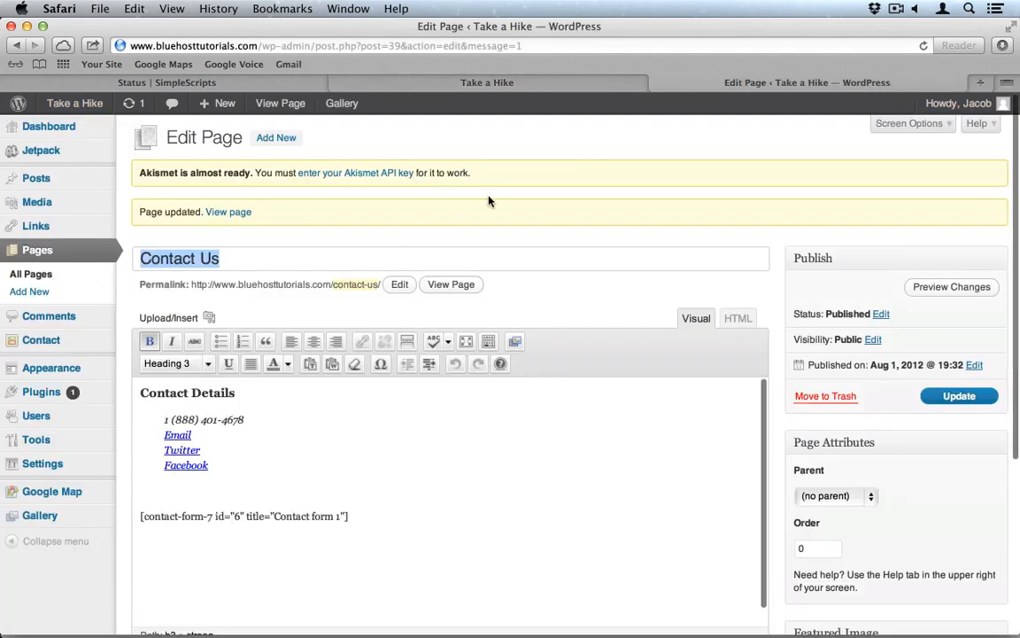
left_click(64, 370)
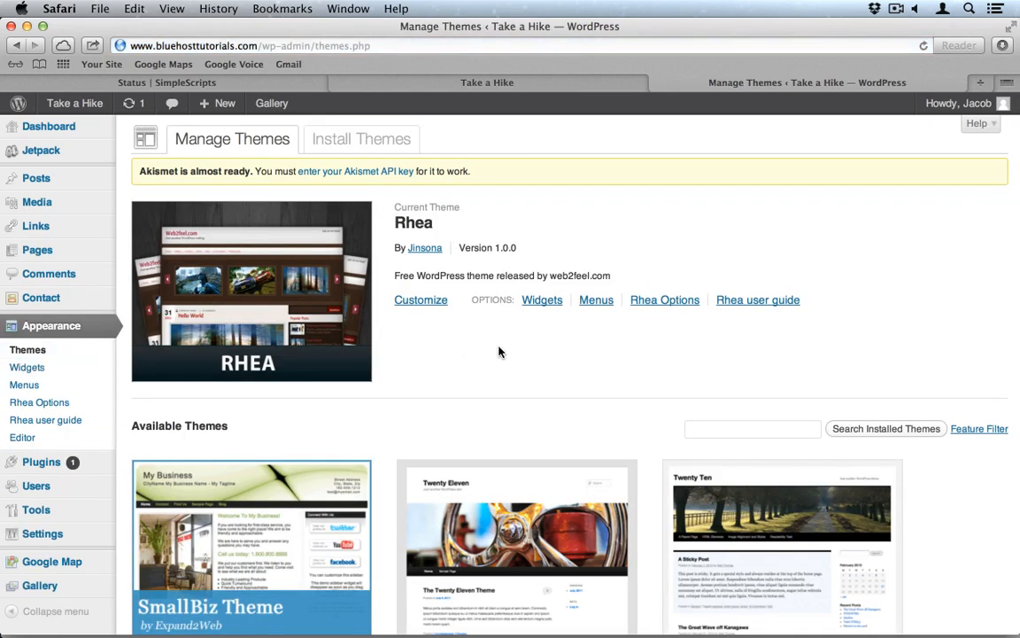
scroll(505, 387, "down", 5)
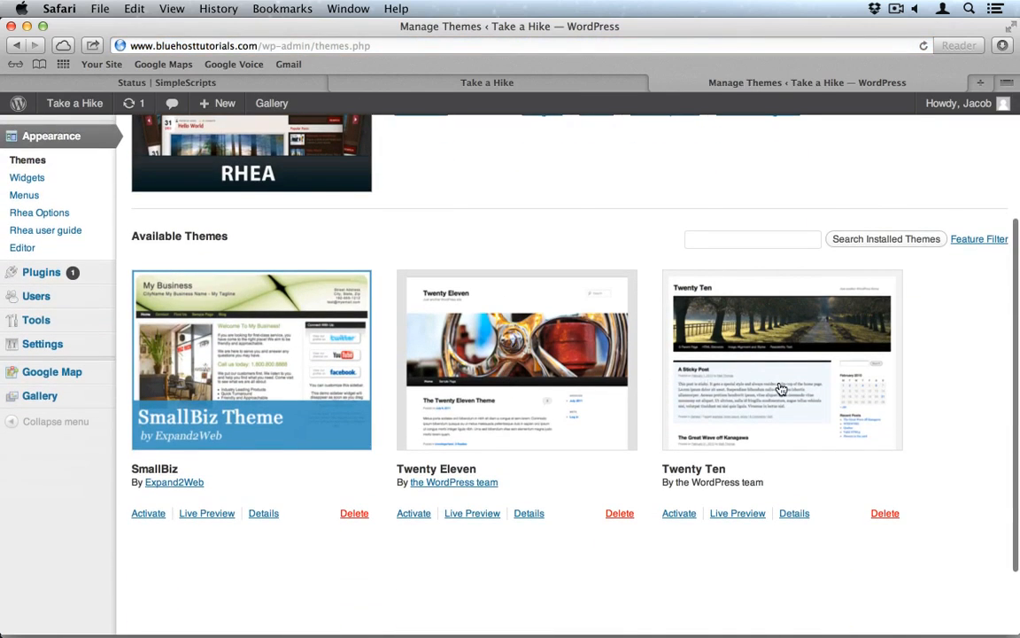
left_click(515, 394)
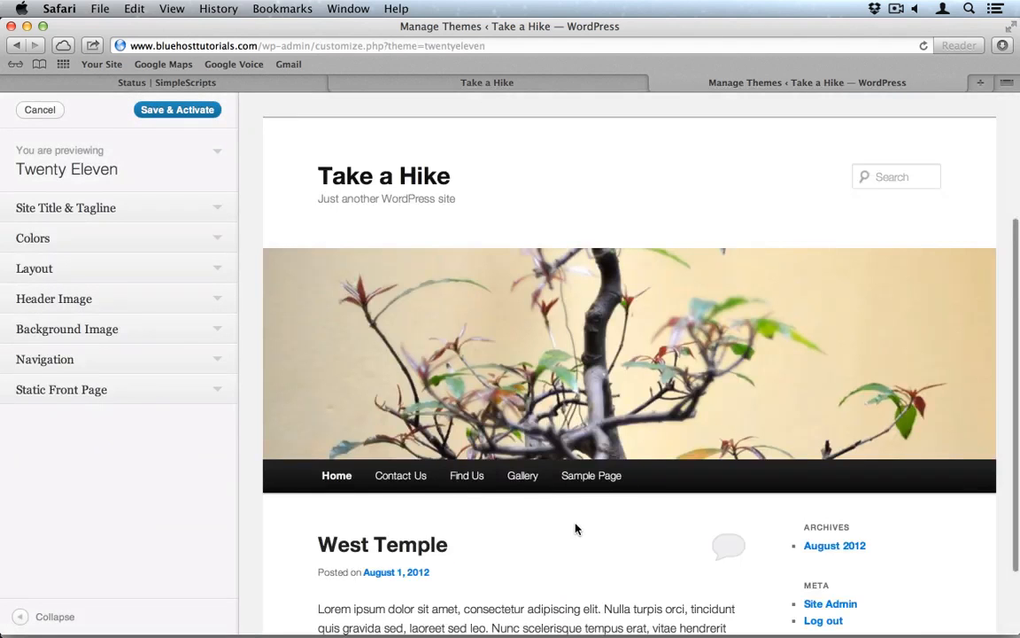
Step: Save & Activate Twenty Eleven, then switch to the site's front-page tab
scroll(576, 529, "down", 5)
scroll(576, 529, "down", 9)
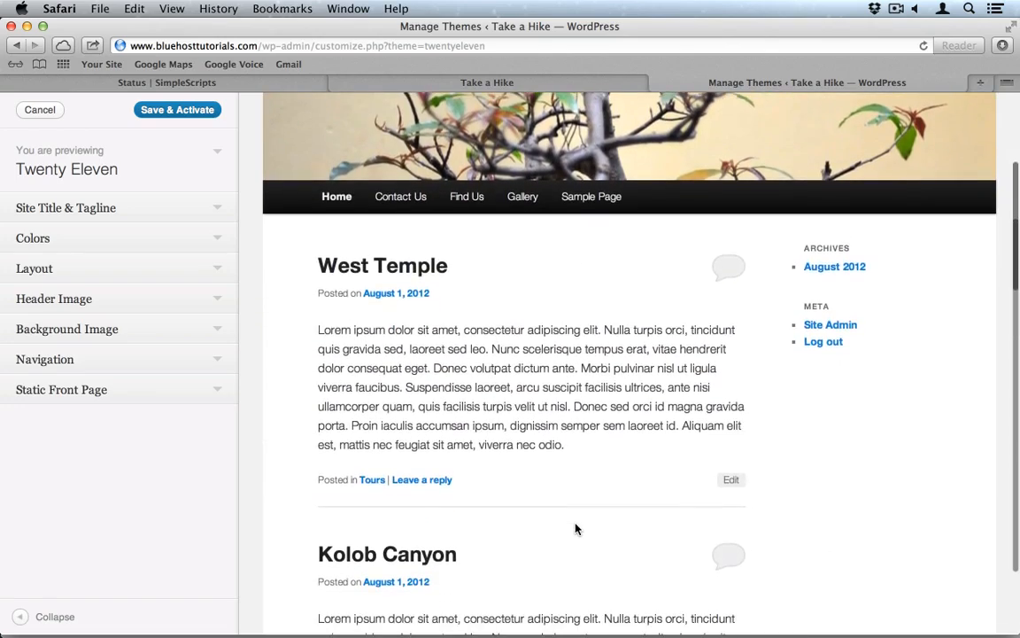
scroll(576, 528, "up", 15)
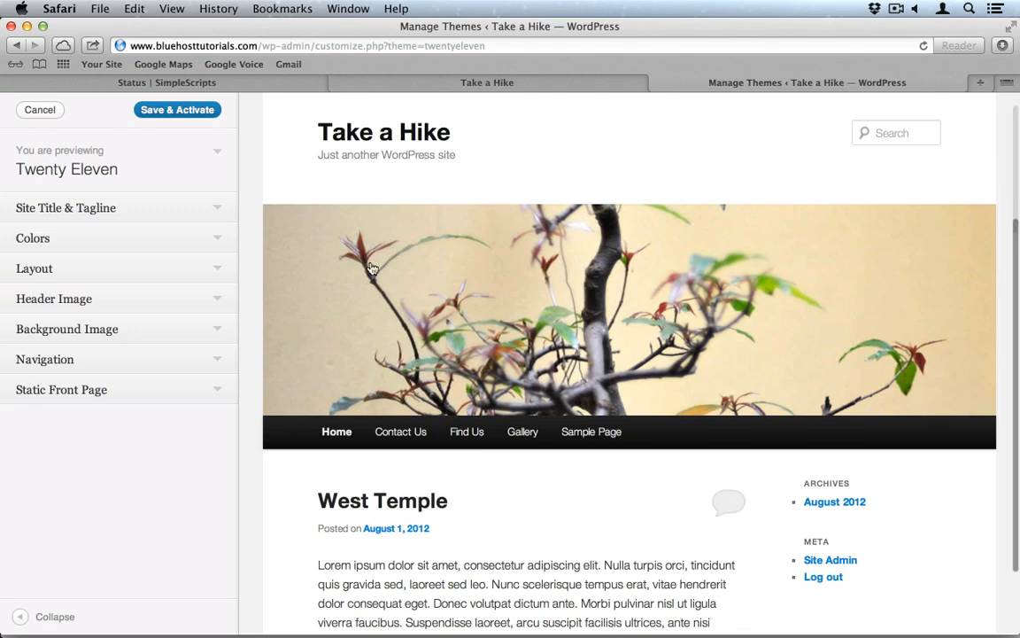
left_click(167, 113)
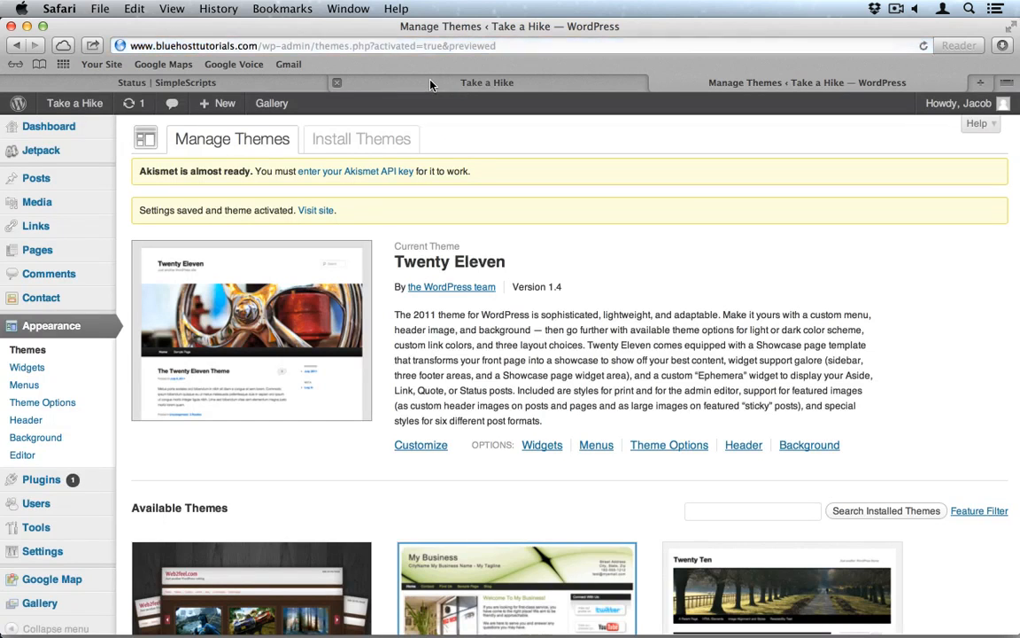
left_click(431, 85)
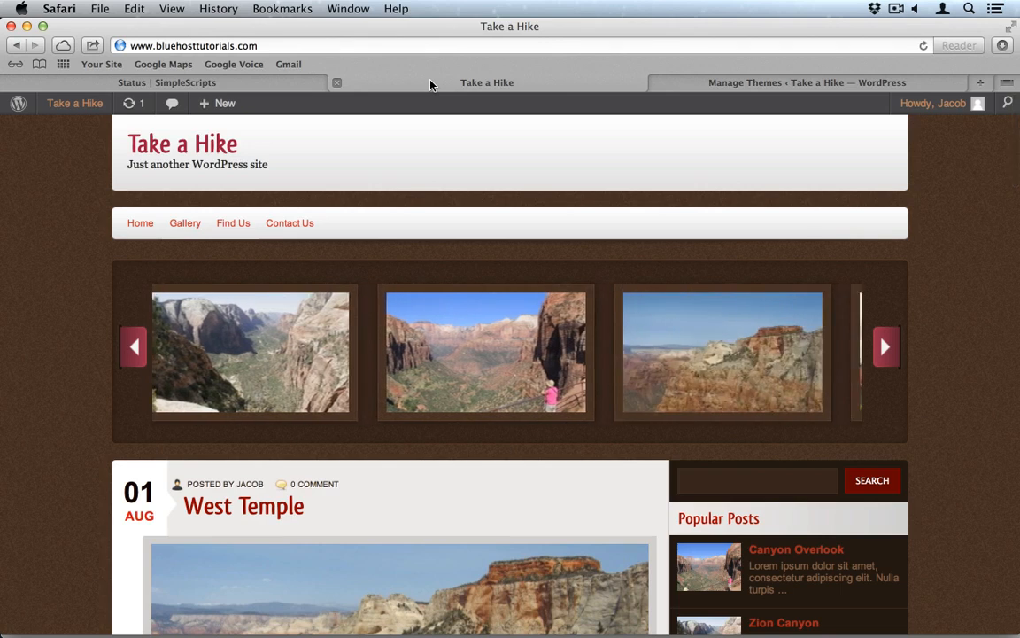
Step: Reload the site to see Twenty Eleven and browse the Gallery page
left_click(924, 47)
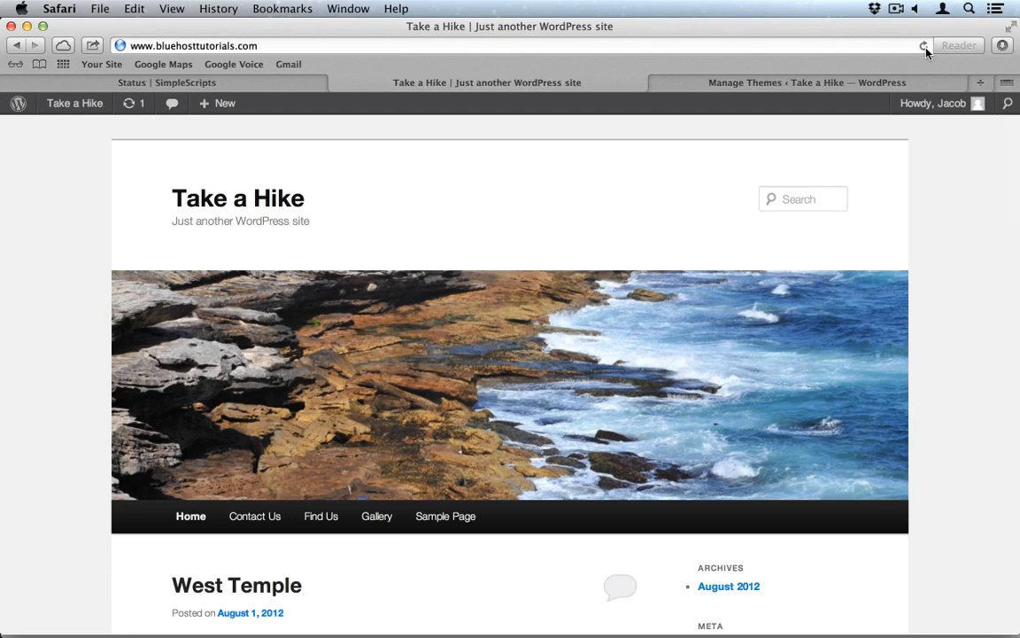
scroll(381, 518, "down", 1)
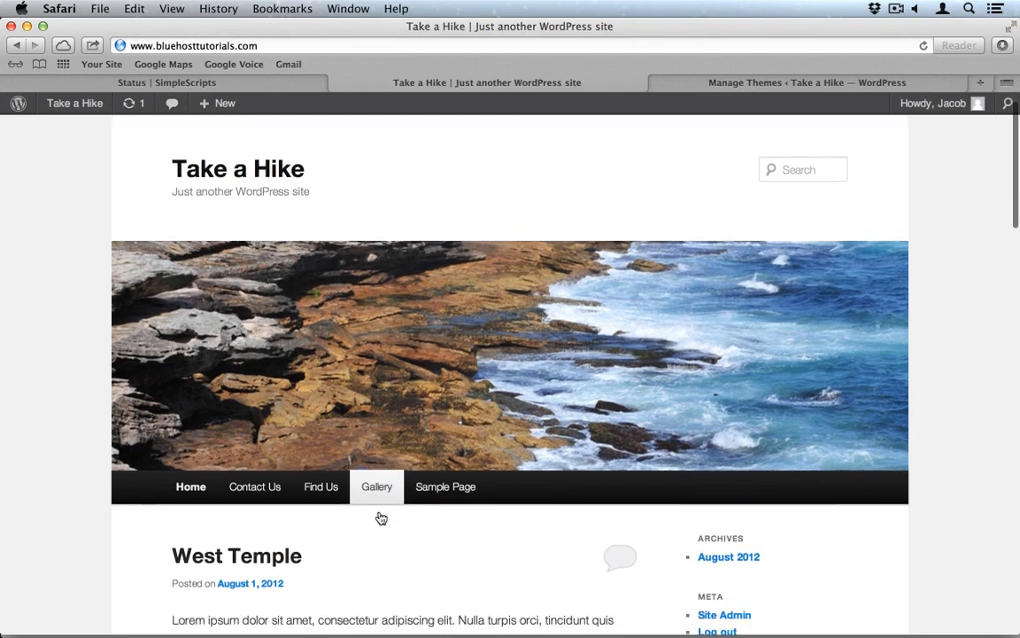
left_click(379, 456)
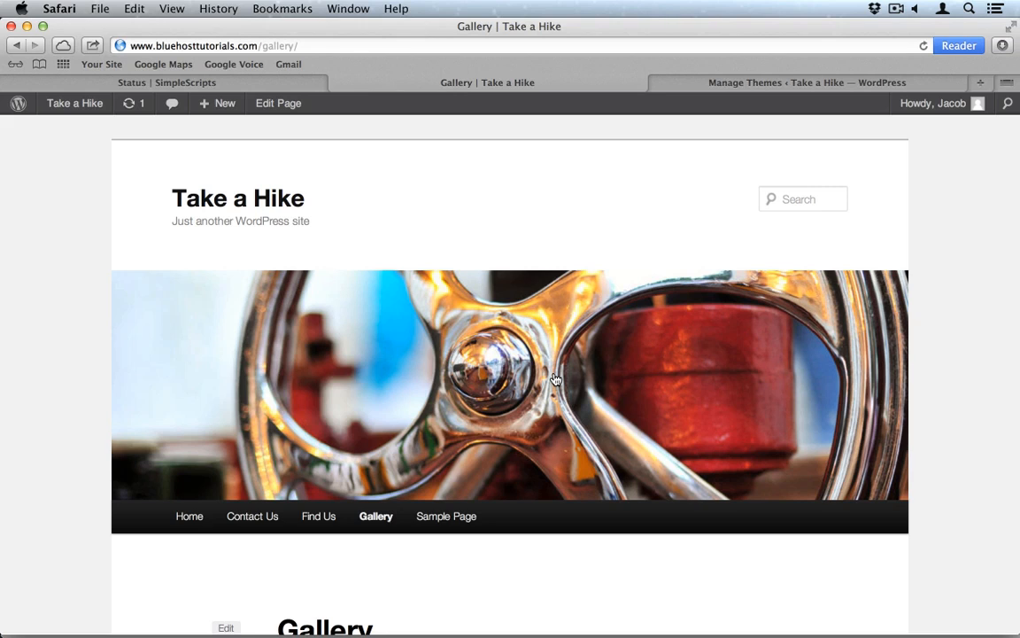
scroll(550, 490, "down", 5)
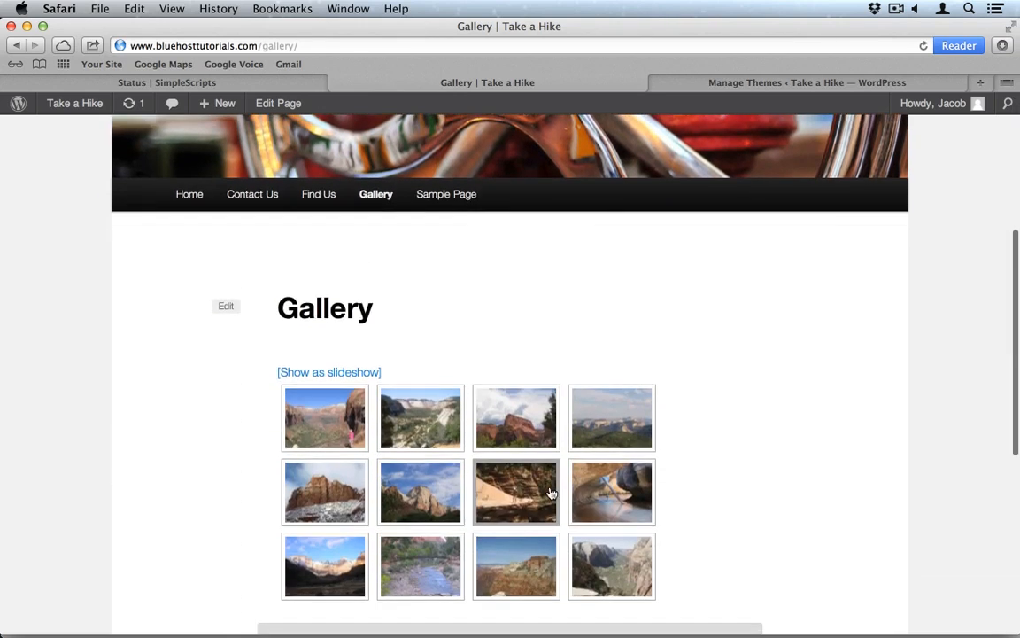
scroll(549, 492, "down", 2)
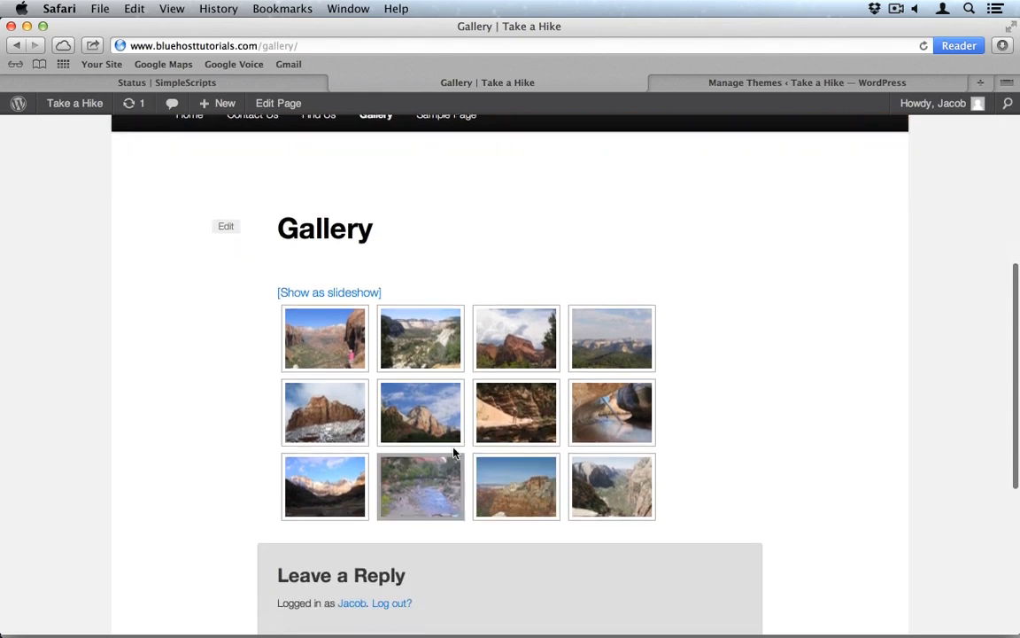
scroll(452, 451, "up", 3)
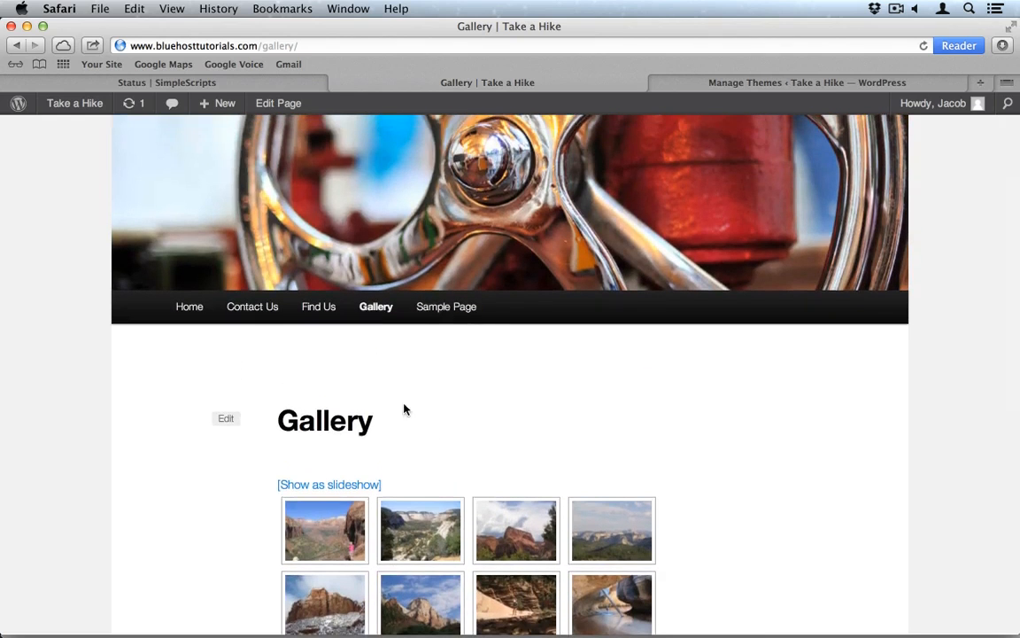
Step: Open Find Us and scroll through its contact details and Google map
left_click(321, 310)
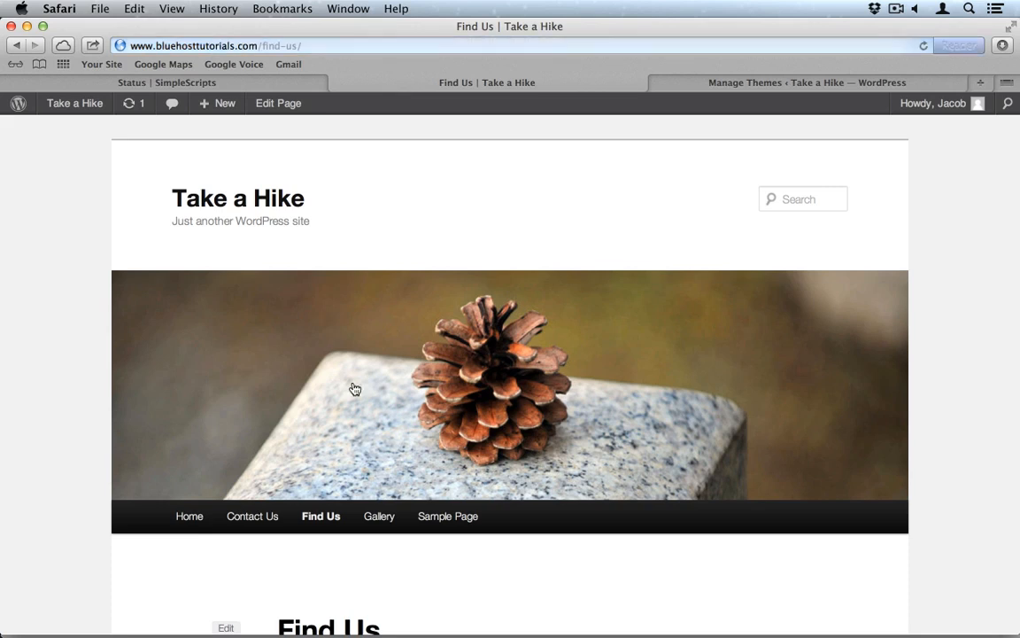
scroll(353, 388, "down", 5)
scroll(359, 344, "down", 2)
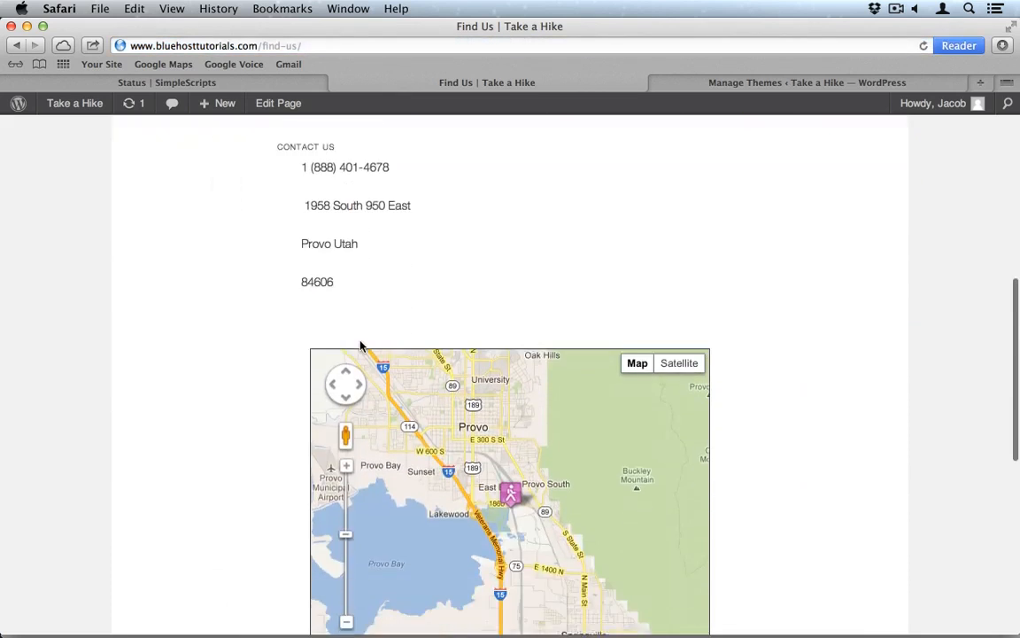
scroll(360, 345, "down", 2)
scroll(359, 346, "up", 5)
scroll(360, 346, "down", 2)
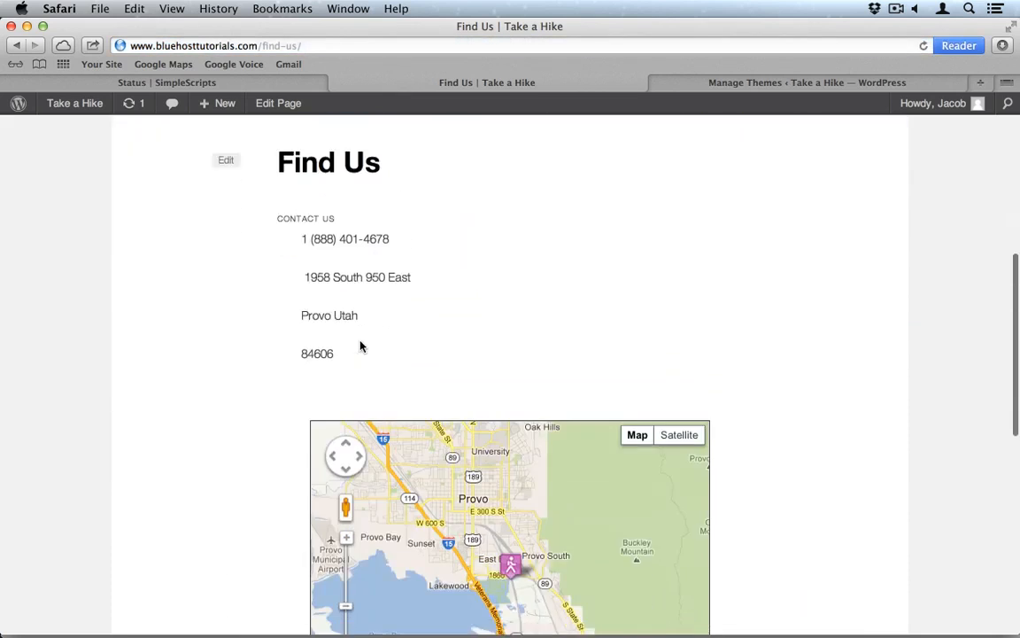
scroll(359, 346, "up", 4)
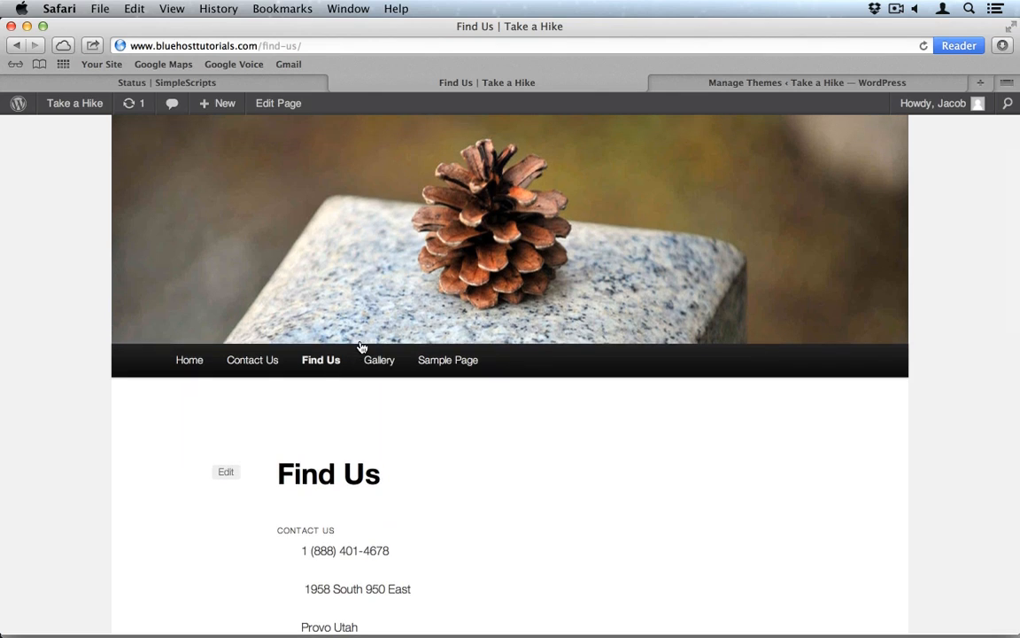
Step: Activate Rhea again on Manage Themes and reload the Find Us tab in it
left_click(771, 84)
scroll(503, 426, "down", 1)
scroll(503, 426, "down", 5)
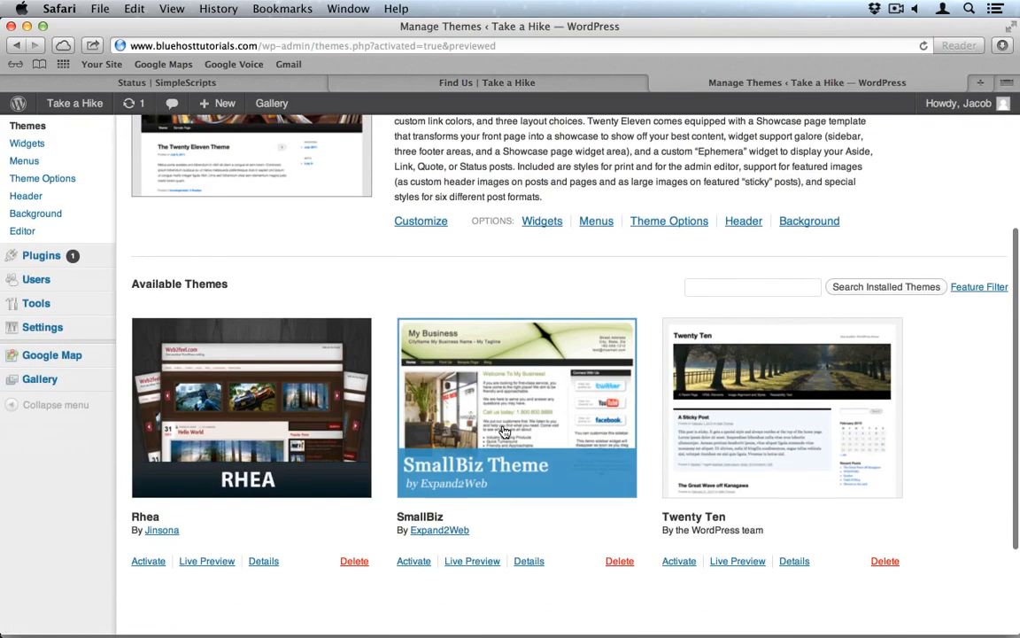
left_click(147, 561)
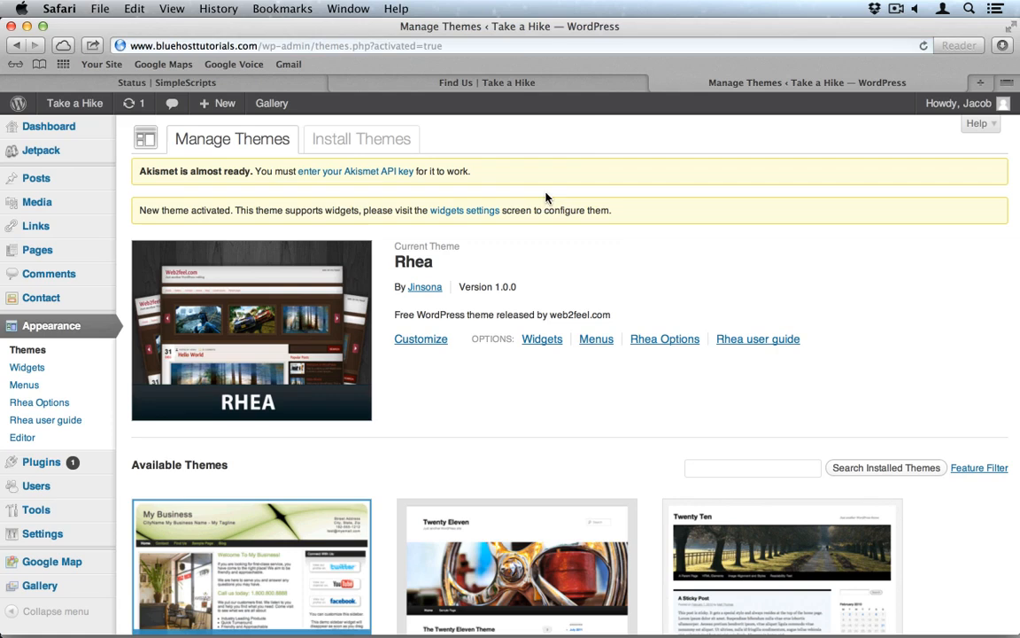
left_click(512, 87)
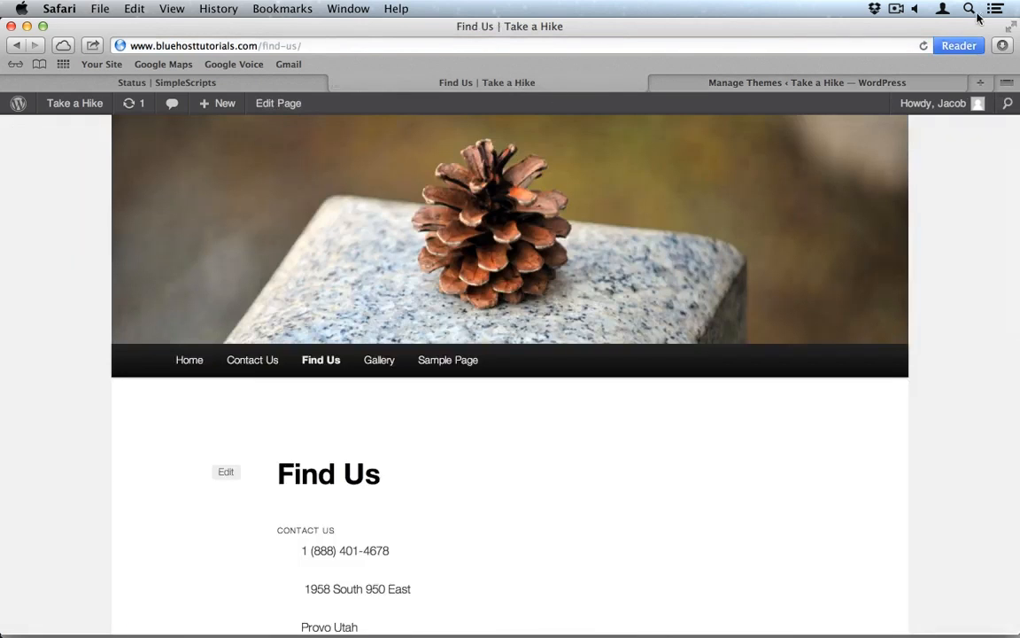
left_click(923, 45)
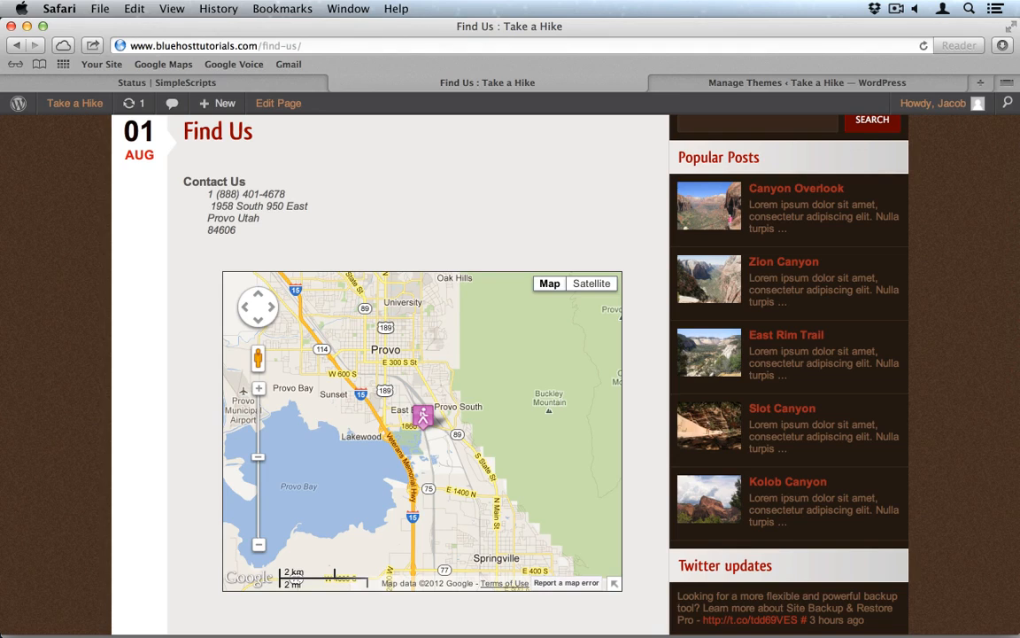
Step: Switch from Safari to Firefox with Cmd+Tab
key("super+Tab")
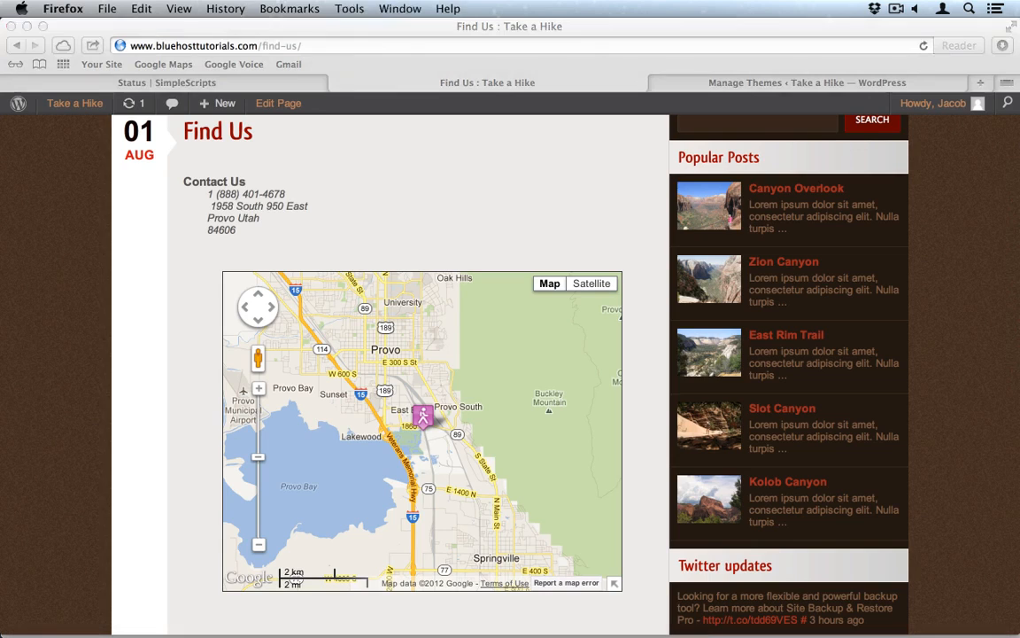